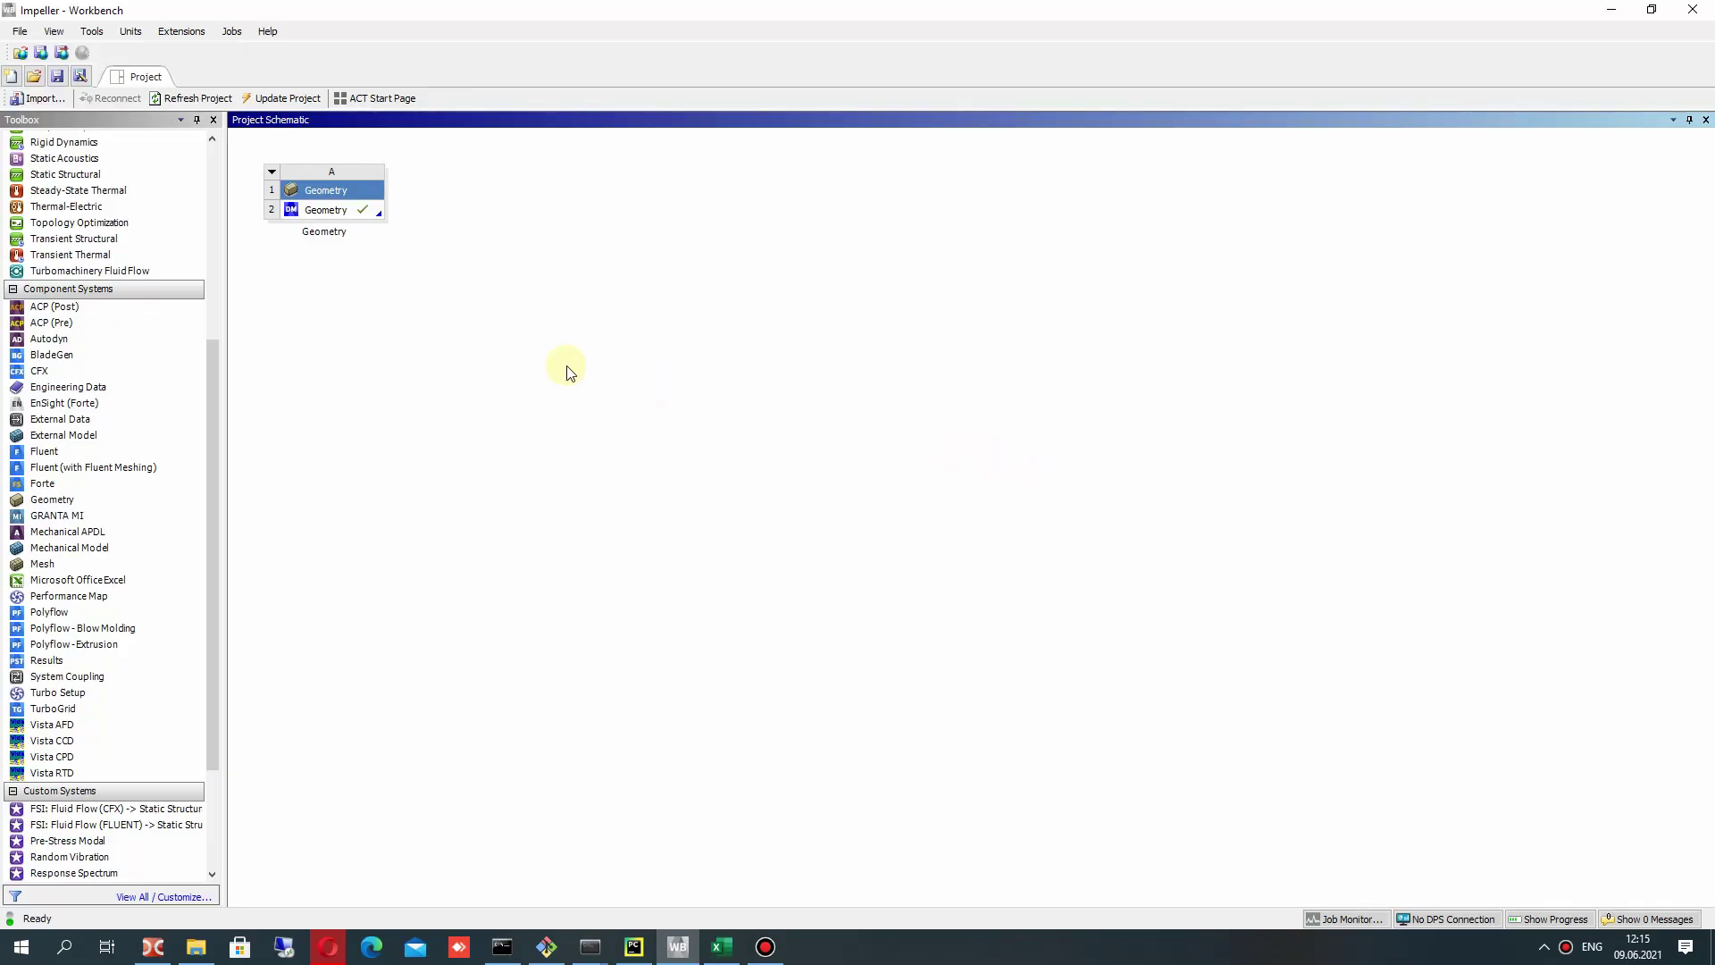
Open the Geometry cell of system A for editing in DesignModeler.
{"action": "scroll", "coordinate": [215, 536], "scroll_direction": "down", "scroll_amount": 4}
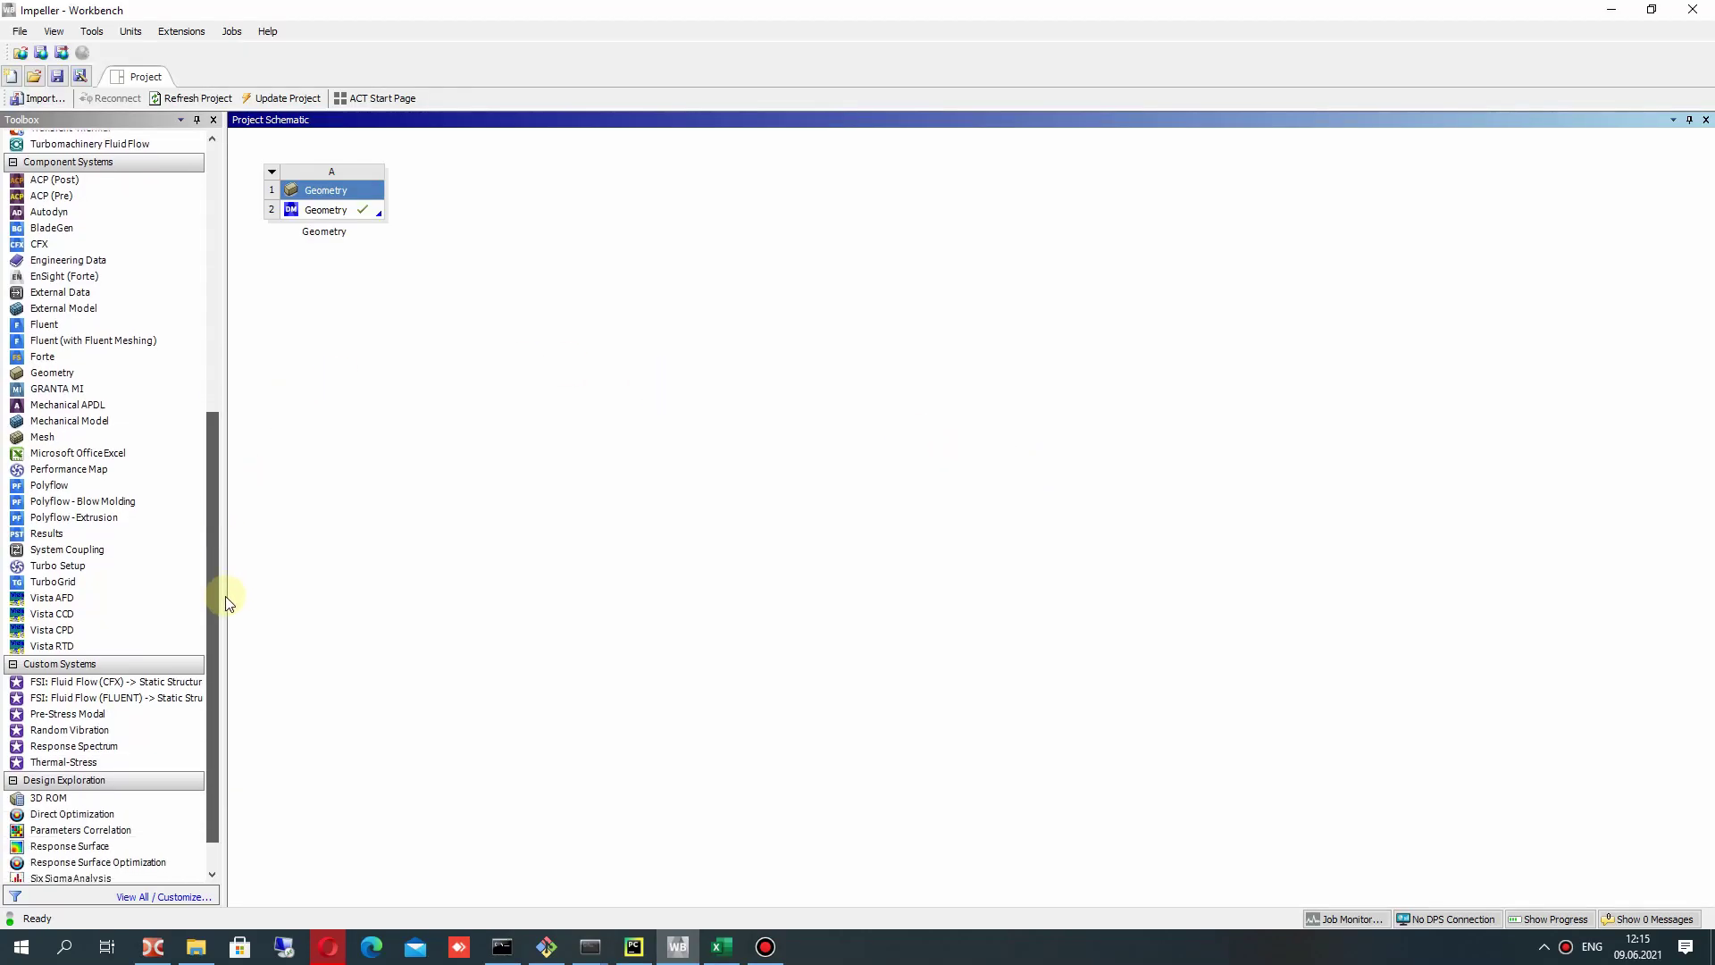
{"action": "left_click_drag", "start_coordinate": [220, 601], "coordinate": [224, 507]}
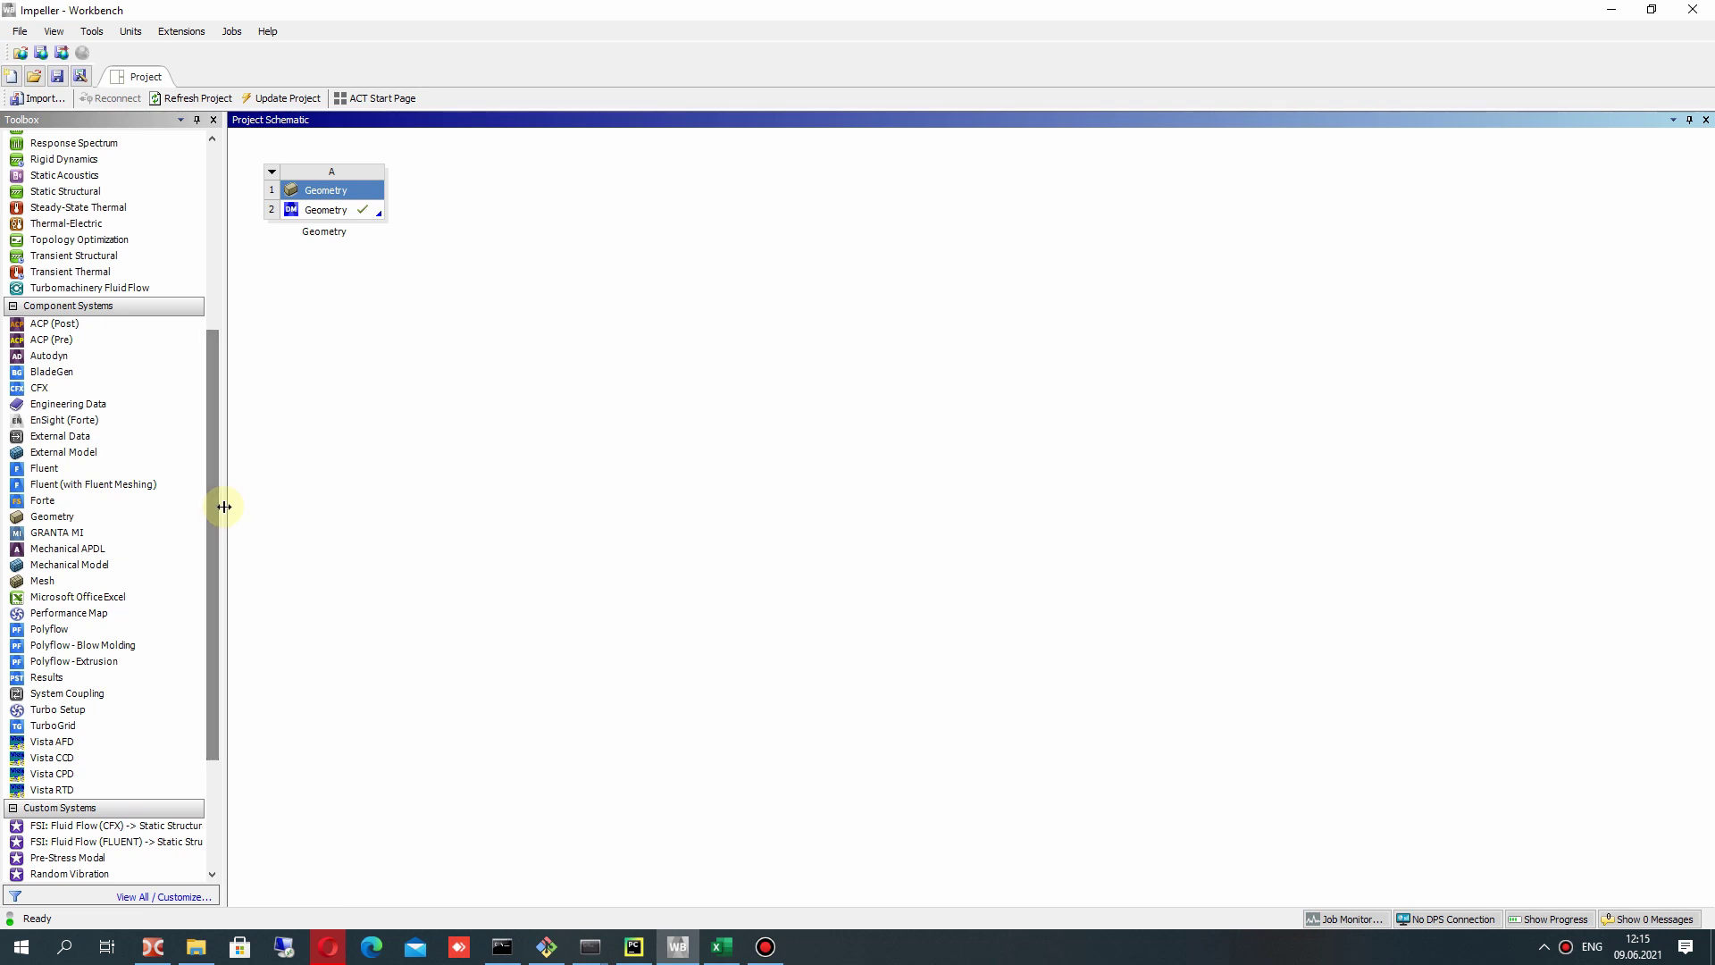
{"action": "right_click", "coordinate": [363, 211]}
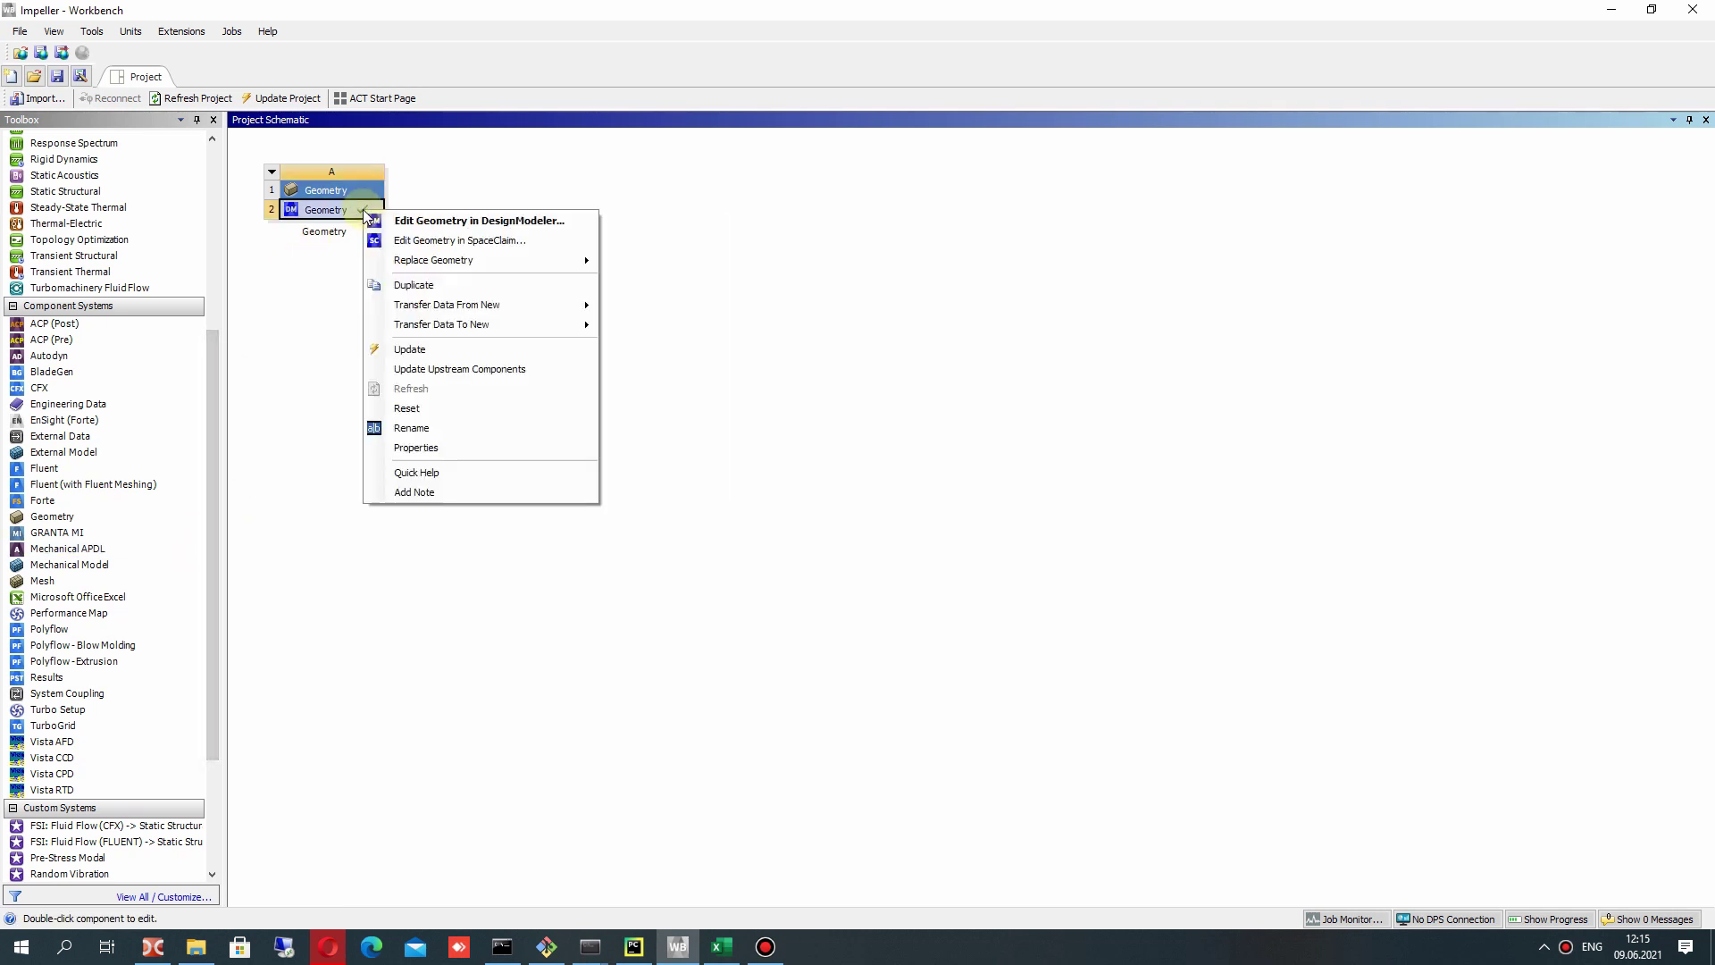
{"action": "left_click", "coordinate": [498, 223]}
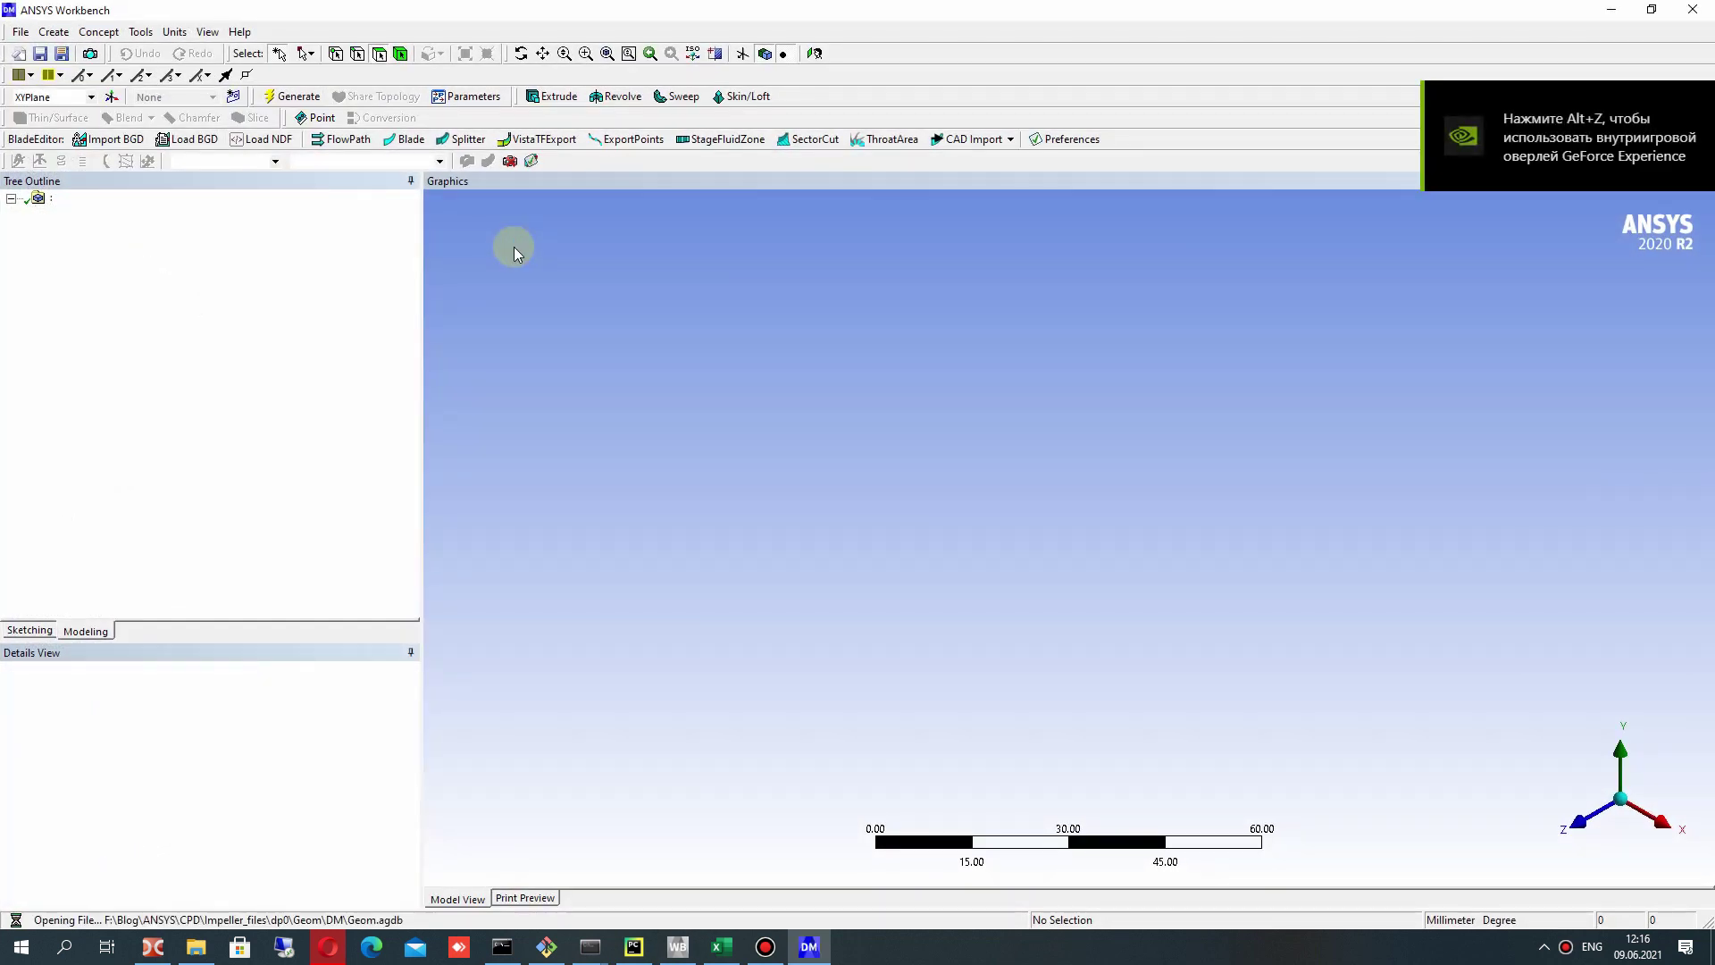
Examine the impeller blades, the sketches under ZXPlane and the details of Blade1.
{"action": "middle_click_drag", "start_coordinate": [1072, 486], "coordinate": [907, 333]}
{"action": "right_click_drag", "start_coordinate": [785, 325], "coordinate": [1295, 755]}
{"action": "mouse_move", "coordinate": [1028, 447]}
{"action": "middle_mouse_down"}
{"action": "mouse_move", "coordinate": [980, 382]}
{"action": "mouse_move", "coordinate": [938, 557]}
{"action": "mouse_move", "coordinate": [681, 563]}
{"action": "mouse_move", "coordinate": [372, 517]}
{"action": "mouse_move", "coordinate": [560, 533]}
{"action": "mouse_move", "coordinate": [1076, 505]}
{"action": "mouse_move", "coordinate": [1080, 464]}
{"action": "mouse_move", "coordinate": [1041, 464]}
{"action": "middle_mouse_up"}
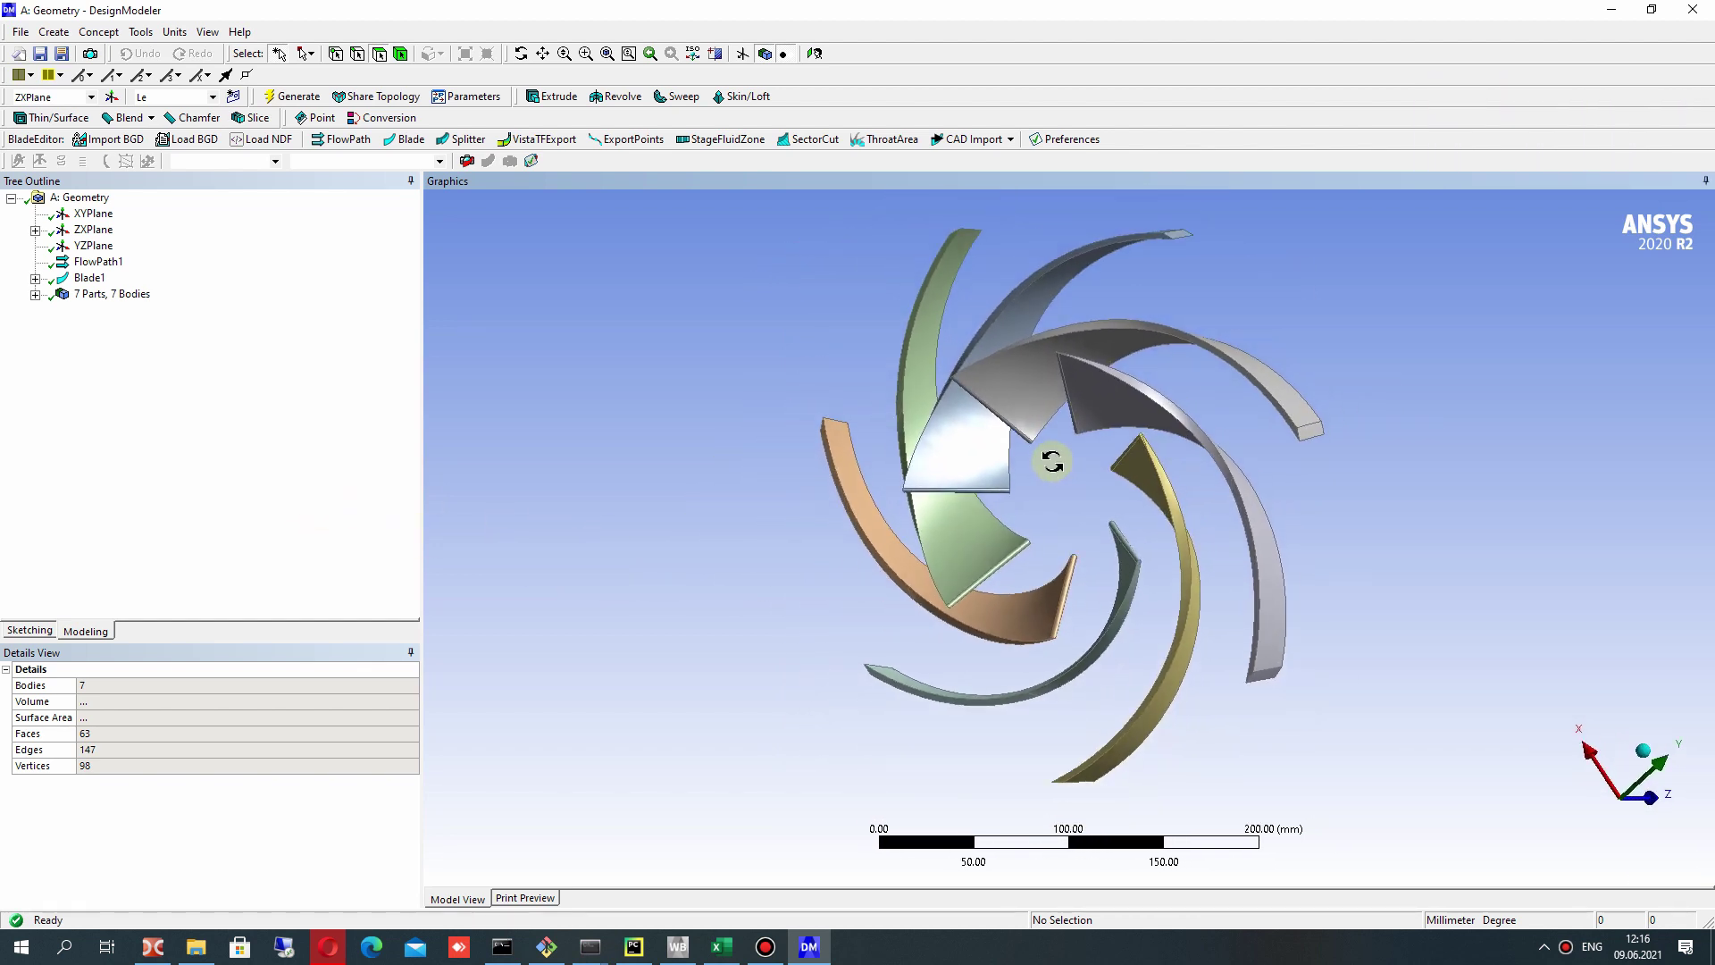
{"action": "left_click", "coordinate": [35, 231]}
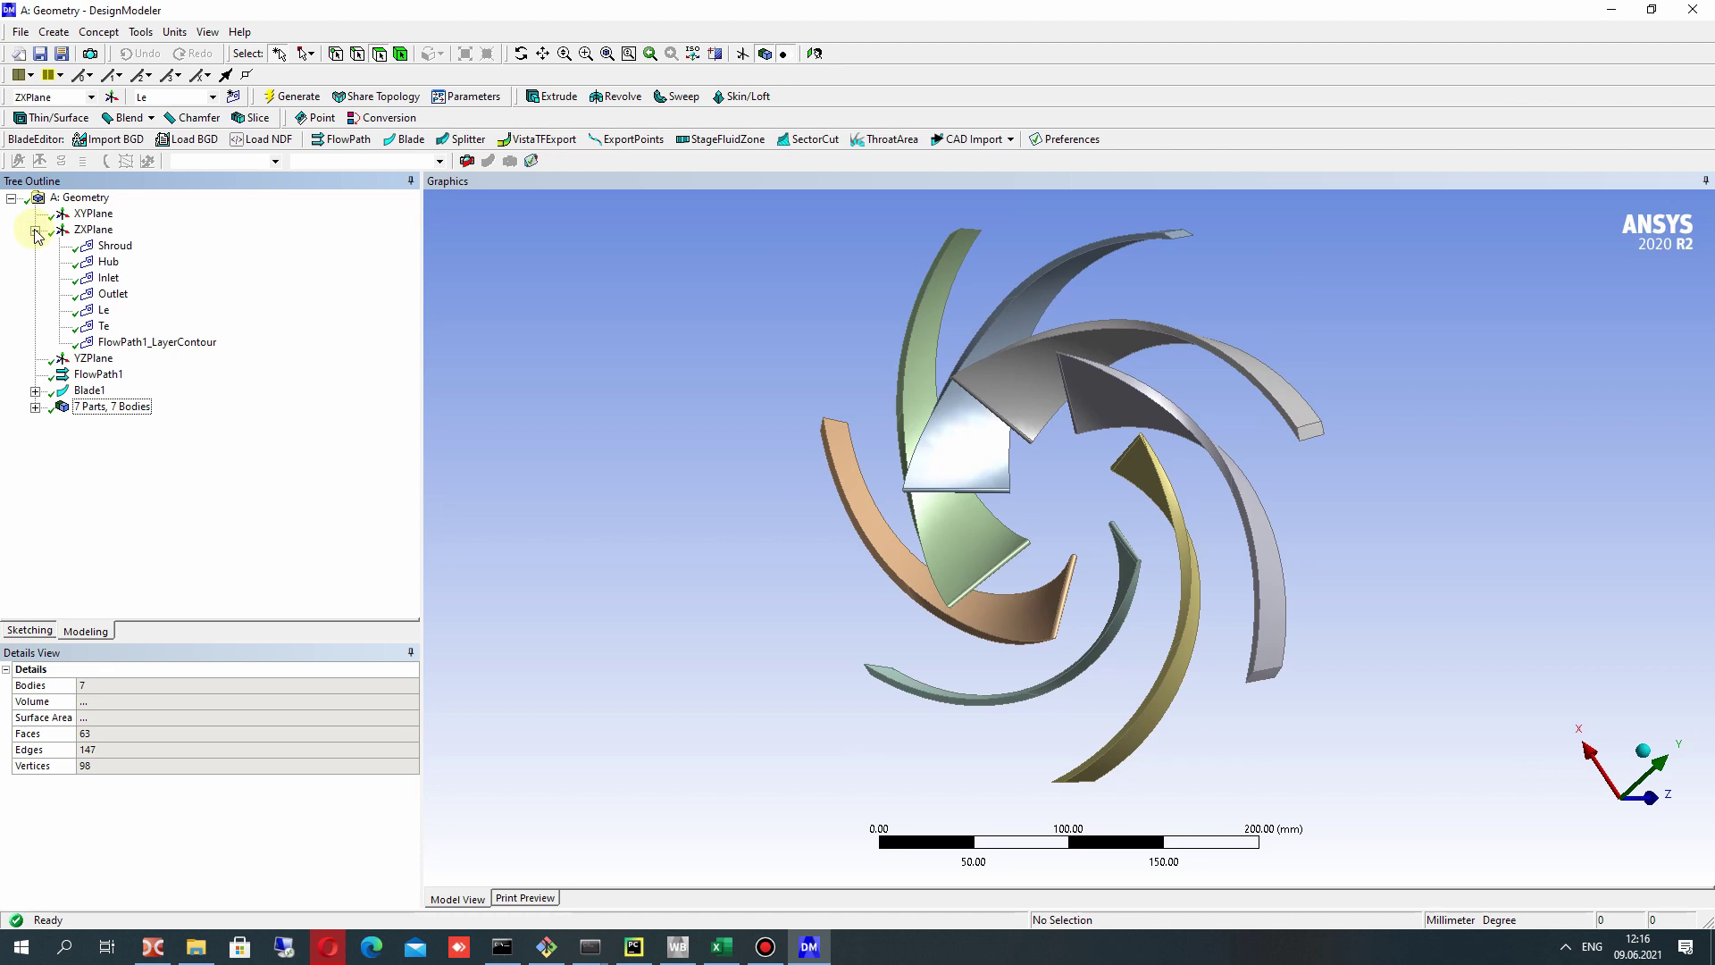
{"action": "left_click", "coordinate": [35, 231]}
{"action": "left_click", "coordinate": [77, 280]}
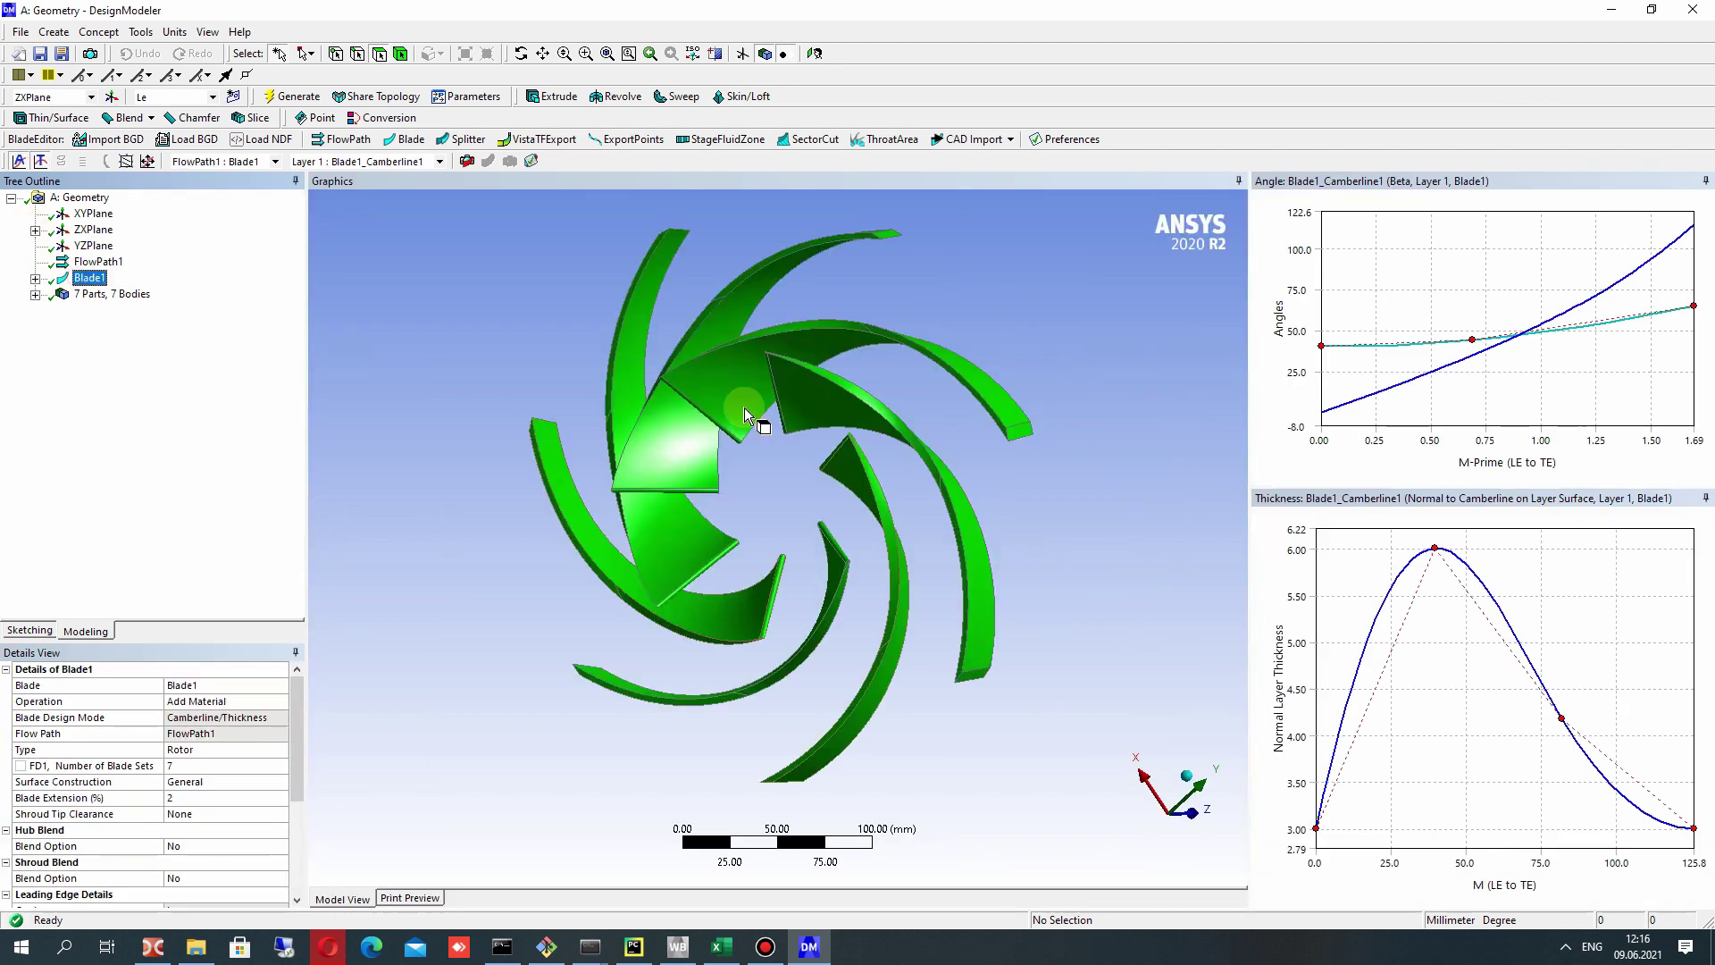
Add an ExportPoints feature that uses Blade1 as its blade, generate it, and close DesignModeler.
{"action": "left_click", "coordinate": [634, 140]}
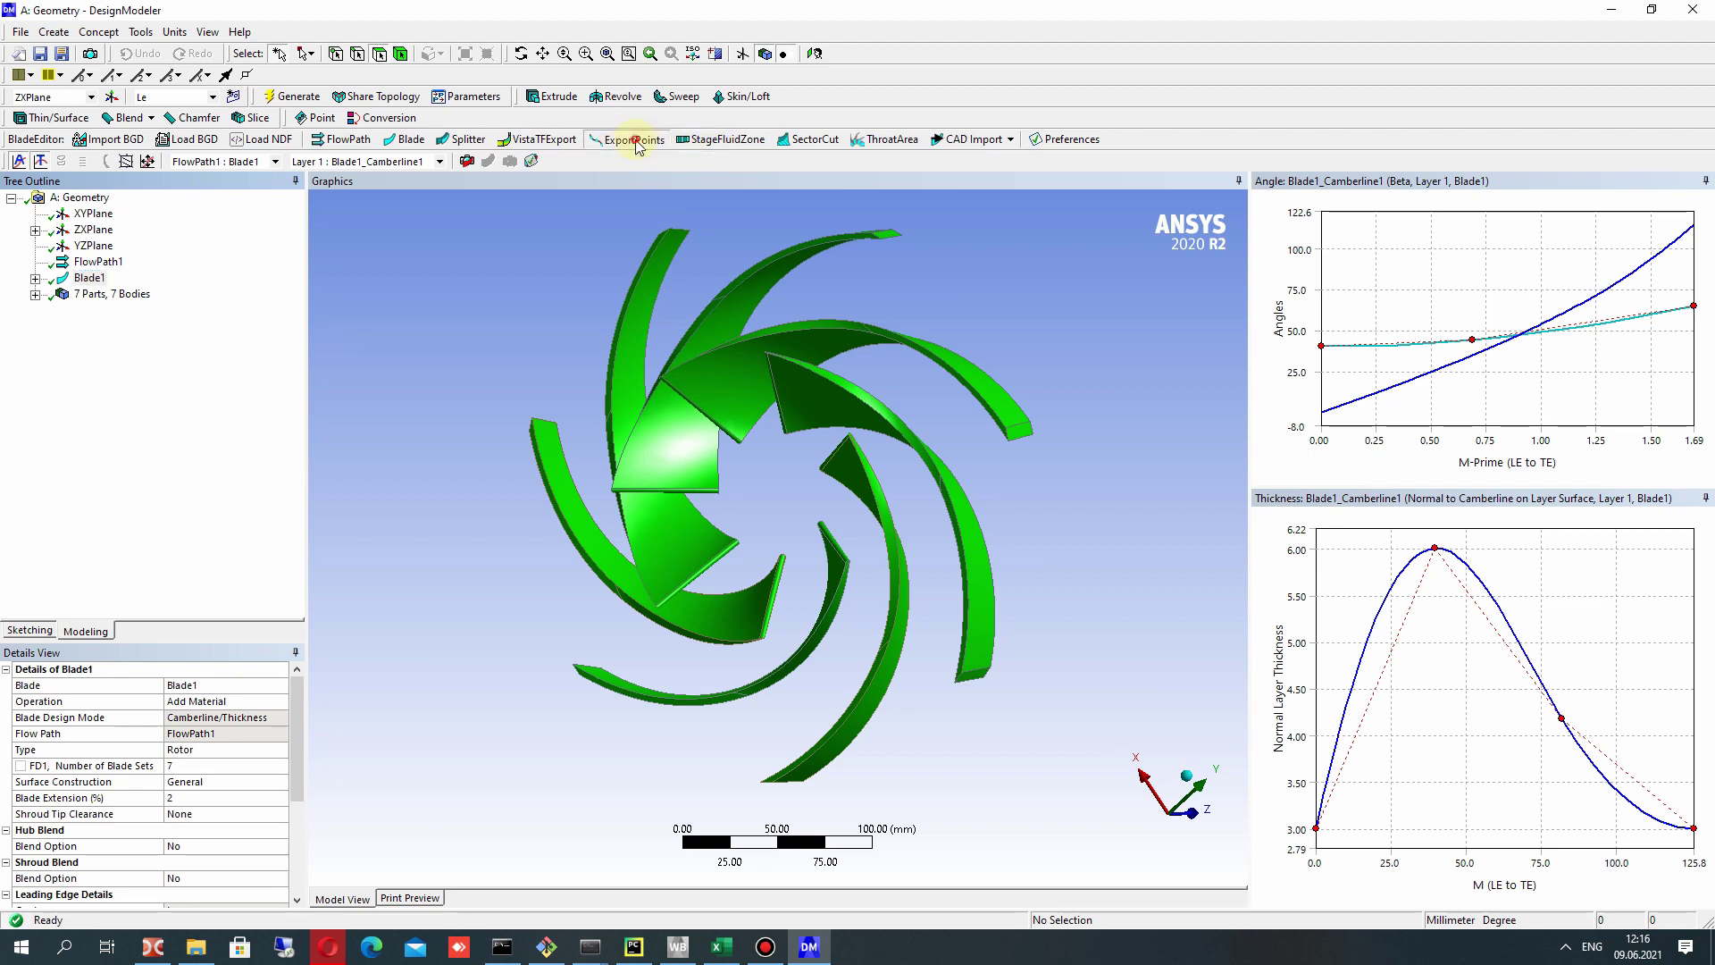
{"action": "left_click", "coordinate": [214, 734]}
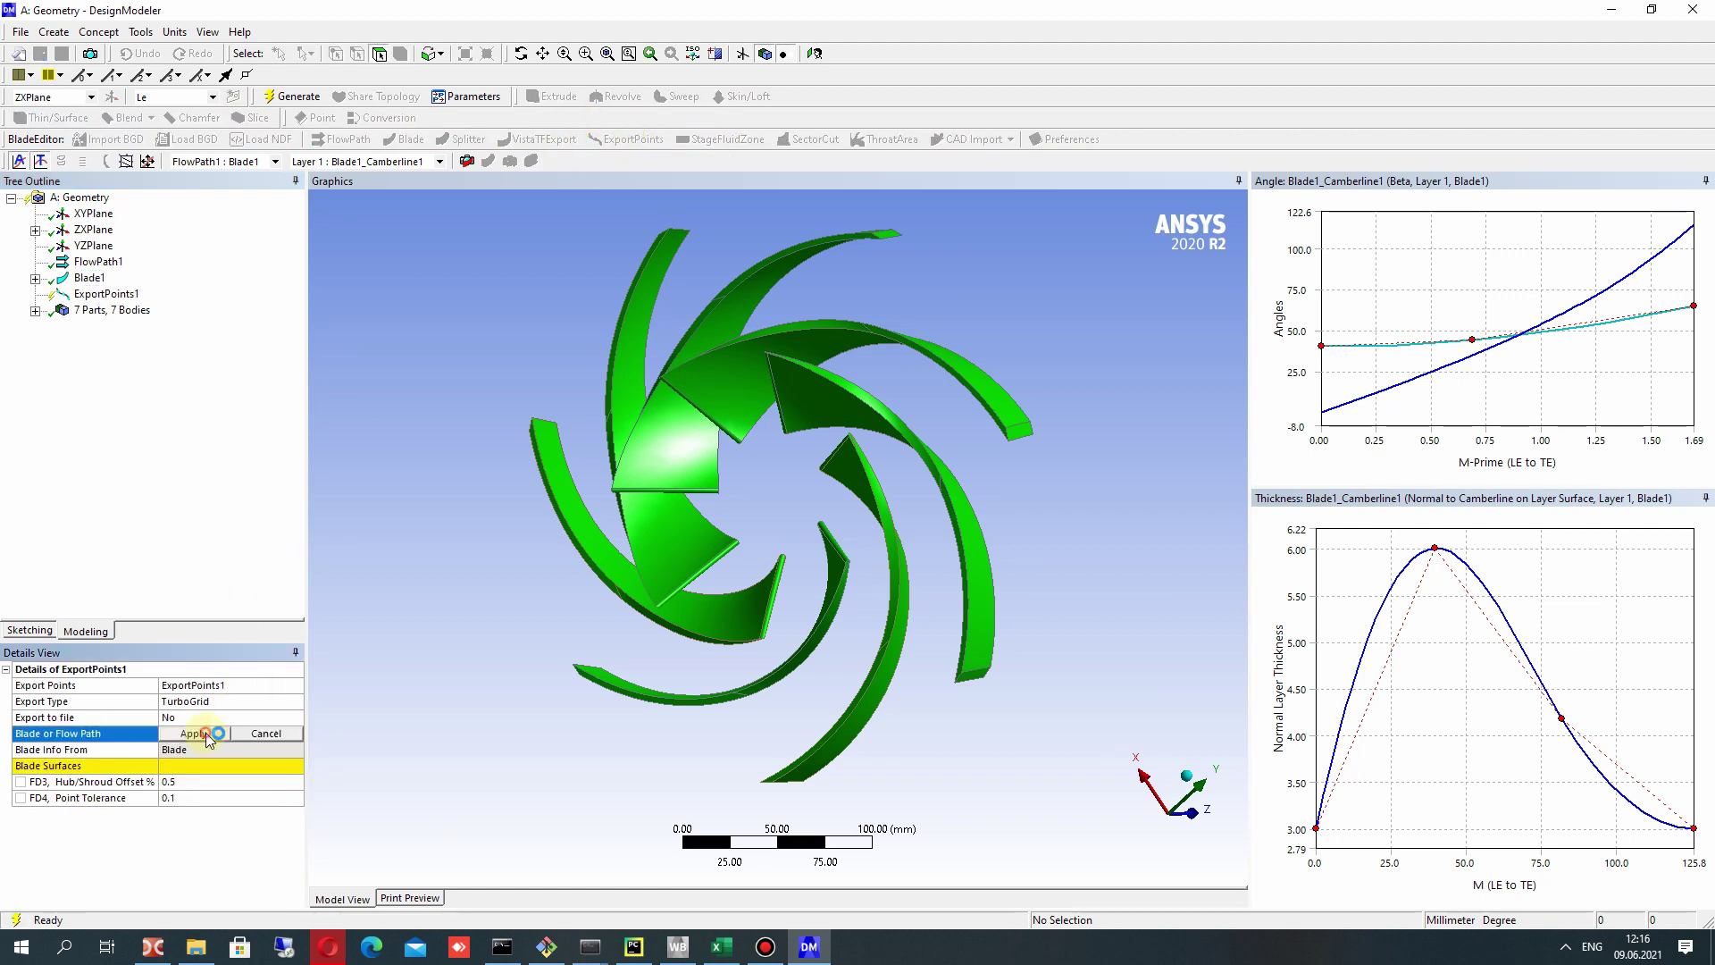
{"action": "left_click", "coordinate": [88, 279]}
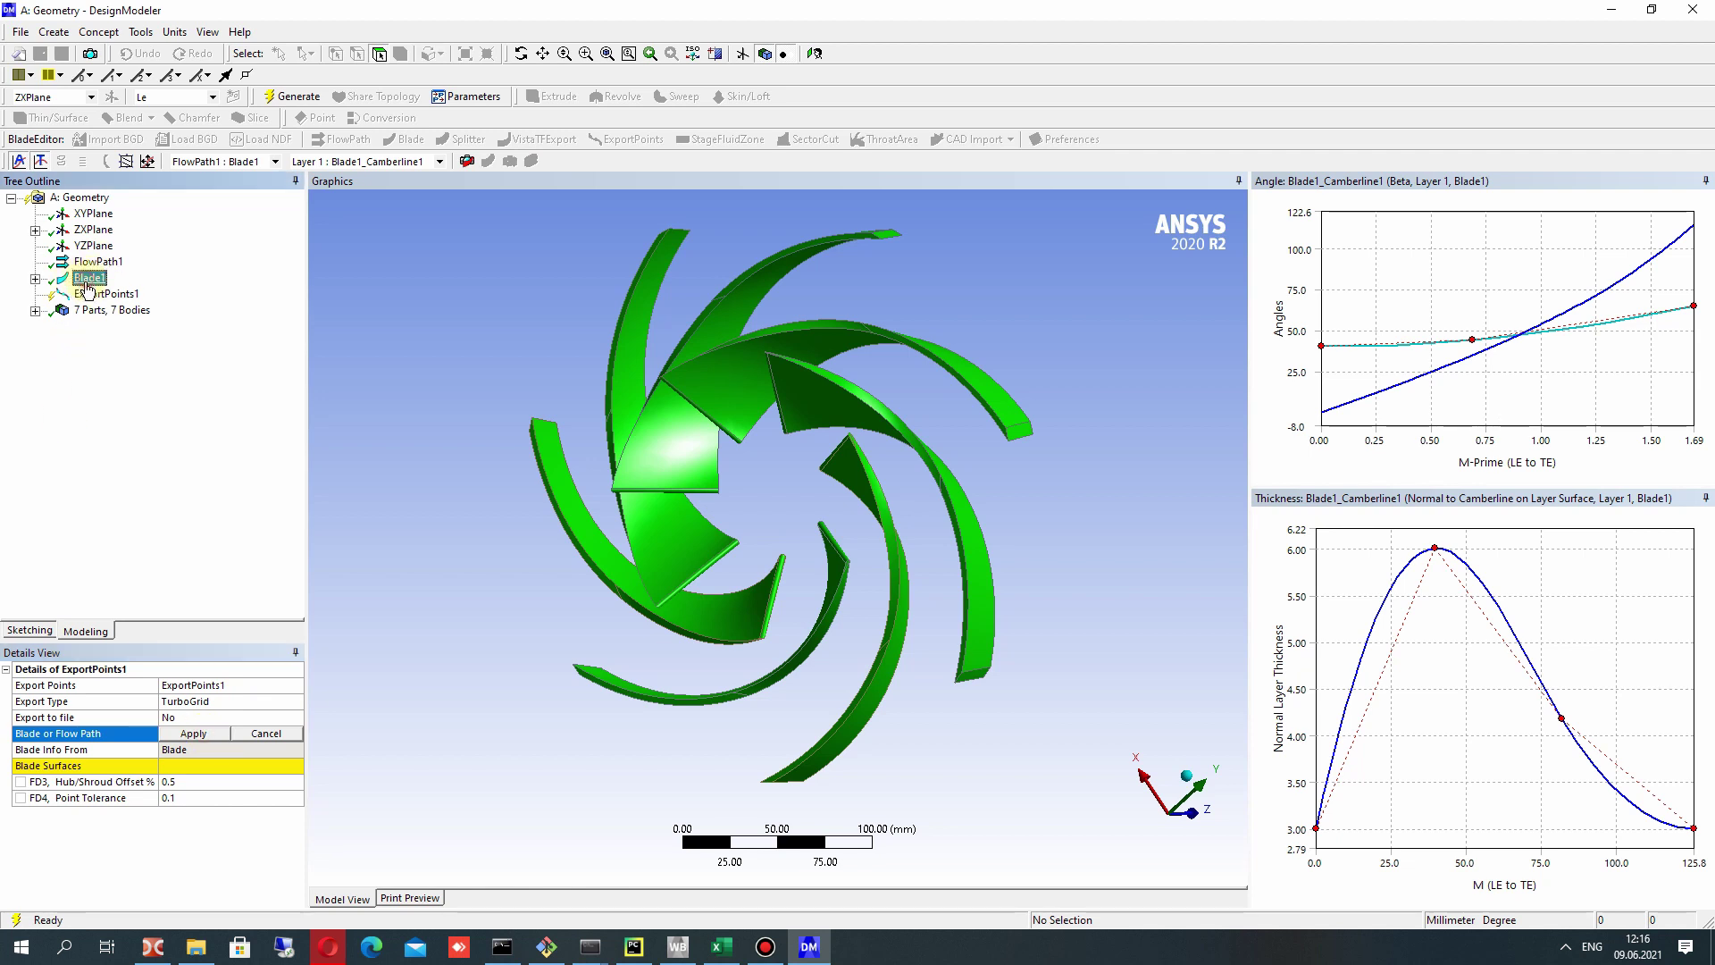
{"action": "left_click", "coordinate": [193, 732]}
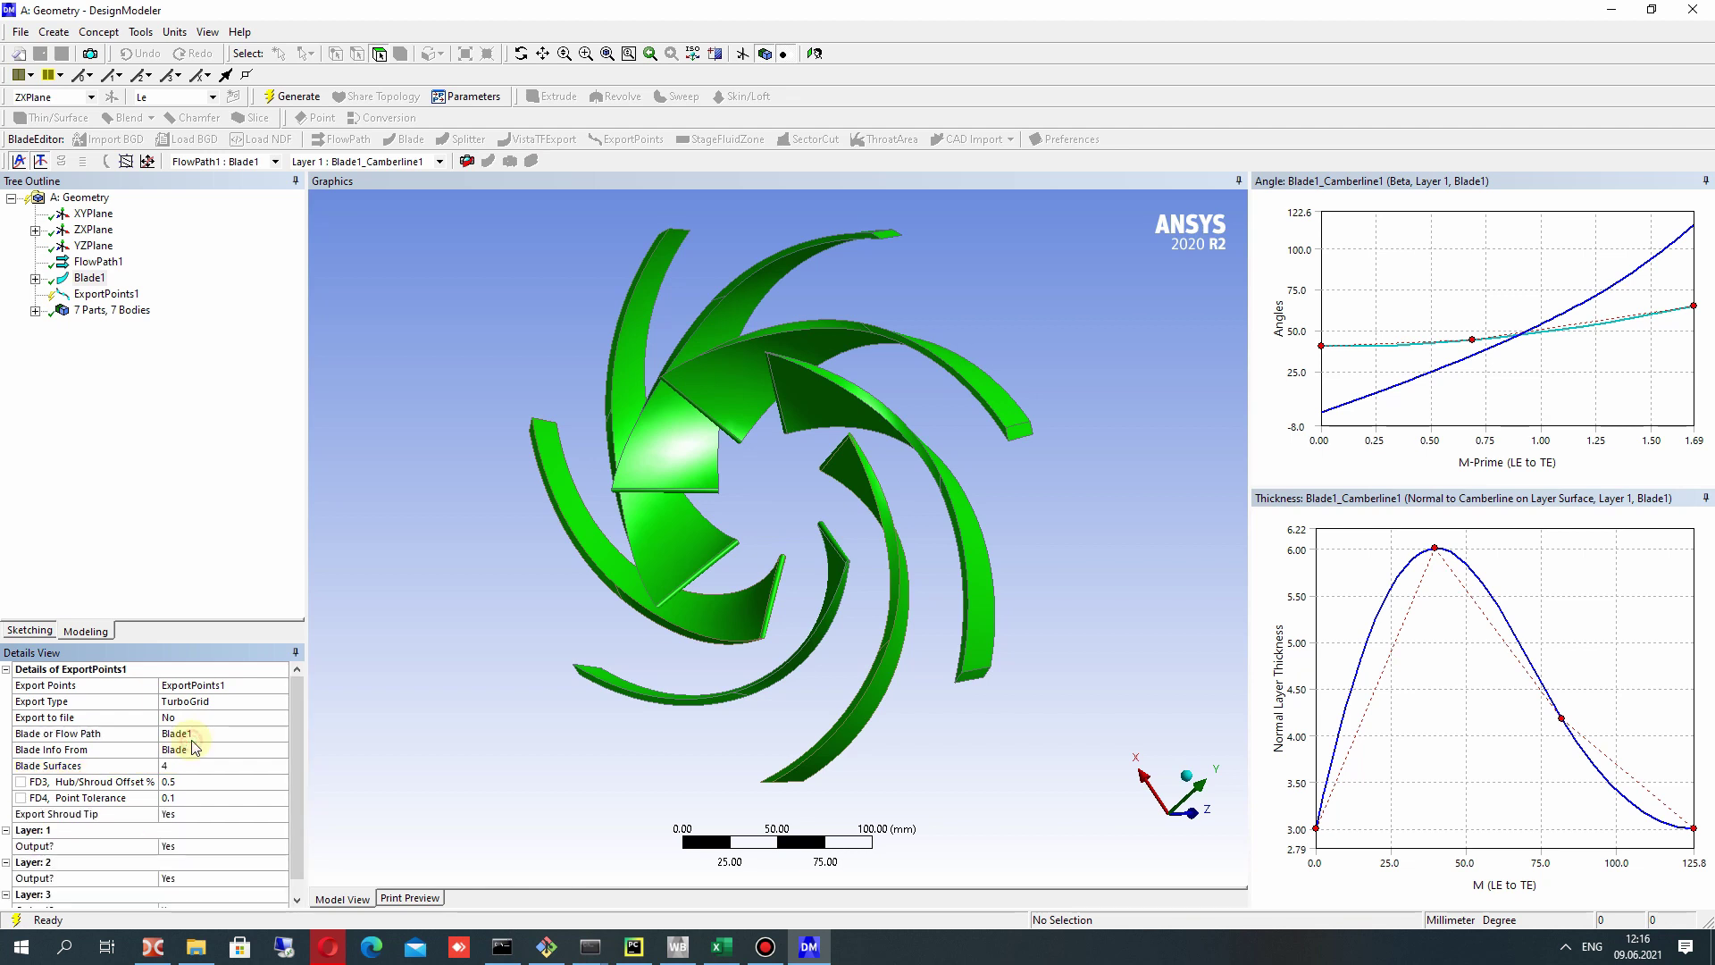
{"action": "scroll", "coordinate": [192, 768], "scroll_direction": "down", "scroll_amount": 1}
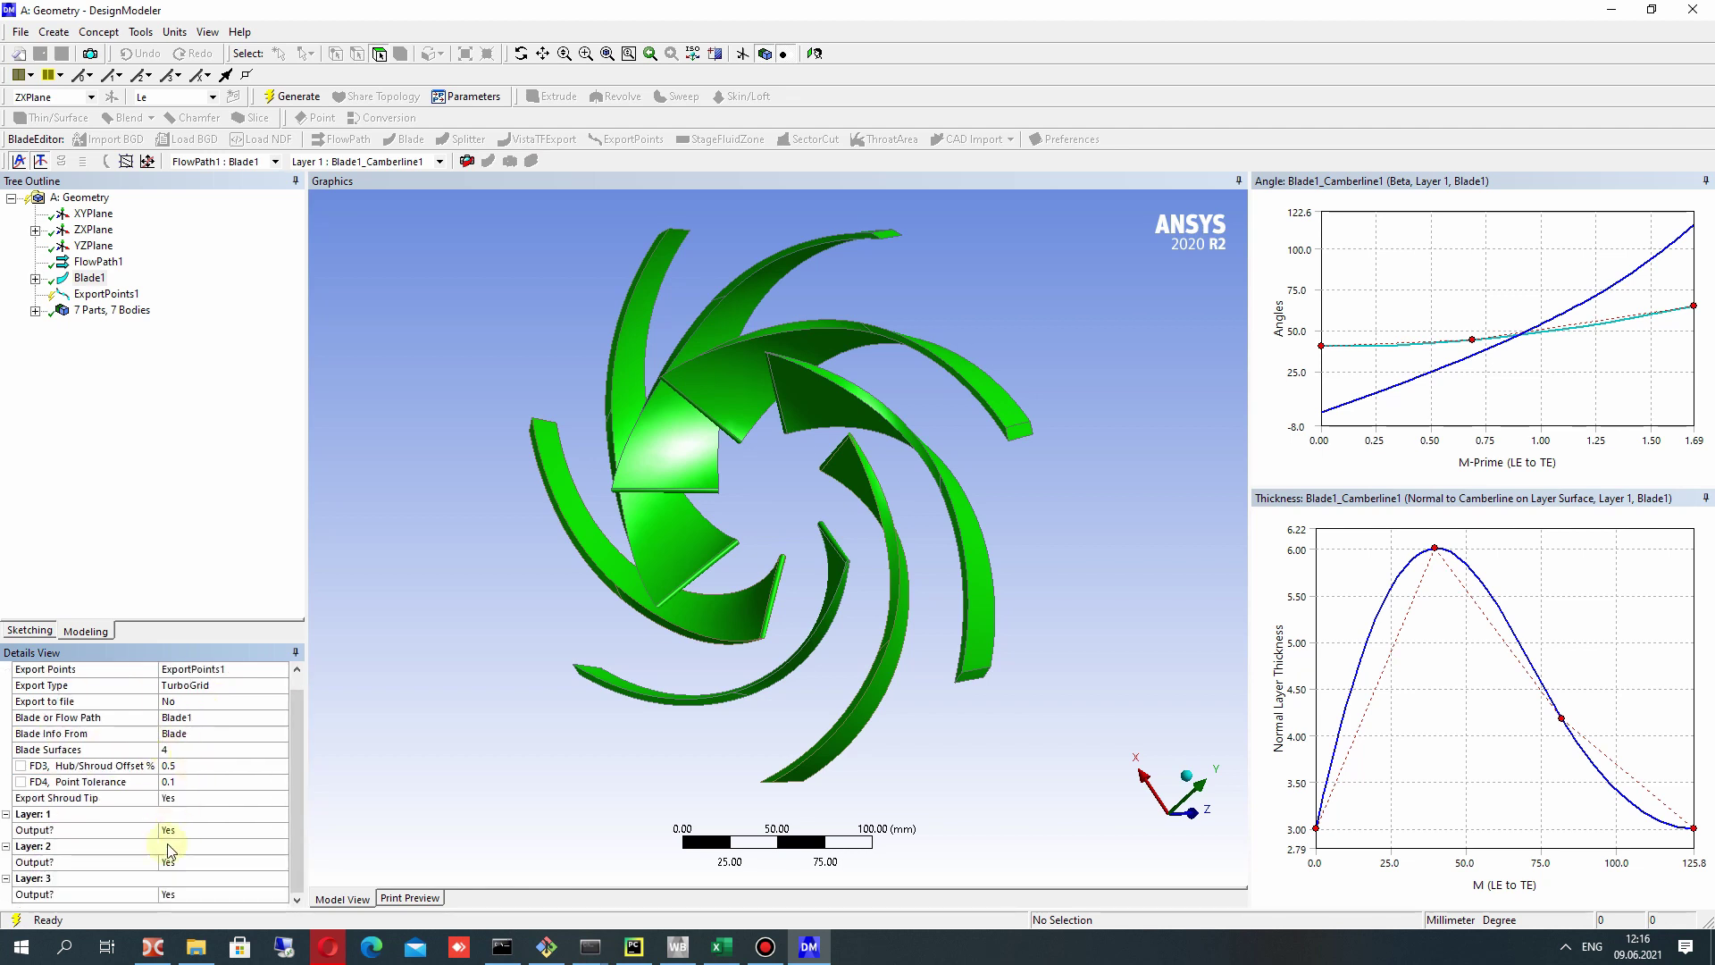
{"action": "left_click", "coordinate": [287, 96]}
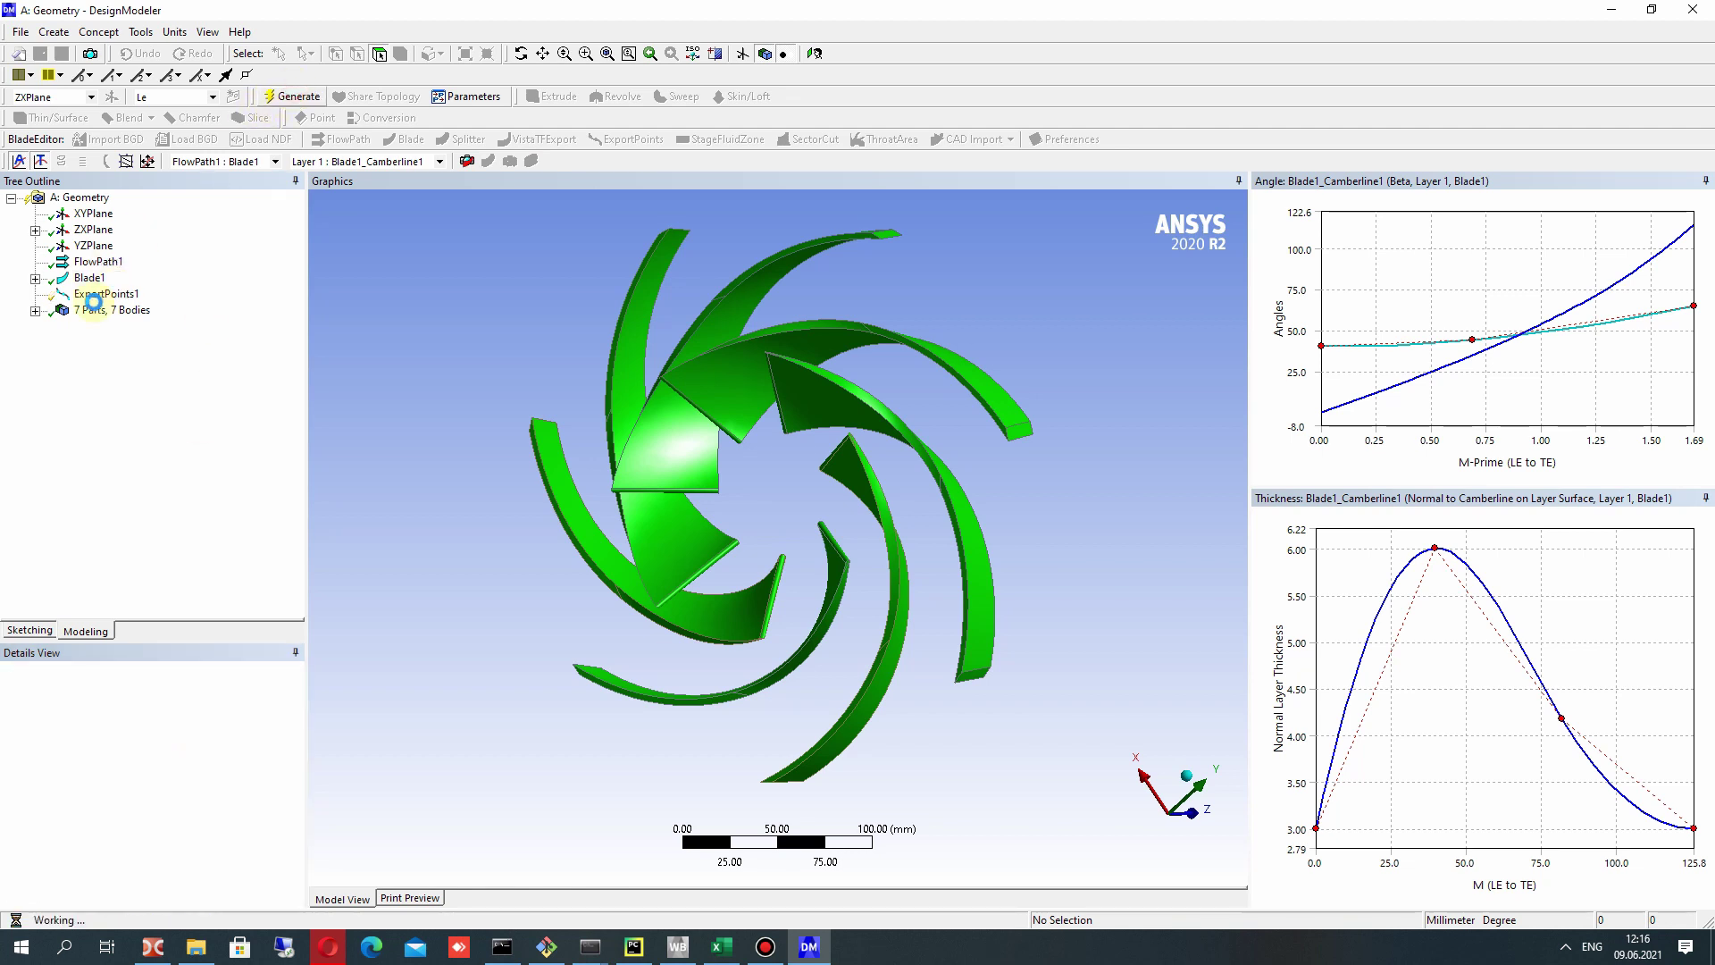
{"action": "right_click_drag", "start_coordinate": [706, 356], "coordinate": [925, 536]}
{"action": "middle_click_drag", "start_coordinate": [931, 493], "coordinate": [877, 490]}
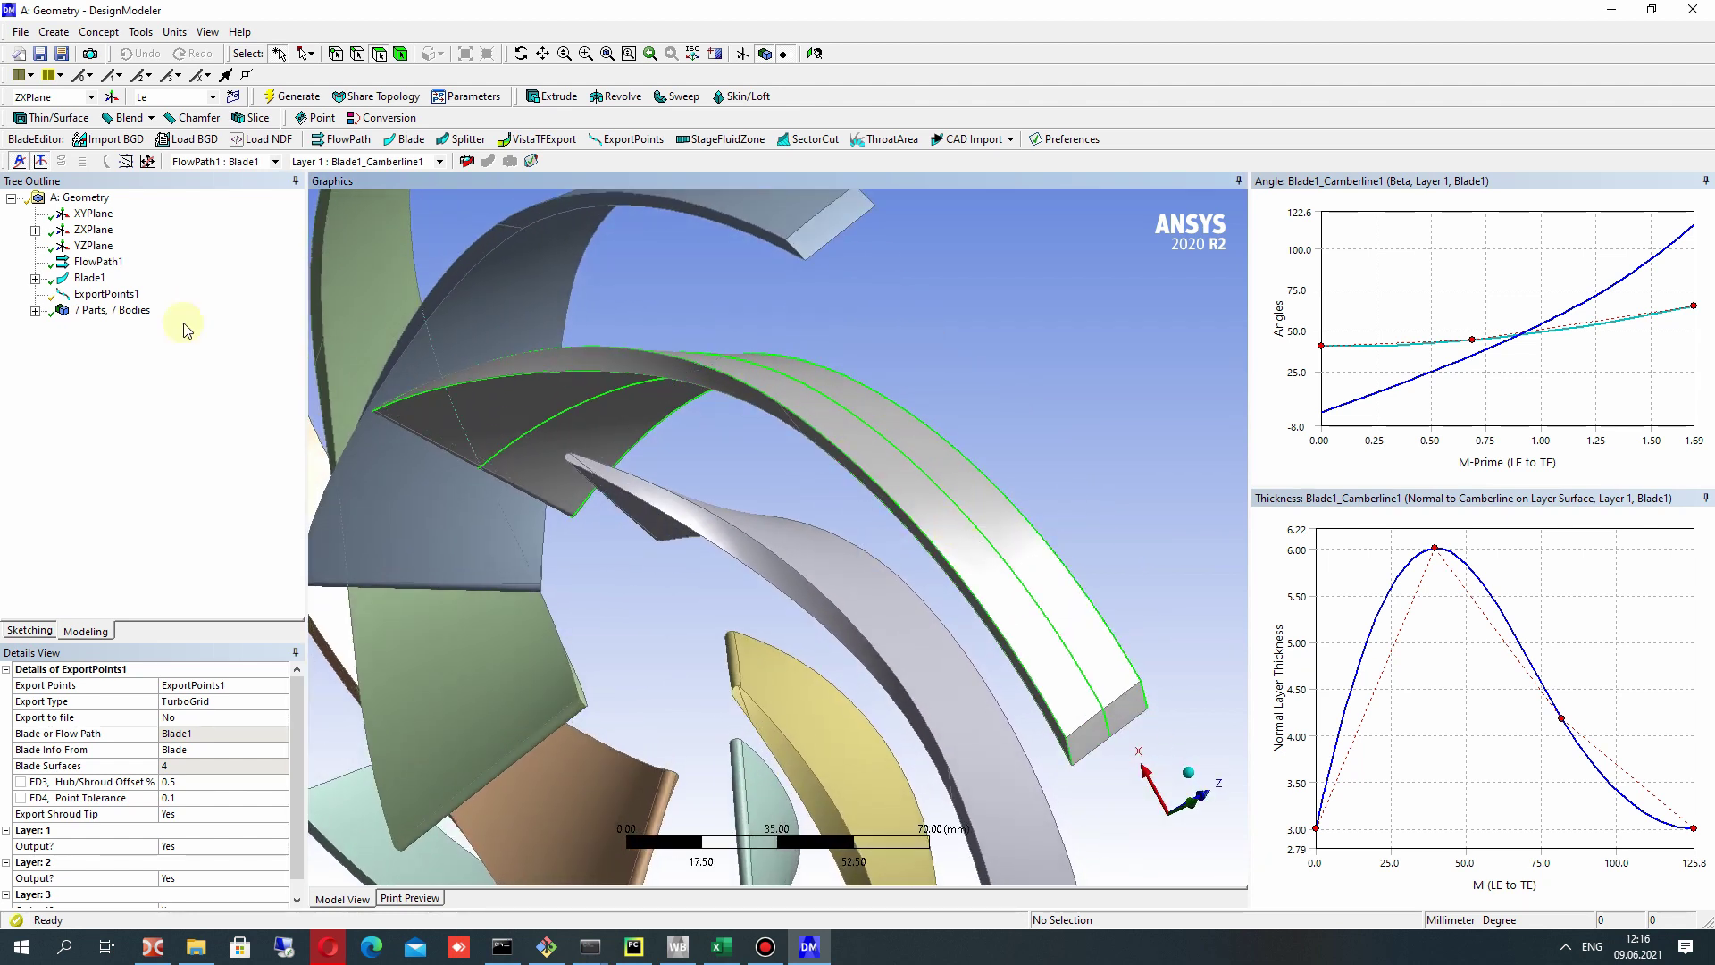
{"action": "left_click", "coordinate": [100, 295]}
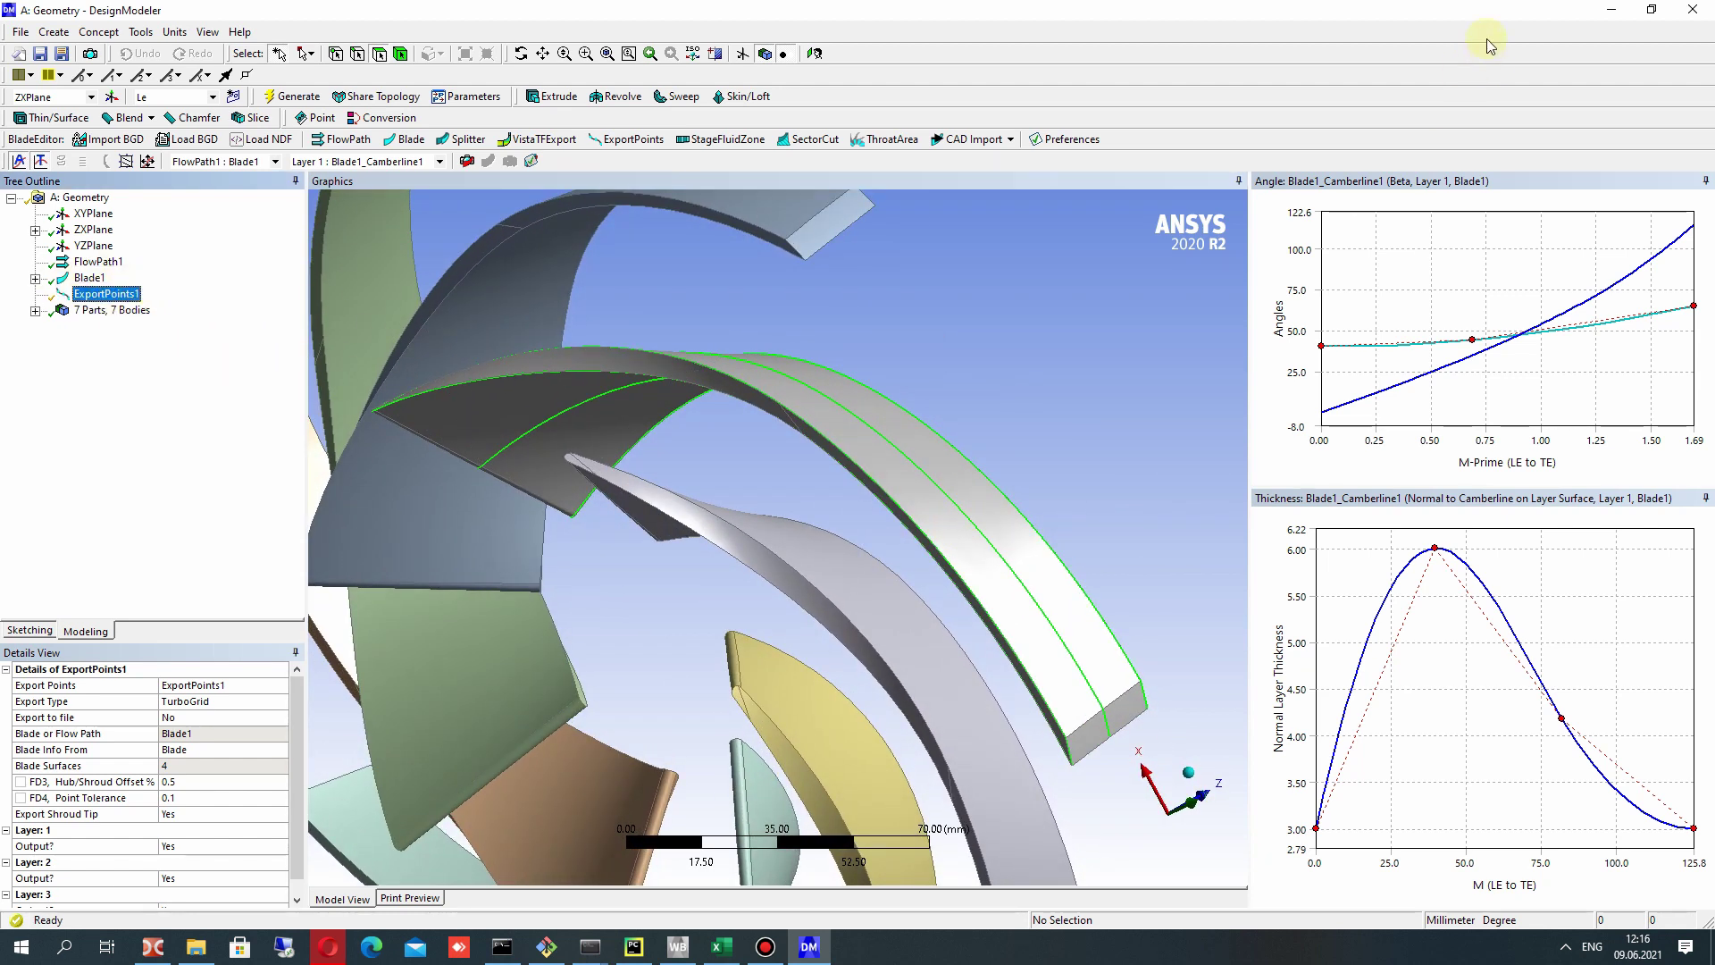
{"action": "left_click", "coordinate": [904, 374]}
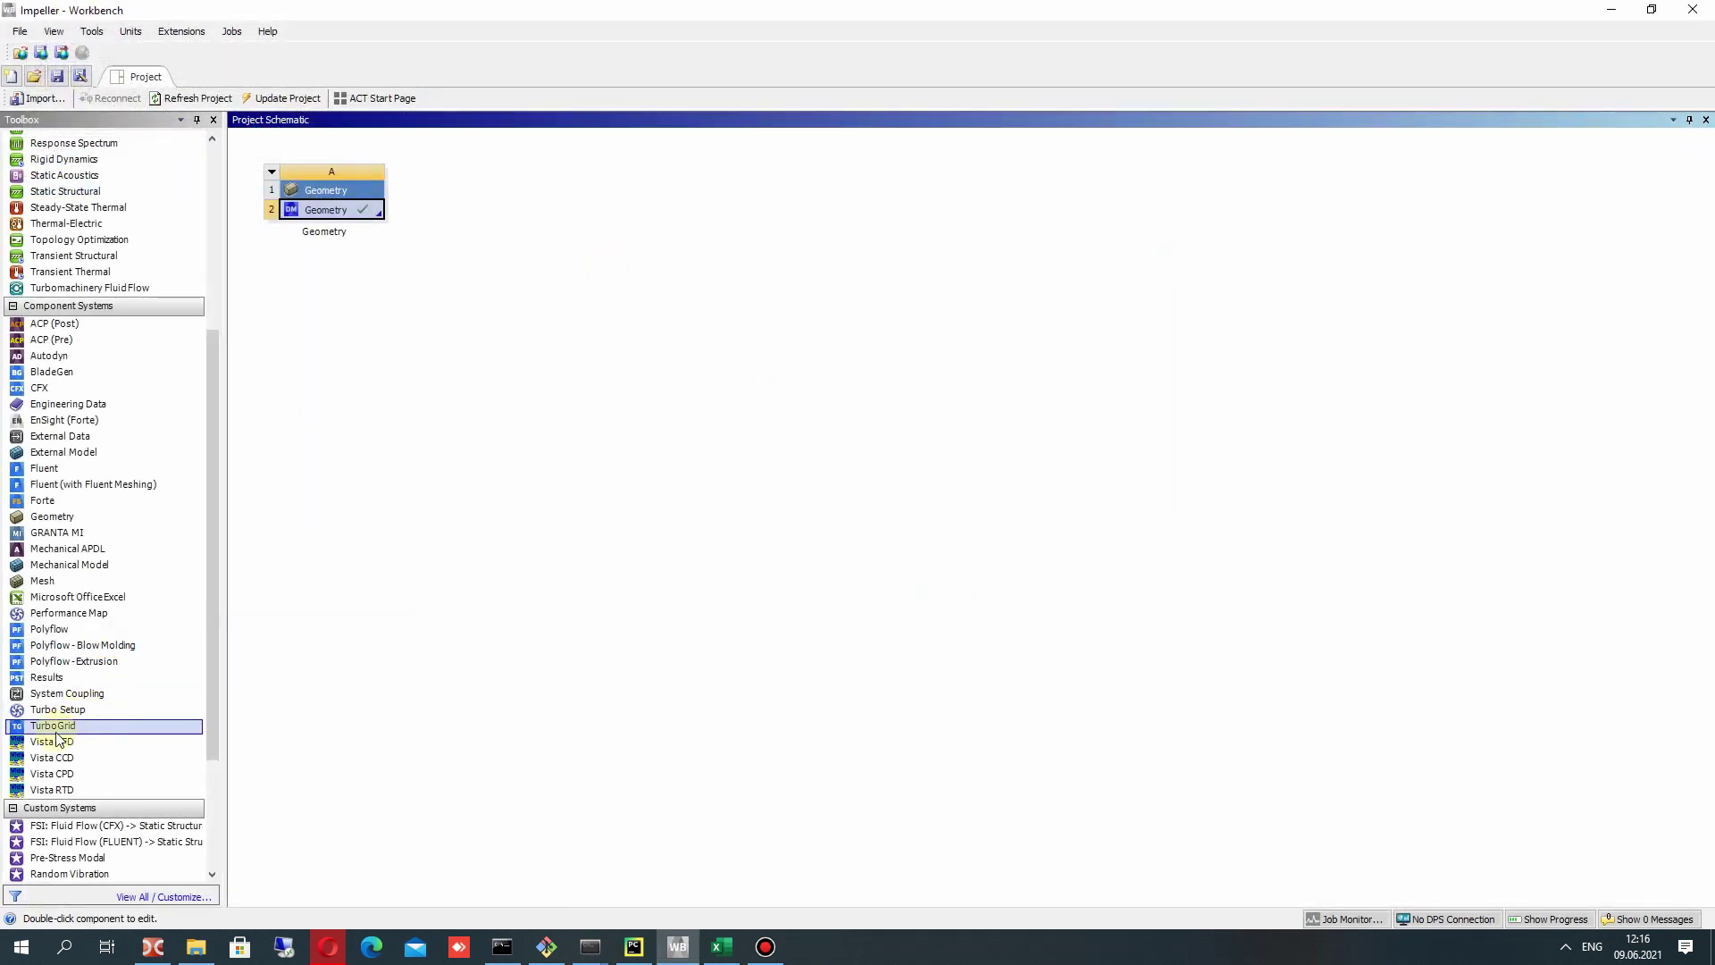
Add a TurboGrid system beside the Geometry system, link Geometry to its Turbo Mesh cell, and open that cell in TurboGrid.
{"action": "left_click_drag", "start_coordinate": [52, 726], "coordinate": [505, 215]}
{"action": "left_click_drag", "start_coordinate": [344, 209], "coordinate": [525, 211]}
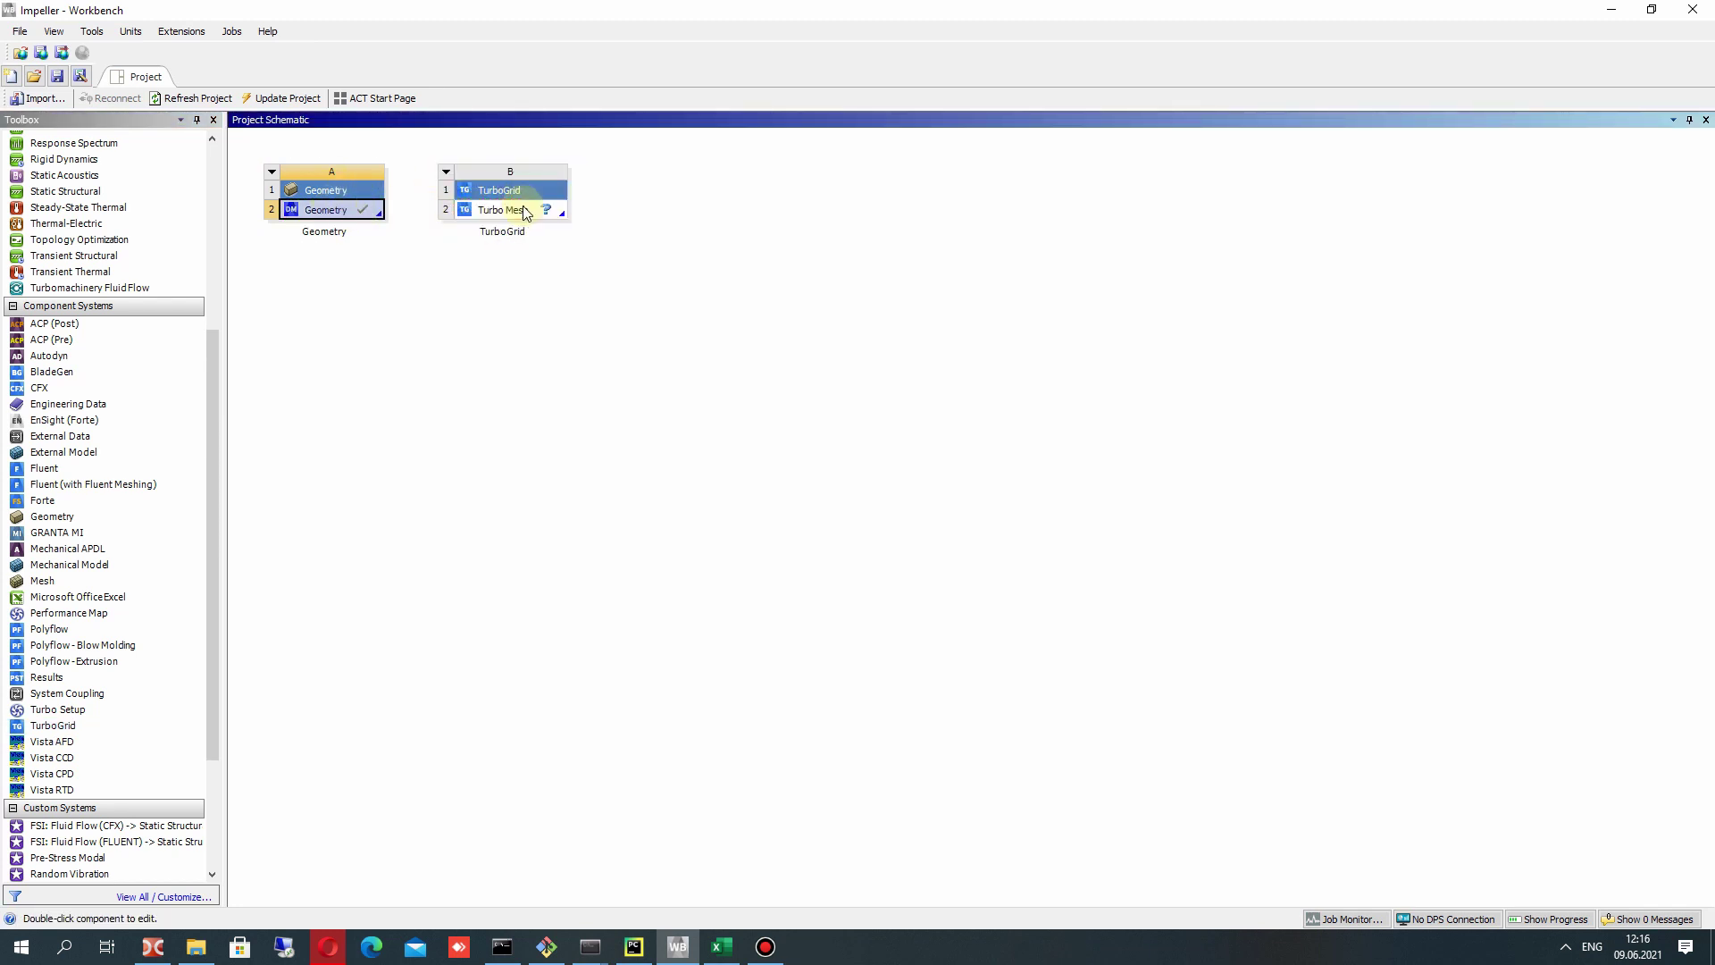
{"action": "double_click", "coordinate": [526, 211]}
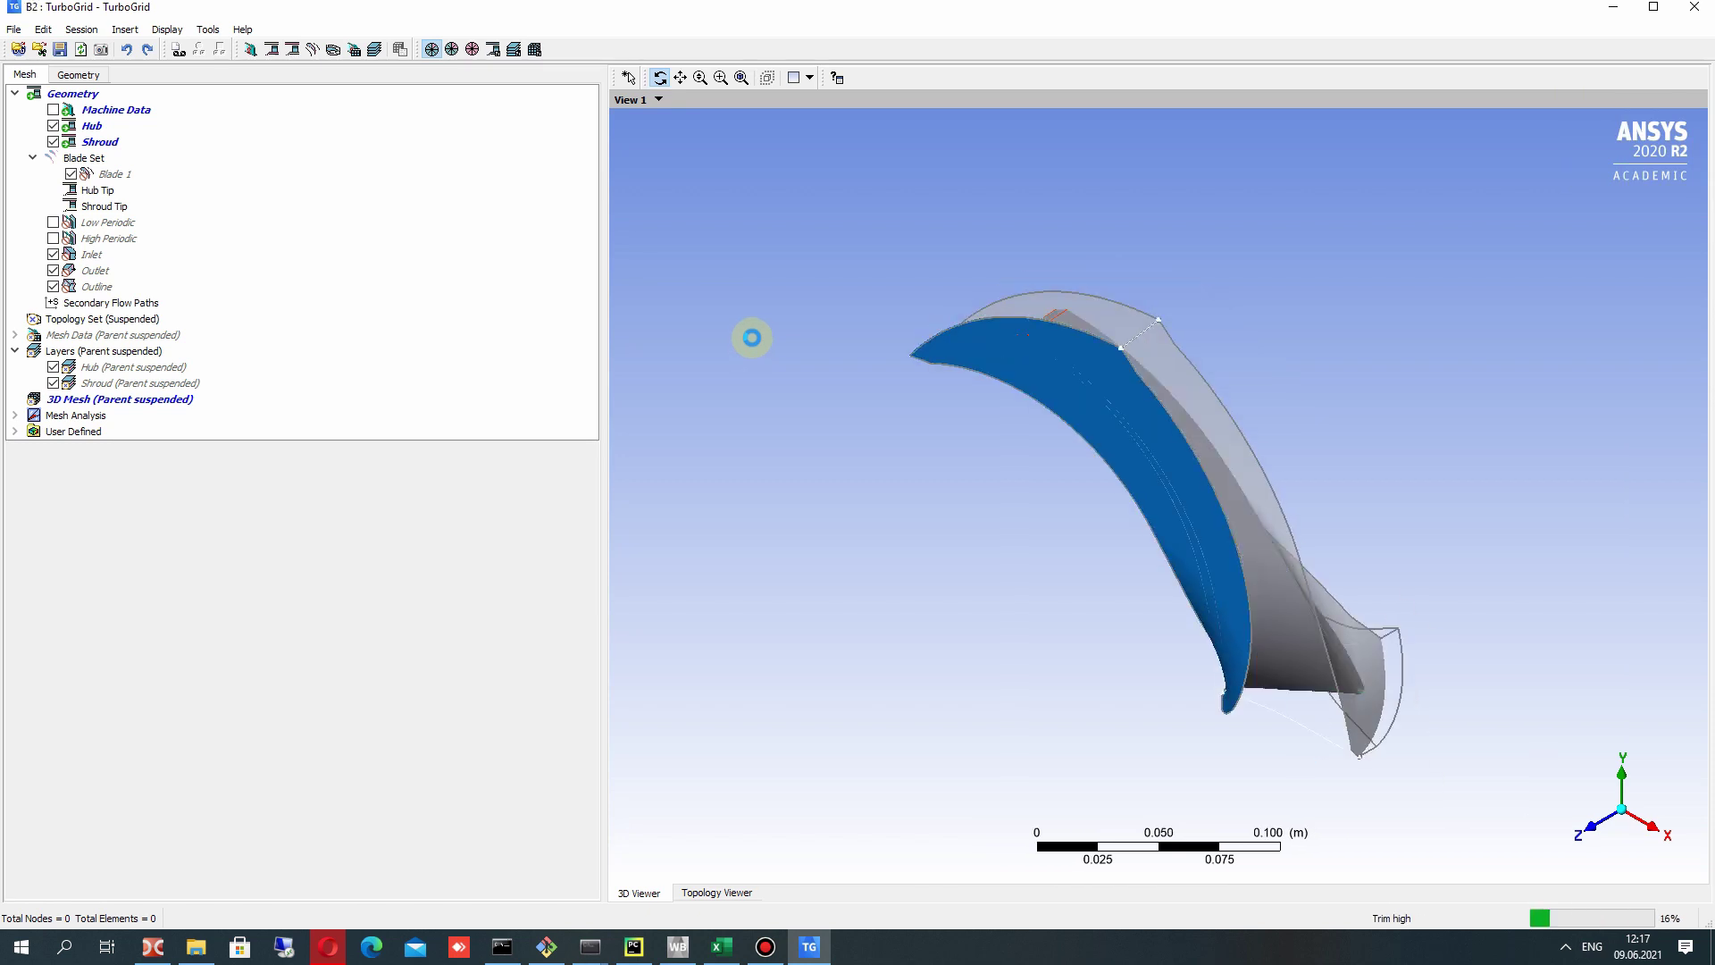
{"action": "left_click_drag", "start_coordinate": [1178, 527], "coordinate": [754, 226]}
{"action": "right_click_drag", "start_coordinate": [754, 226], "coordinate": [1497, 651]}
{"action": "left_click_drag", "start_coordinate": [1497, 651], "coordinate": [804, 518]}
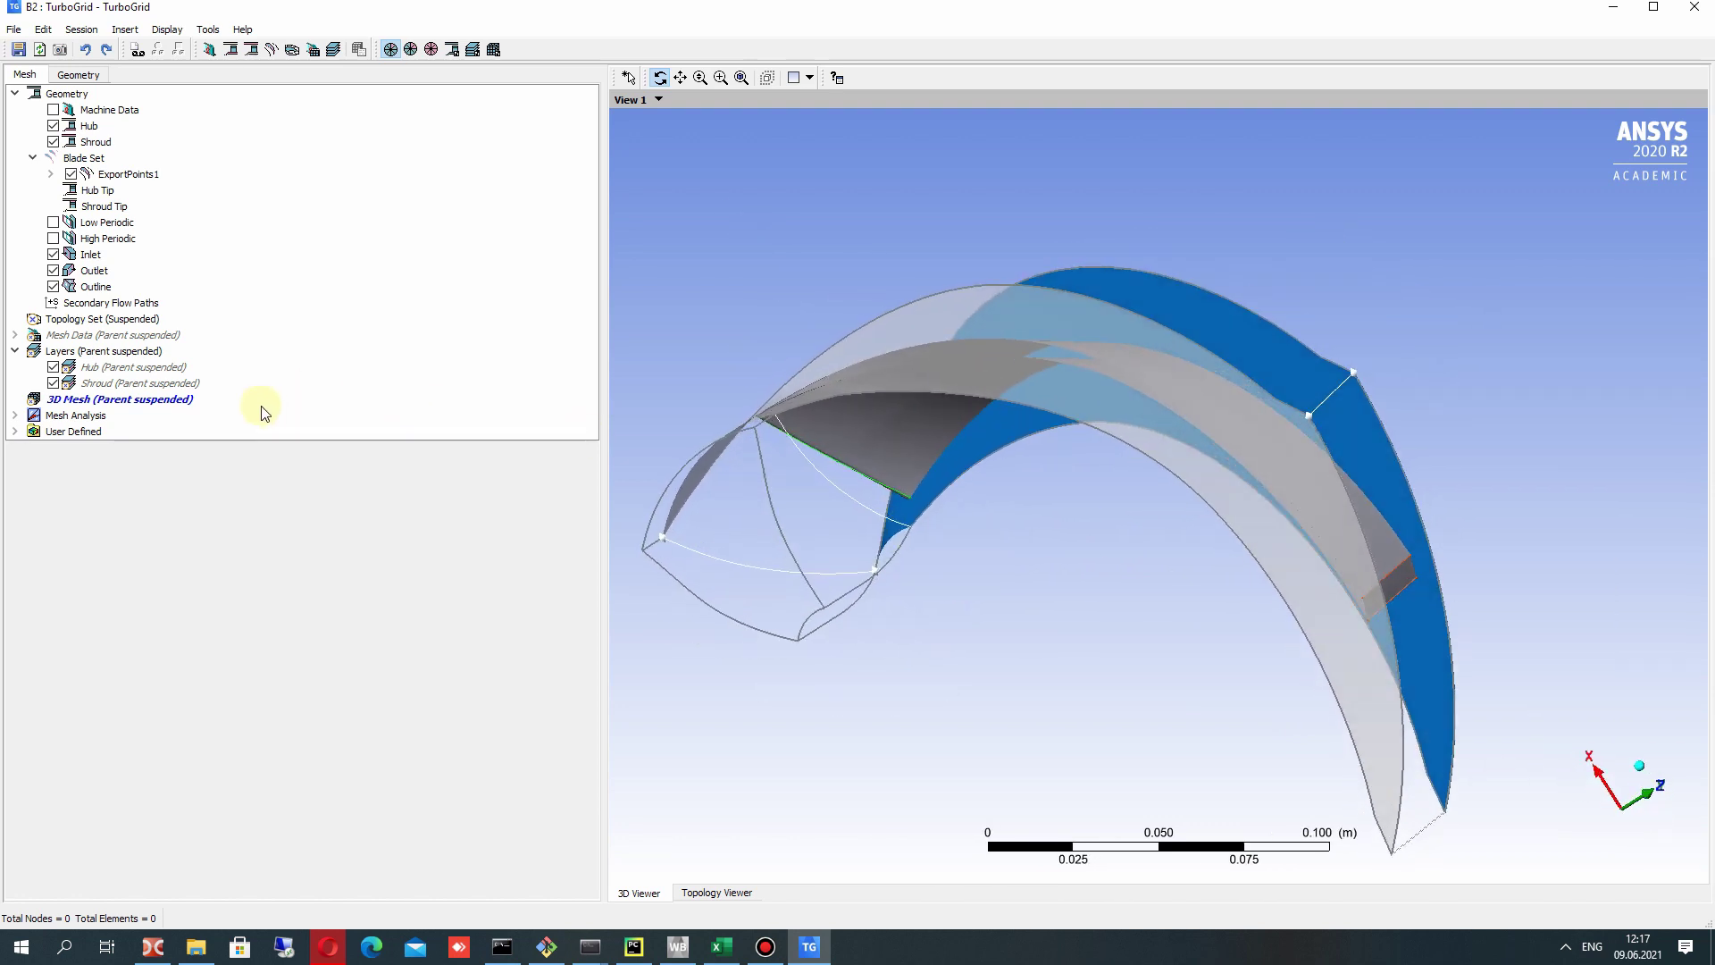
Unsuspend the Topology Set so the blade passage topology is computed, and accept the outlet domain warning.
{"action": "right_click", "coordinate": [105, 322]}
{"action": "left_click", "coordinate": [57, 320]}
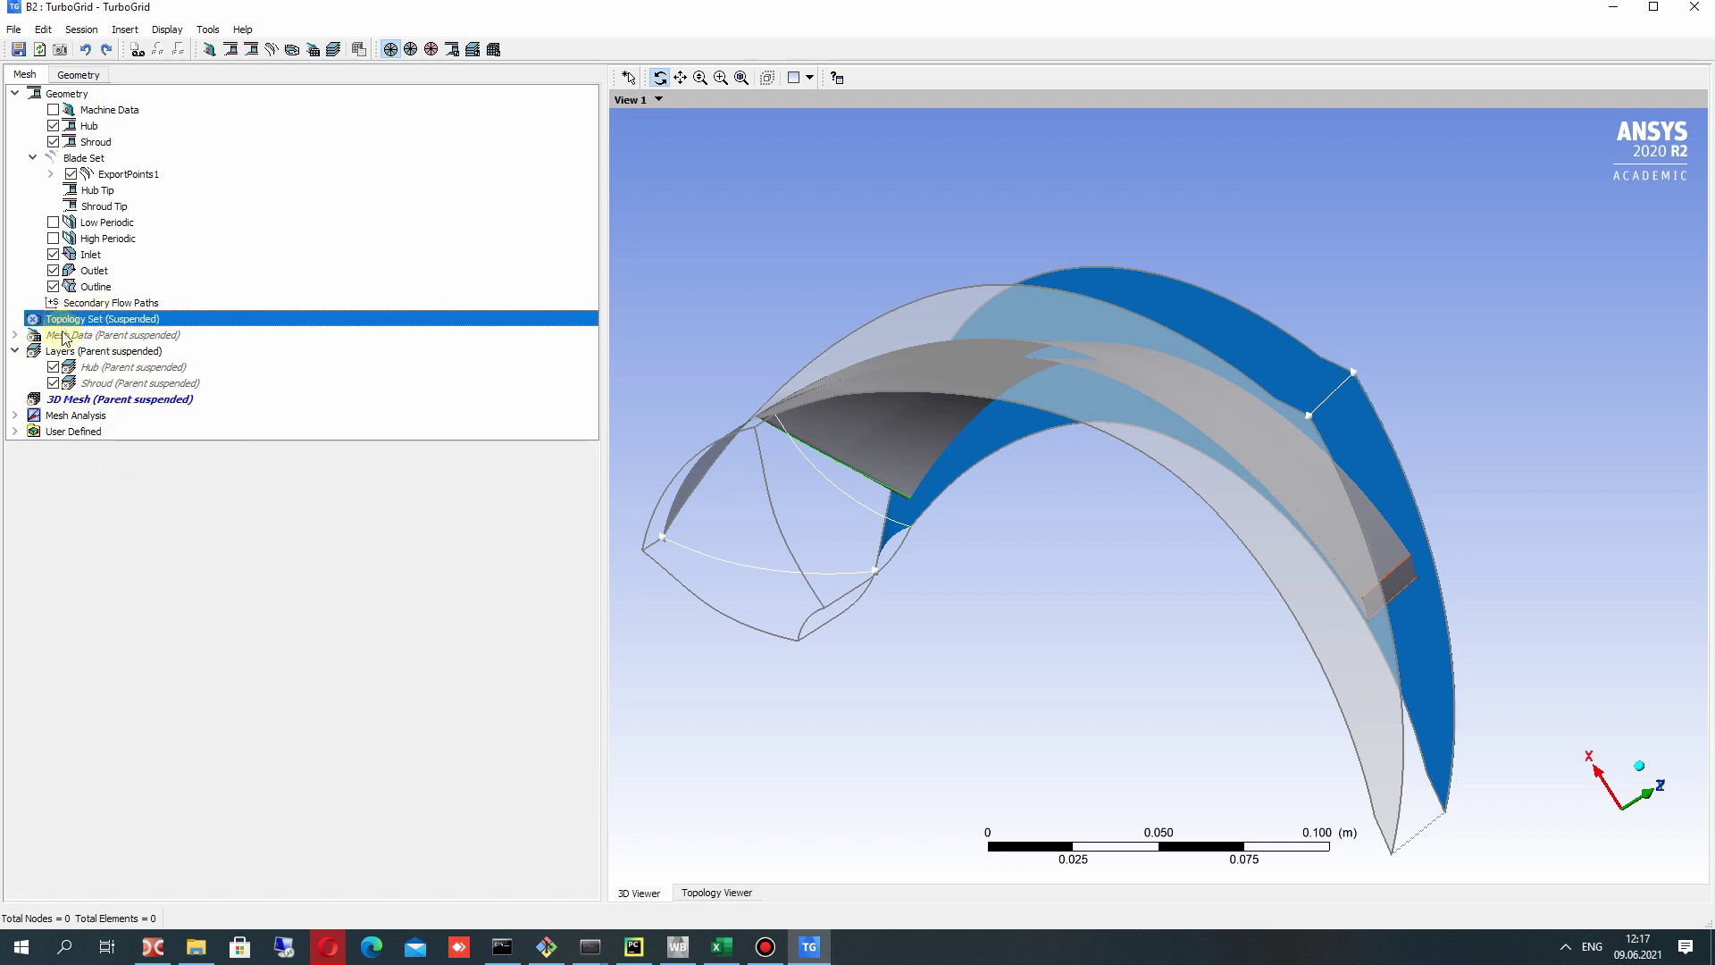
{"action": "right_click", "coordinate": [73, 315]}
{"action": "left_click", "coordinate": [218, 586]}
{"action": "right_click", "coordinate": [99, 325]}
{"action": "left_click", "coordinate": [171, 492]}
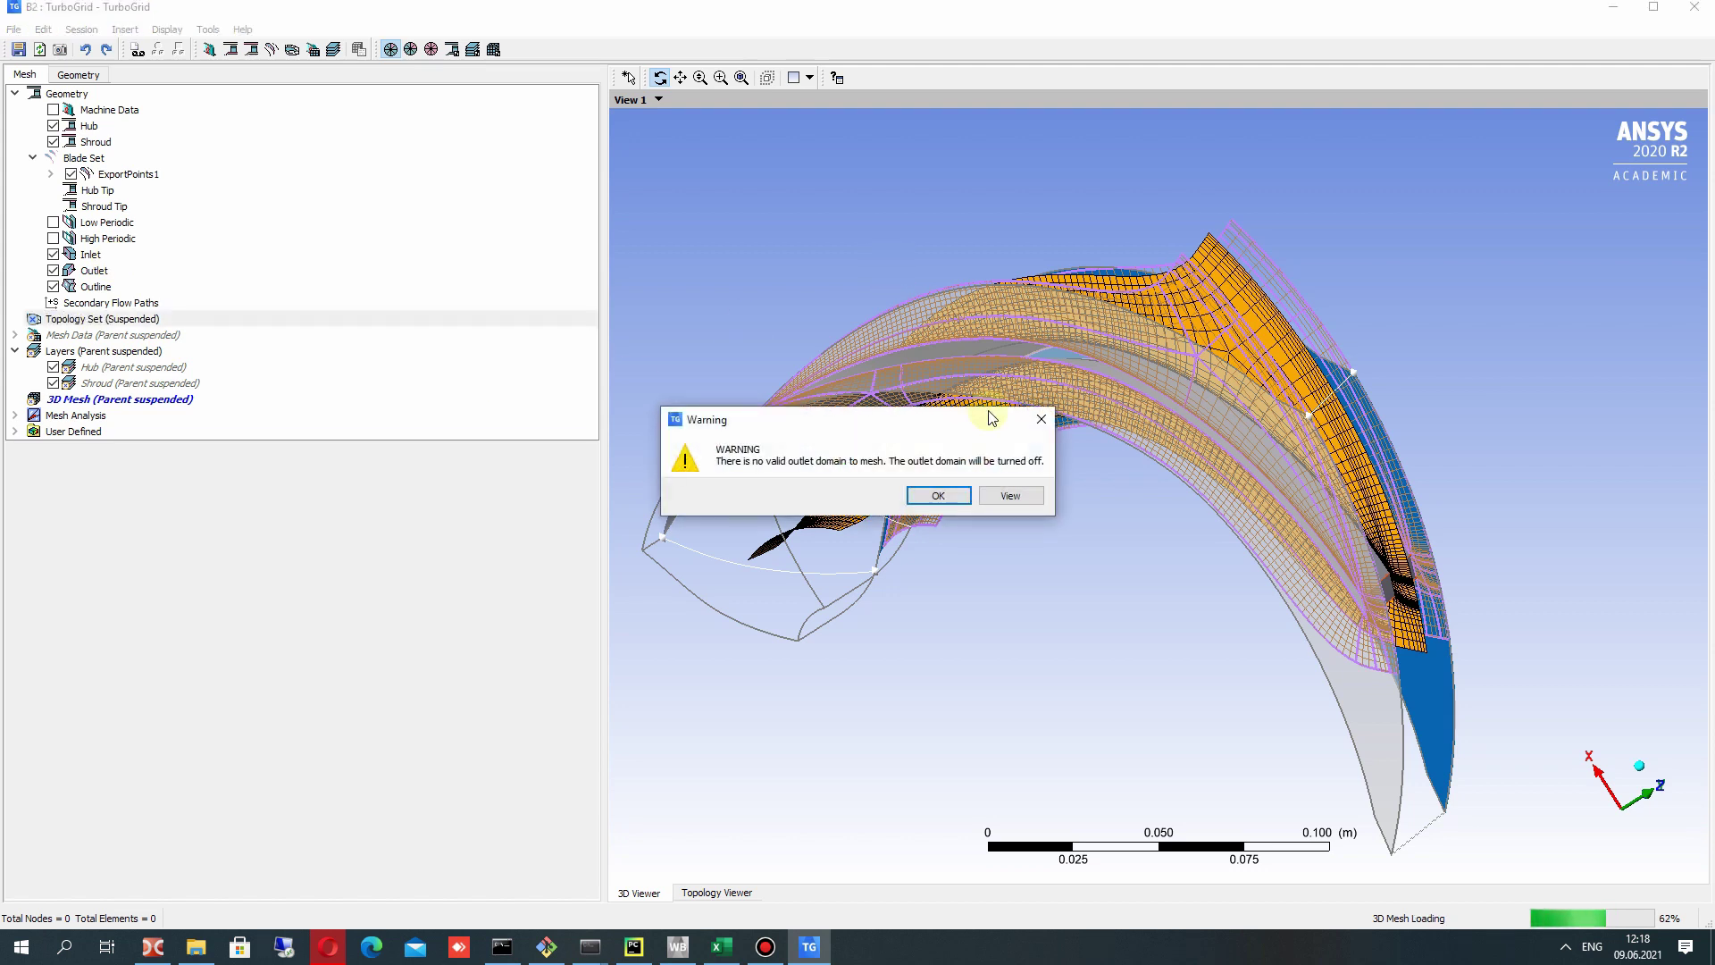
{"action": "left_click", "coordinate": [938, 495]}
Generate the 3D mesh of the blade passage and view it around the blade's leading edge.
{"action": "scroll", "coordinate": [116, 335], "scroll_direction": "down", "scroll_amount": 2}
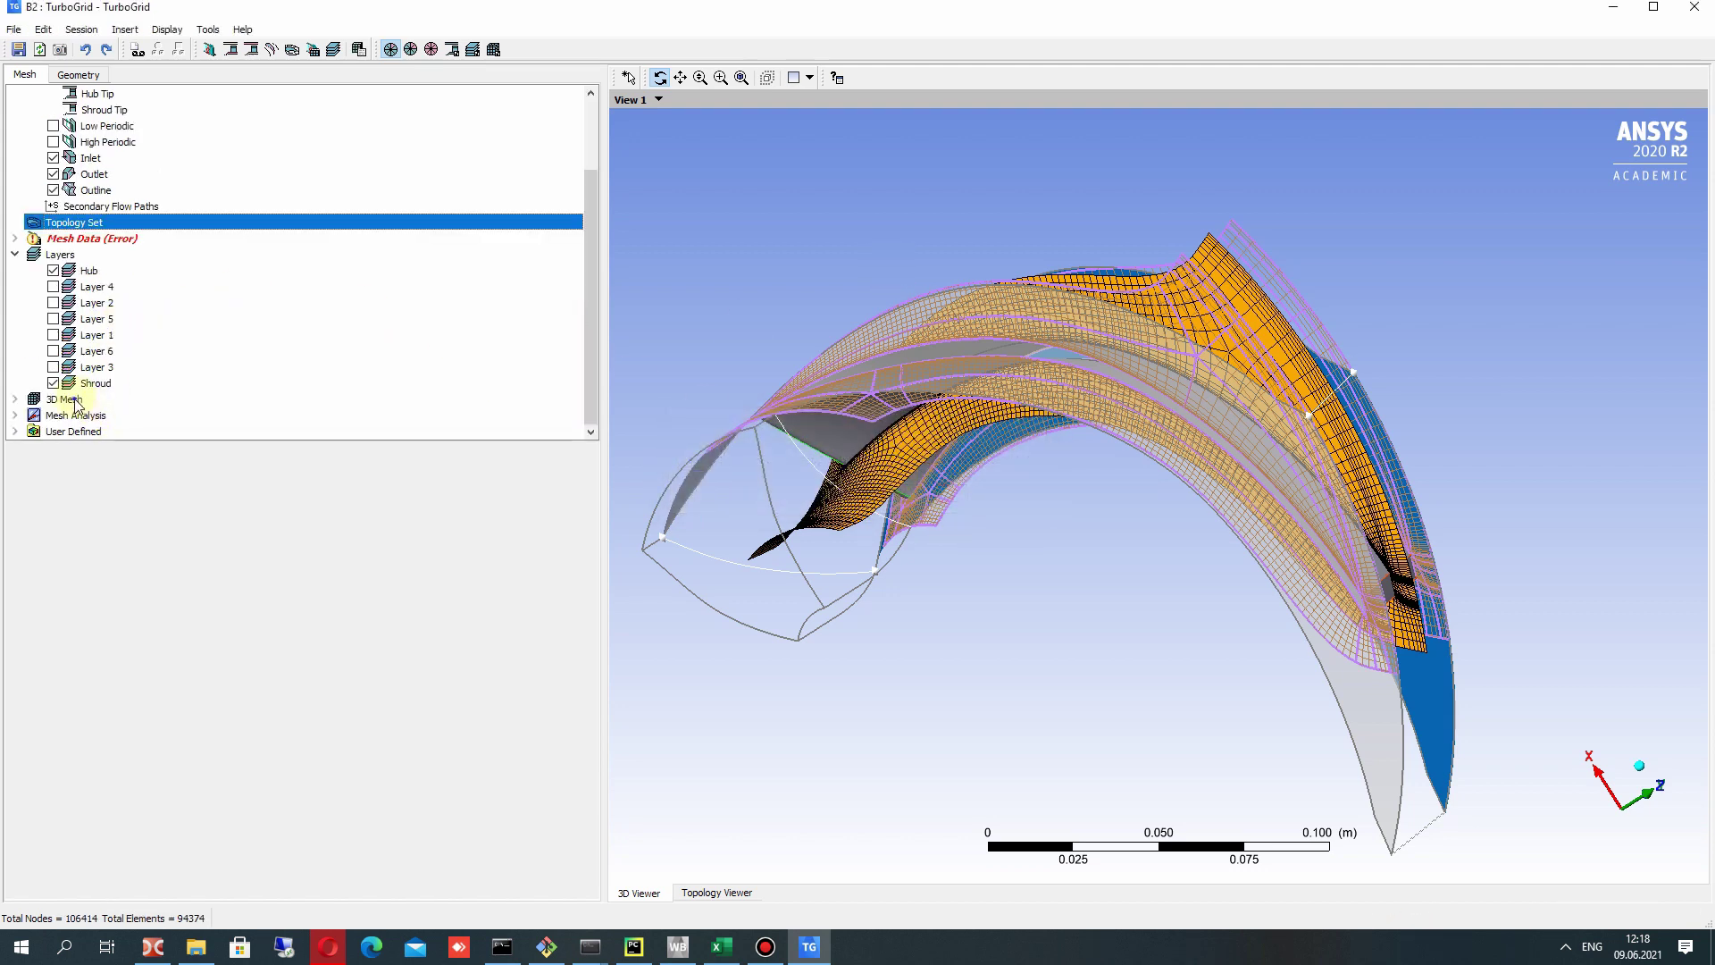
{"action": "right_click", "coordinate": [73, 400]}
{"action": "left_click", "coordinate": [134, 439]}
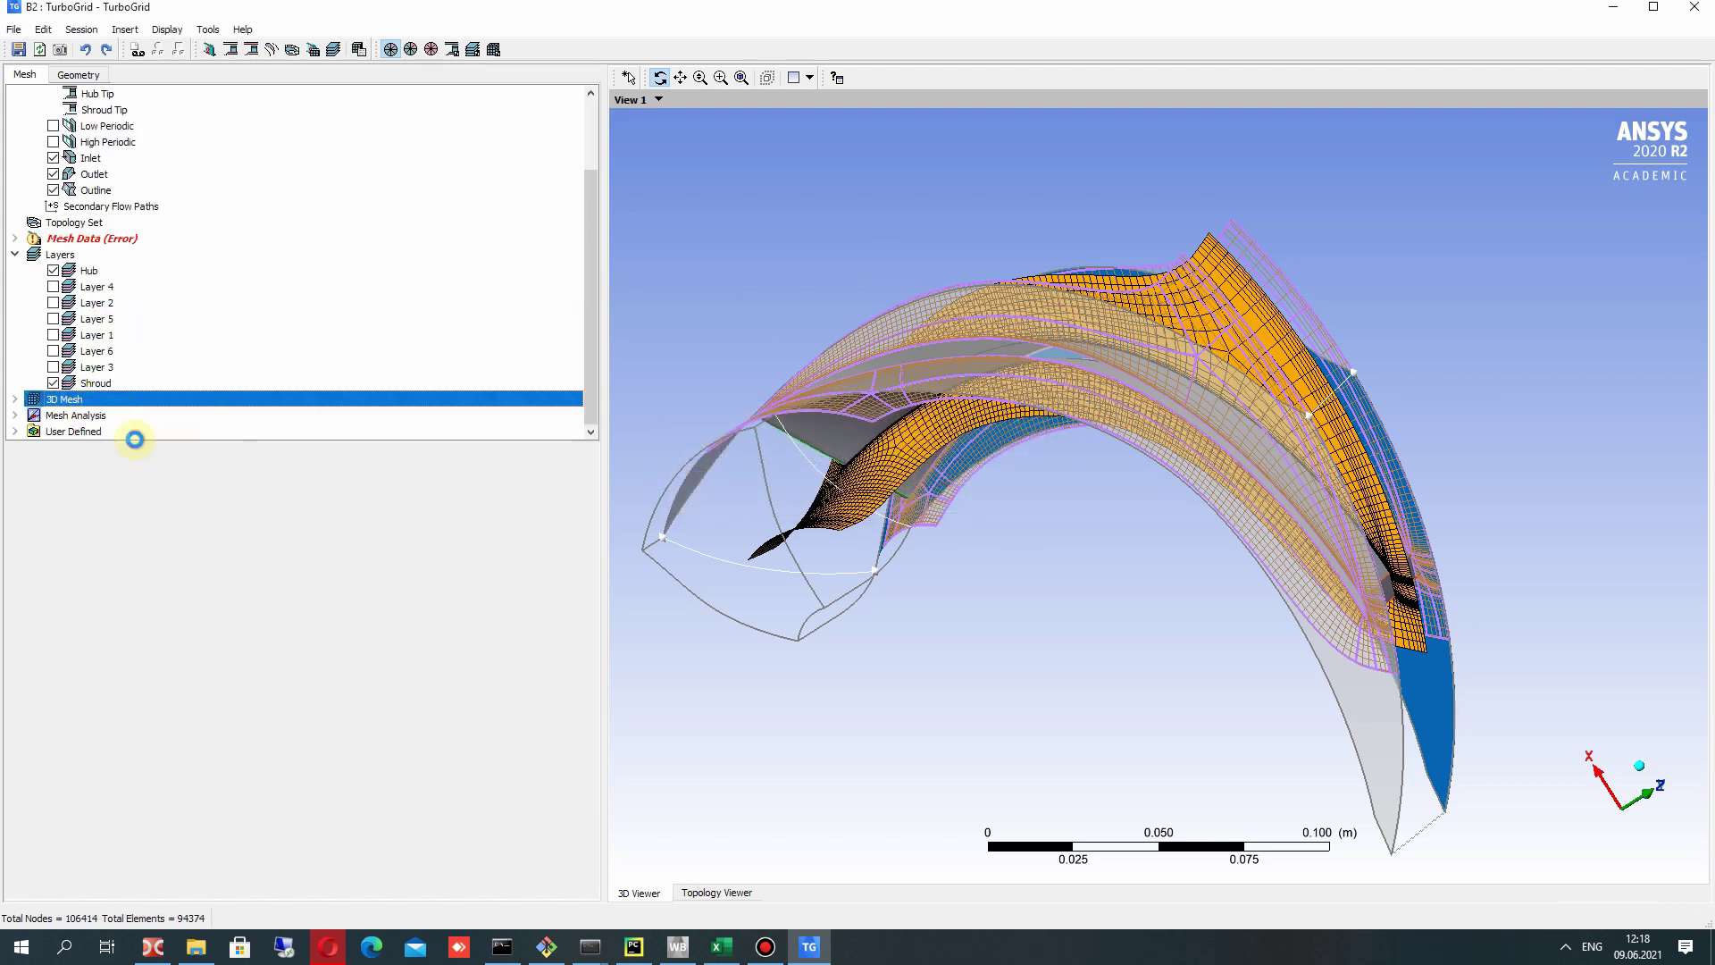
{"action": "left_click_drag", "start_coordinate": [838, 344], "coordinate": [834, 431]}
{"action": "scroll", "coordinate": [834, 430], "scroll_direction": "up", "scroll_amount": 5}
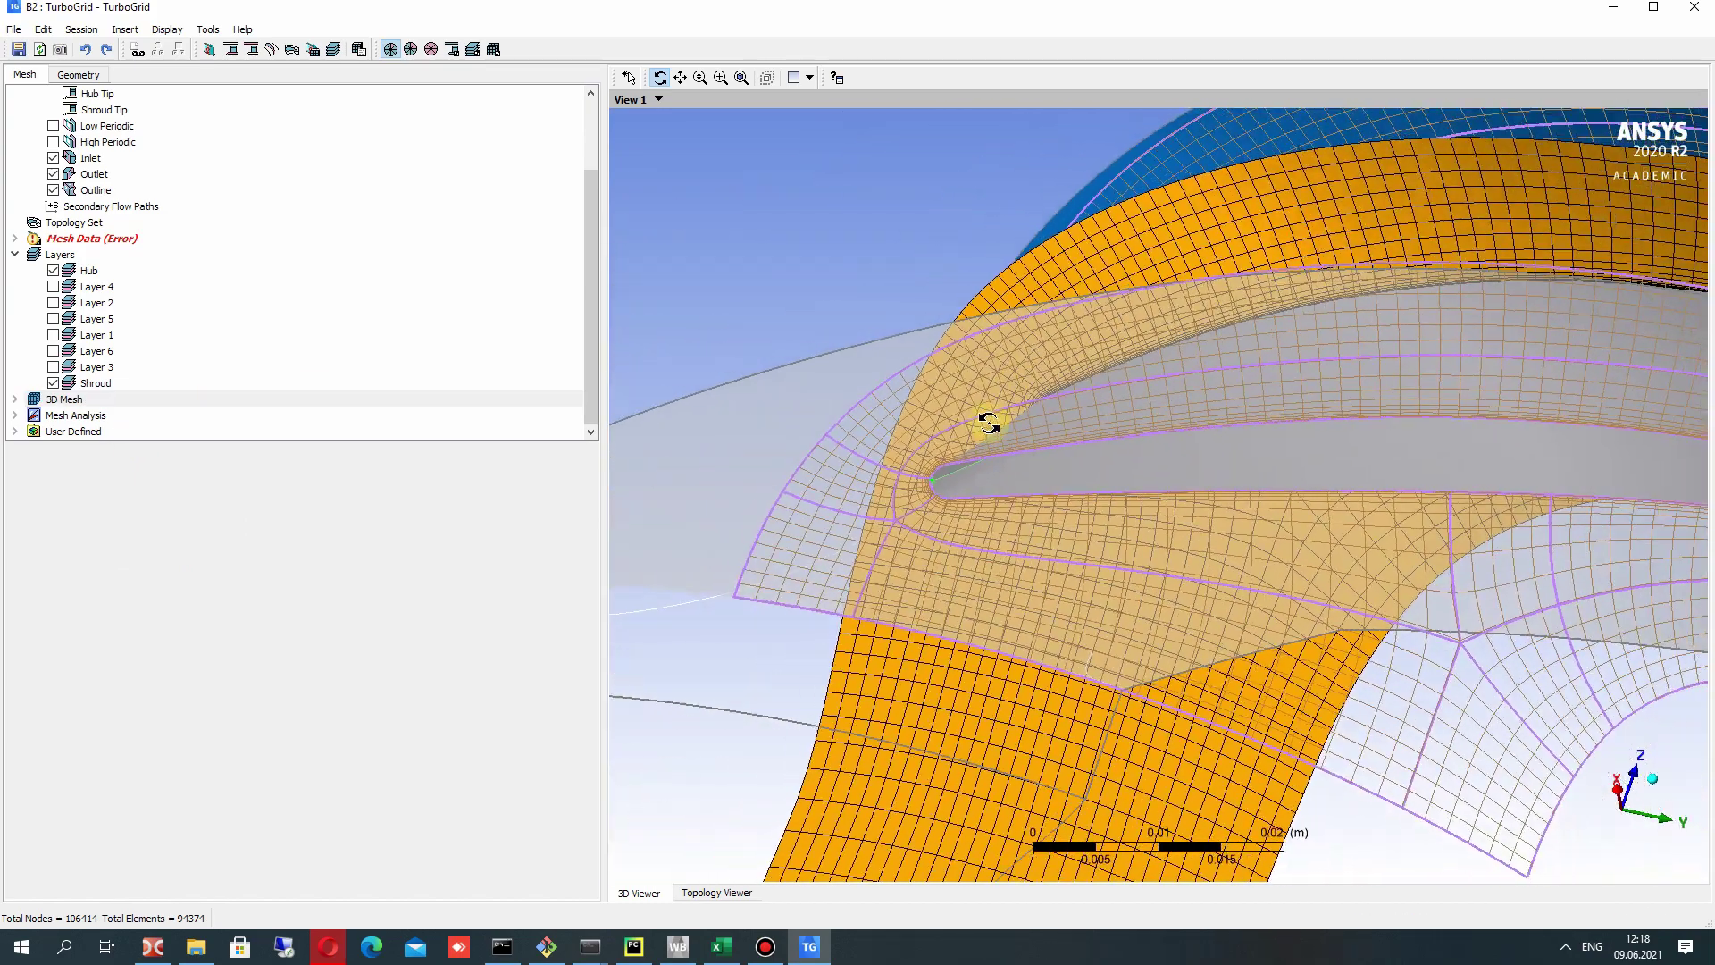
{"action": "scroll", "coordinate": [1230, 516], "scroll_direction": "down", "scroll_amount": 3}
Check the Mesh Statistics for all domains and the node and element counts of the 3D mesh.
{"action": "double_click", "coordinate": [75, 414]}
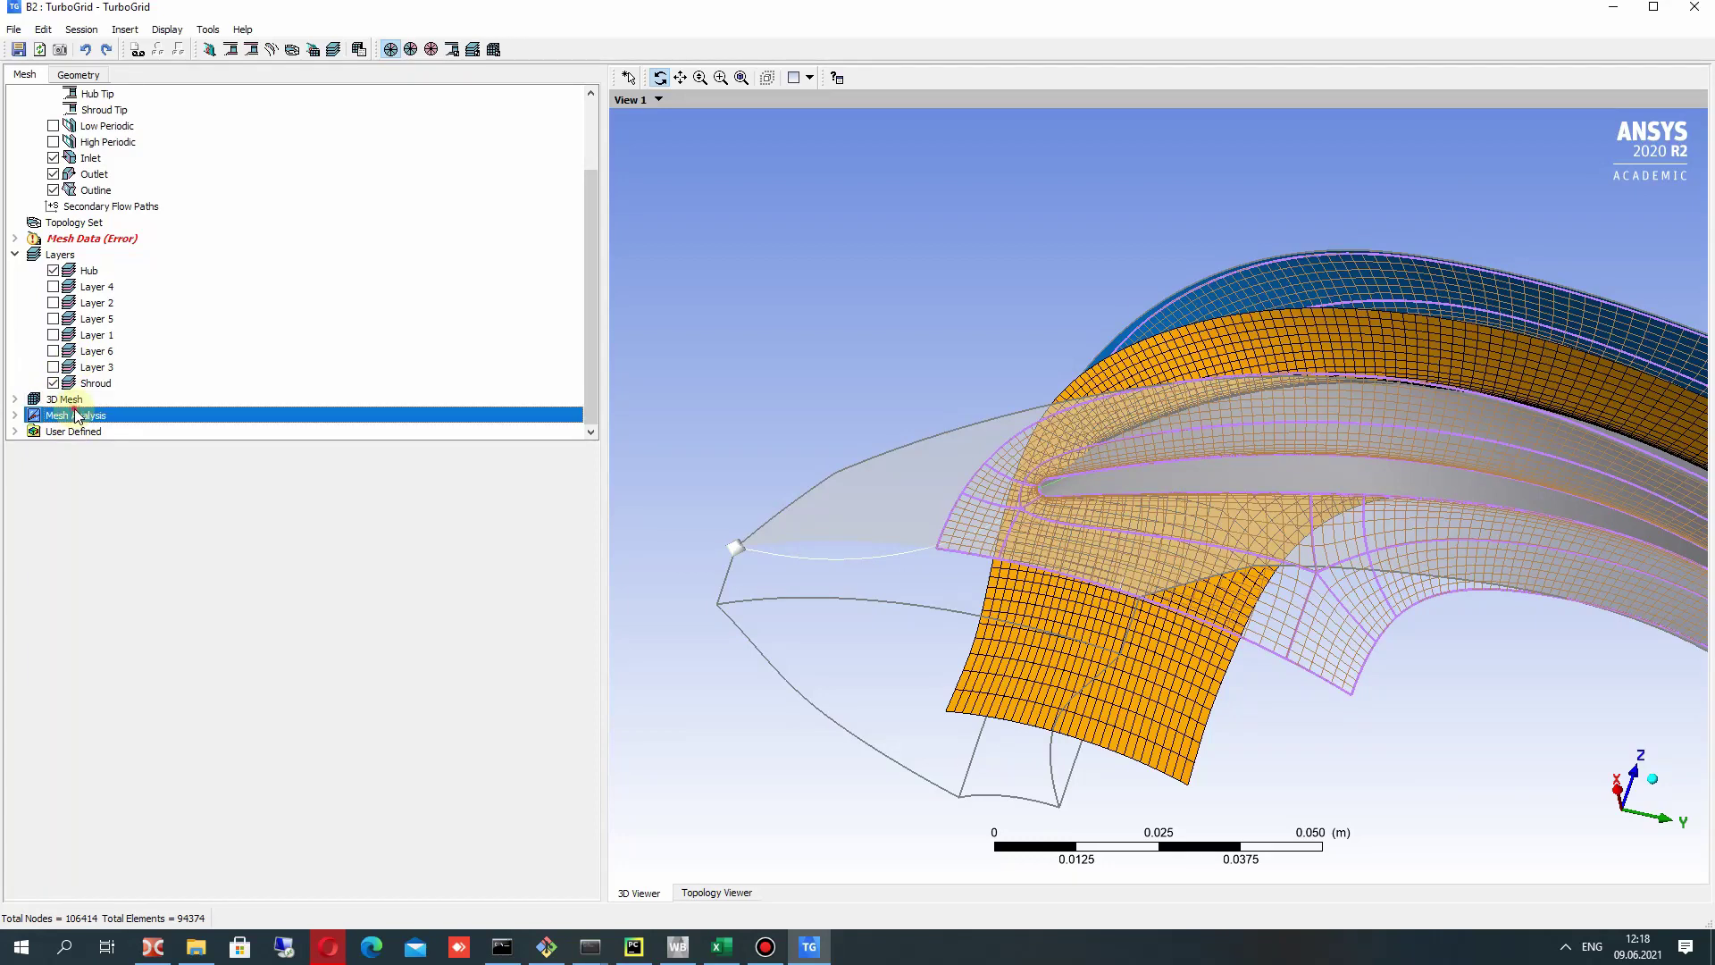
{"action": "left_click", "coordinate": [642, 373]}
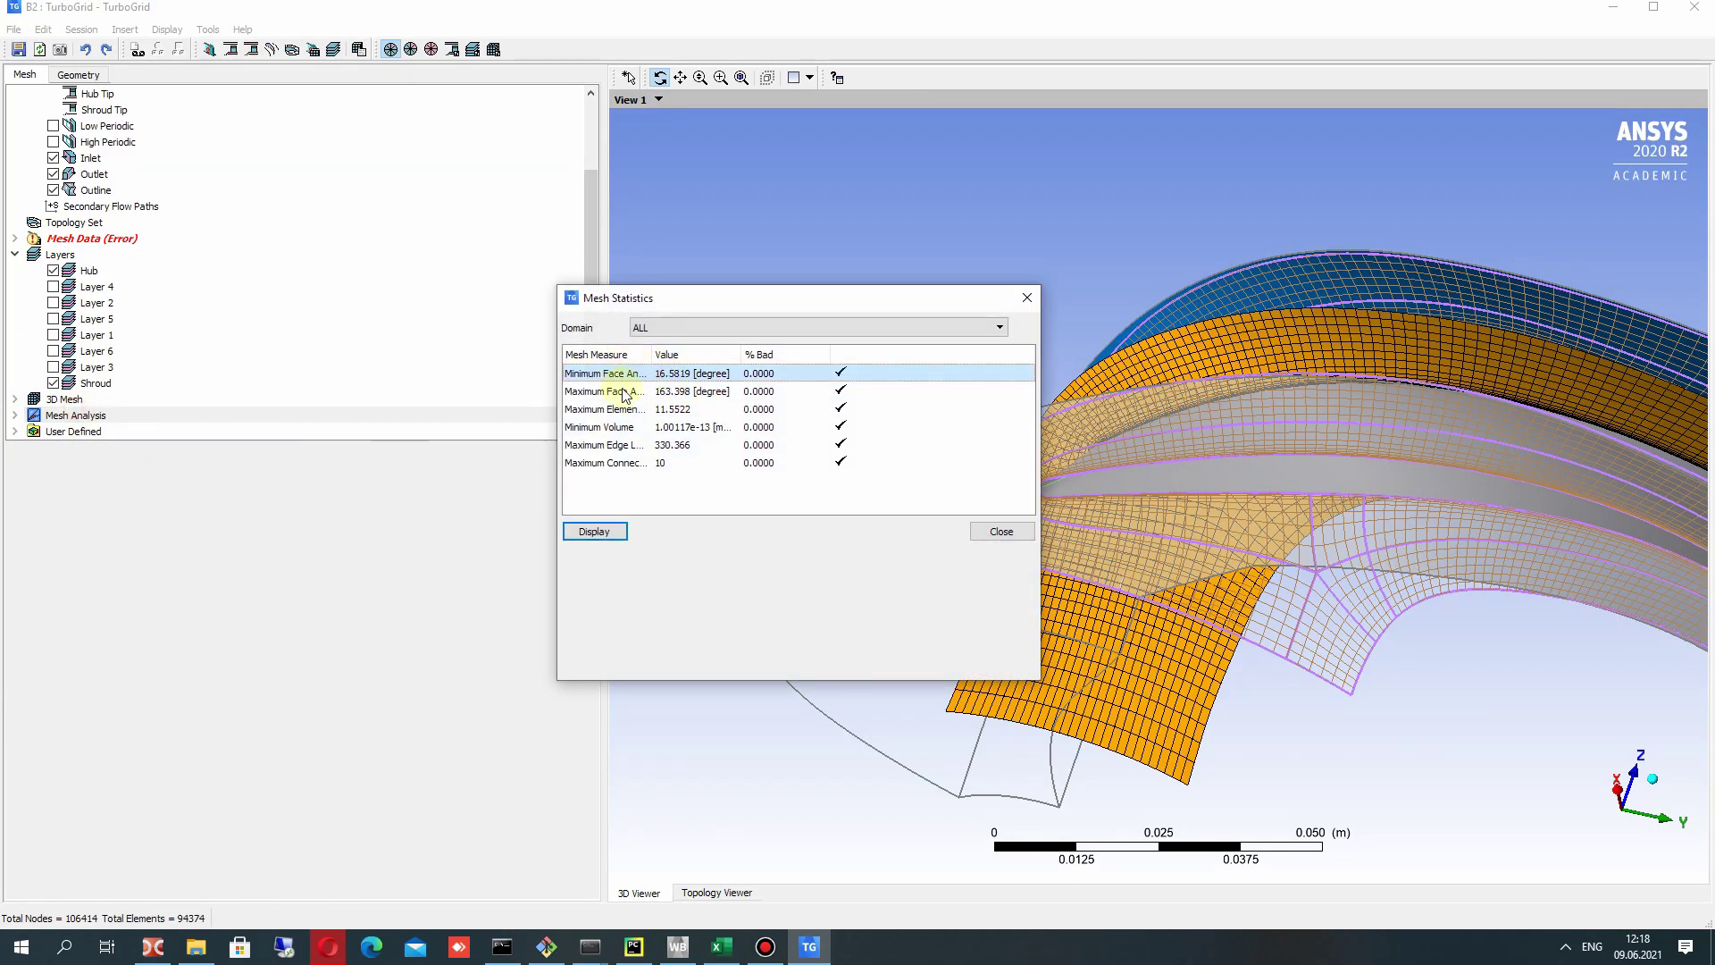
{"action": "double_click", "coordinate": [653, 355]}
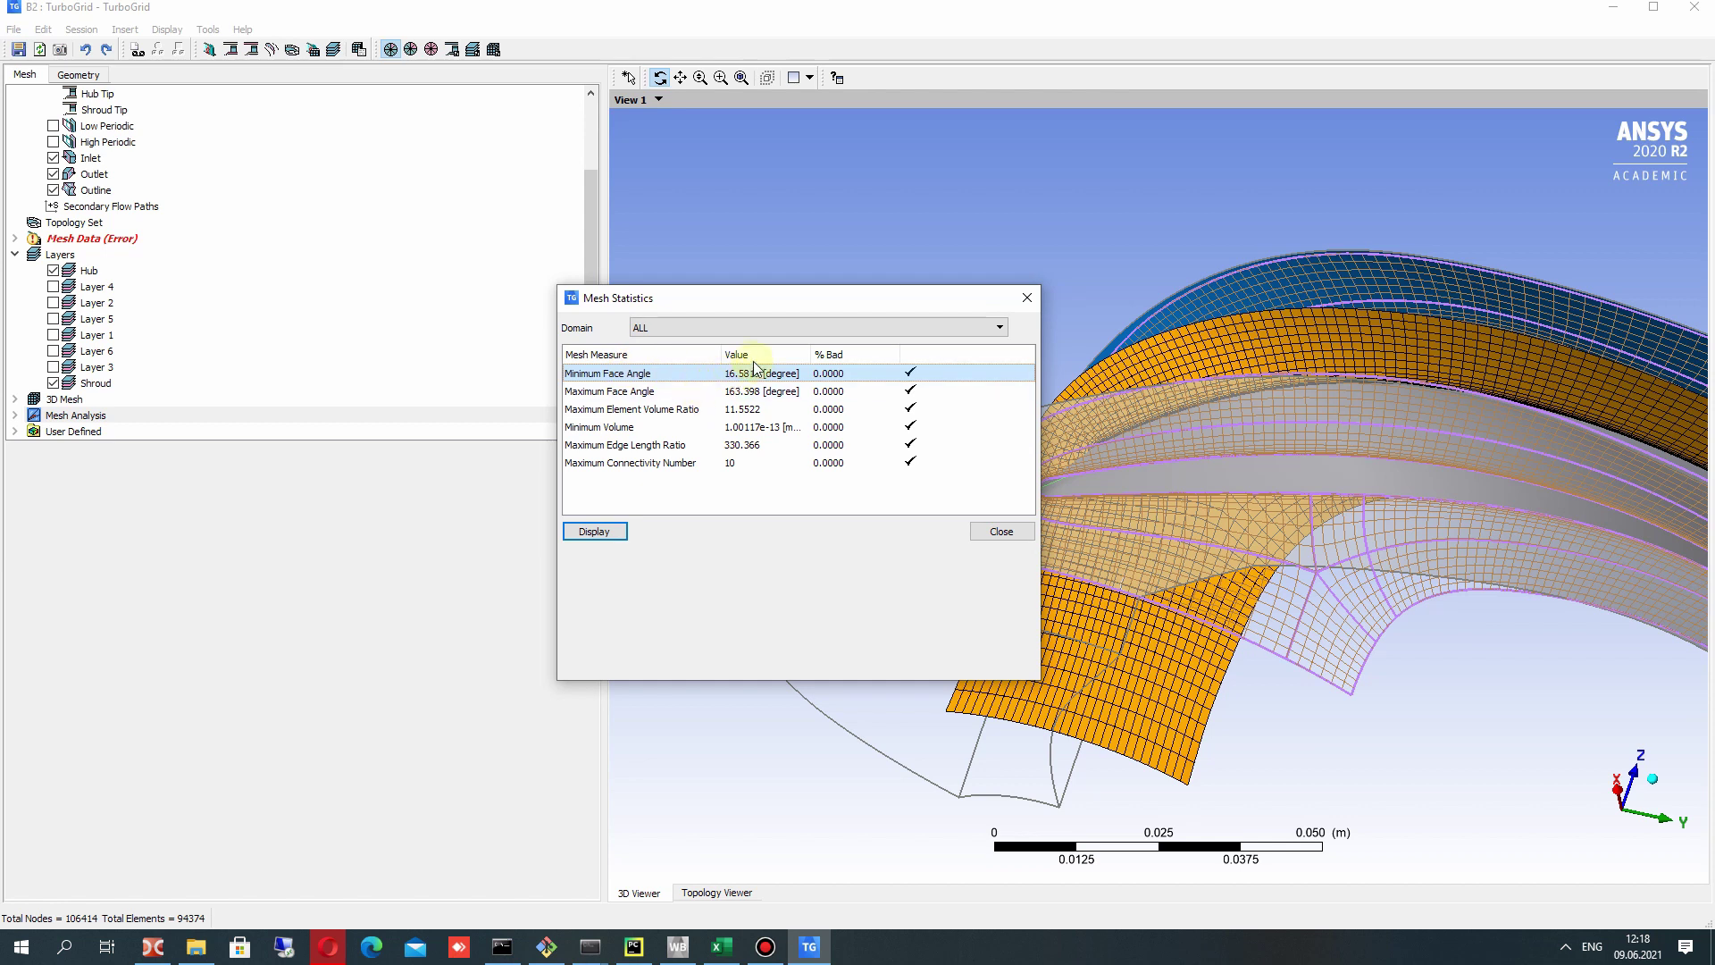
{"action": "left_click", "coordinate": [715, 390]}
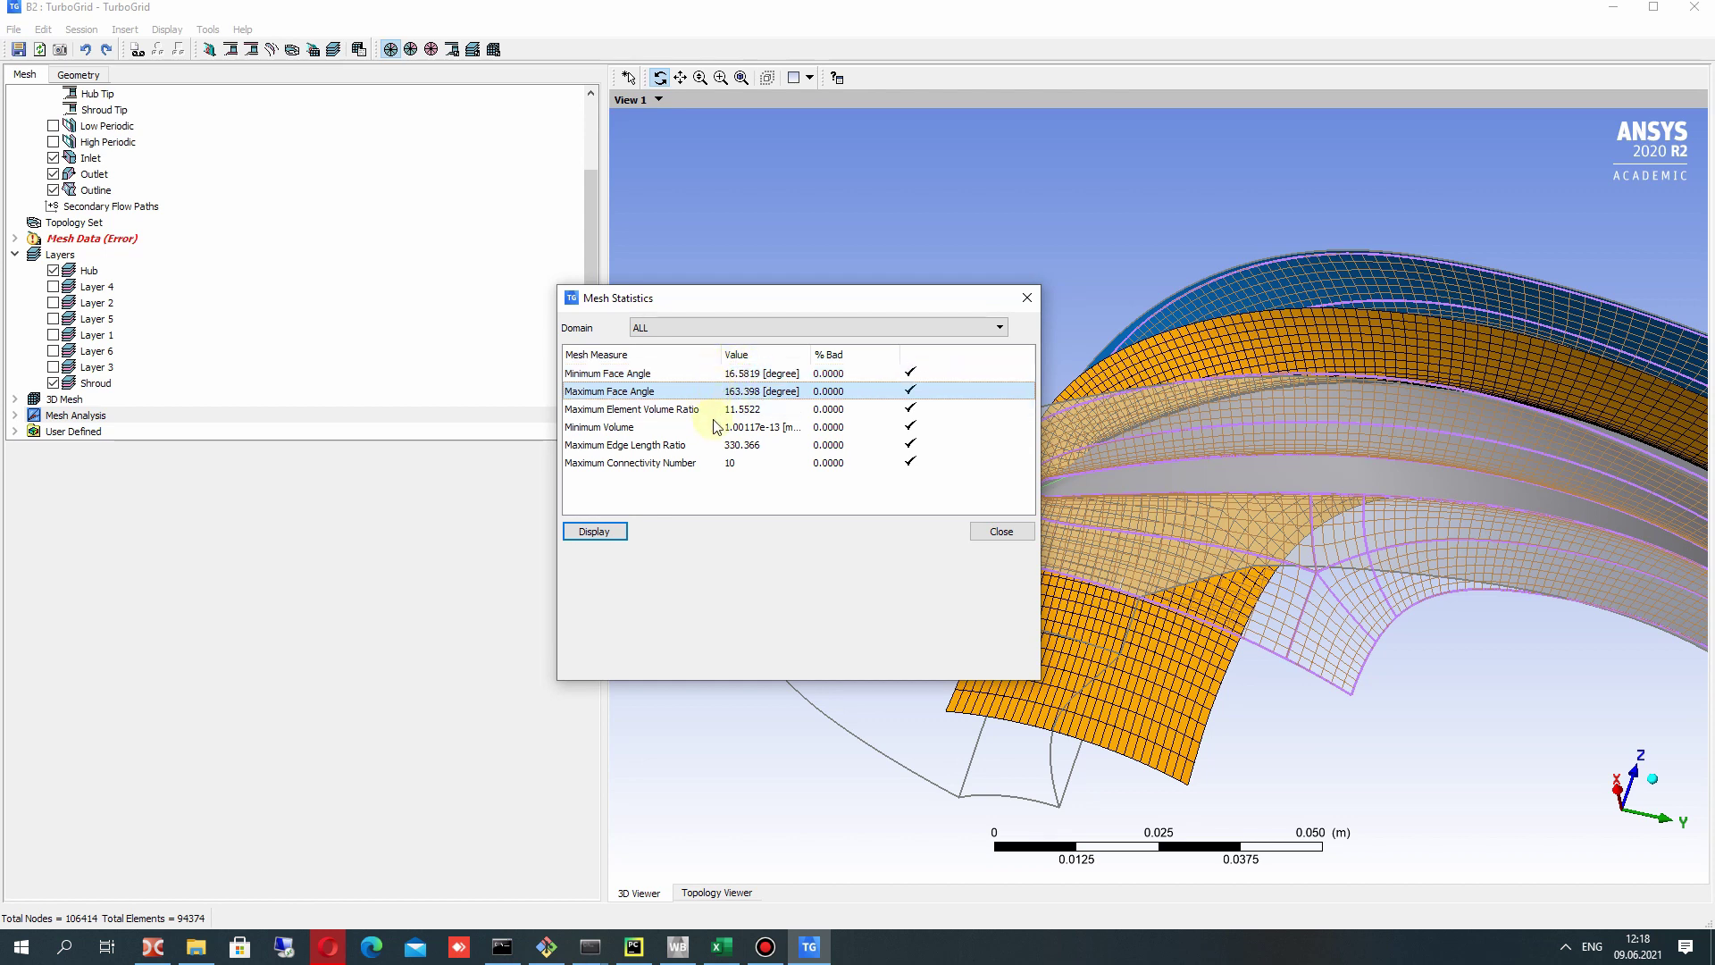
{"action": "left_click", "coordinate": [756, 427]}
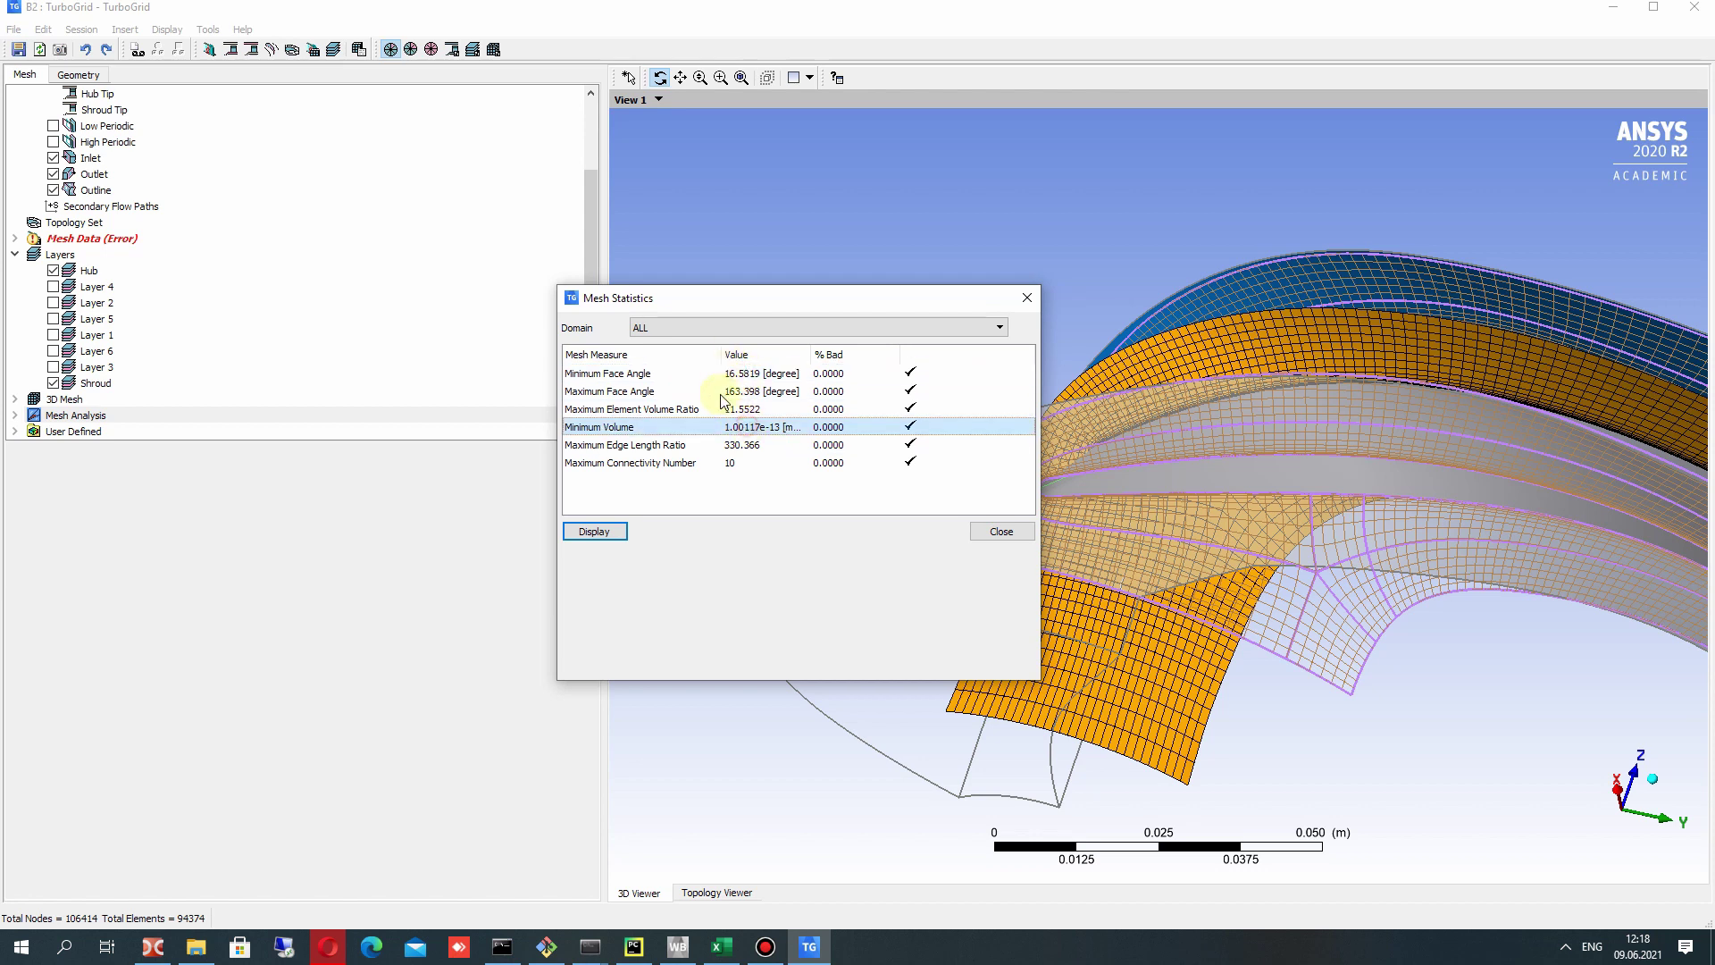
{"action": "left_click", "coordinate": [1027, 298]}
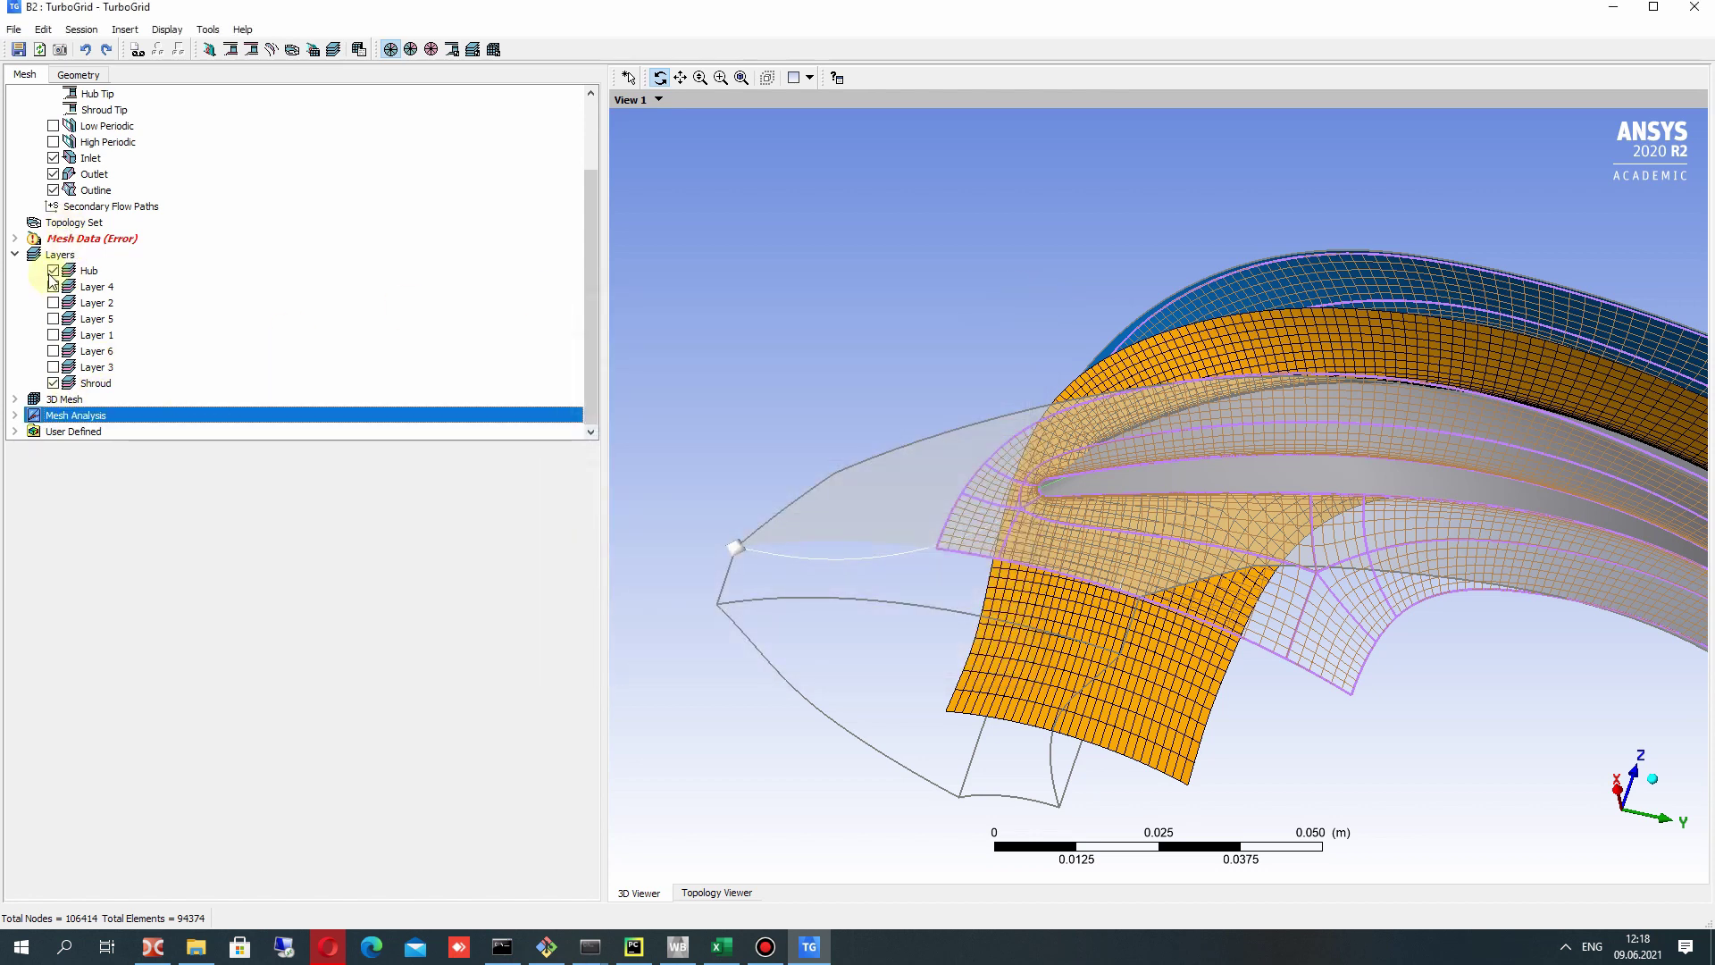
{"action": "left_click", "coordinate": [70, 399]}
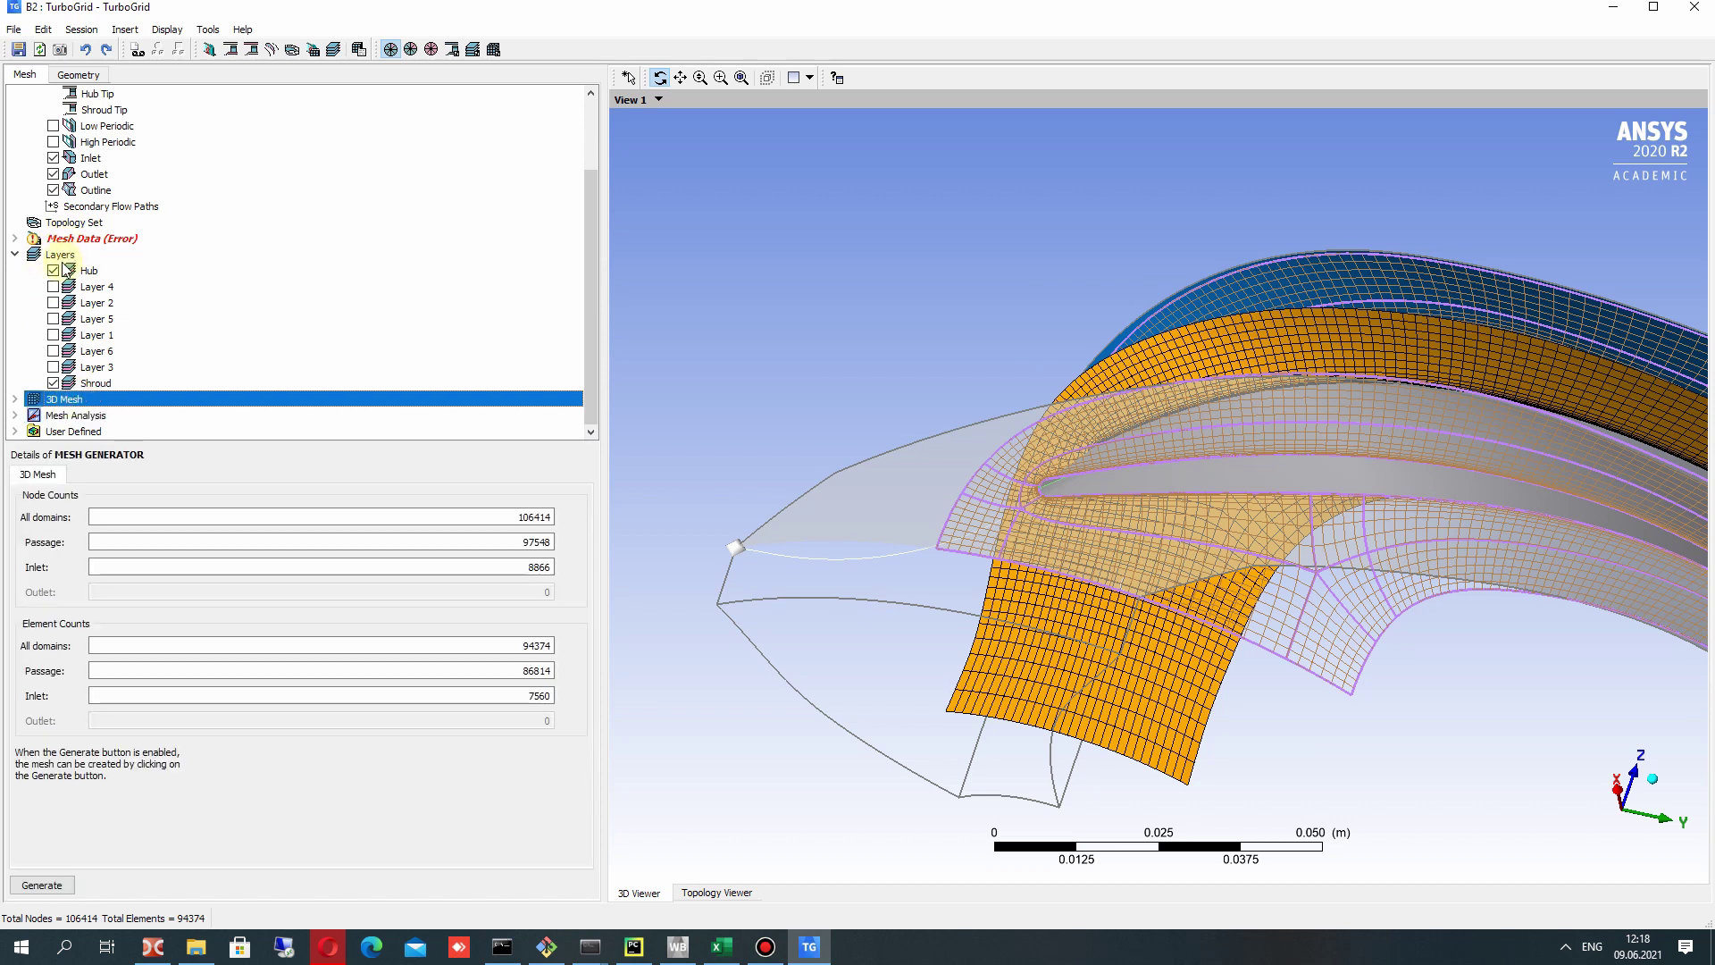
Set the Mesh Data sizing method to Target Passage Mesh Size with a Coarse (20000) node count and apply it.
{"action": "left_click", "coordinate": [59, 239]}
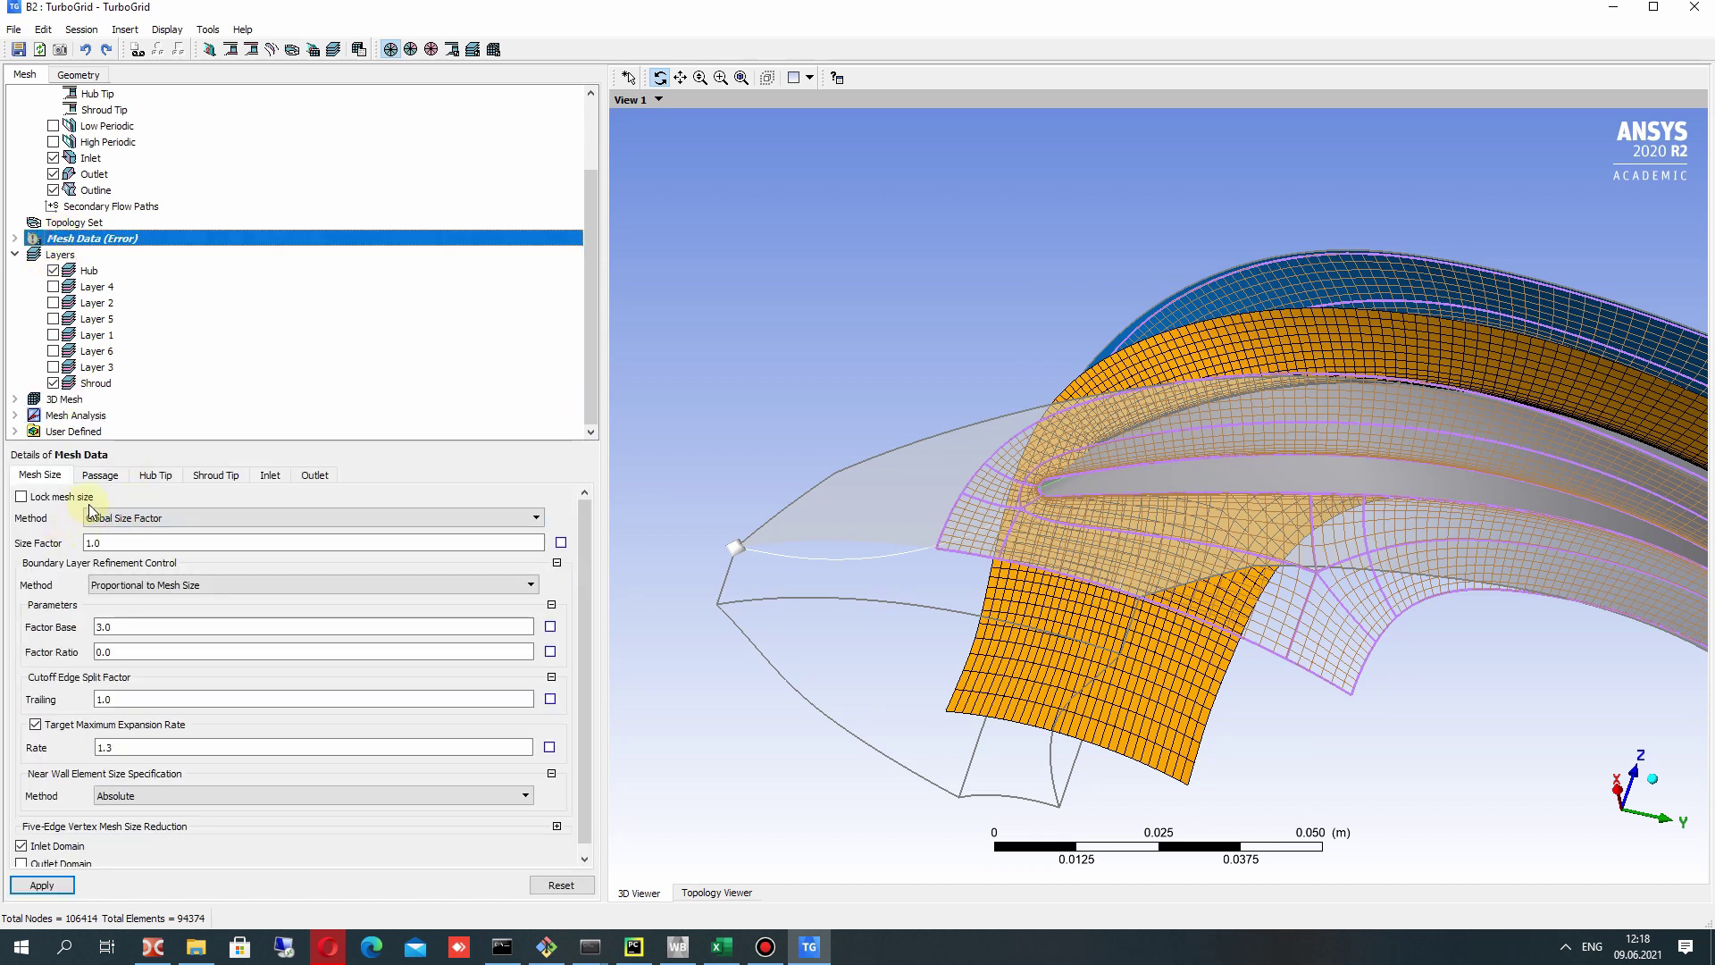
{"action": "left_click", "coordinate": [125, 518]}
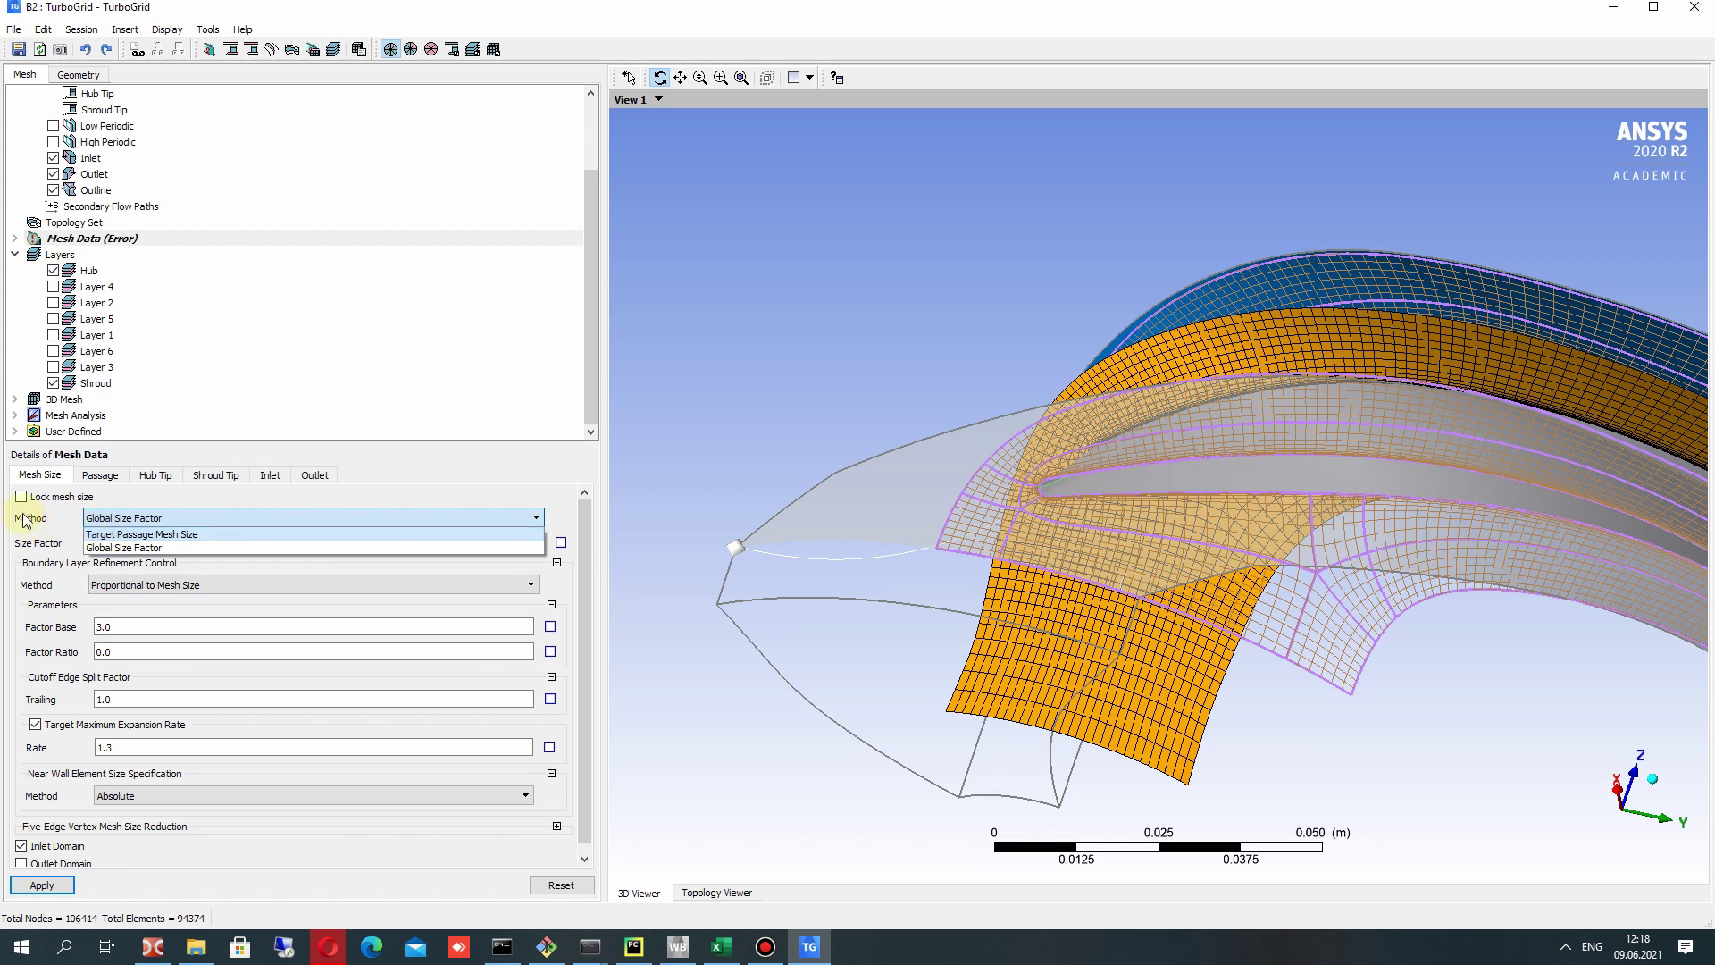
{"action": "left_click", "coordinate": [132, 533]}
{"action": "left_click", "coordinate": [129, 544]}
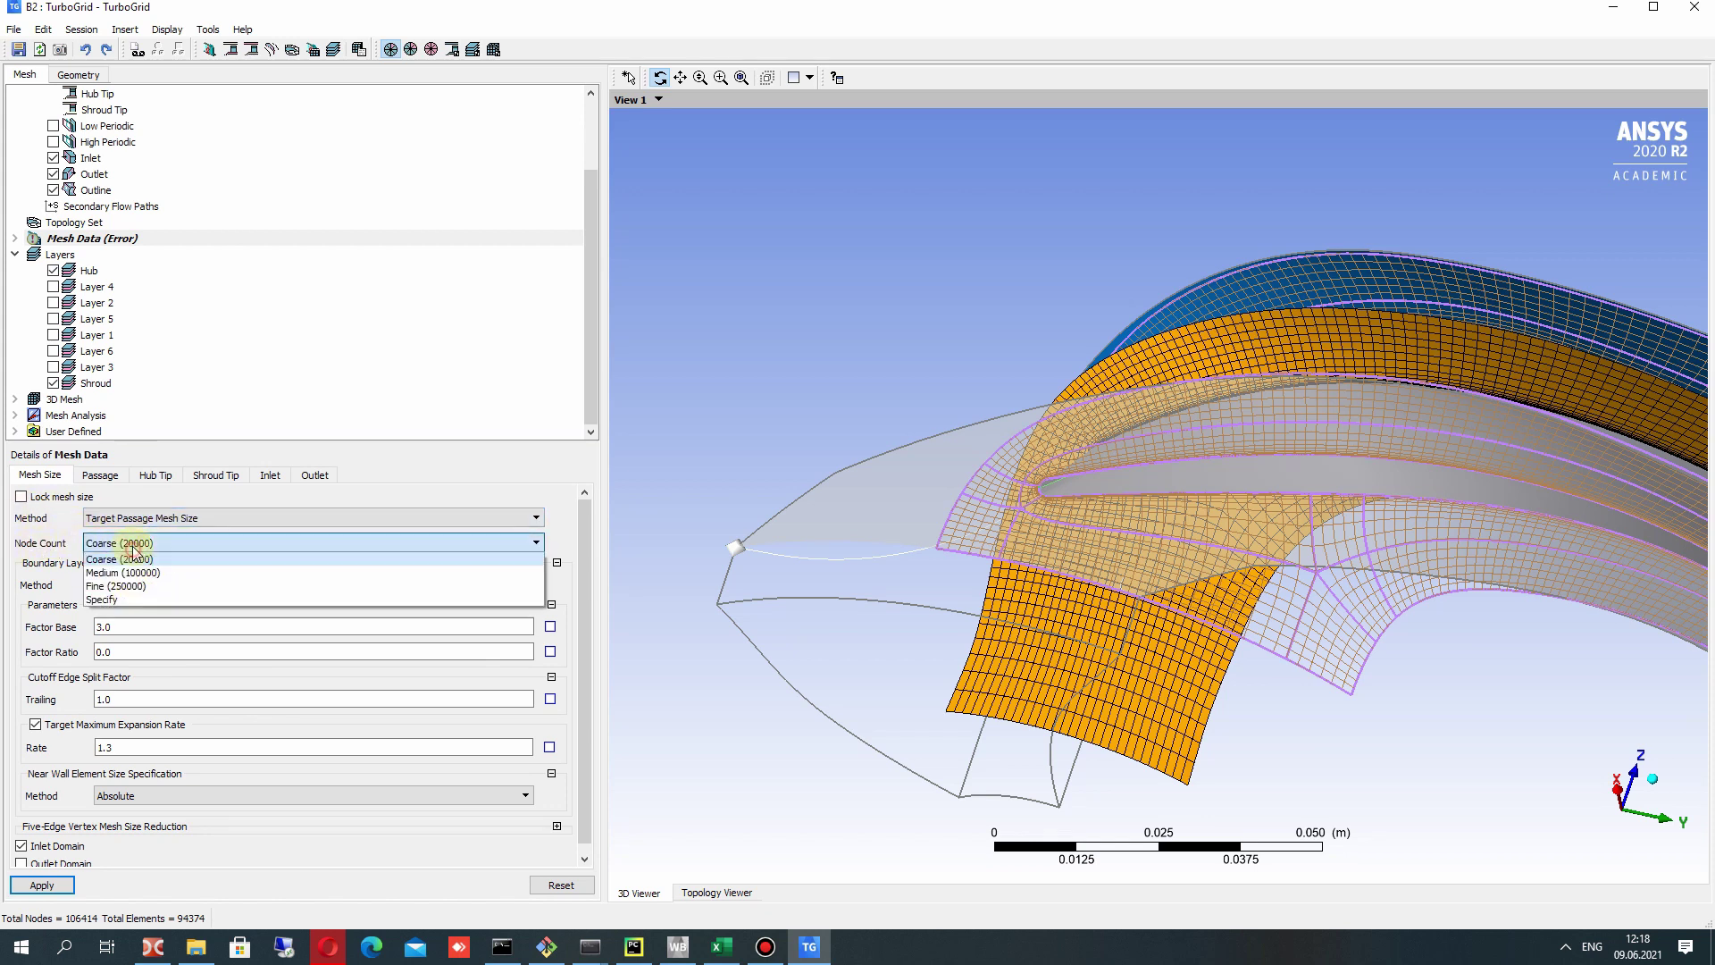
{"action": "left_click", "coordinate": [134, 557]}
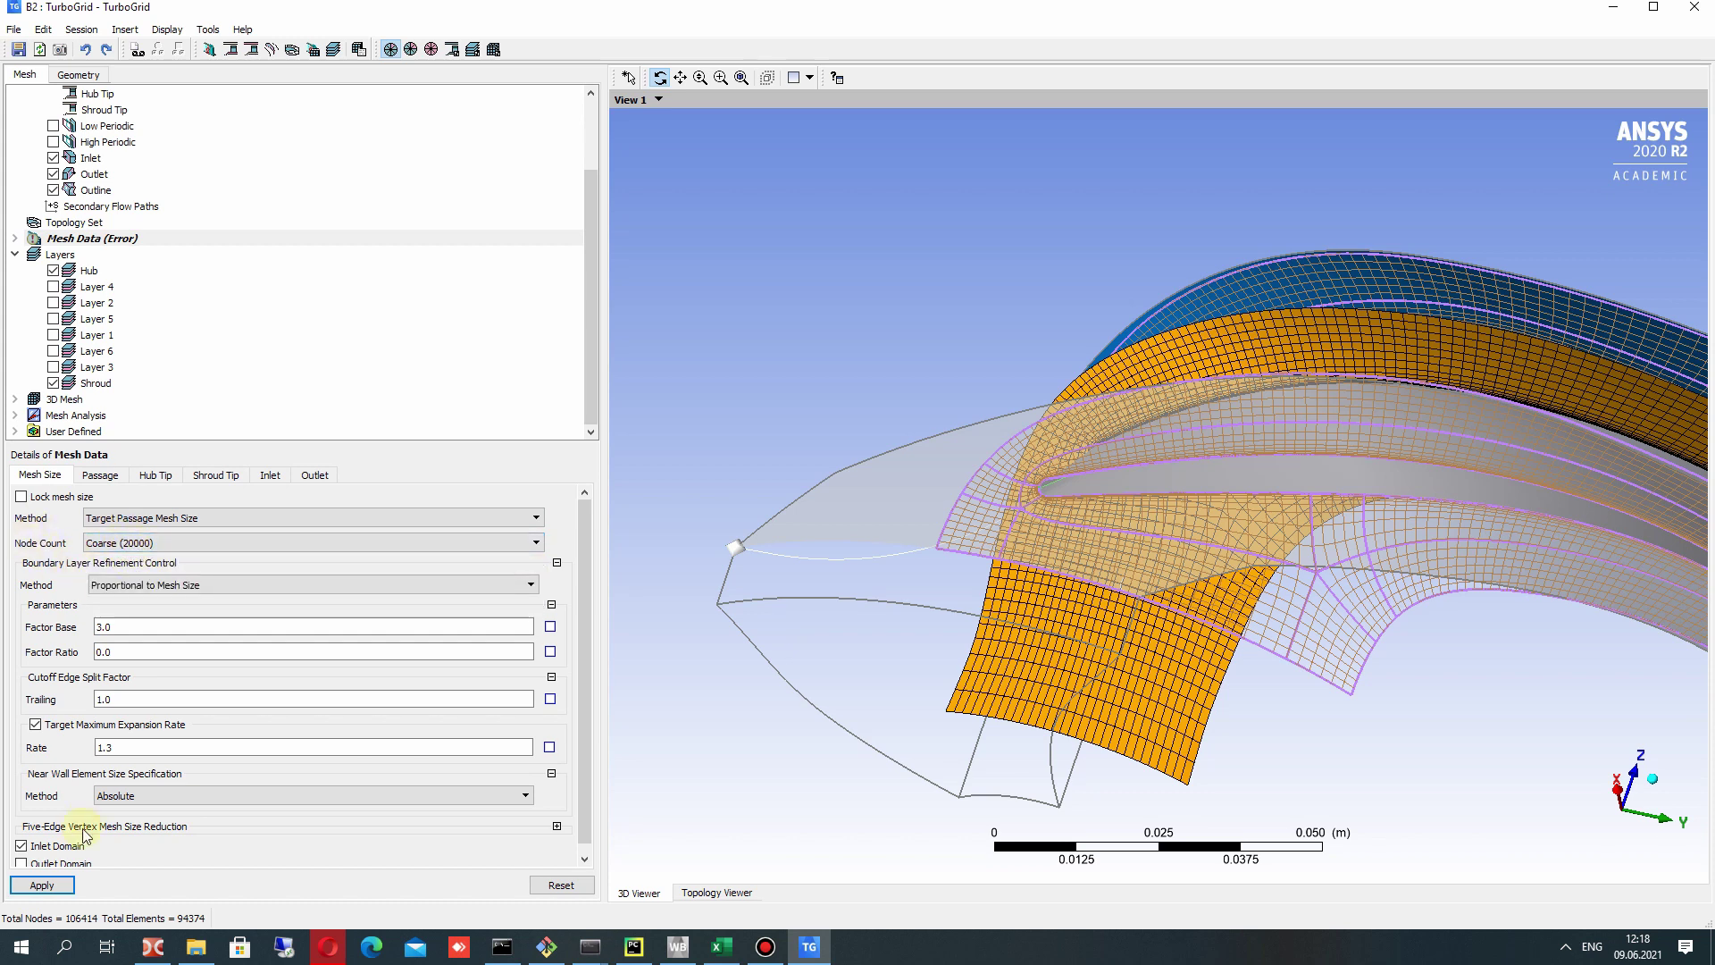
{"action": "left_click", "coordinate": [51, 887]}
Examine the coarse passage mesh from several sides and review the face angle and volume measures in the Mesh Statistics.
{"action": "left_click_drag", "start_coordinate": [1003, 459], "coordinate": [1375, 524]}
{"action": "middle_click_drag", "start_coordinate": [1374, 524], "coordinate": [1003, 471], "text": "shift"}
{"action": "right_click_drag", "start_coordinate": [1229, 395], "coordinate": [1021, 478]}
{"action": "left_click_drag", "start_coordinate": [957, 452], "coordinate": [1085, 453]}
{"action": "scroll", "coordinate": [1022, 379], "scroll_direction": "down", "scroll_amount": 5}
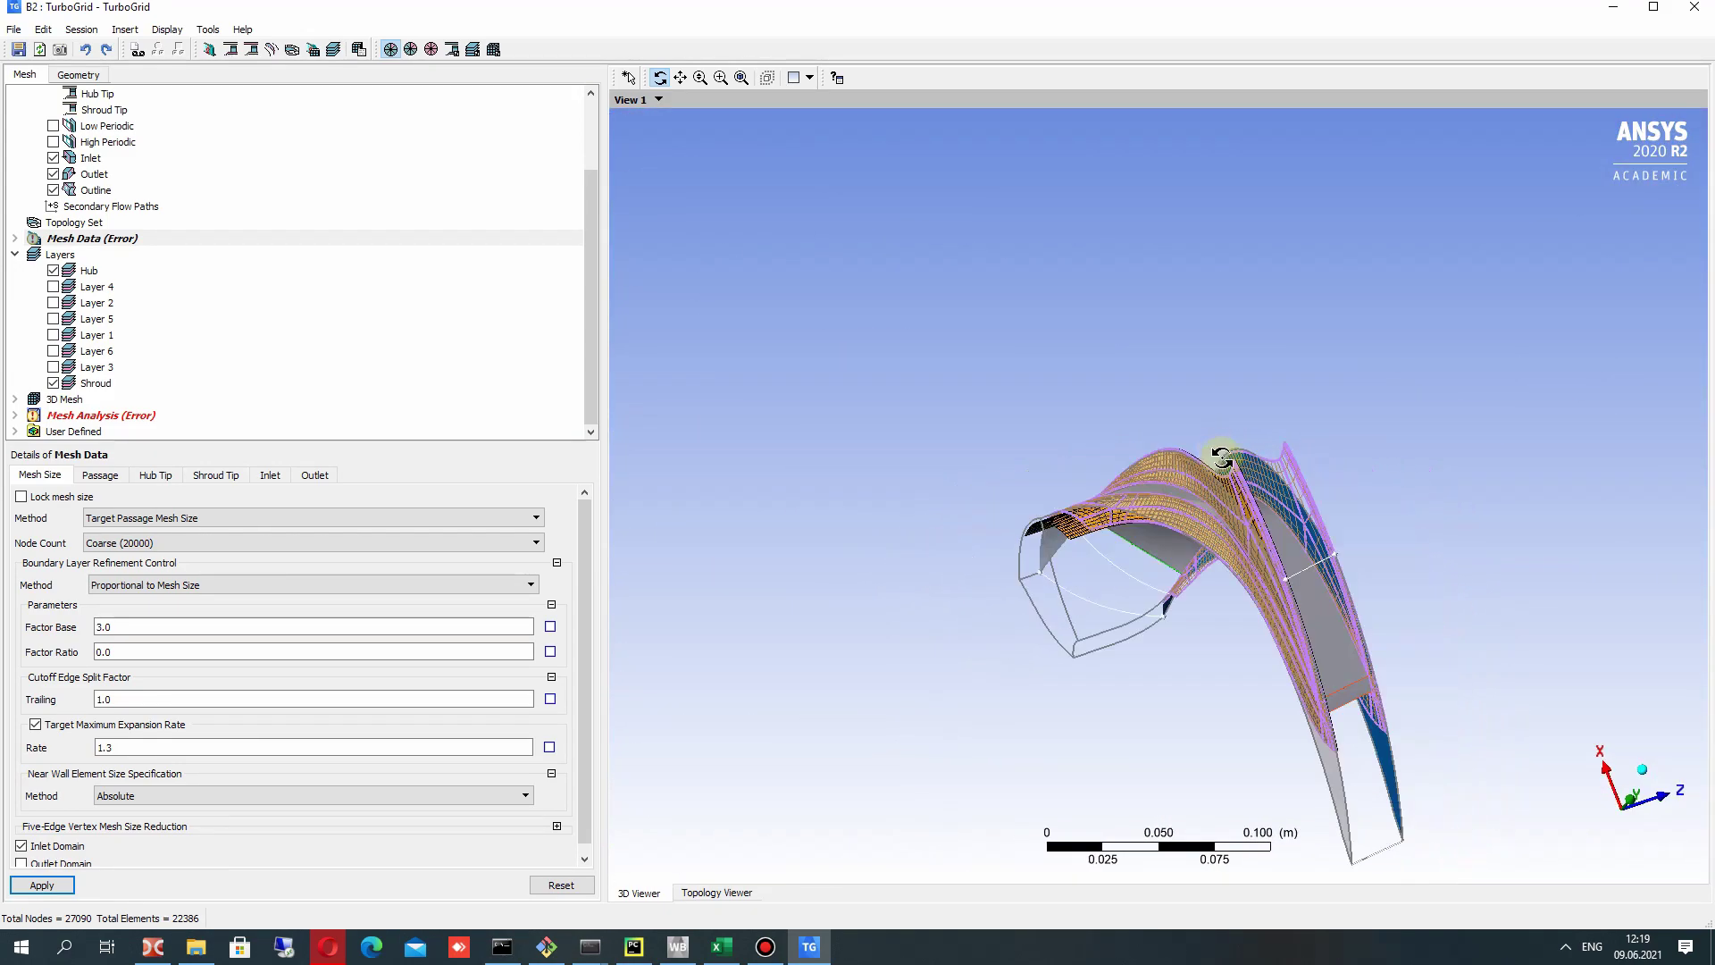
{"action": "scroll", "coordinate": [49, 258], "scroll_direction": "up", "scroll_amount": 1}
{"action": "scroll", "coordinate": [49, 257], "scroll_direction": "down", "scroll_amount": 1}
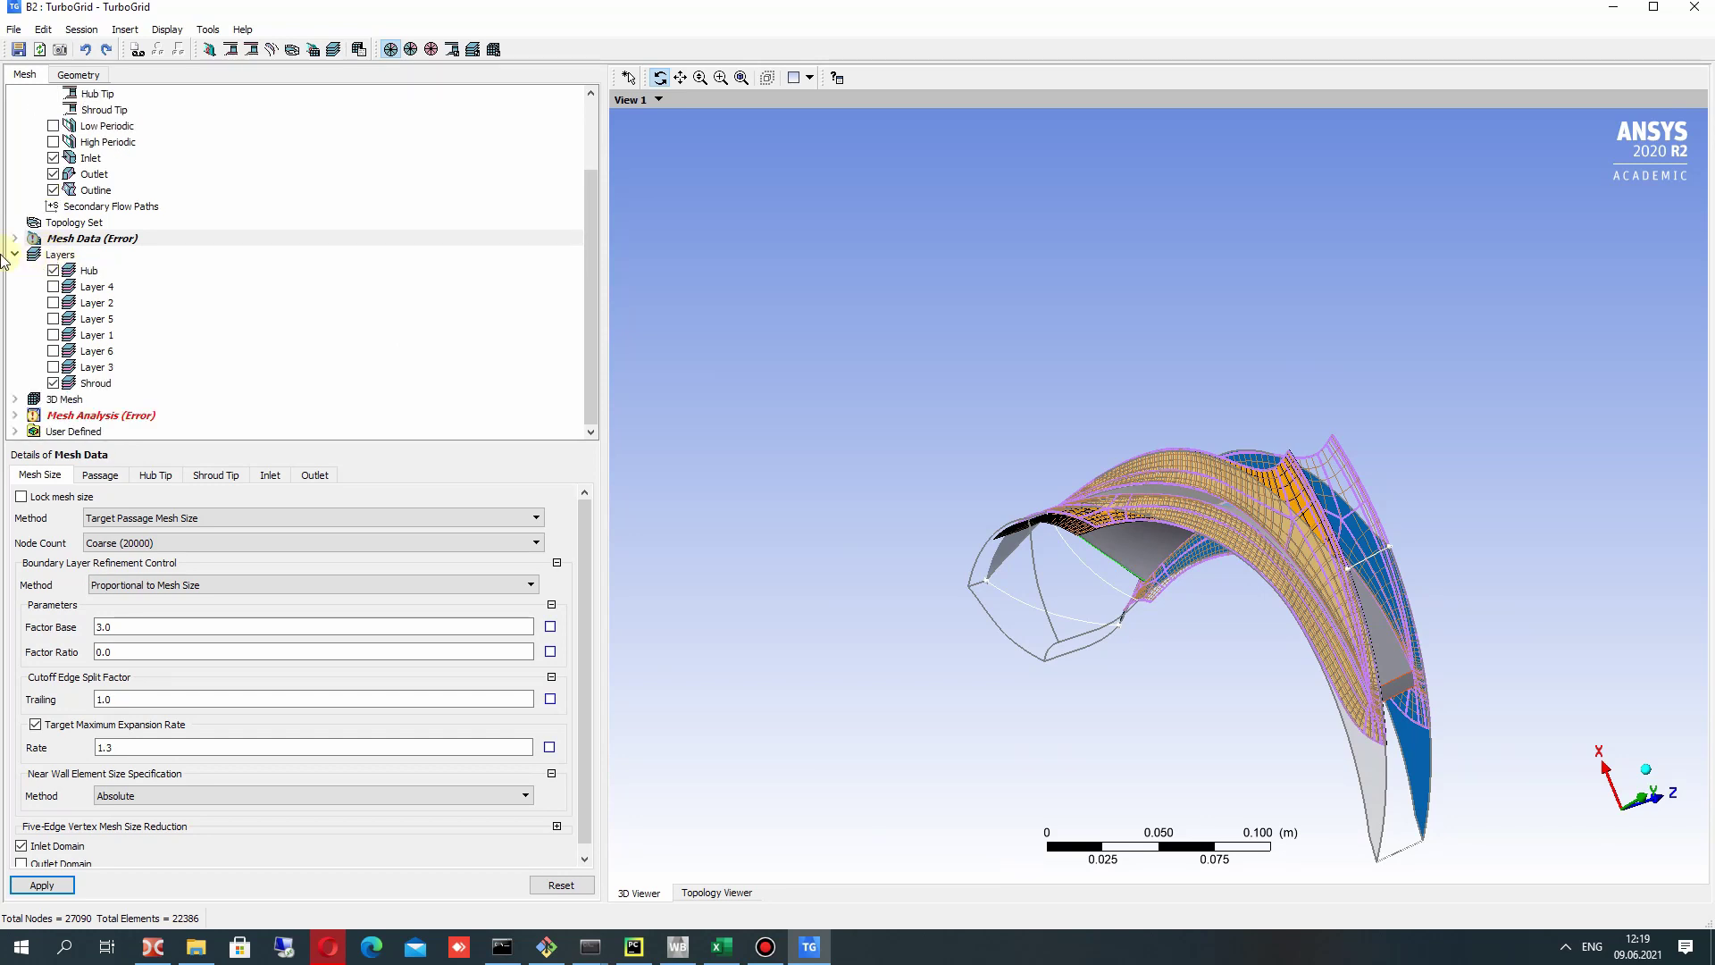
{"action": "double_click", "coordinate": [76, 416]}
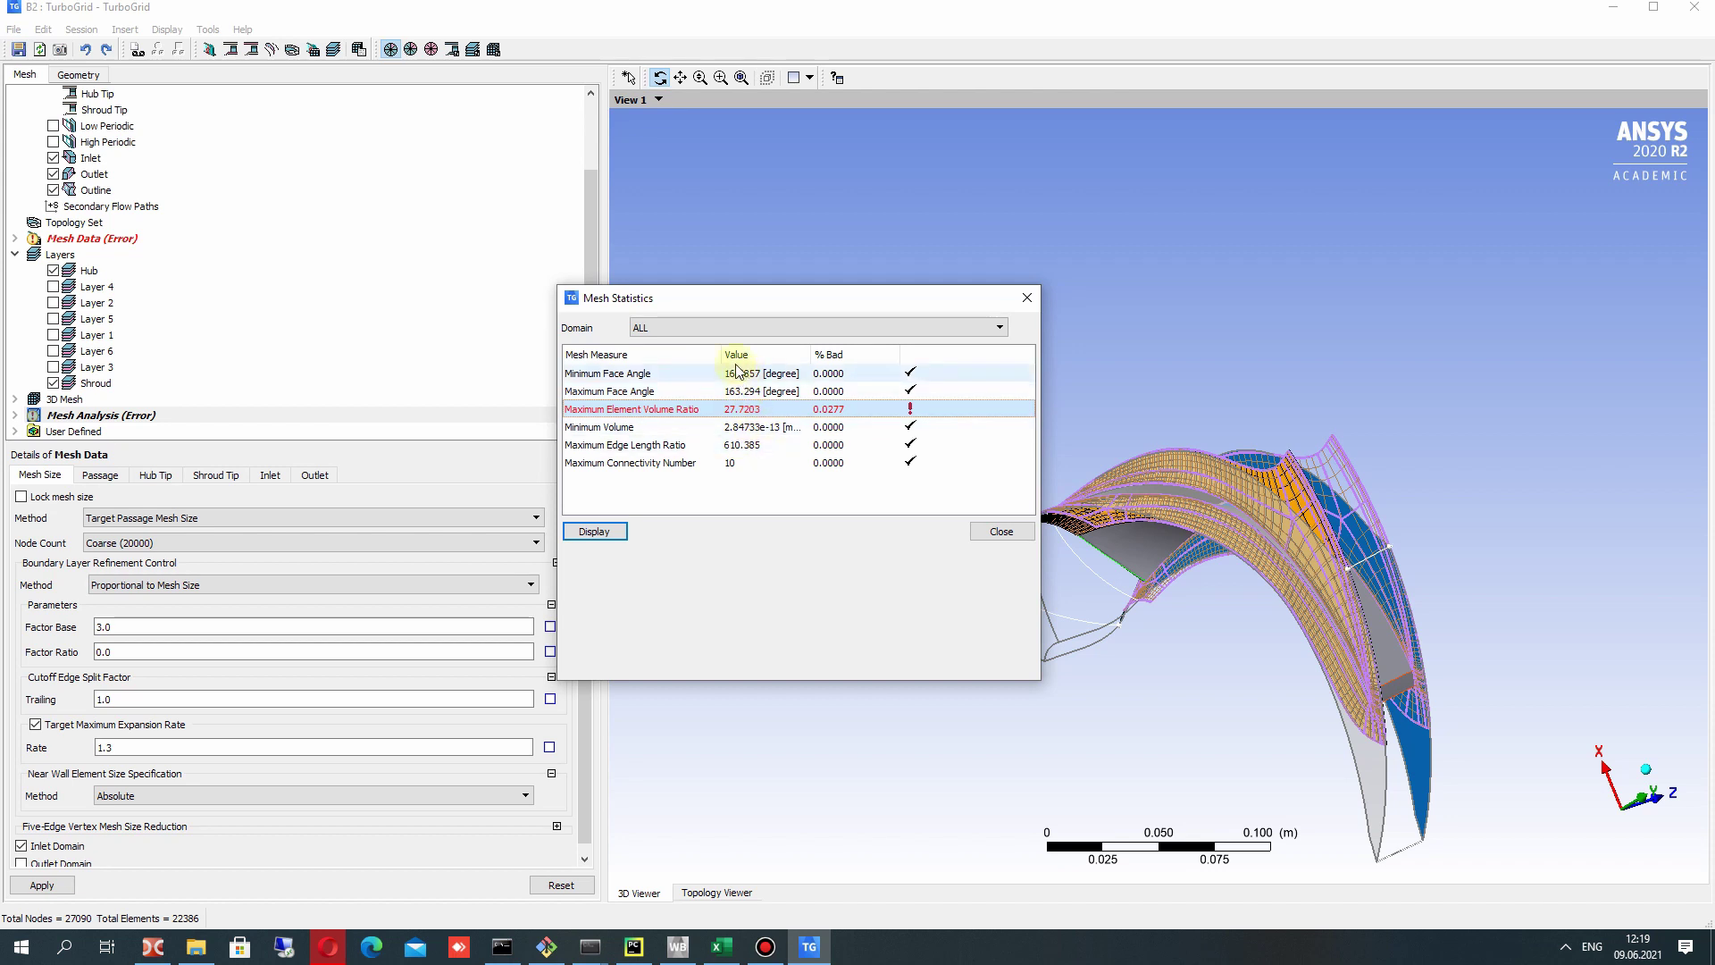
{"action": "left_click", "coordinate": [643, 373]}
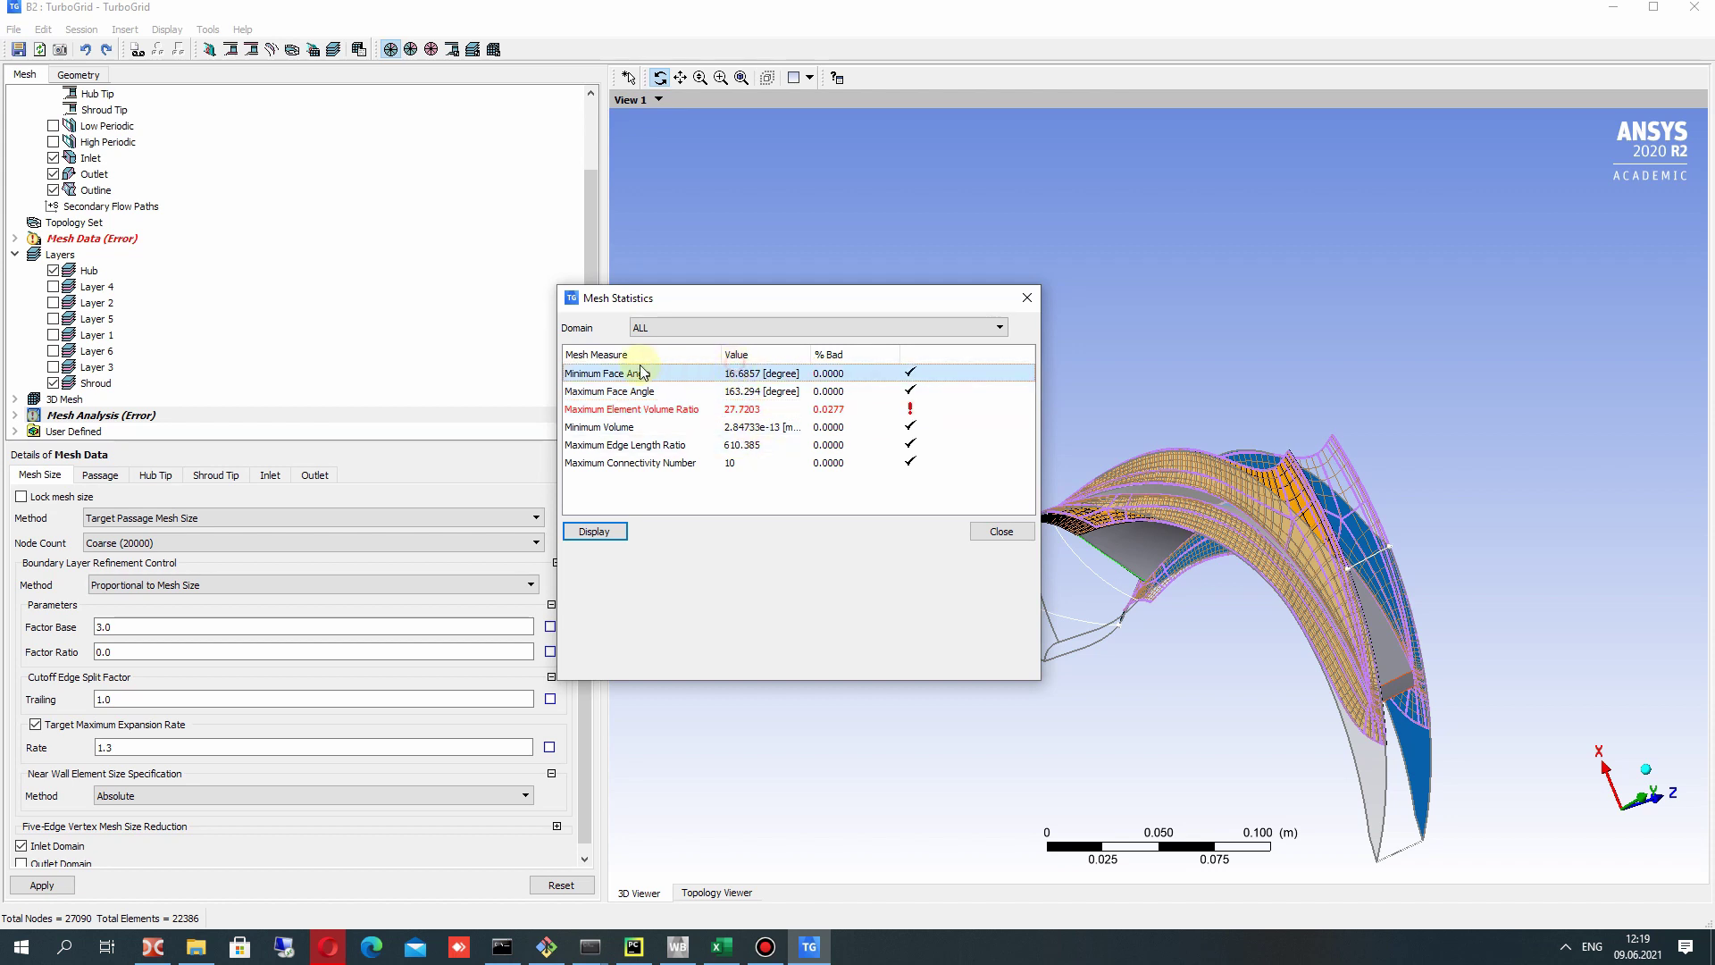
{"action": "left_click", "coordinate": [686, 429]}
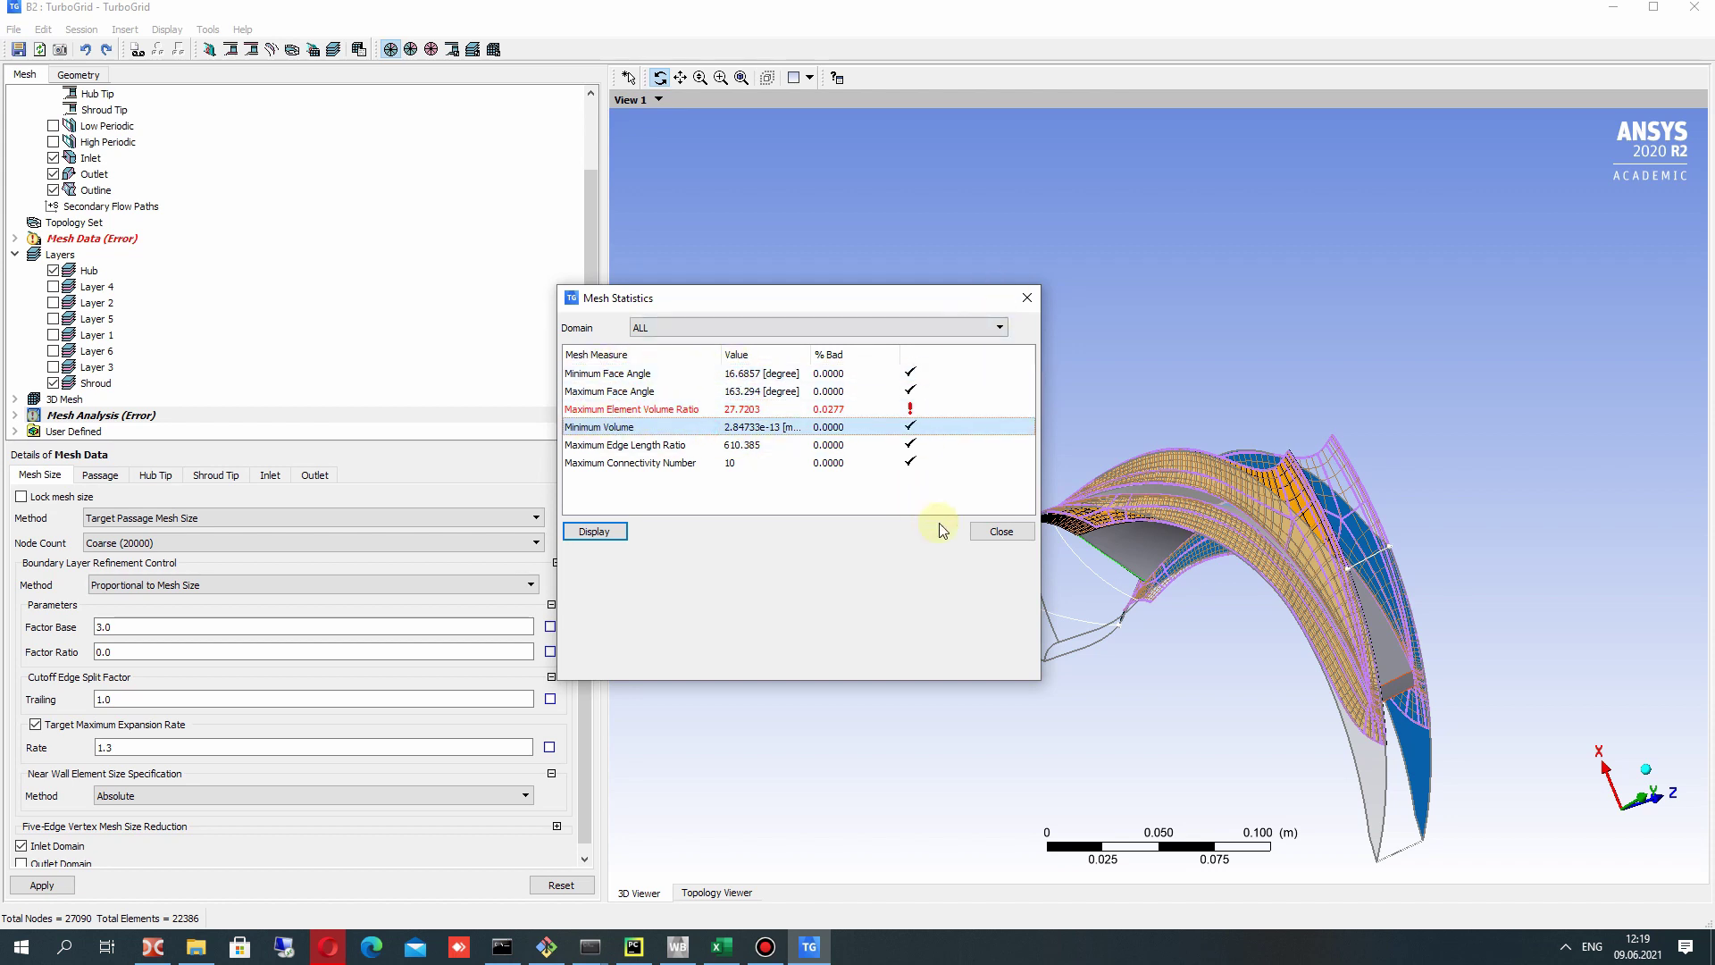
{"action": "left_click", "coordinate": [1003, 531]}
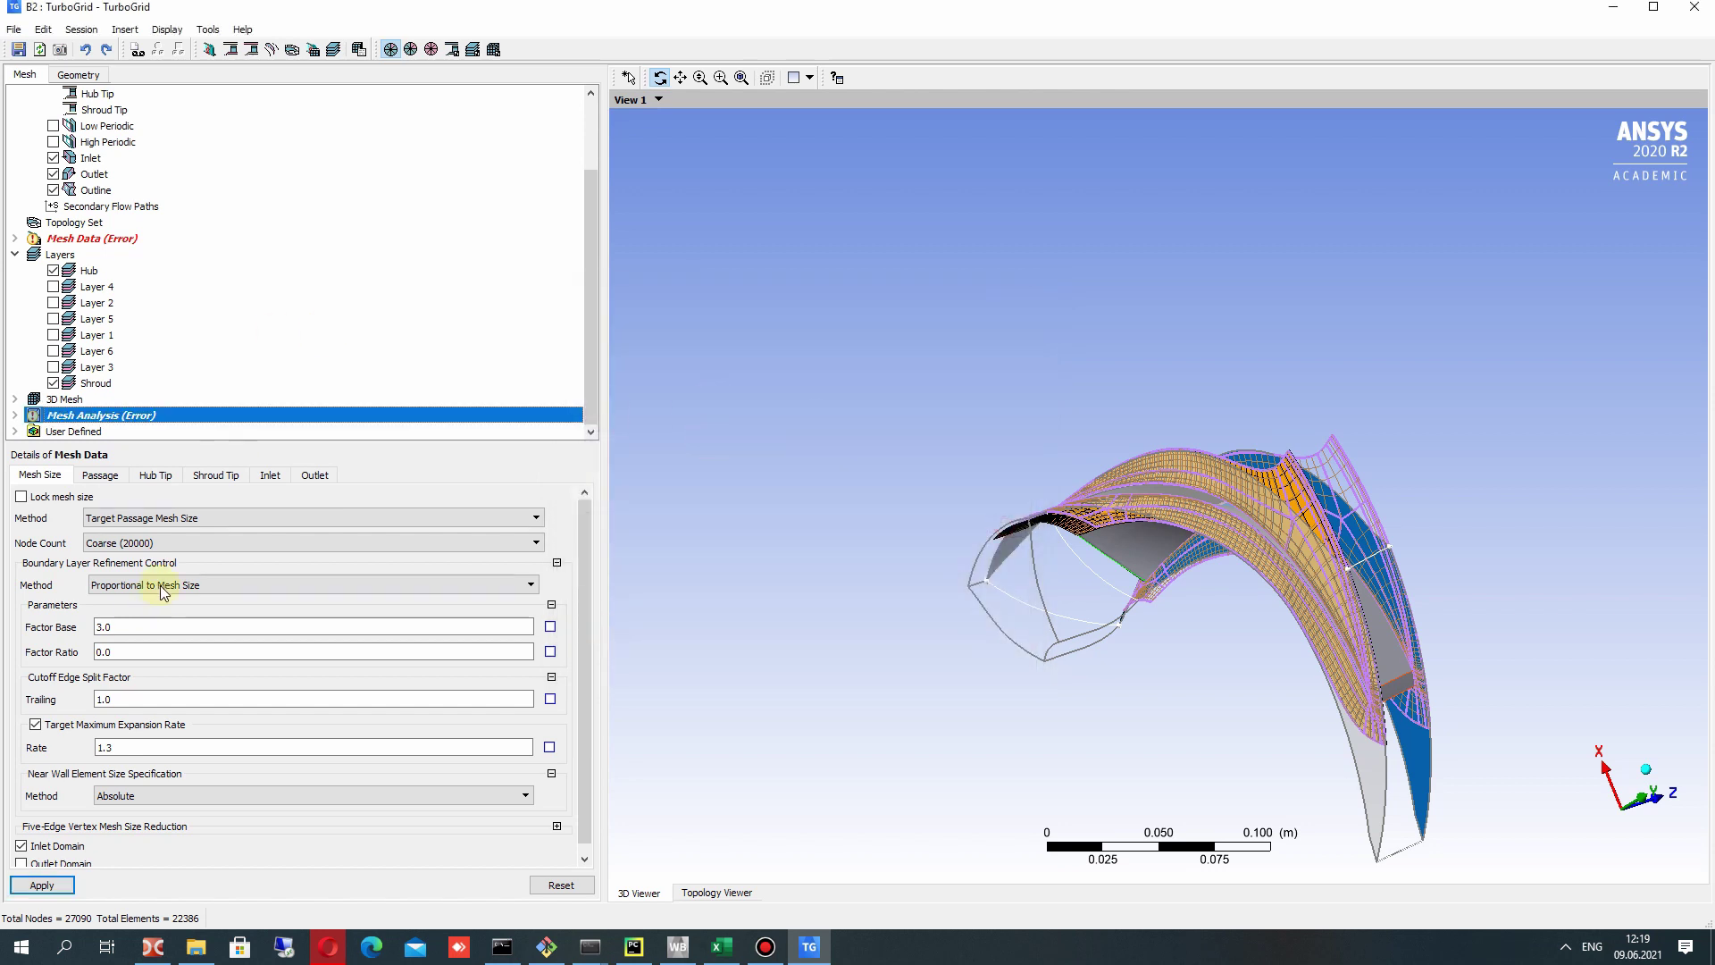
Display the BLADE TE surface of the 3D mesh and briefly show the INLET surface before hiding it again.
{"action": "right_click_drag", "start_coordinate": [988, 414], "coordinate": [1520, 823]}
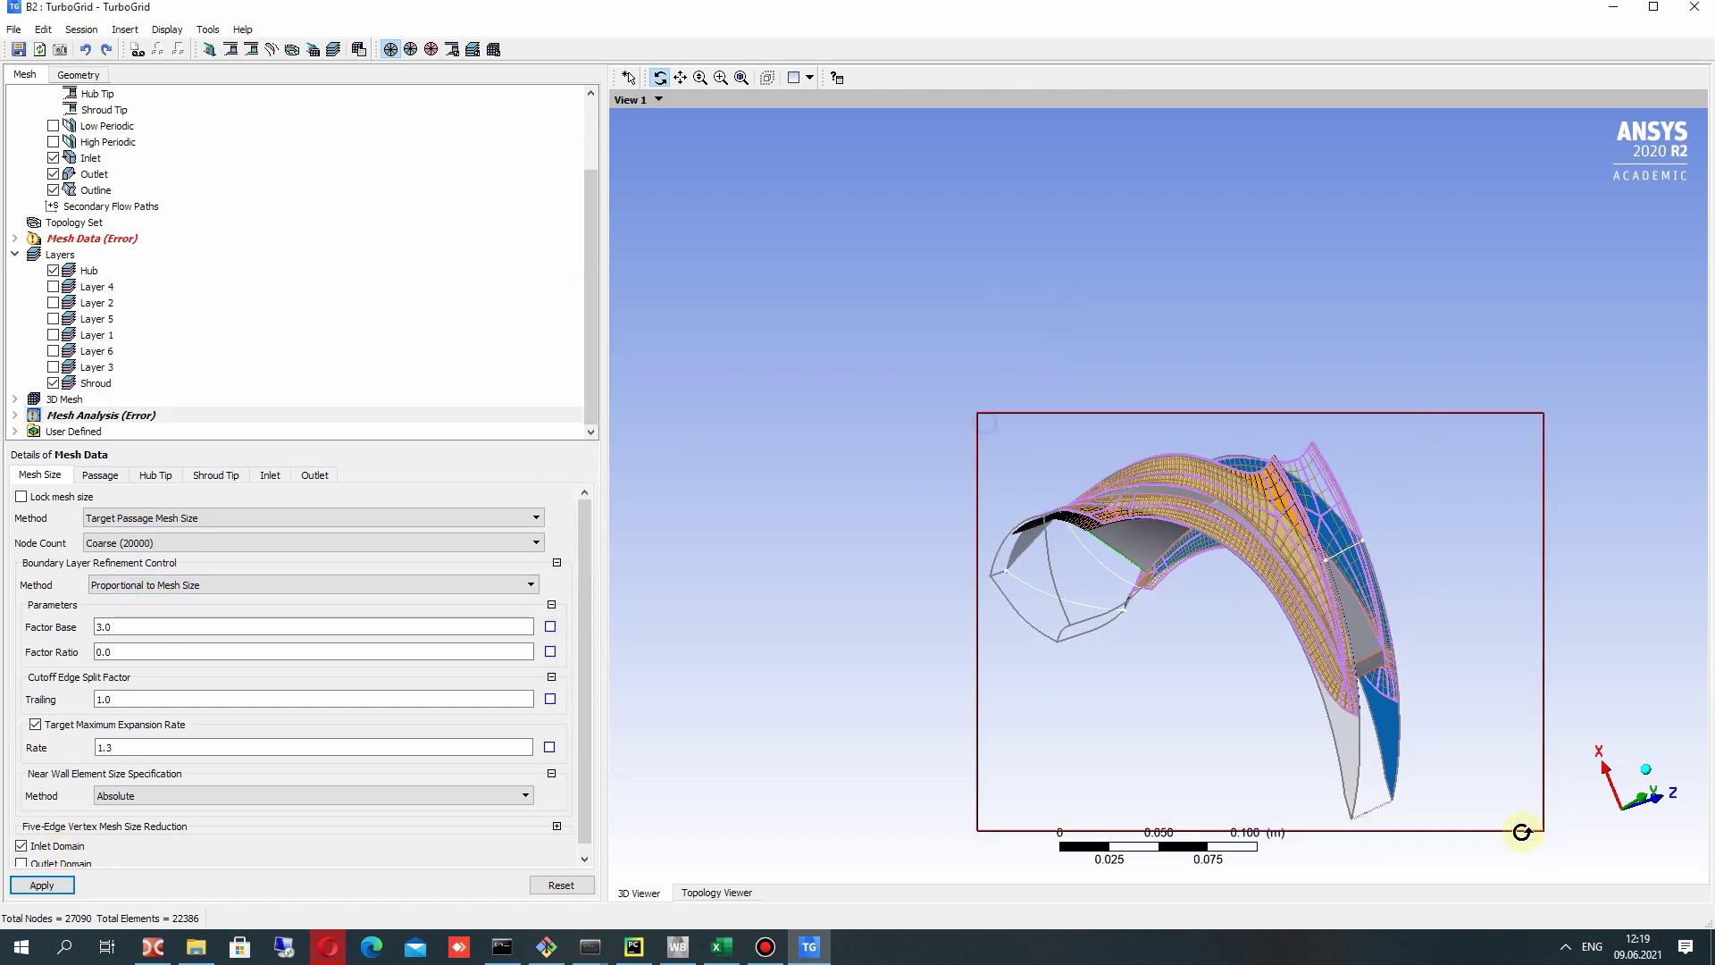
{"action": "scroll", "coordinate": [92, 290], "scroll_direction": "up", "scroll_amount": 2}
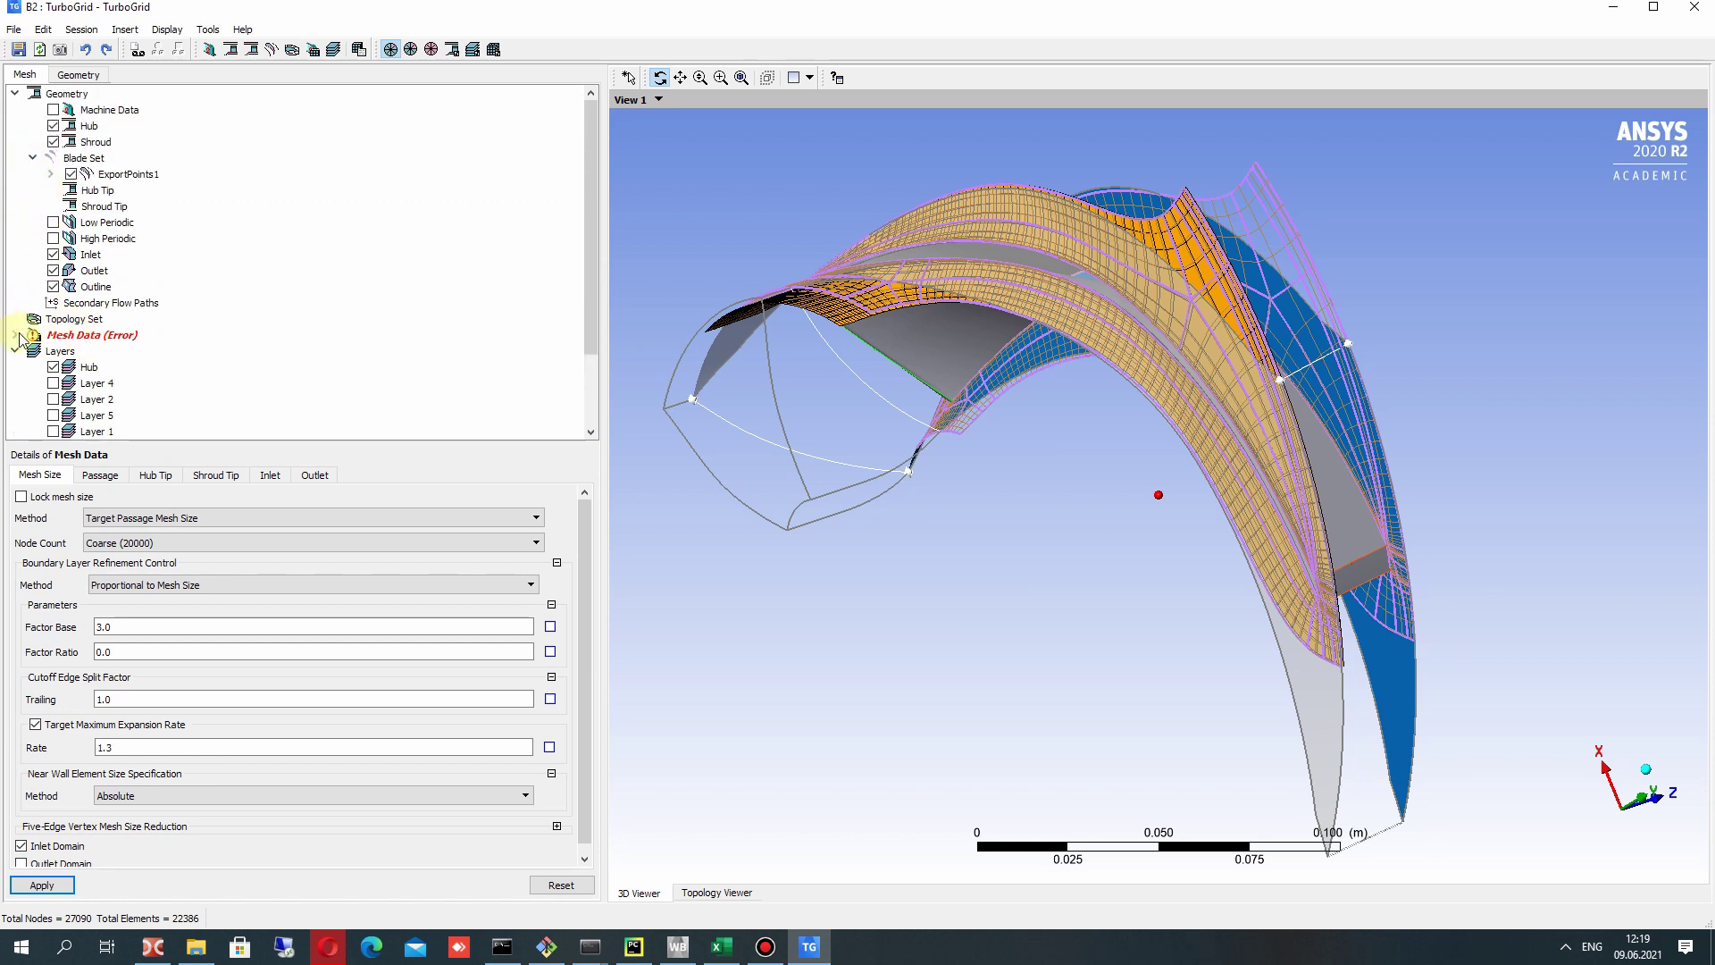
{"action": "left_click", "coordinate": [15, 335]}
{"action": "left_click", "coordinate": [15, 335]}
{"action": "scroll", "coordinate": [28, 346], "scroll_direction": "down", "scroll_amount": 2}
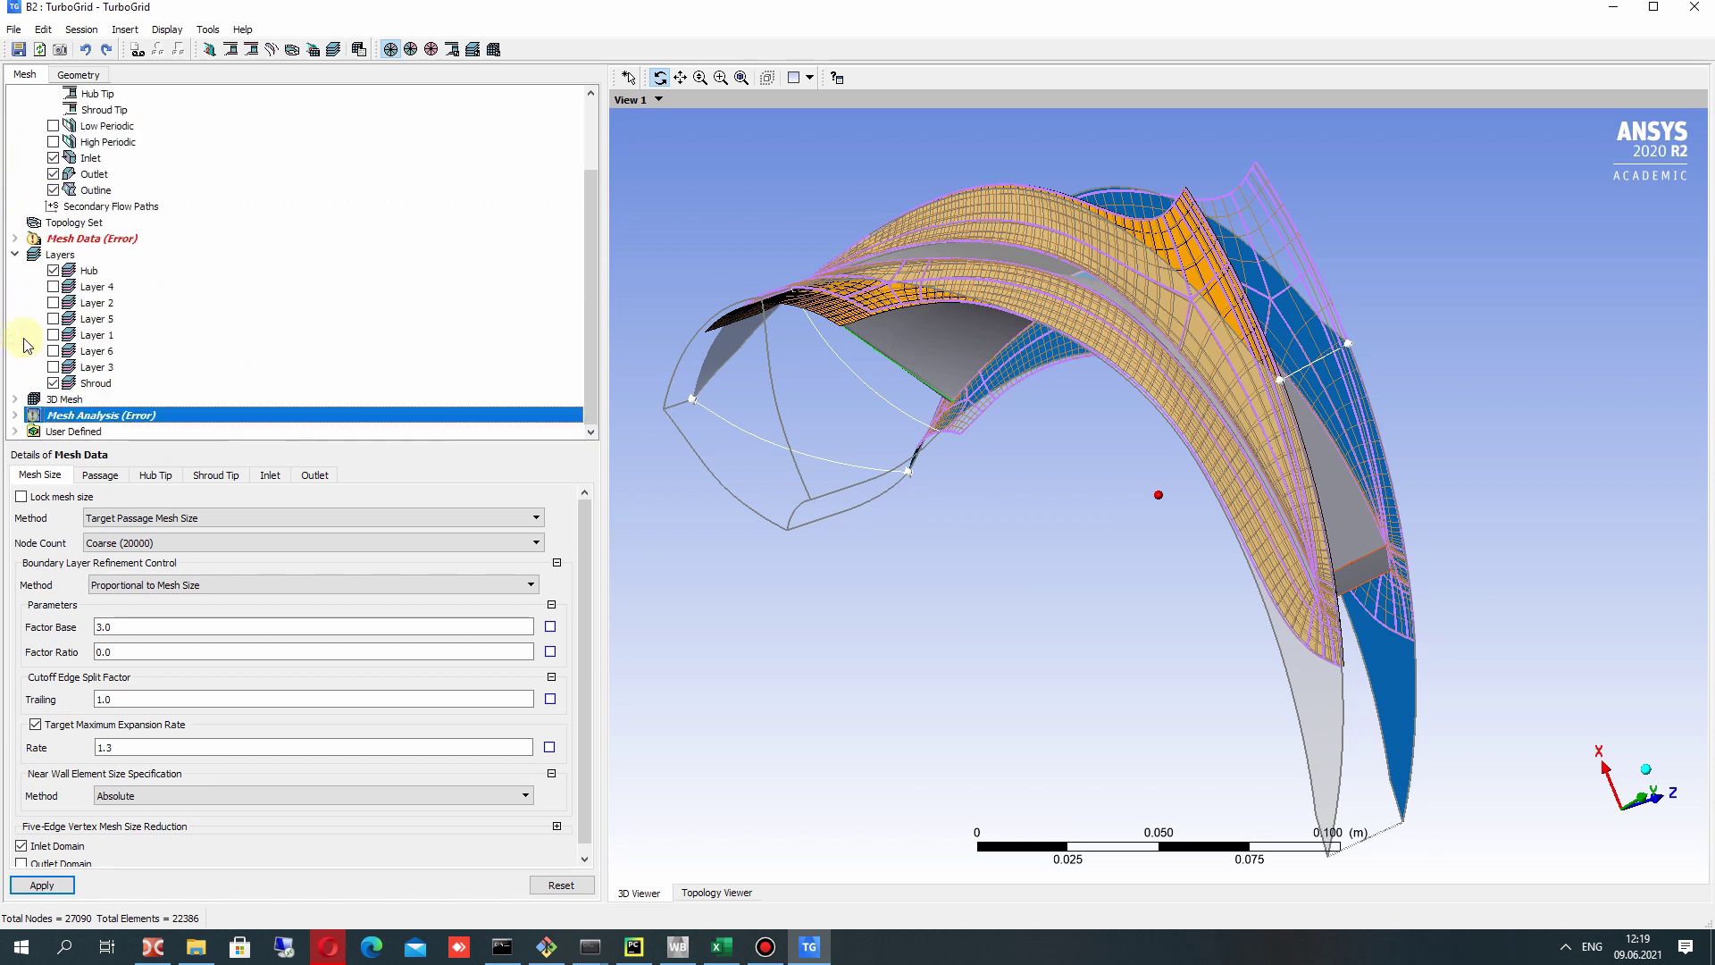
{"action": "left_click", "coordinate": [15, 400]}
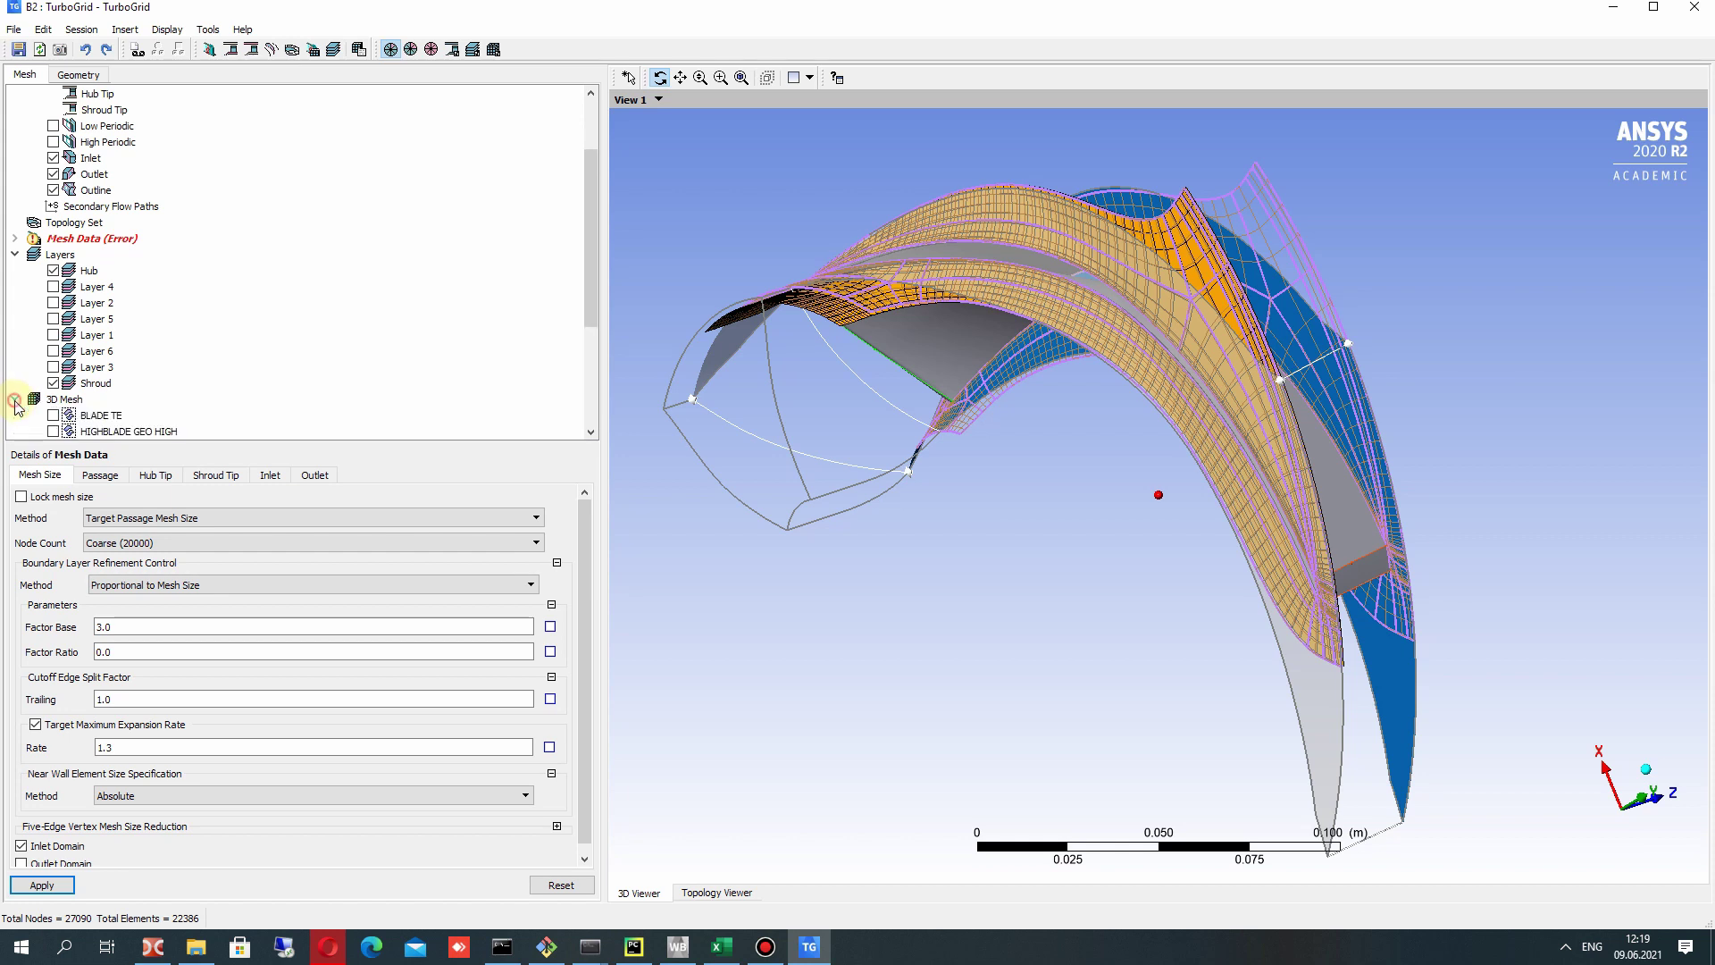
{"action": "scroll", "coordinate": [75, 339], "scroll_direction": "down", "scroll_amount": 4}
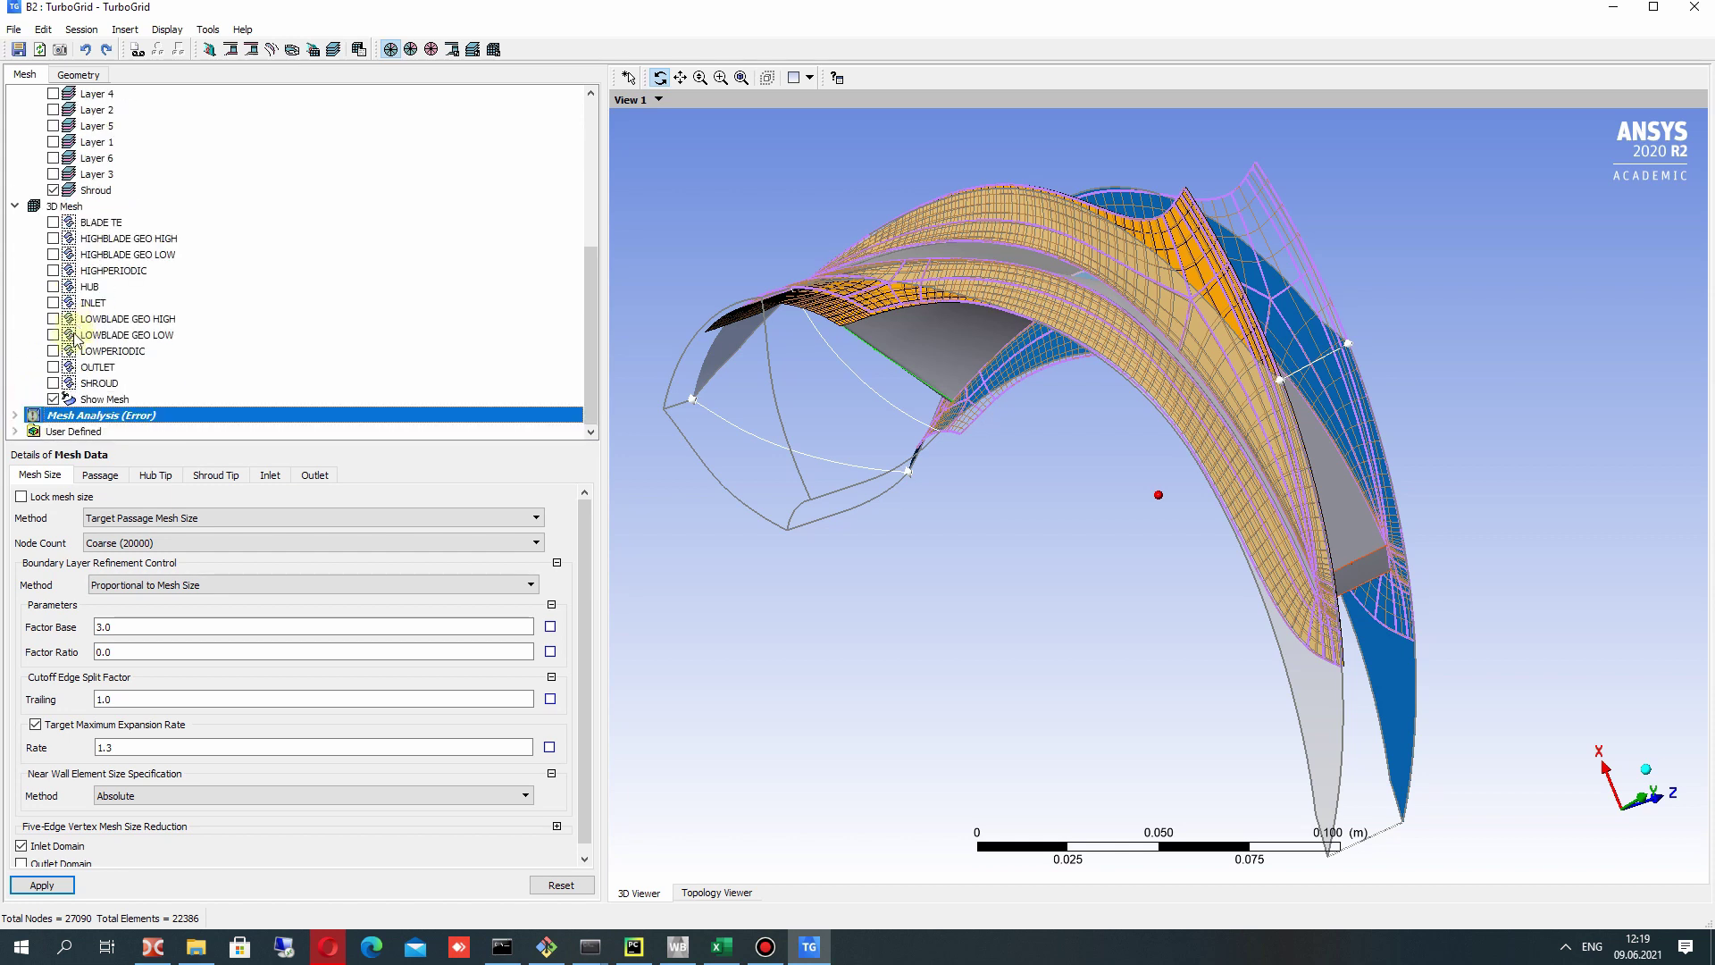
{"action": "left_click", "coordinate": [52, 223]}
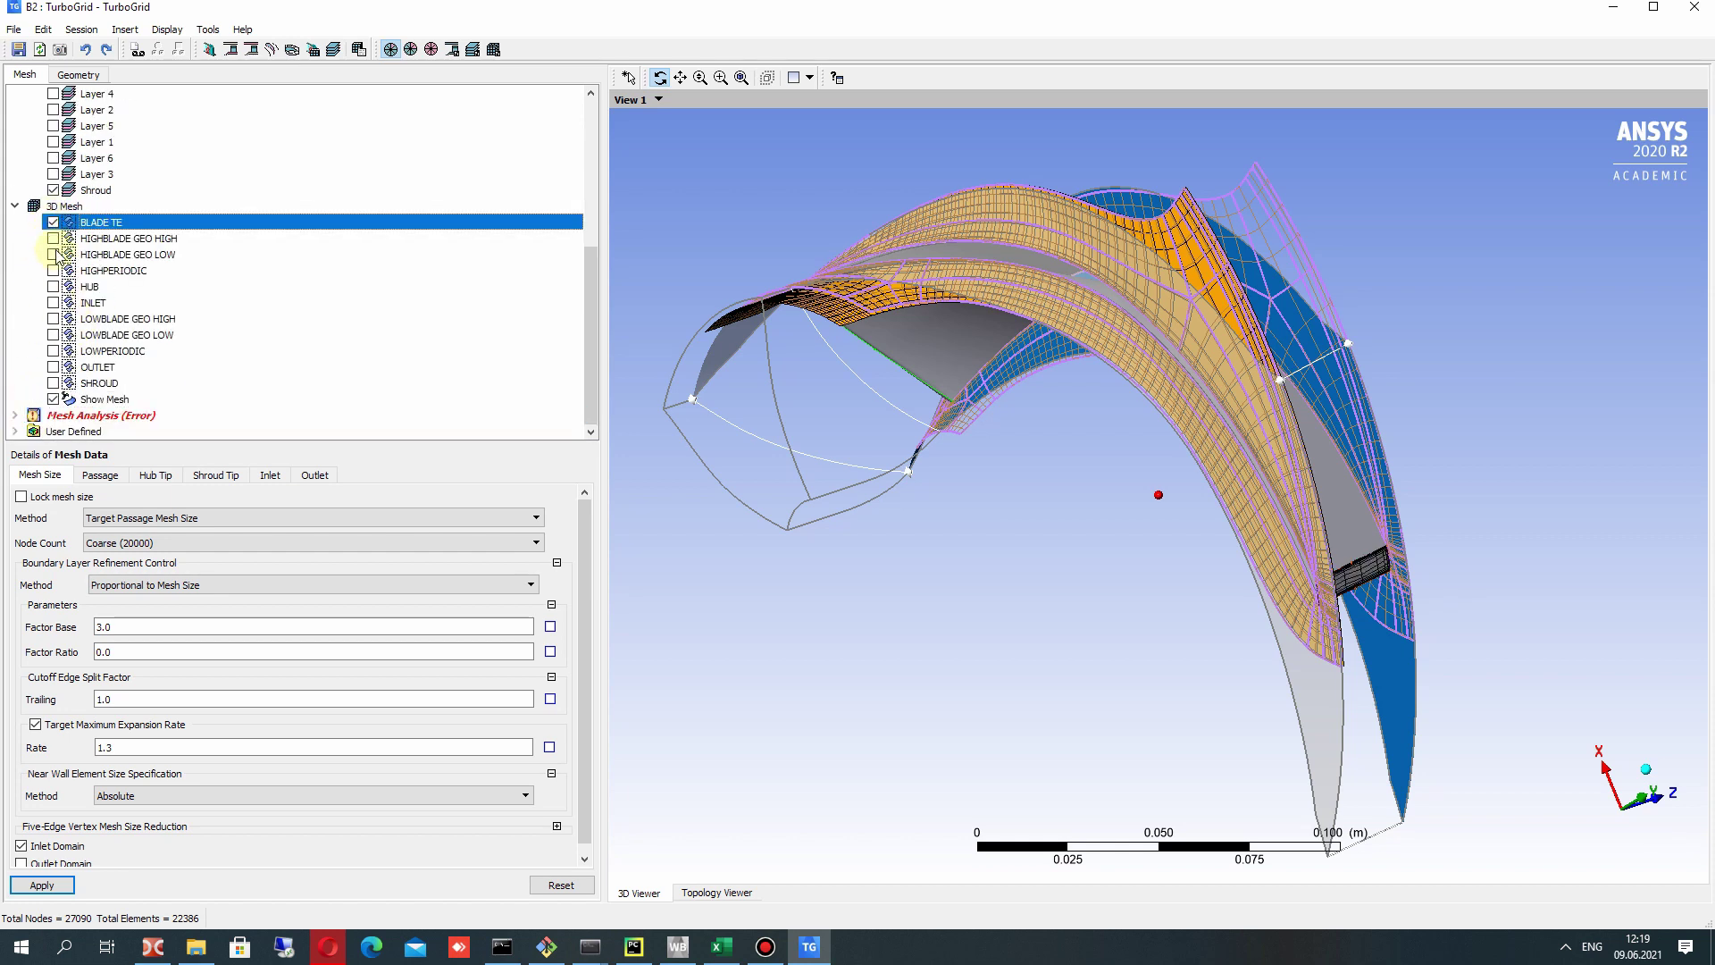
{"action": "left_click", "coordinate": [53, 302]}
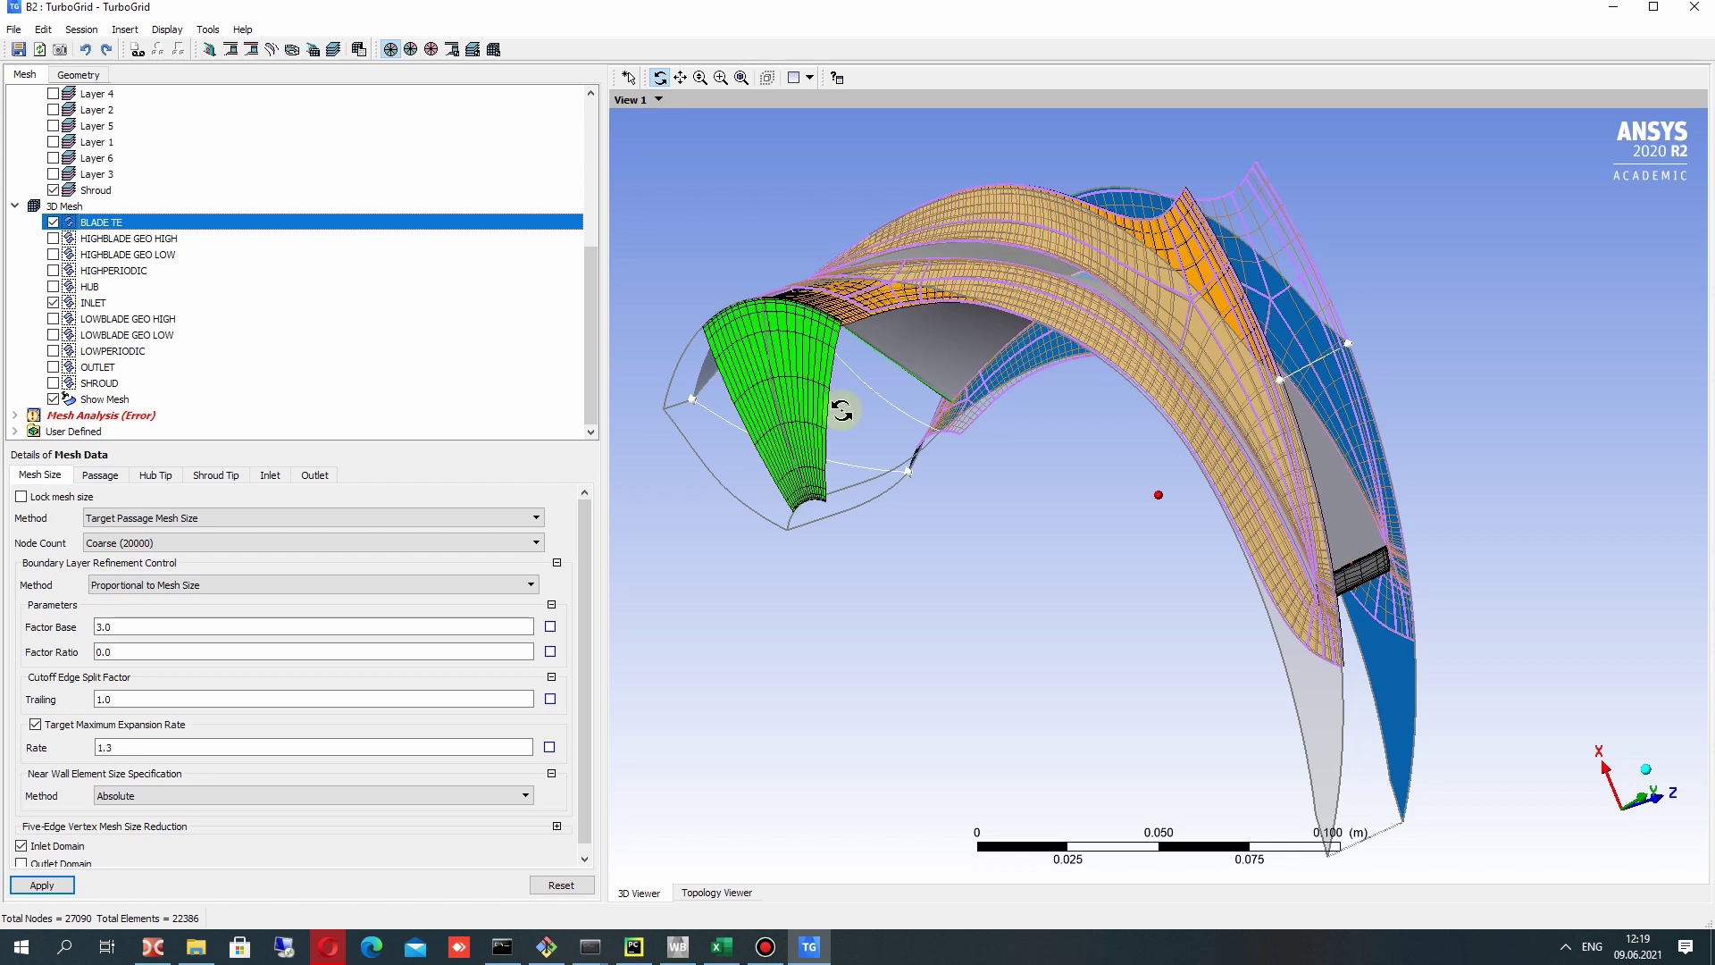
{"action": "left_click", "coordinate": [53, 304]}
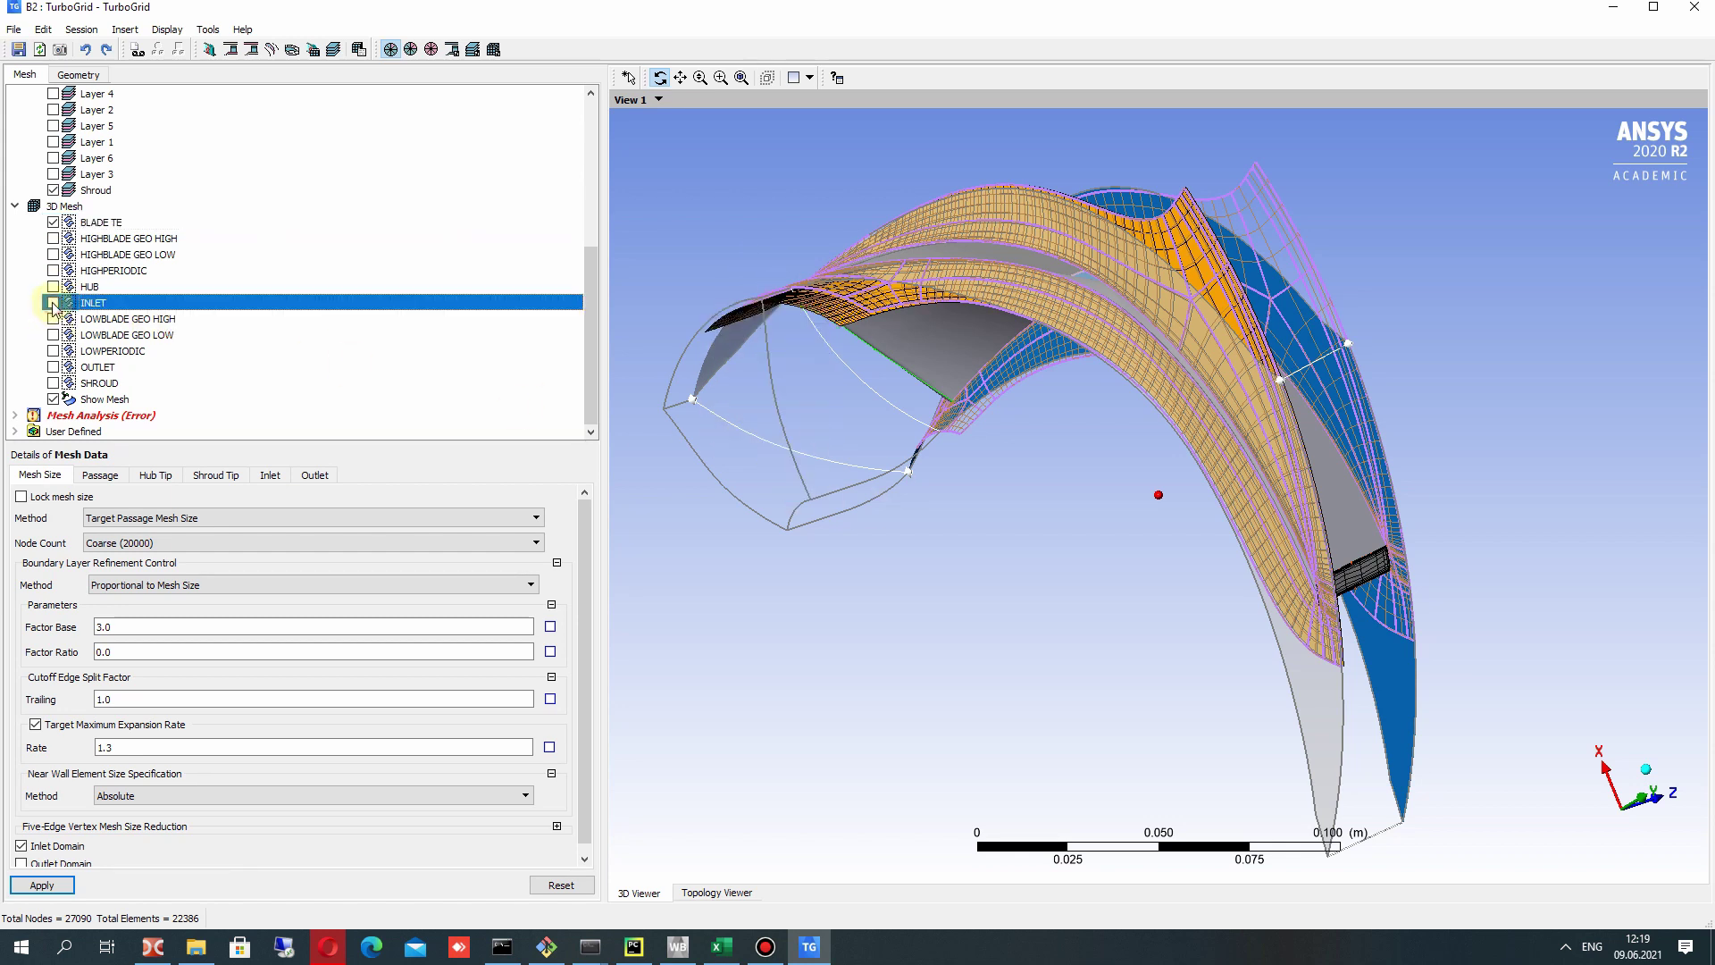
Display the HUB, LOWBLADE GEO HIGH and LOWBLADE GEO LOW surfaces of the 3D mesh and inspect them around the passage.
{"action": "left_click", "coordinate": [53, 287]}
{"action": "left_click_drag", "start_coordinate": [896, 475], "coordinate": [868, 445]}
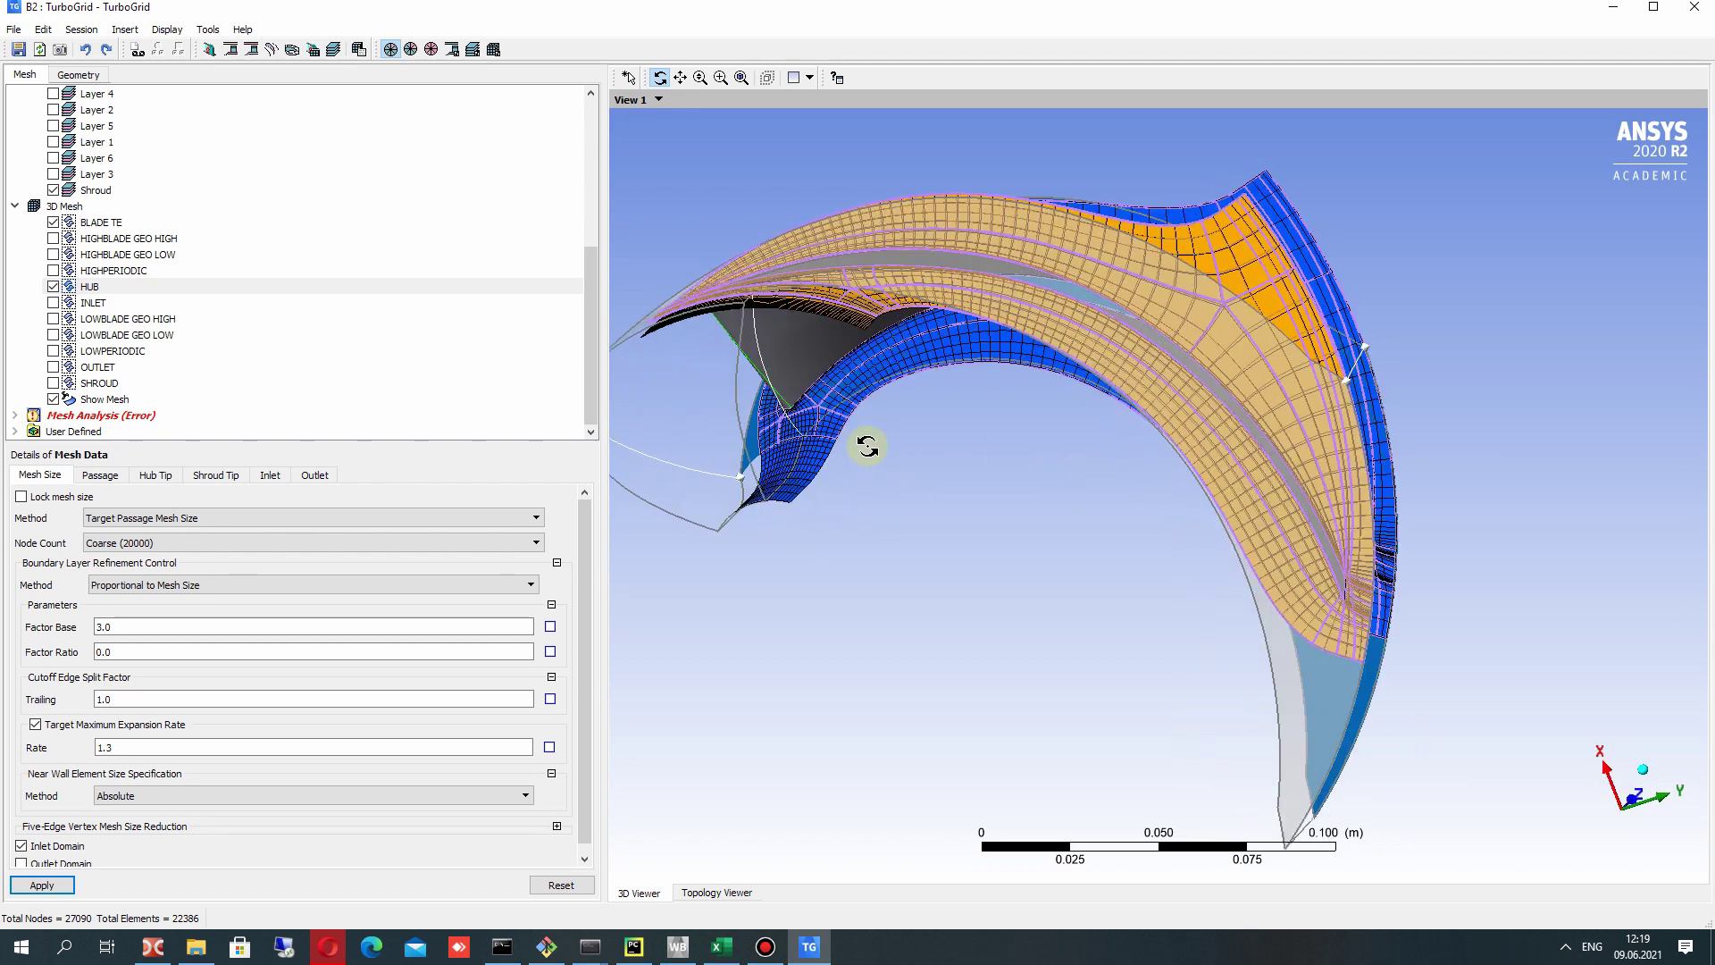
{"action": "left_click", "coordinate": [53, 319]}
{"action": "left_click", "coordinate": [52, 335]}
{"action": "left_click_drag", "start_coordinate": [858, 493], "coordinate": [846, 452]}
{"action": "right_click_drag", "start_coordinate": [1077, 360], "coordinate": [1387, 595]}
{"action": "left_click_drag", "start_coordinate": [1083, 525], "coordinate": [1121, 333]}
{"action": "left_click_drag", "start_coordinate": [1237, 480], "coordinate": [1467, 164]}
Close TurboGrid, add a CFX system in Workbench with Turbo Mesh linked to its Setup cell, and open Setup in CFX-Pre.
{"action": "left_click", "coordinate": [1670, 9]}
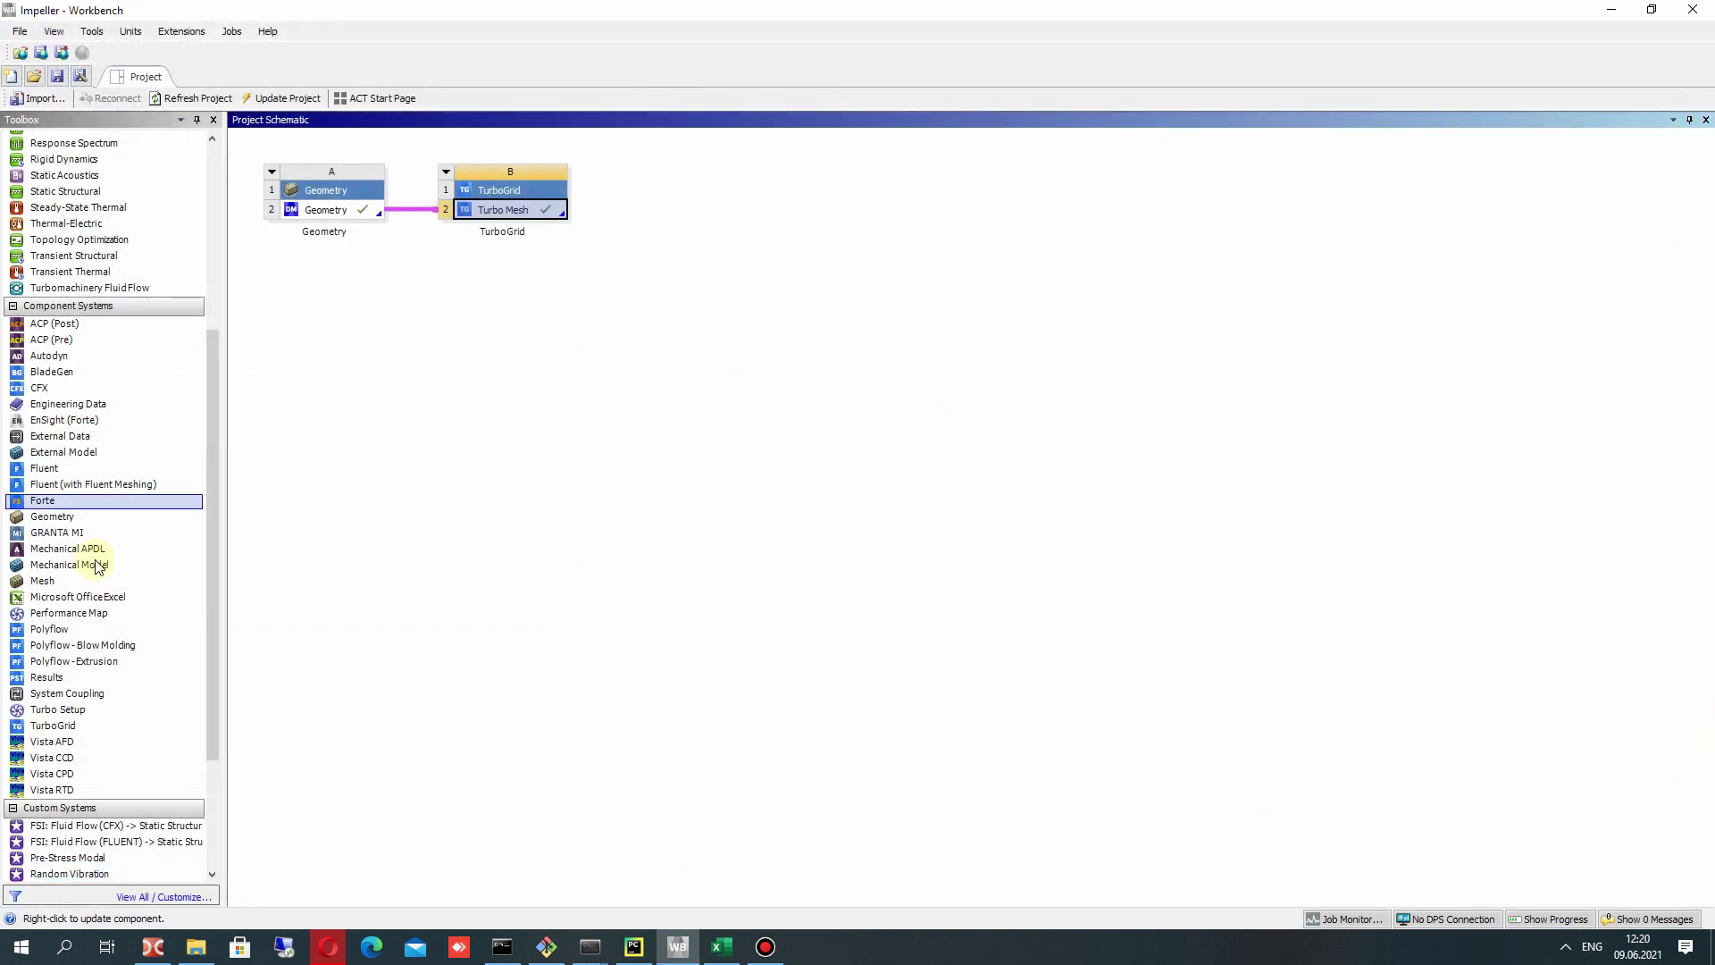
{"action": "left_click_drag", "start_coordinate": [39, 388], "coordinate": [696, 223]}
{"action": "left_click_drag", "start_coordinate": [535, 209], "coordinate": [672, 211]}
{"action": "double_click", "coordinate": [713, 207]}
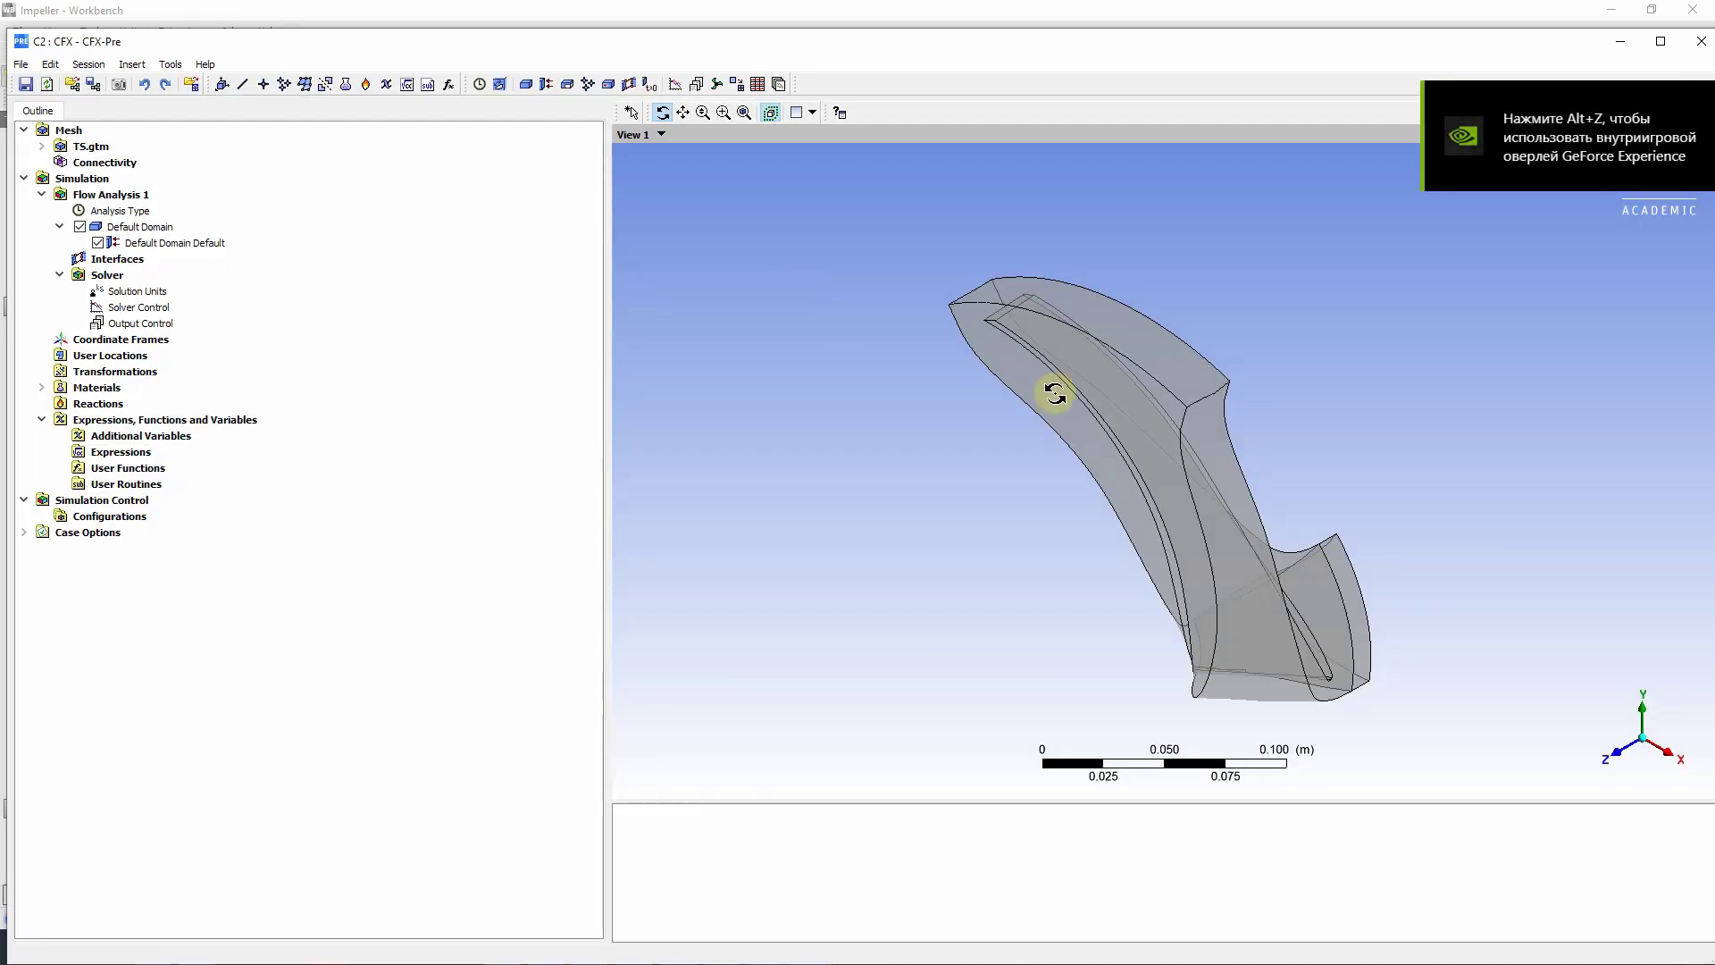
Start Turbo Mode and complete its Basic Settings with Z as the rotation axis and a Steady State analysis.
{"action": "left_click_drag", "start_coordinate": [1054, 394], "coordinate": [795, 373]}
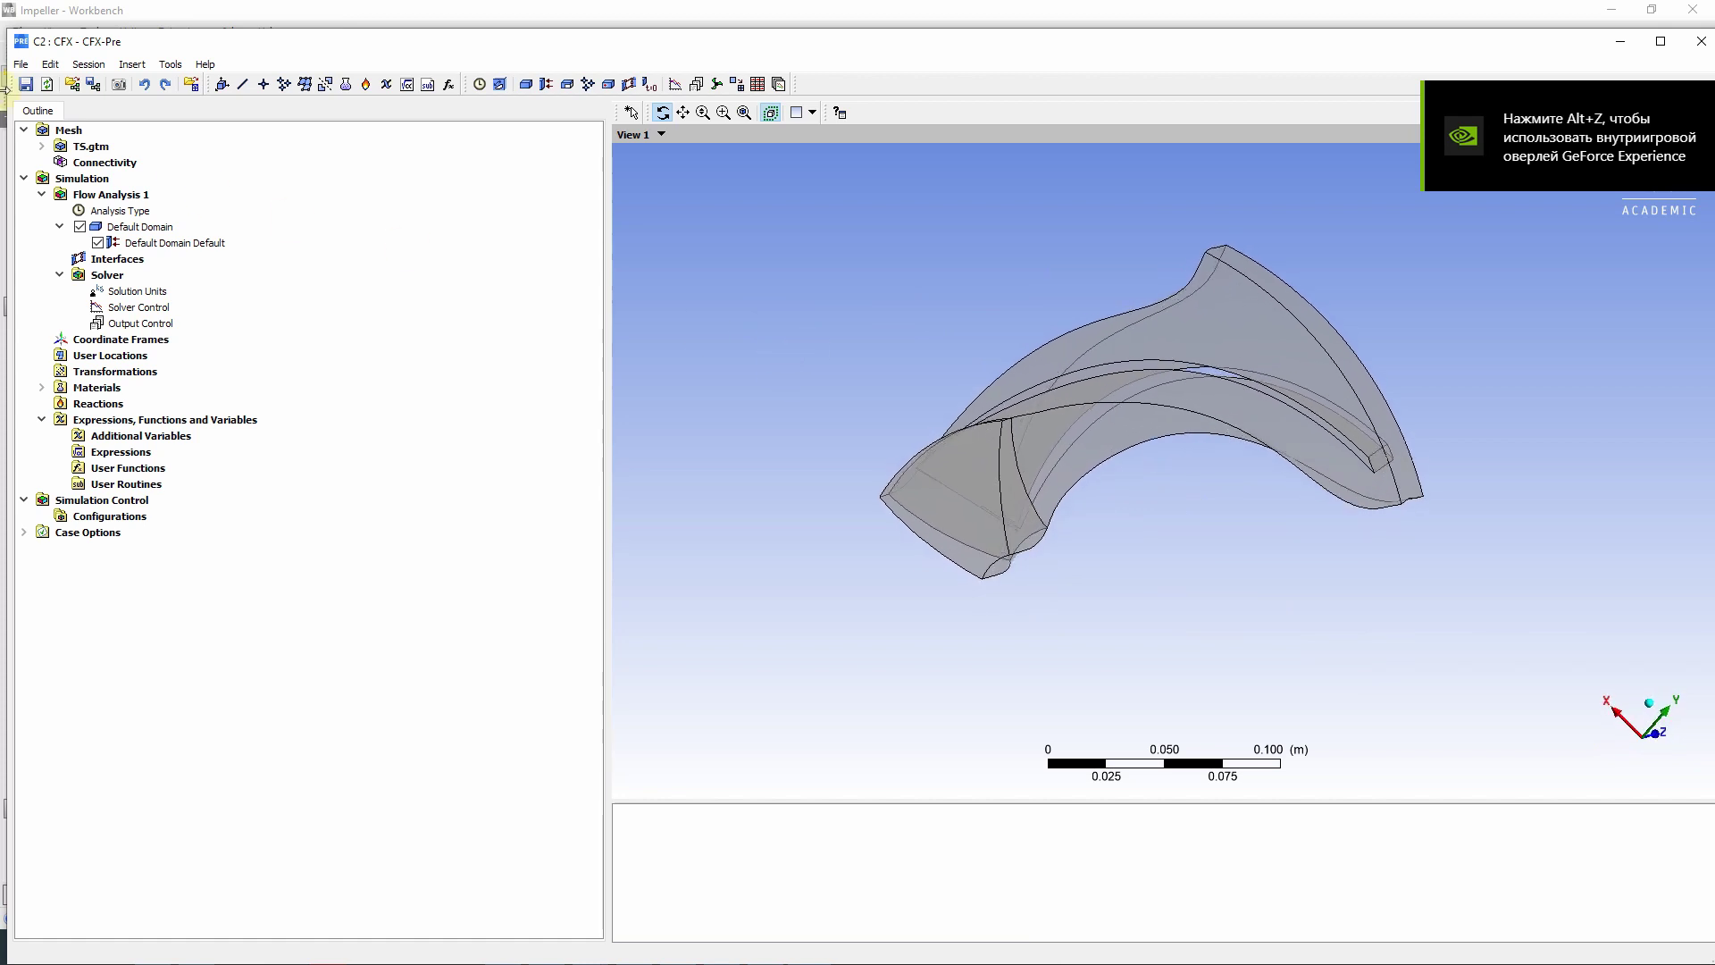
{"action": "left_click", "coordinate": [169, 65]}
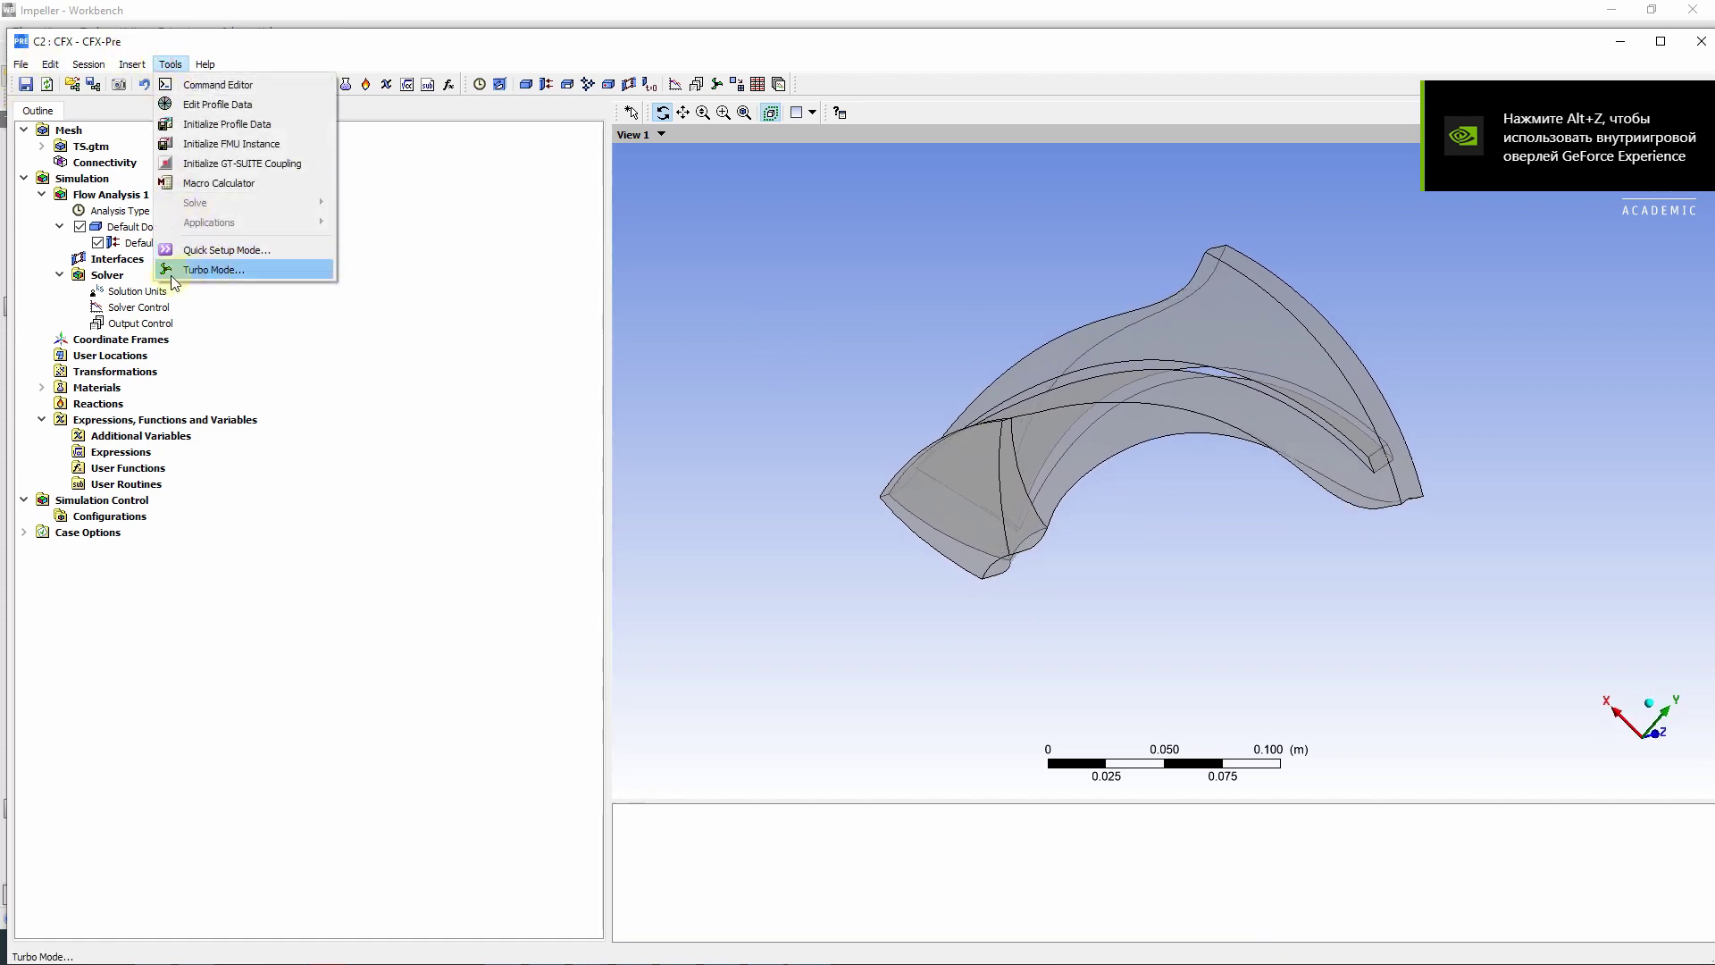
{"action": "left_click", "coordinate": [209, 269]}
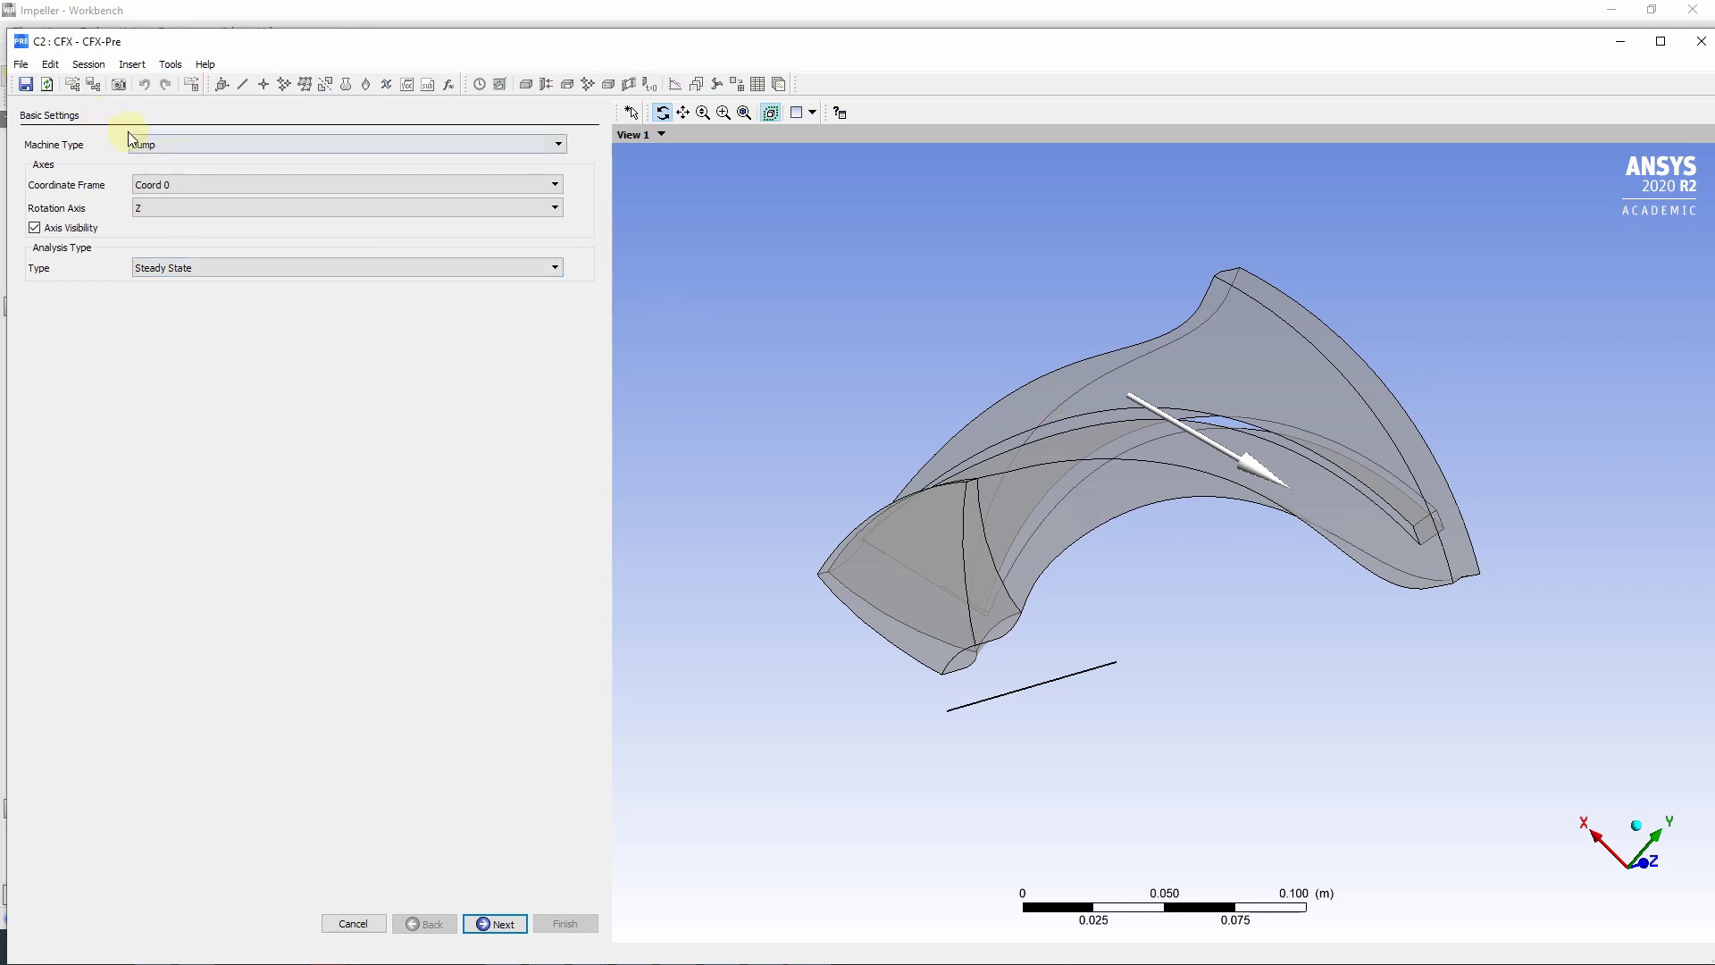
{"action": "left_click", "coordinate": [144, 207]}
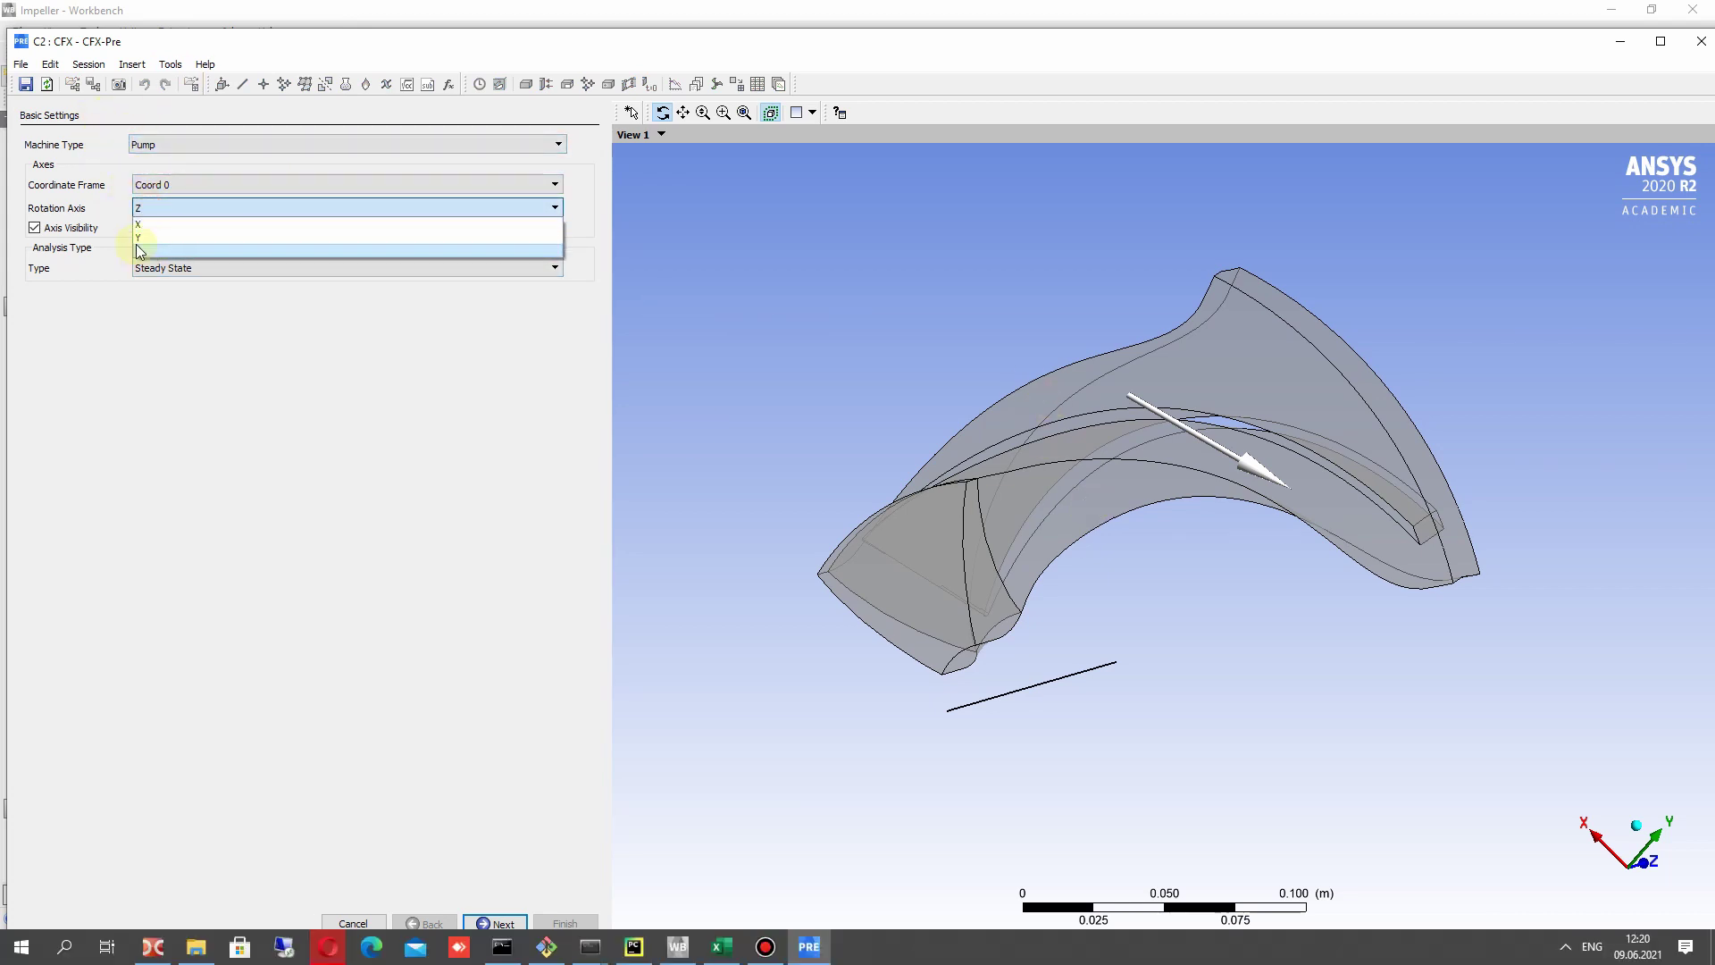
{"action": "left_click", "coordinate": [143, 250]}
{"action": "mouse_move", "coordinate": [1032, 608]}
{"action": "left_mouse_down"}
{"action": "mouse_move", "coordinate": [1138, 608]}
{"action": "mouse_move", "coordinate": [1054, 599]}
{"action": "left_mouse_up"}
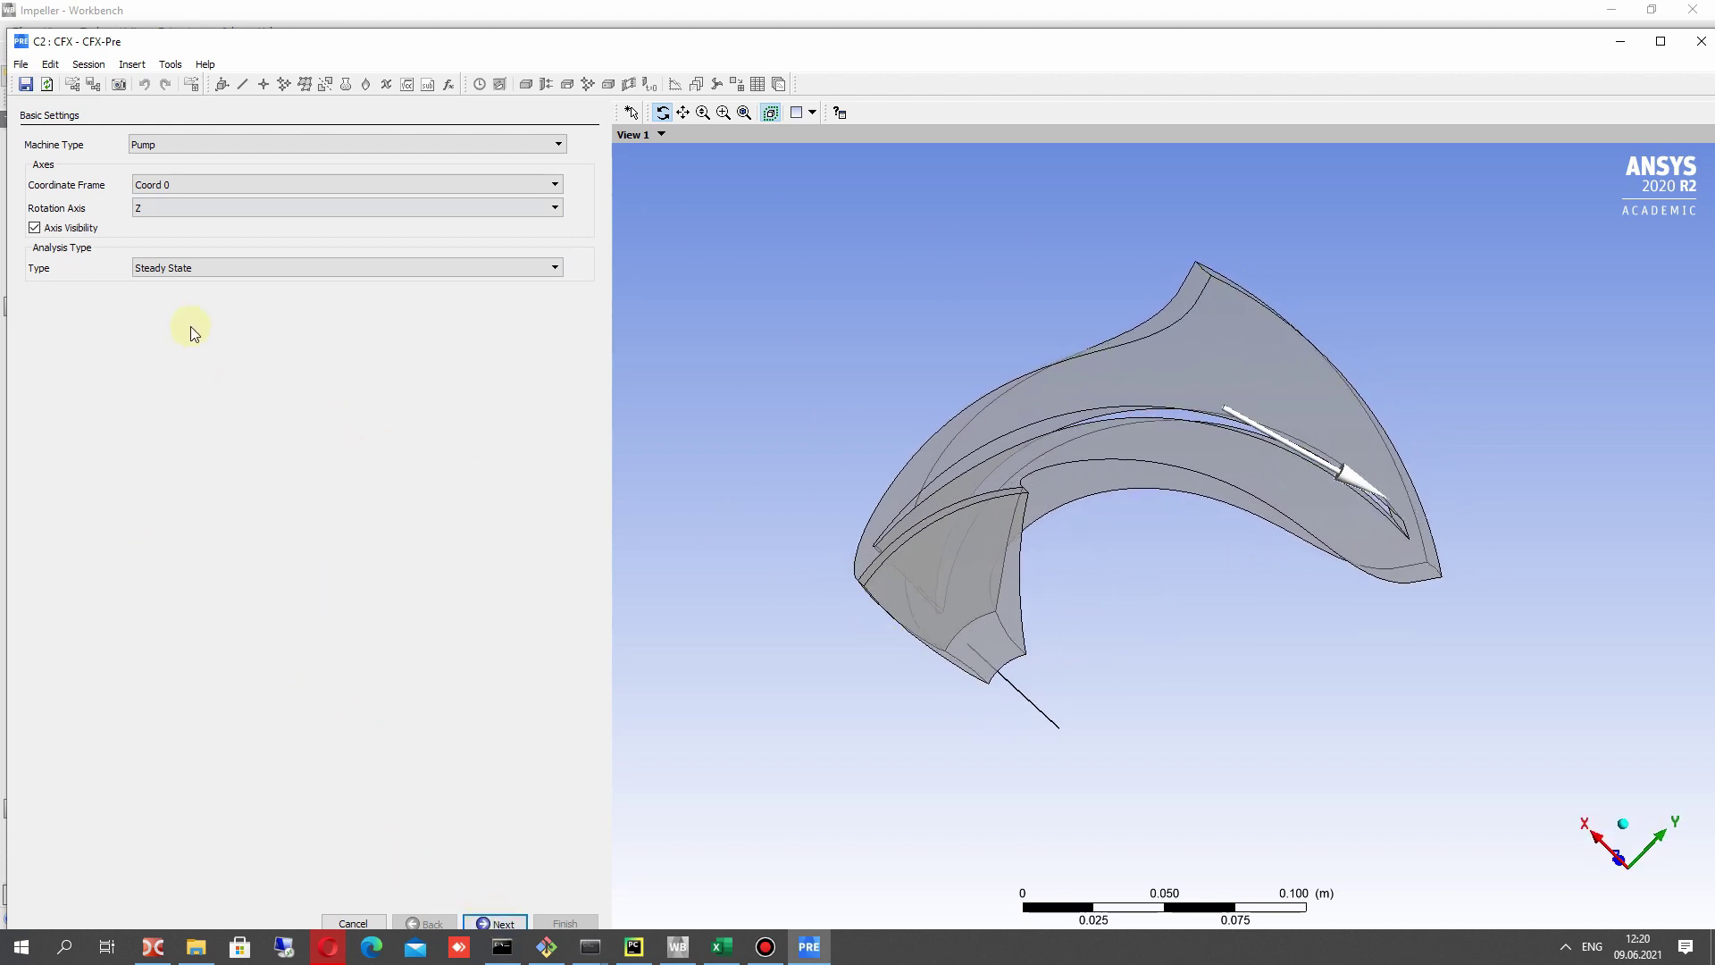
{"action": "left_click", "coordinate": [171, 268]}
{"action": "left_click", "coordinate": [161, 284]}
{"action": "left_click", "coordinate": [494, 923]}
Consult the CPD project folder and set the rotational speed of rotating component R1 to -1500 rev min^-1.
{"action": "left_click", "coordinate": [78, 157]}
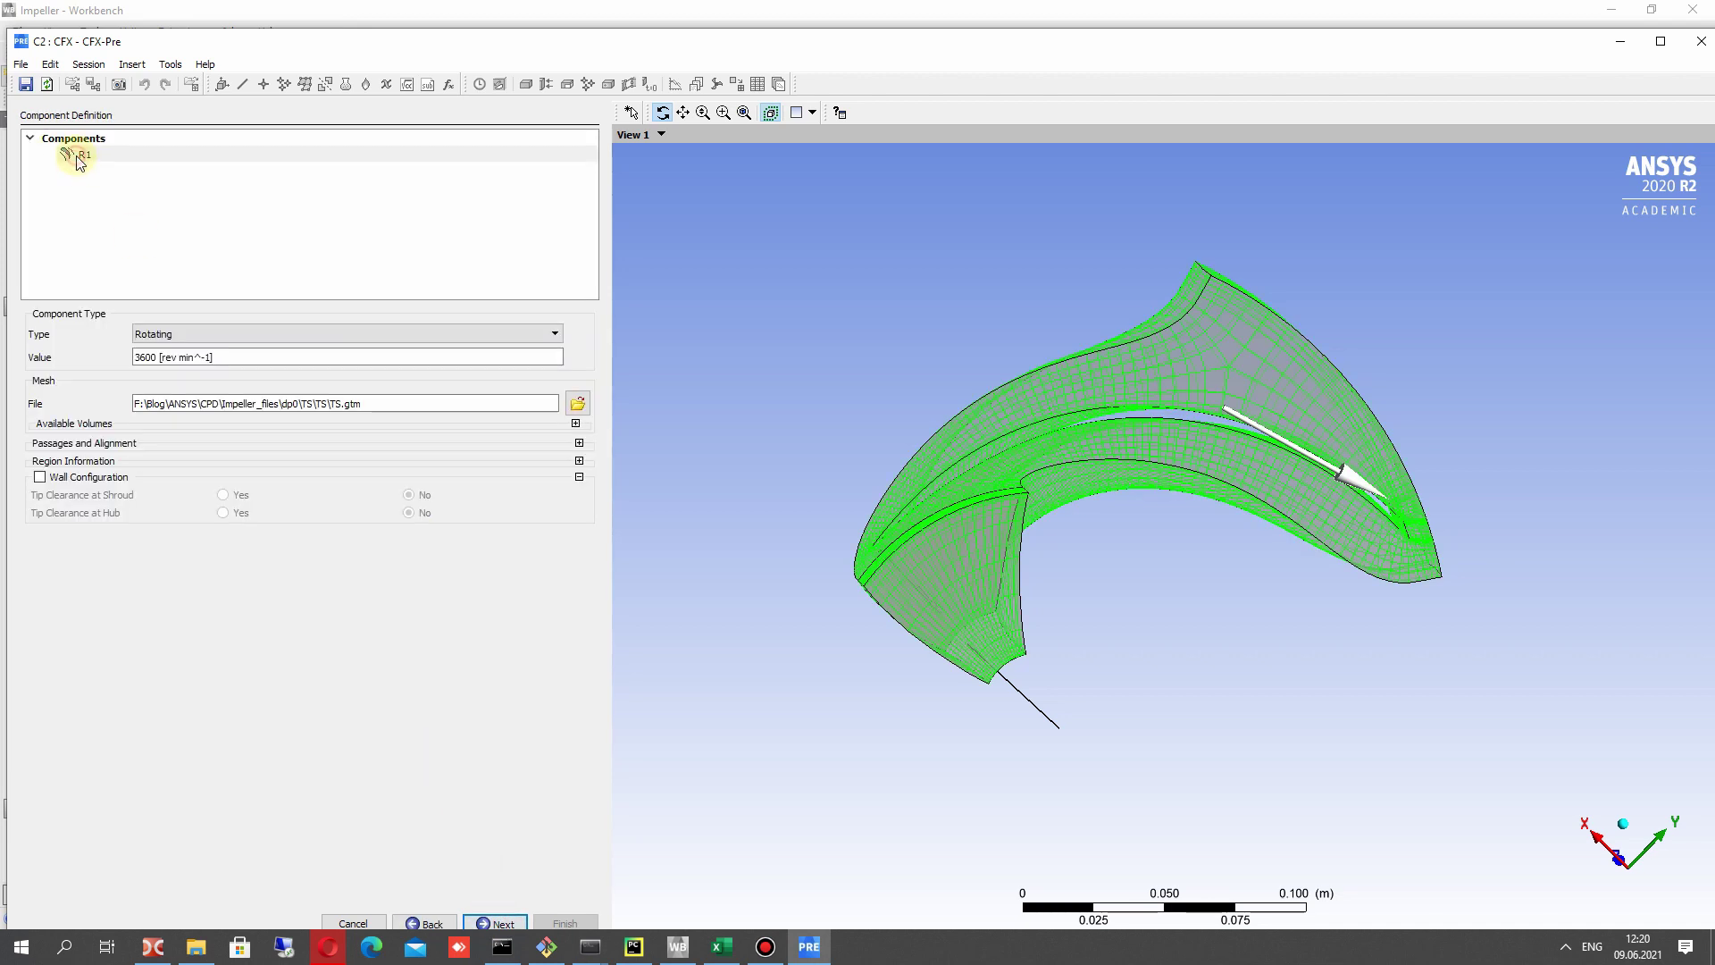
{"action": "left_click_drag", "start_coordinate": [1257, 607], "coordinate": [1195, 555]}
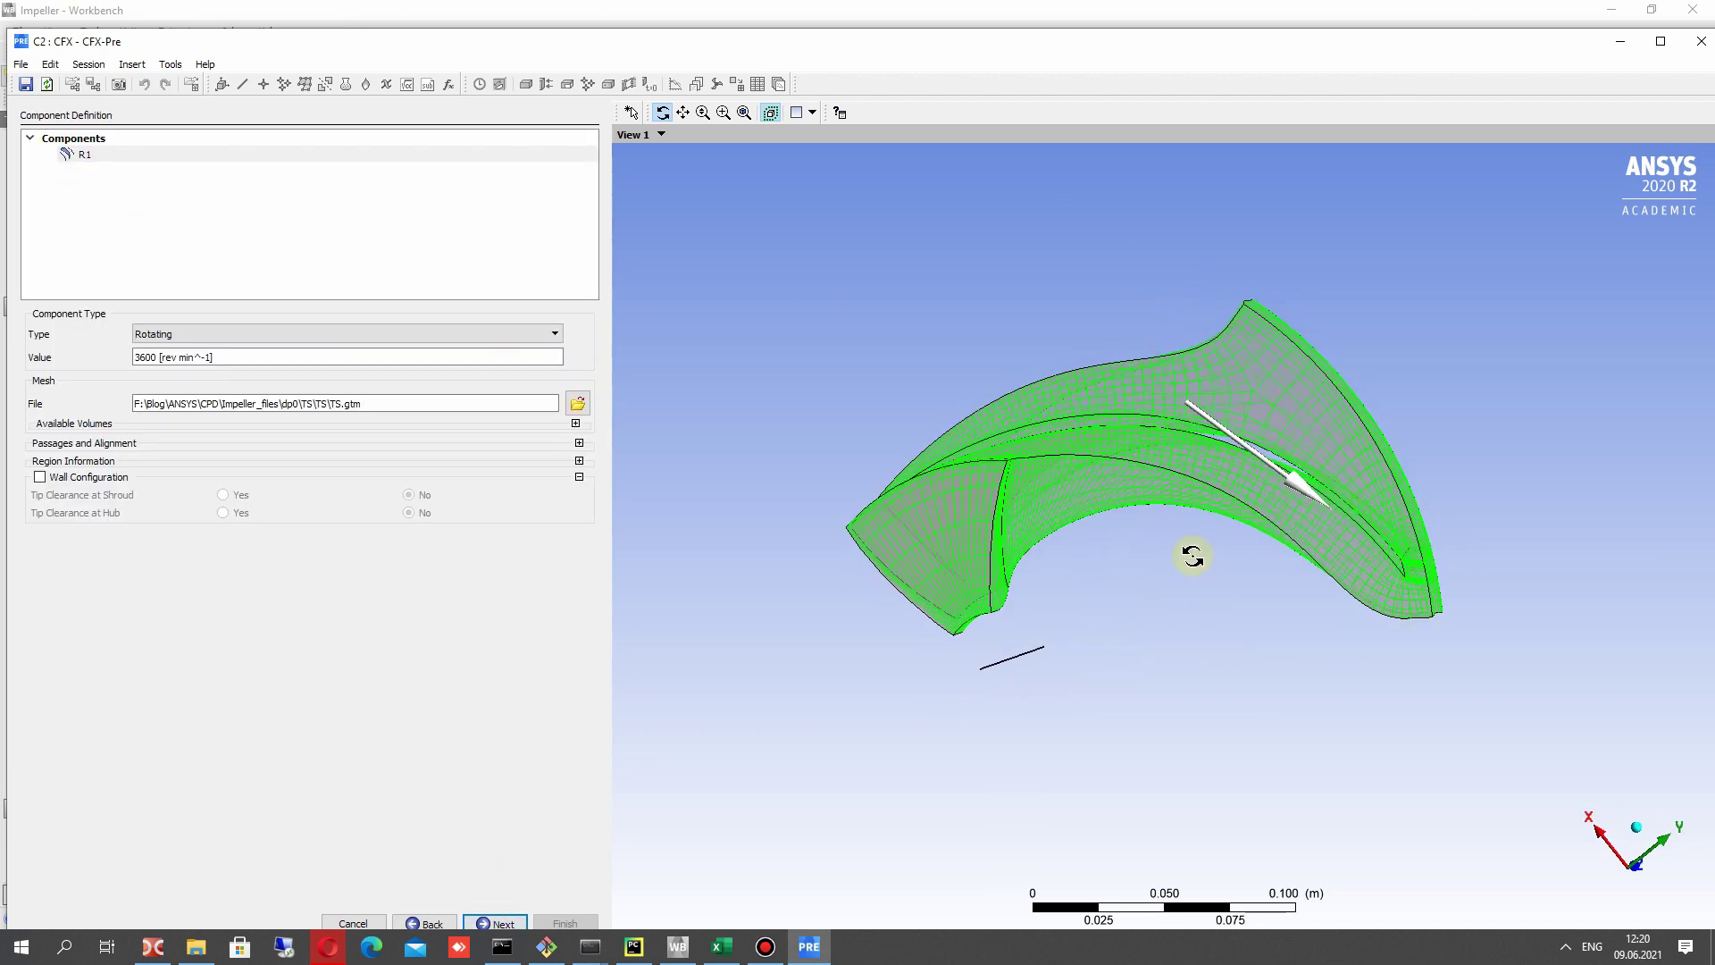
{"action": "left_click", "coordinate": [189, 356]}
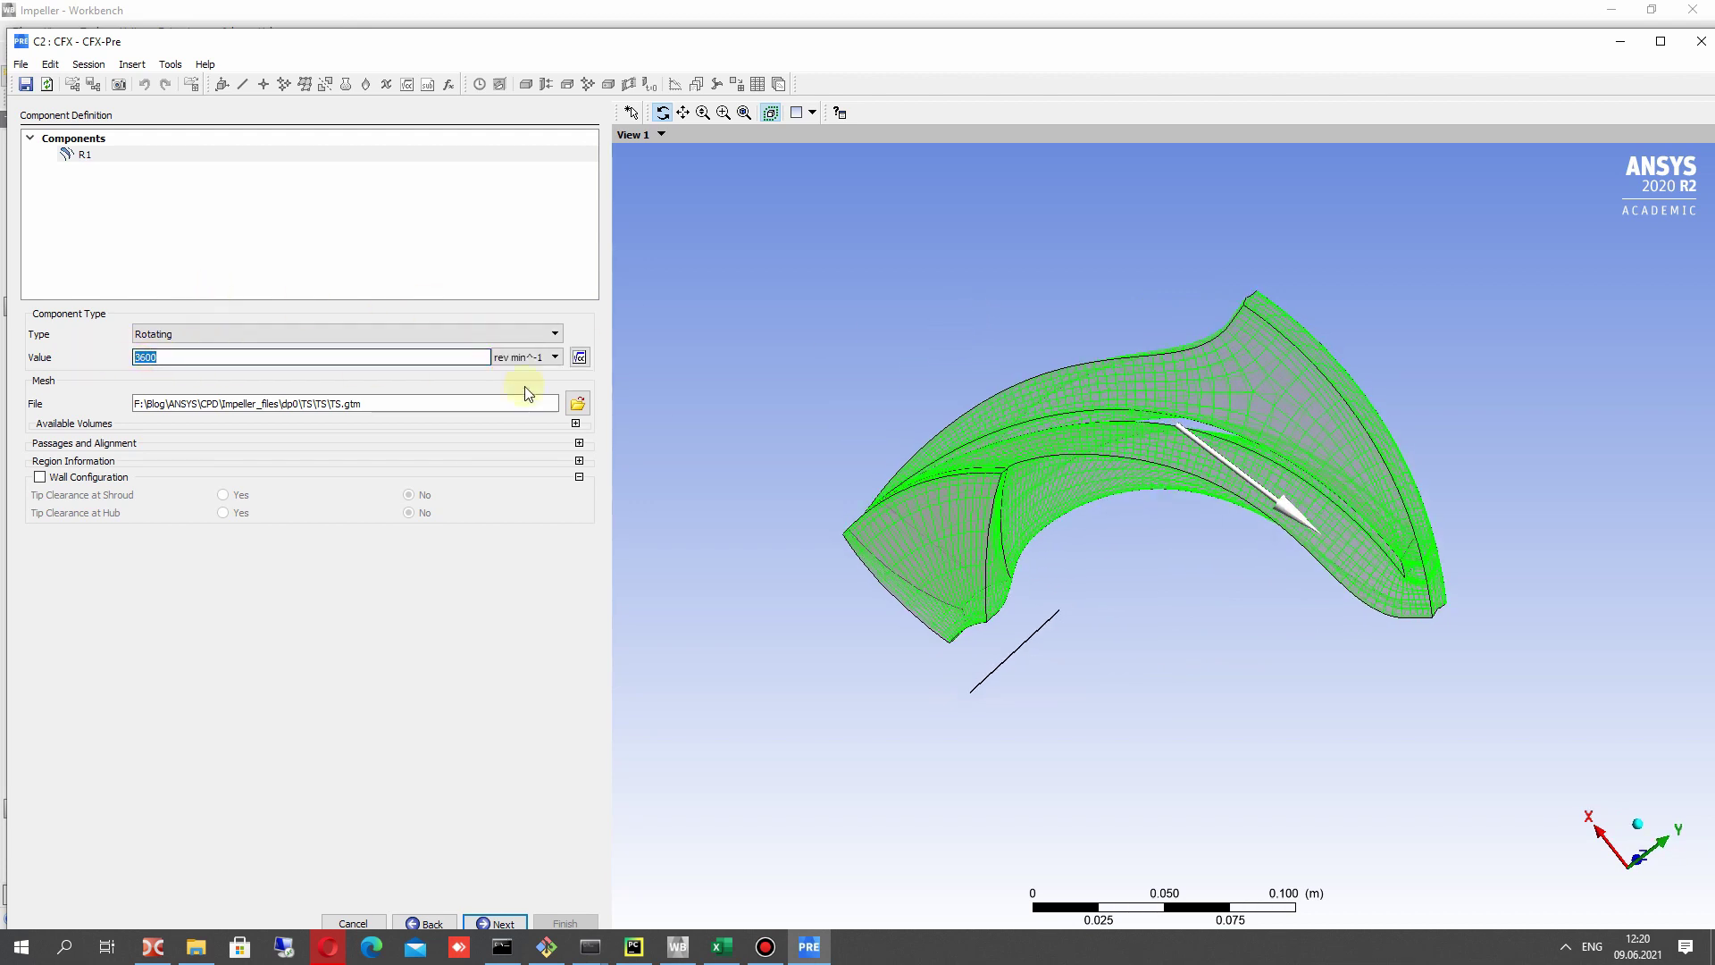
{"action": "left_click", "coordinate": [180, 357]}
{"action": "left_click", "coordinate": [241, 726]}
{"action": "left_click", "coordinate": [196, 946]}
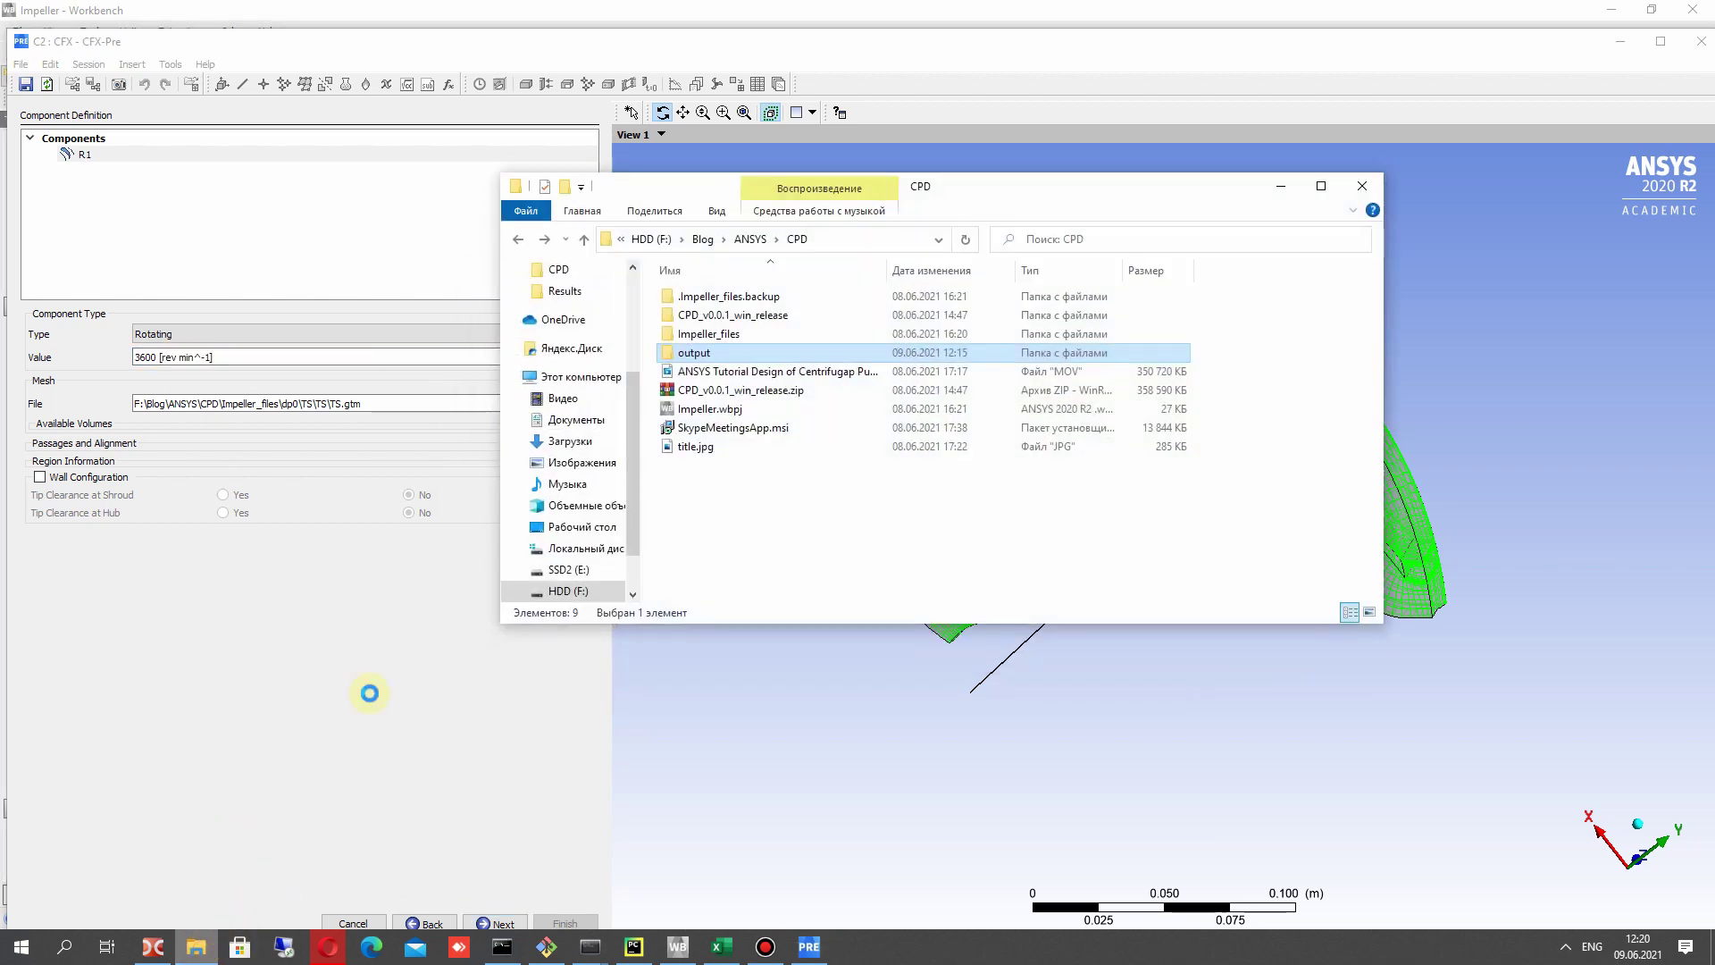
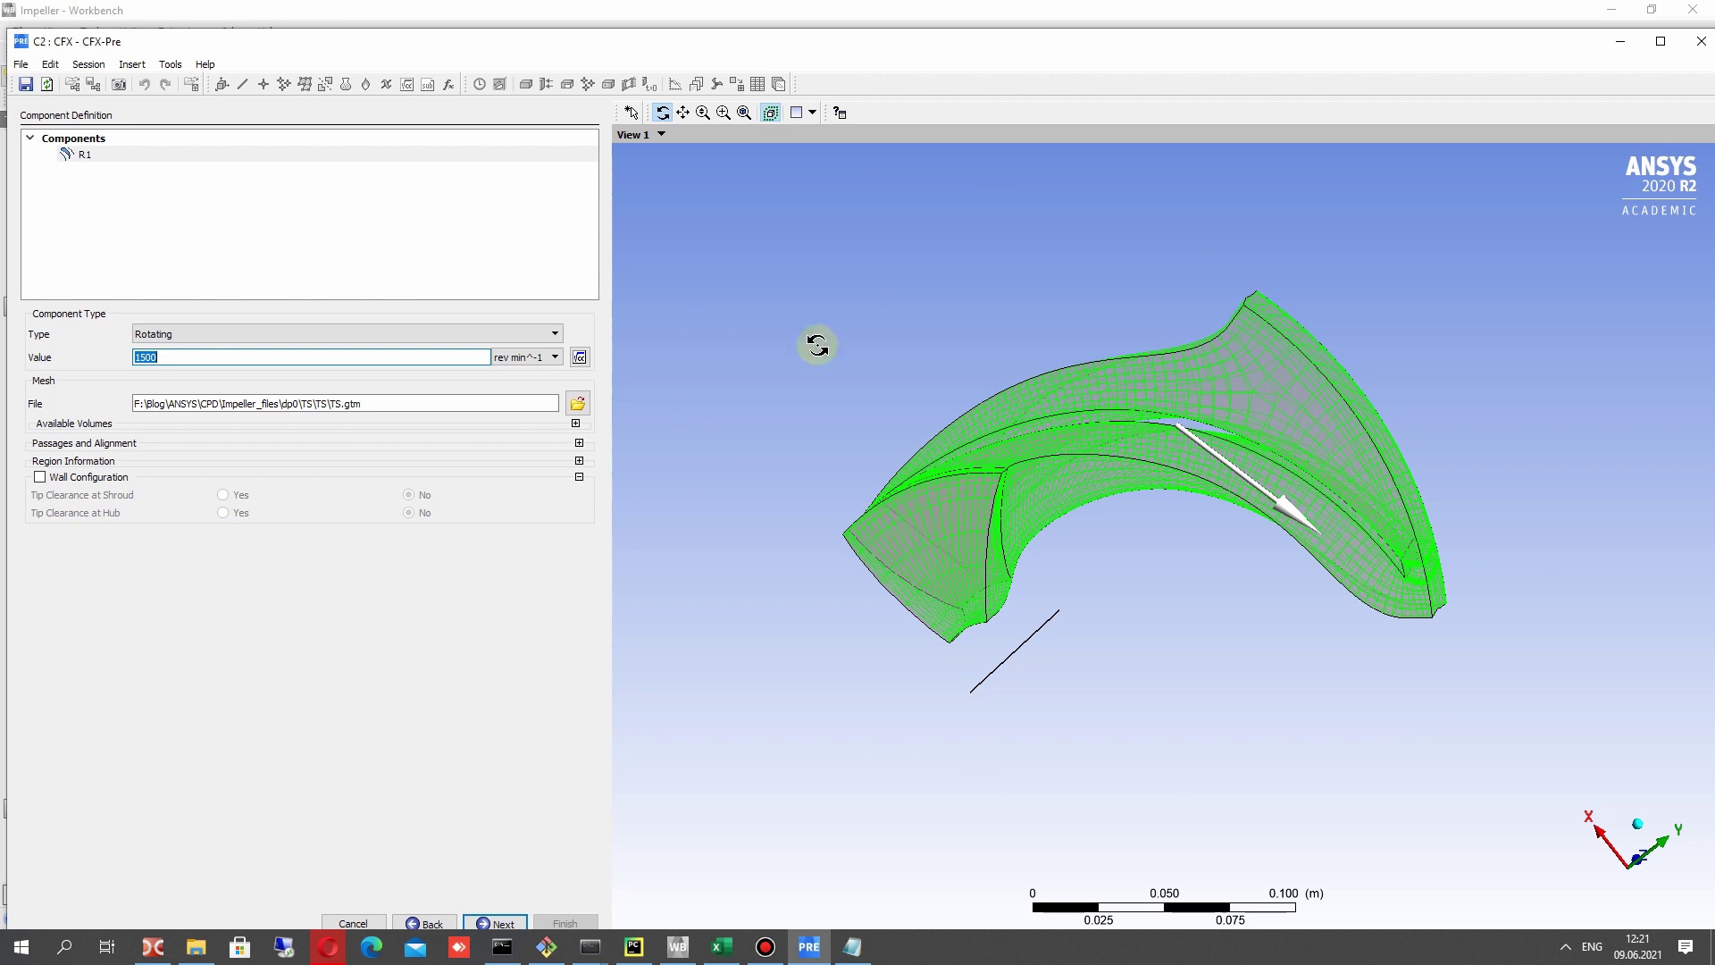
{"action": "left_click", "coordinate": [173, 362]}
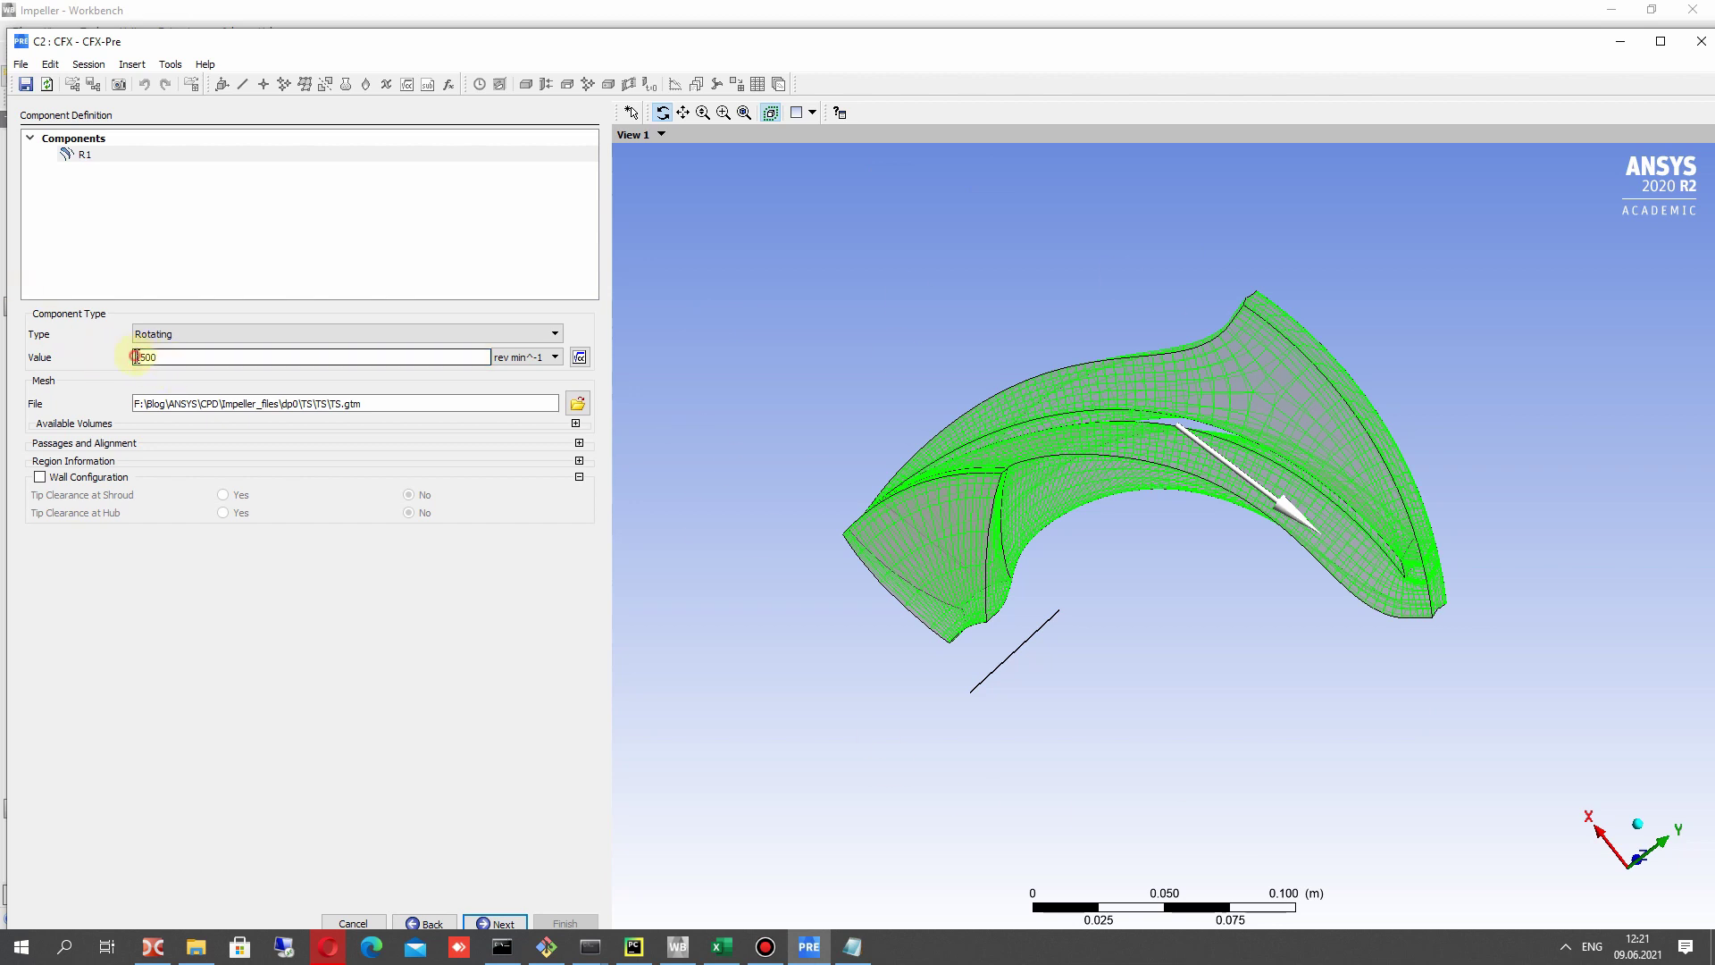
{"action": "key", "text": "Return"}
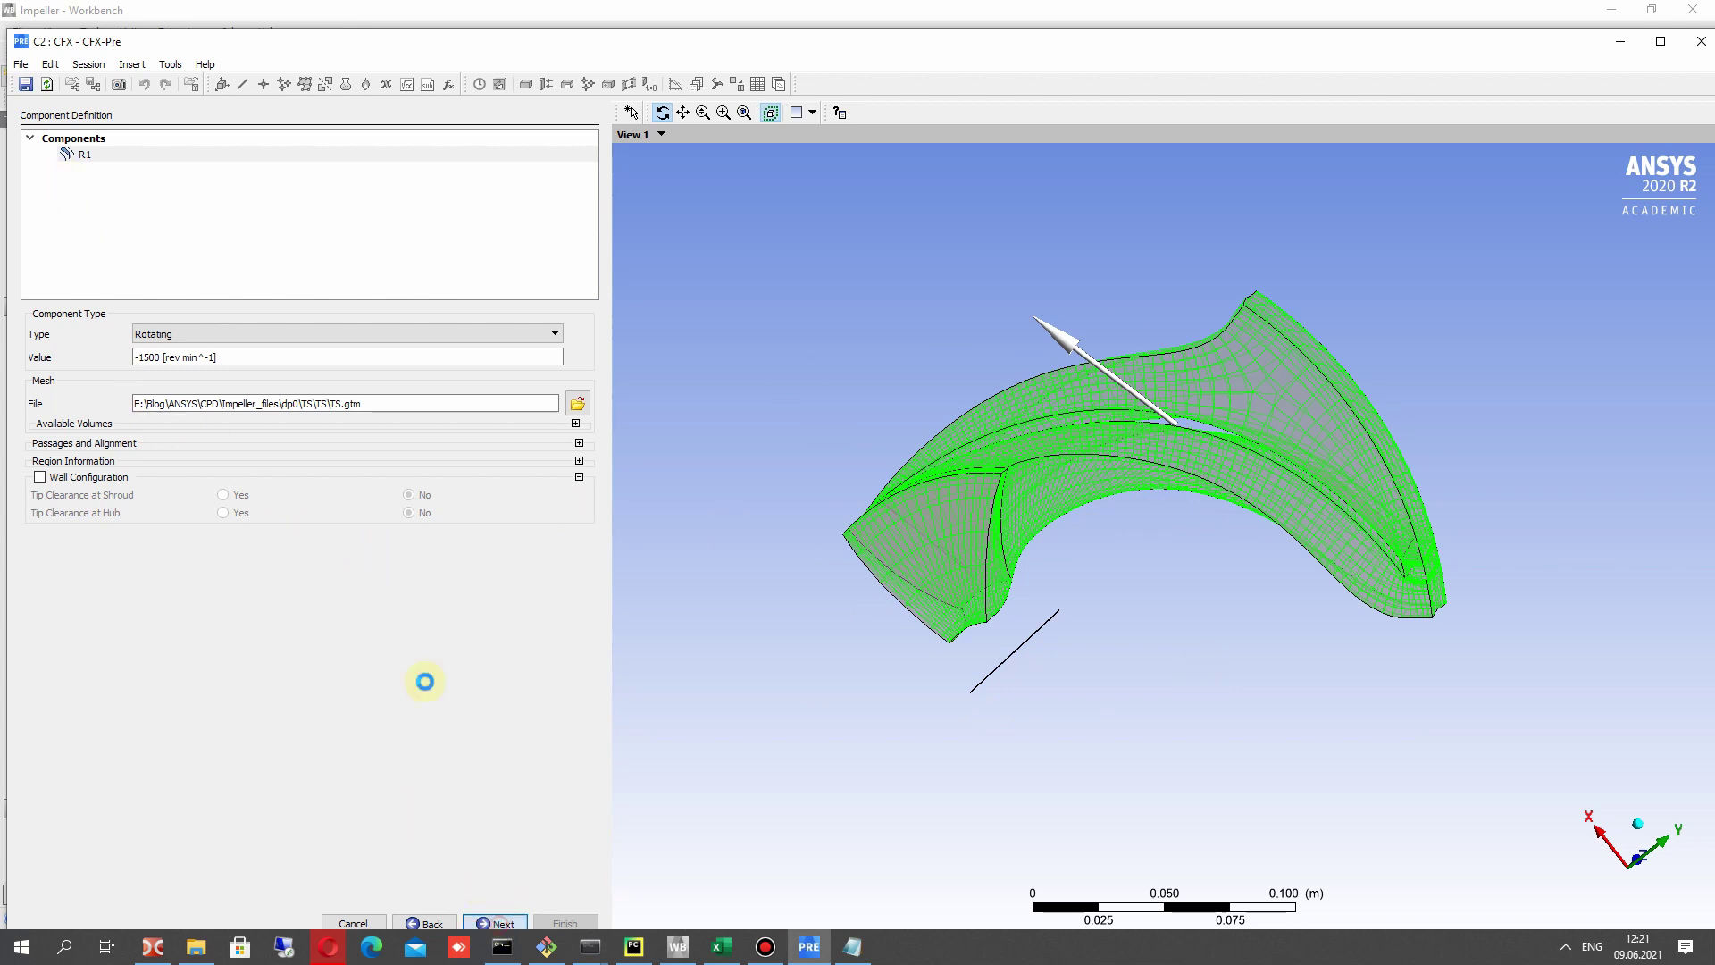
Advance to Physics Definition, select Water as the fluid and set the reference pressure to 0 atm.
{"action": "left_click", "coordinate": [84, 206]}
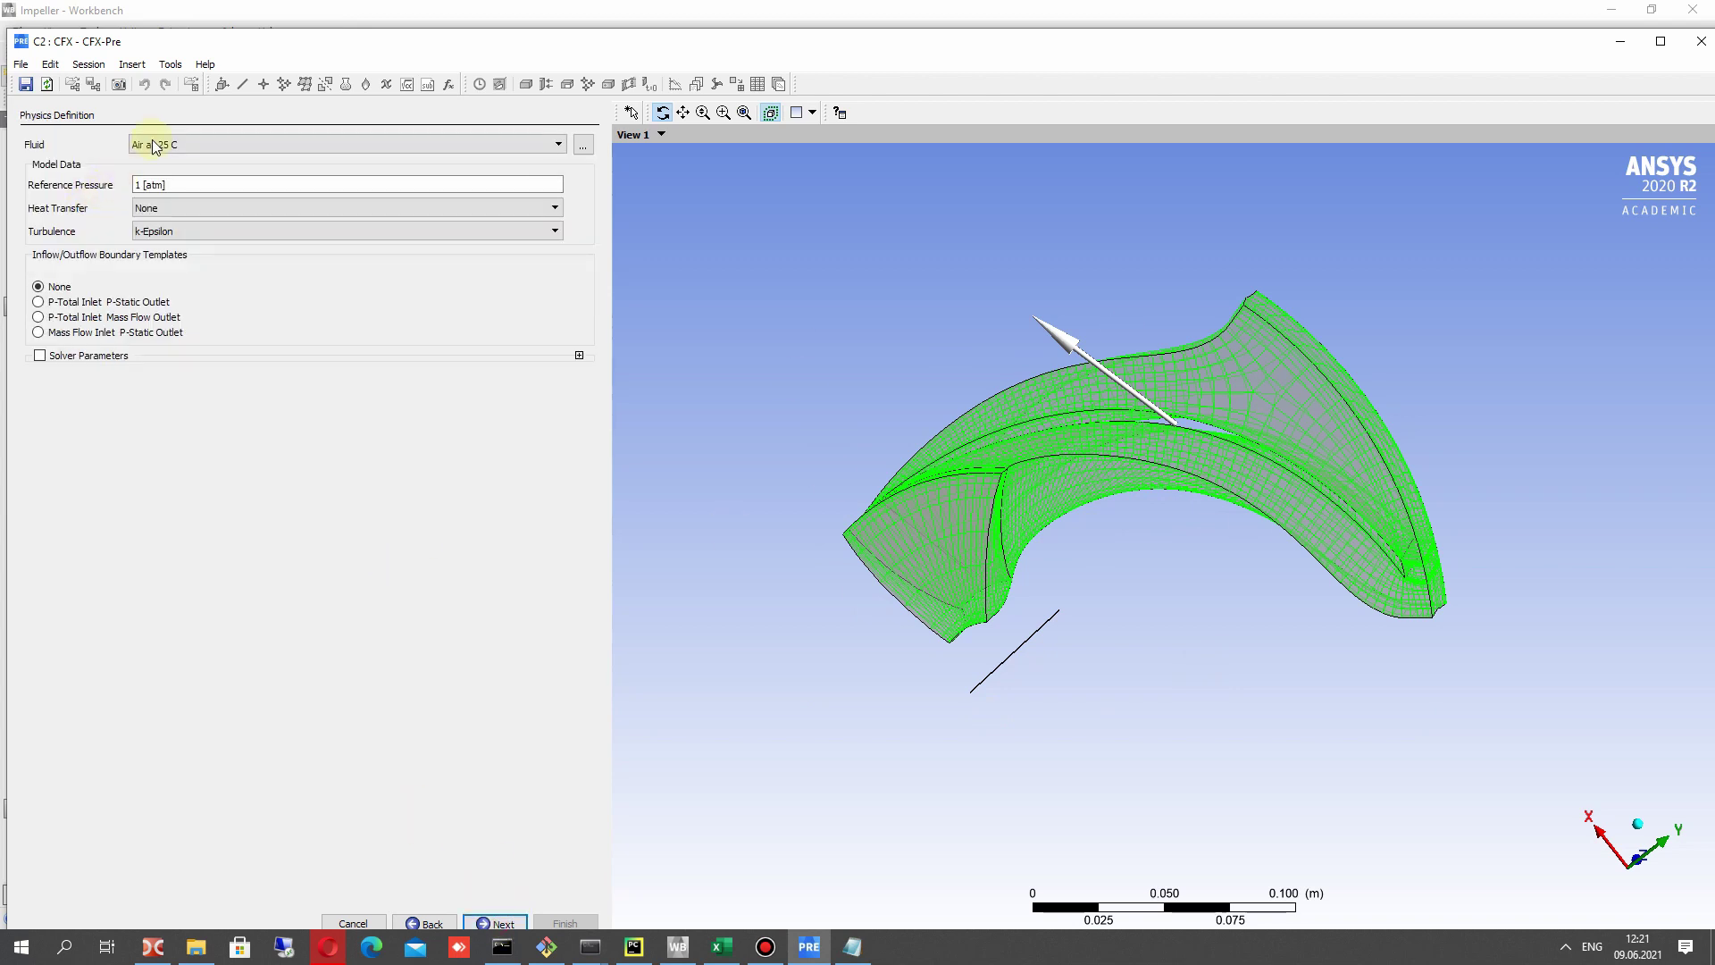
{"action": "left_click", "coordinate": [152, 144]}
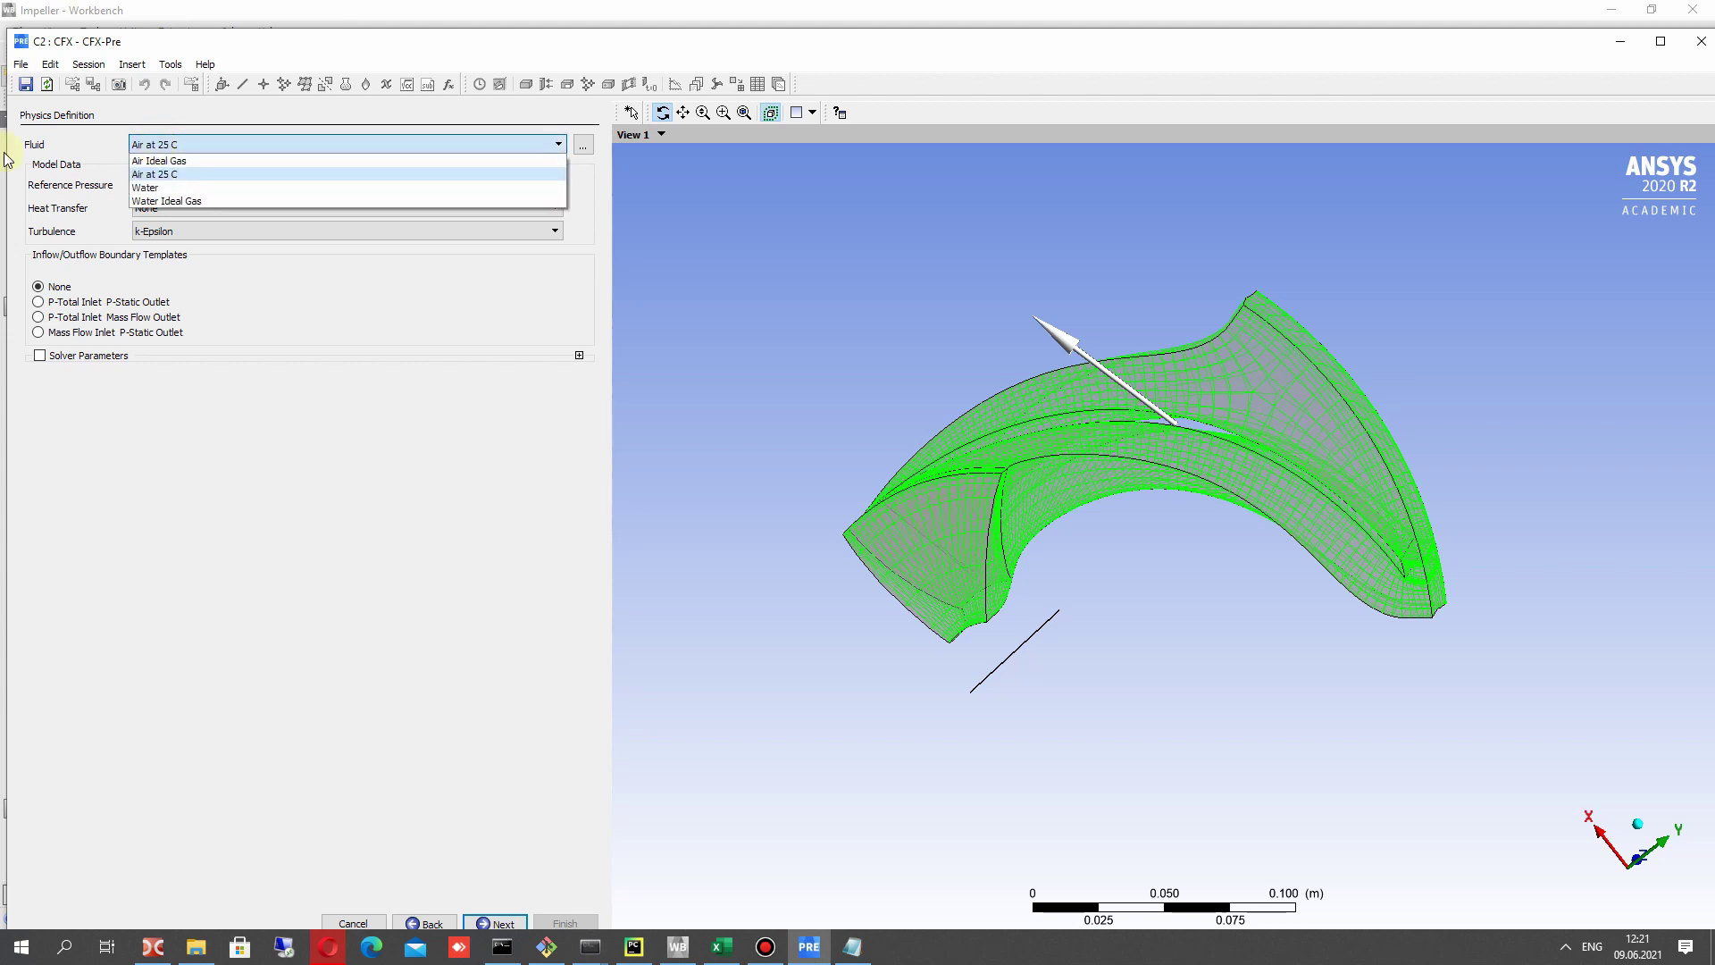
{"action": "left_click", "coordinate": [150, 188]}
{"action": "left_click", "coordinate": [153, 185]}
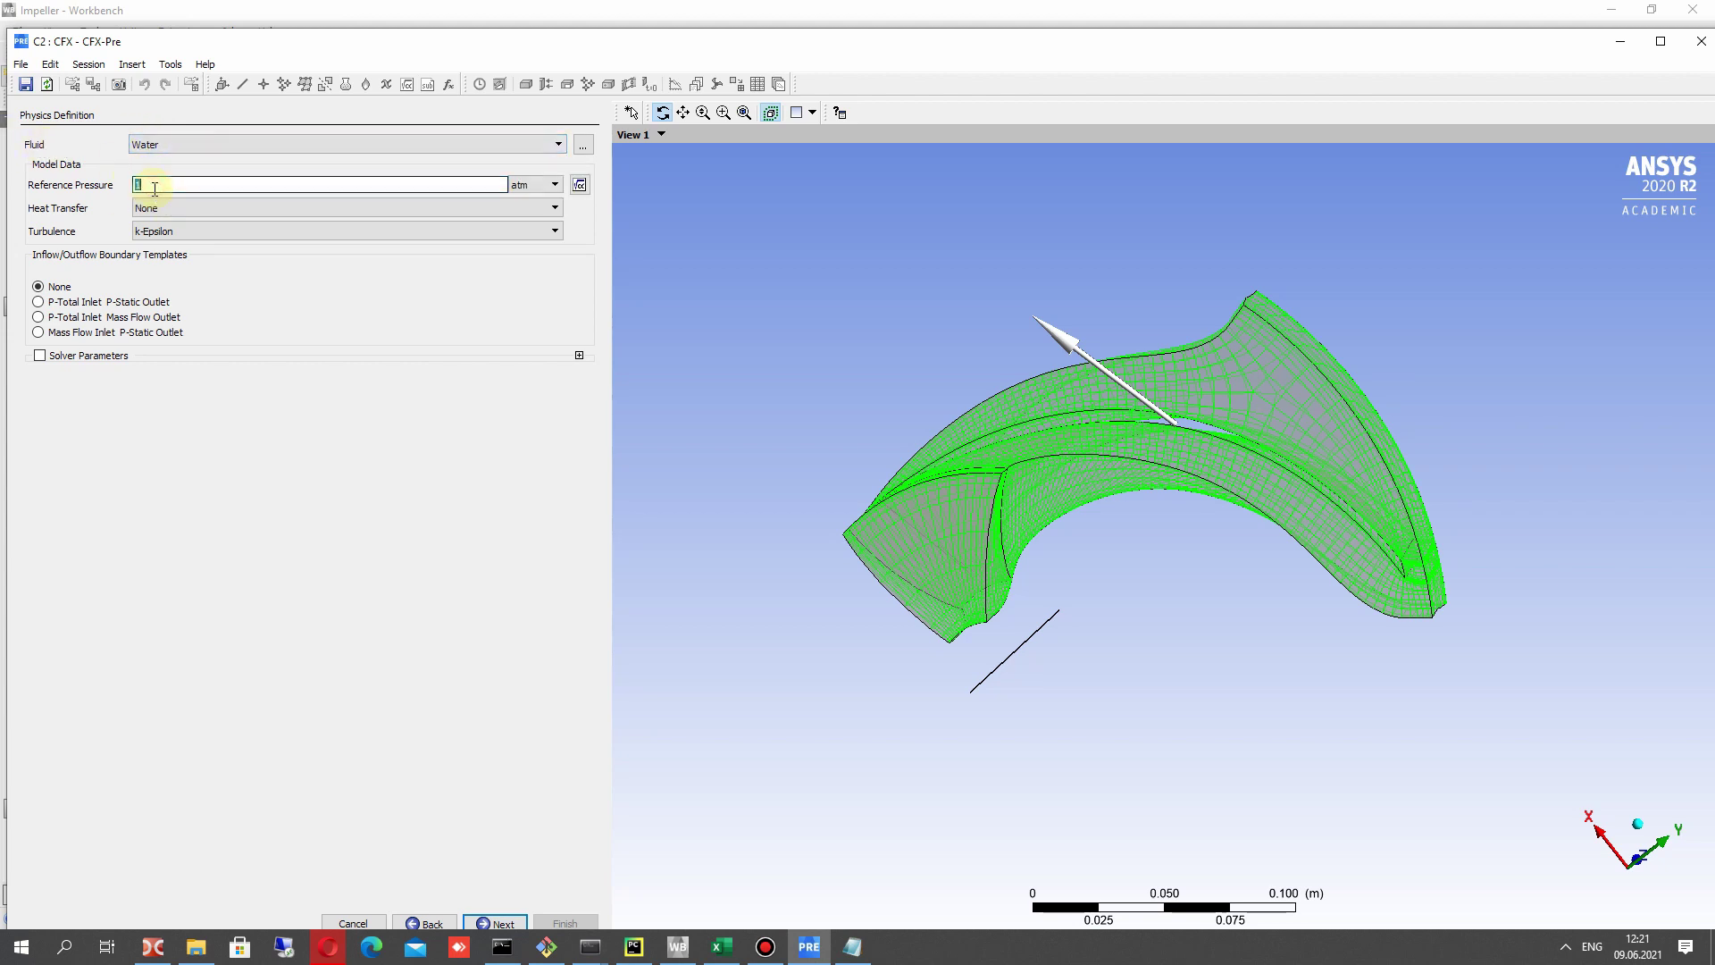
{"action": "type", "text": "0"}
{"action": "left_click", "coordinate": [383, 551]}
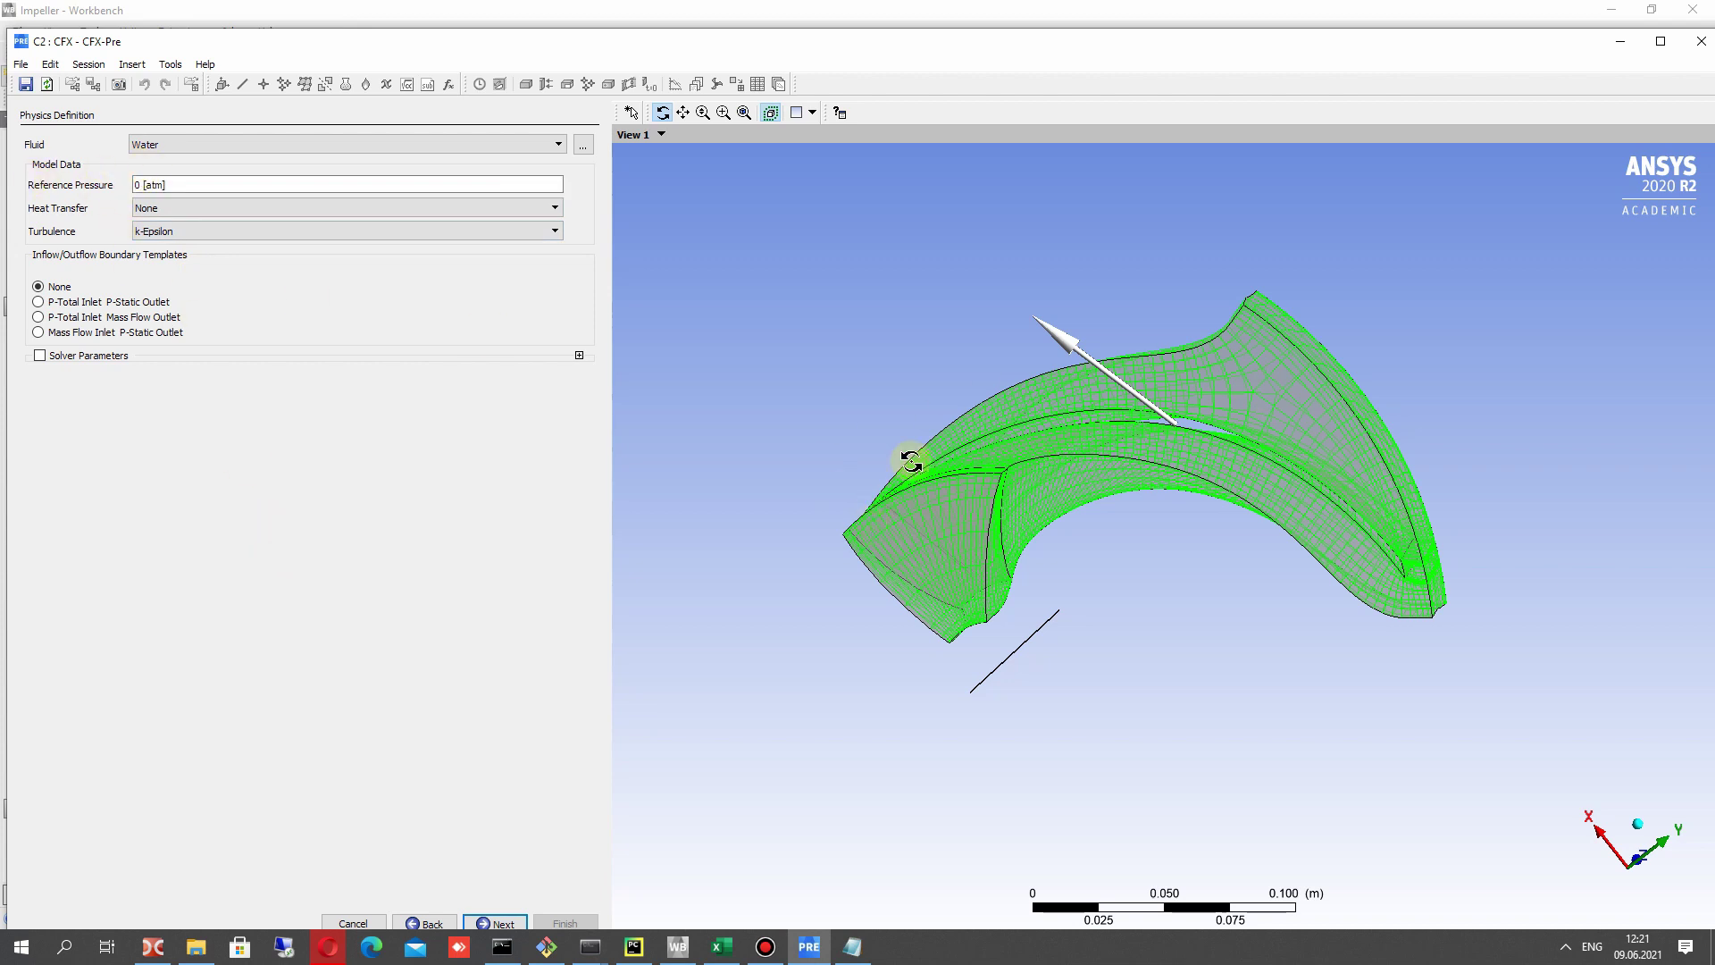
Apply the P-Total Inlet Mass Flow Outlet boundary template with an inflow total pressure of 1 atm.
{"action": "left_click", "coordinate": [76, 304]}
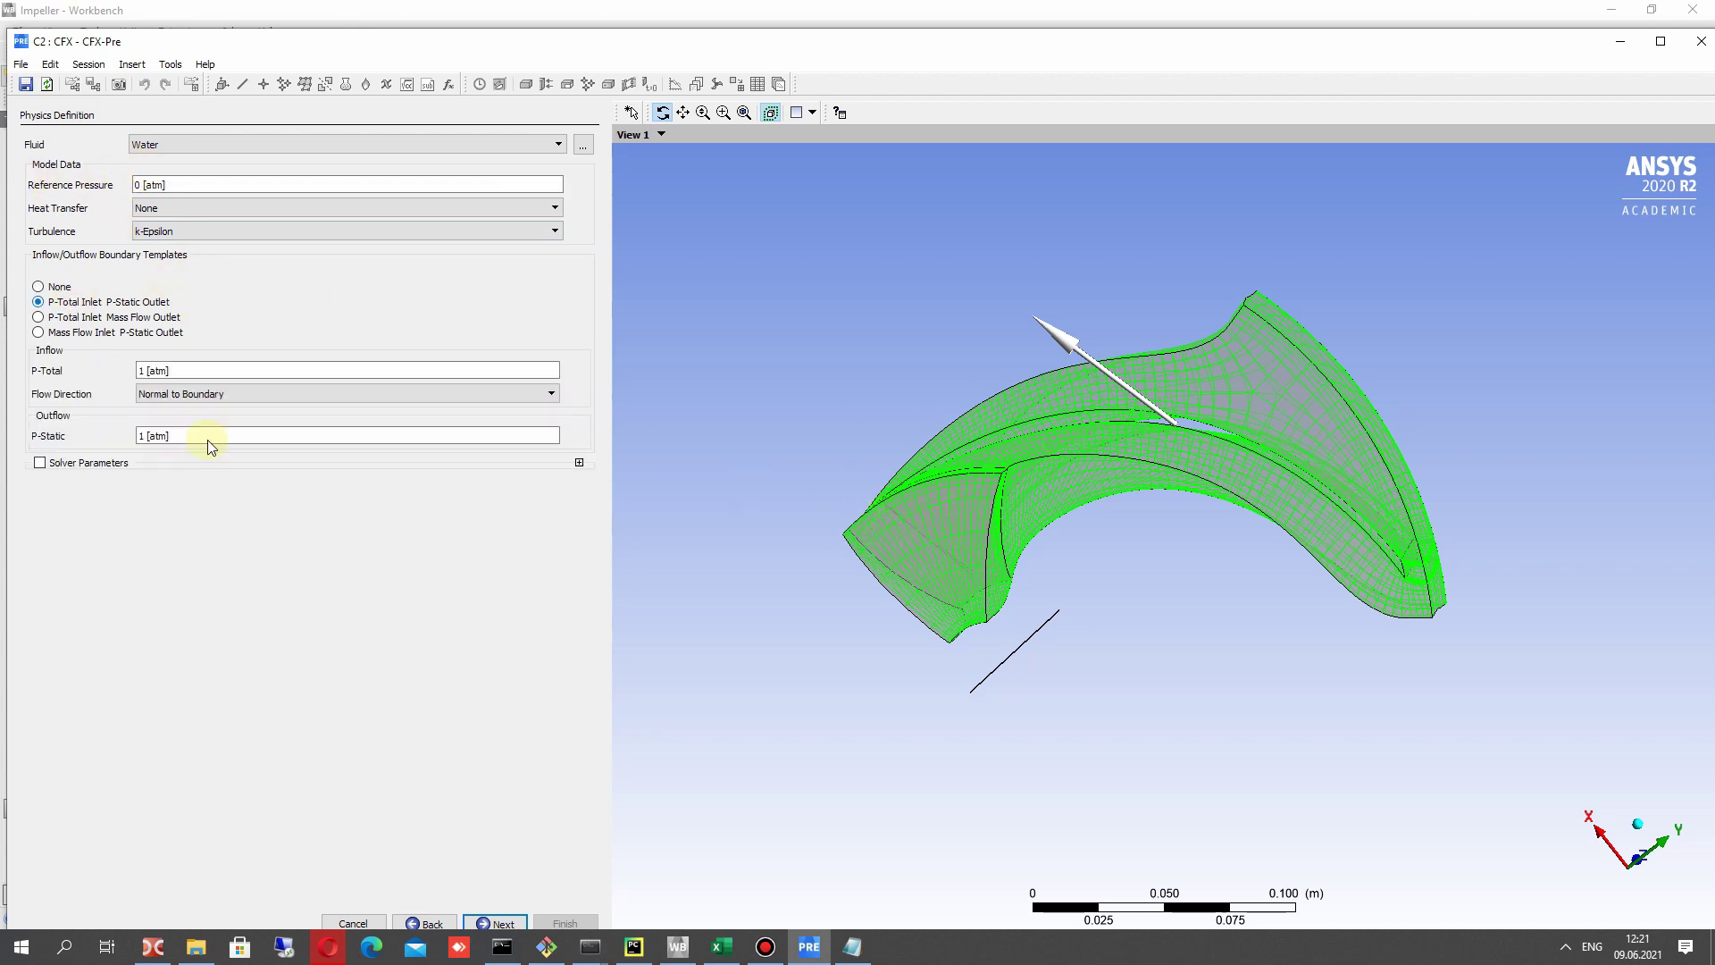
{"action": "left_click", "coordinate": [96, 318]}
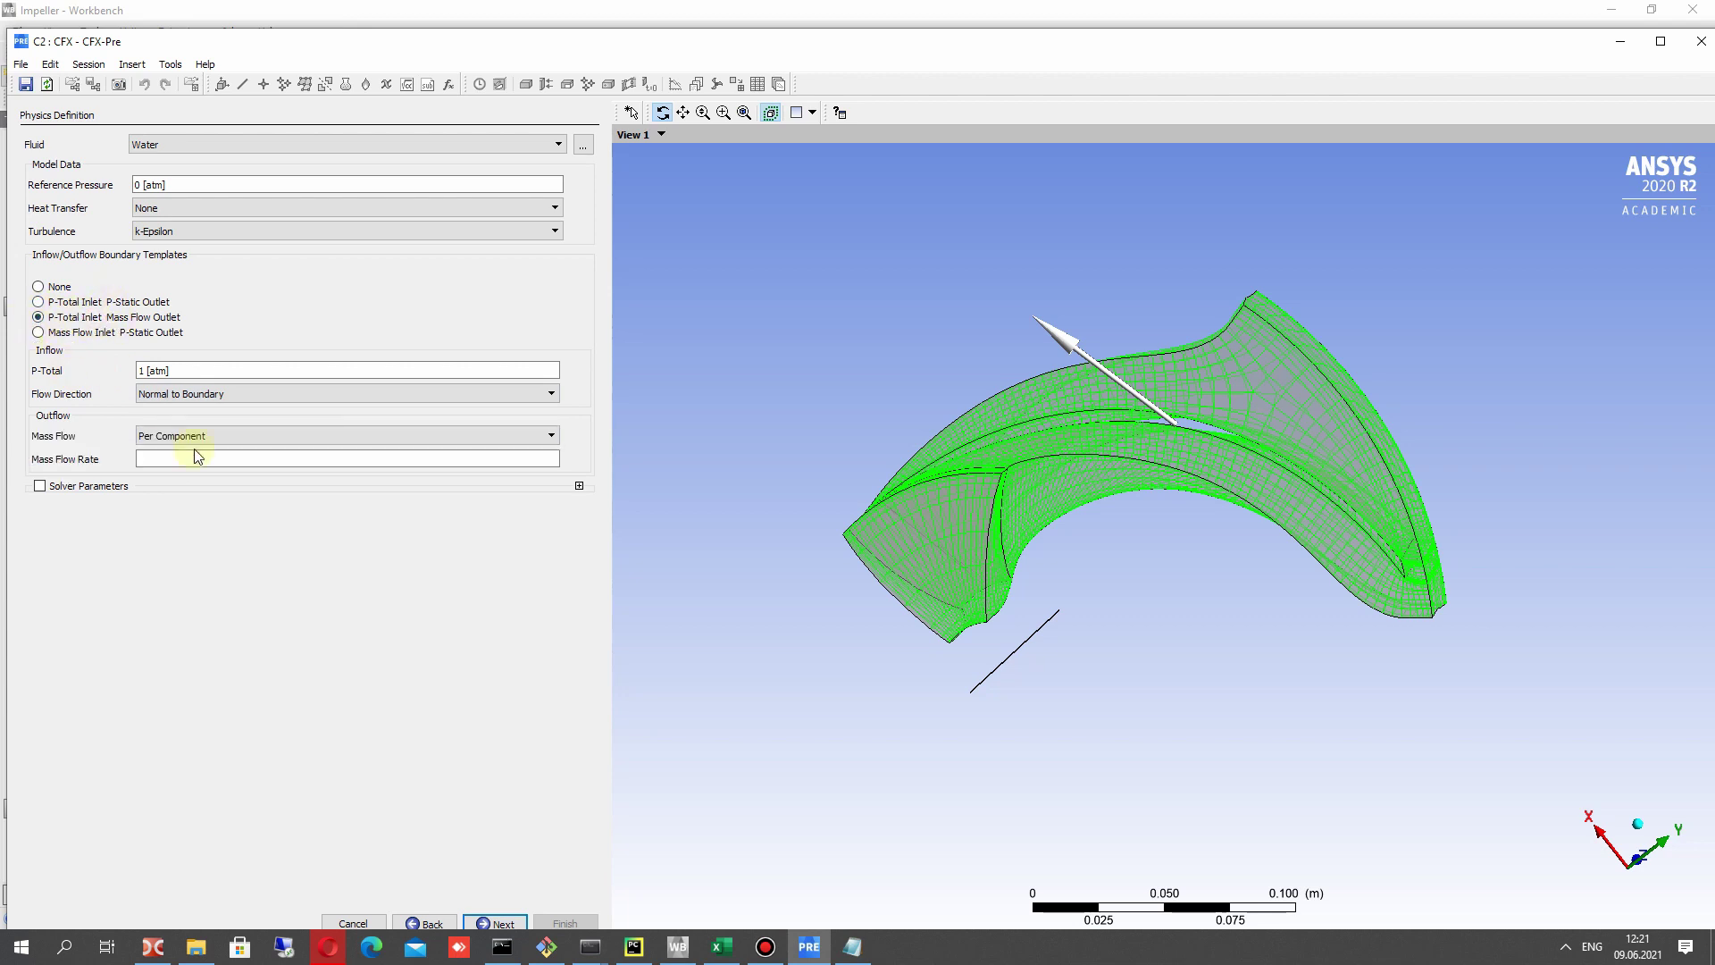
{"action": "left_click", "coordinate": [148, 370]}
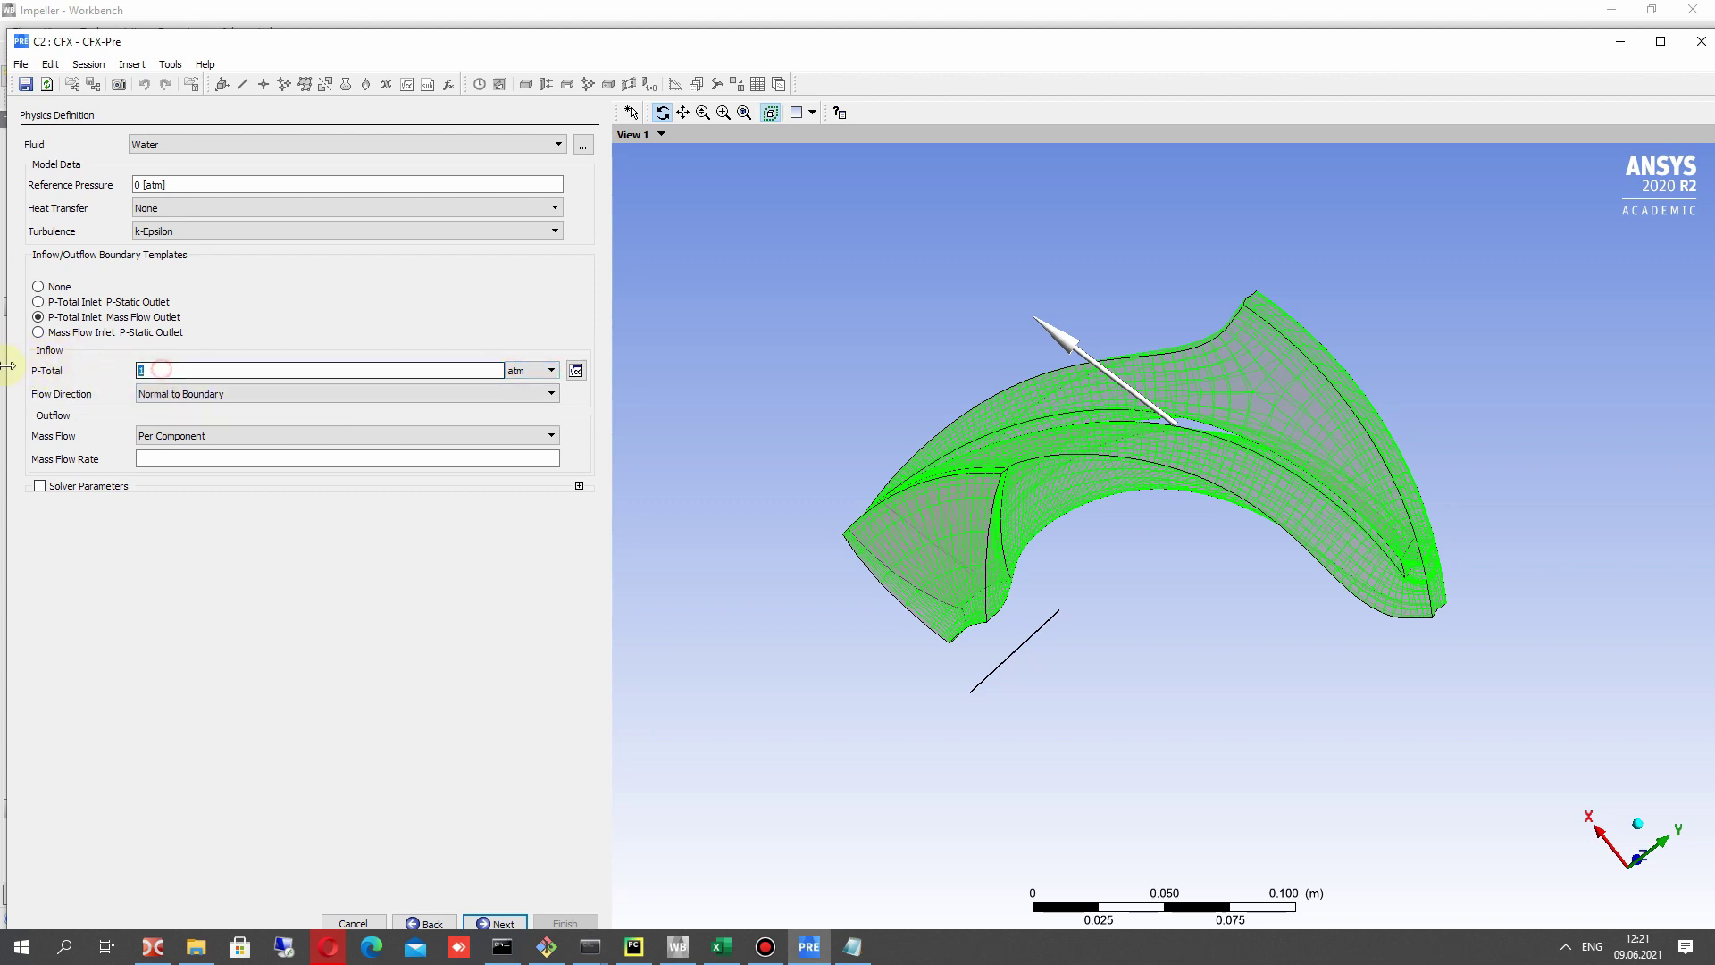
{"action": "left_click", "coordinate": [169, 458]}
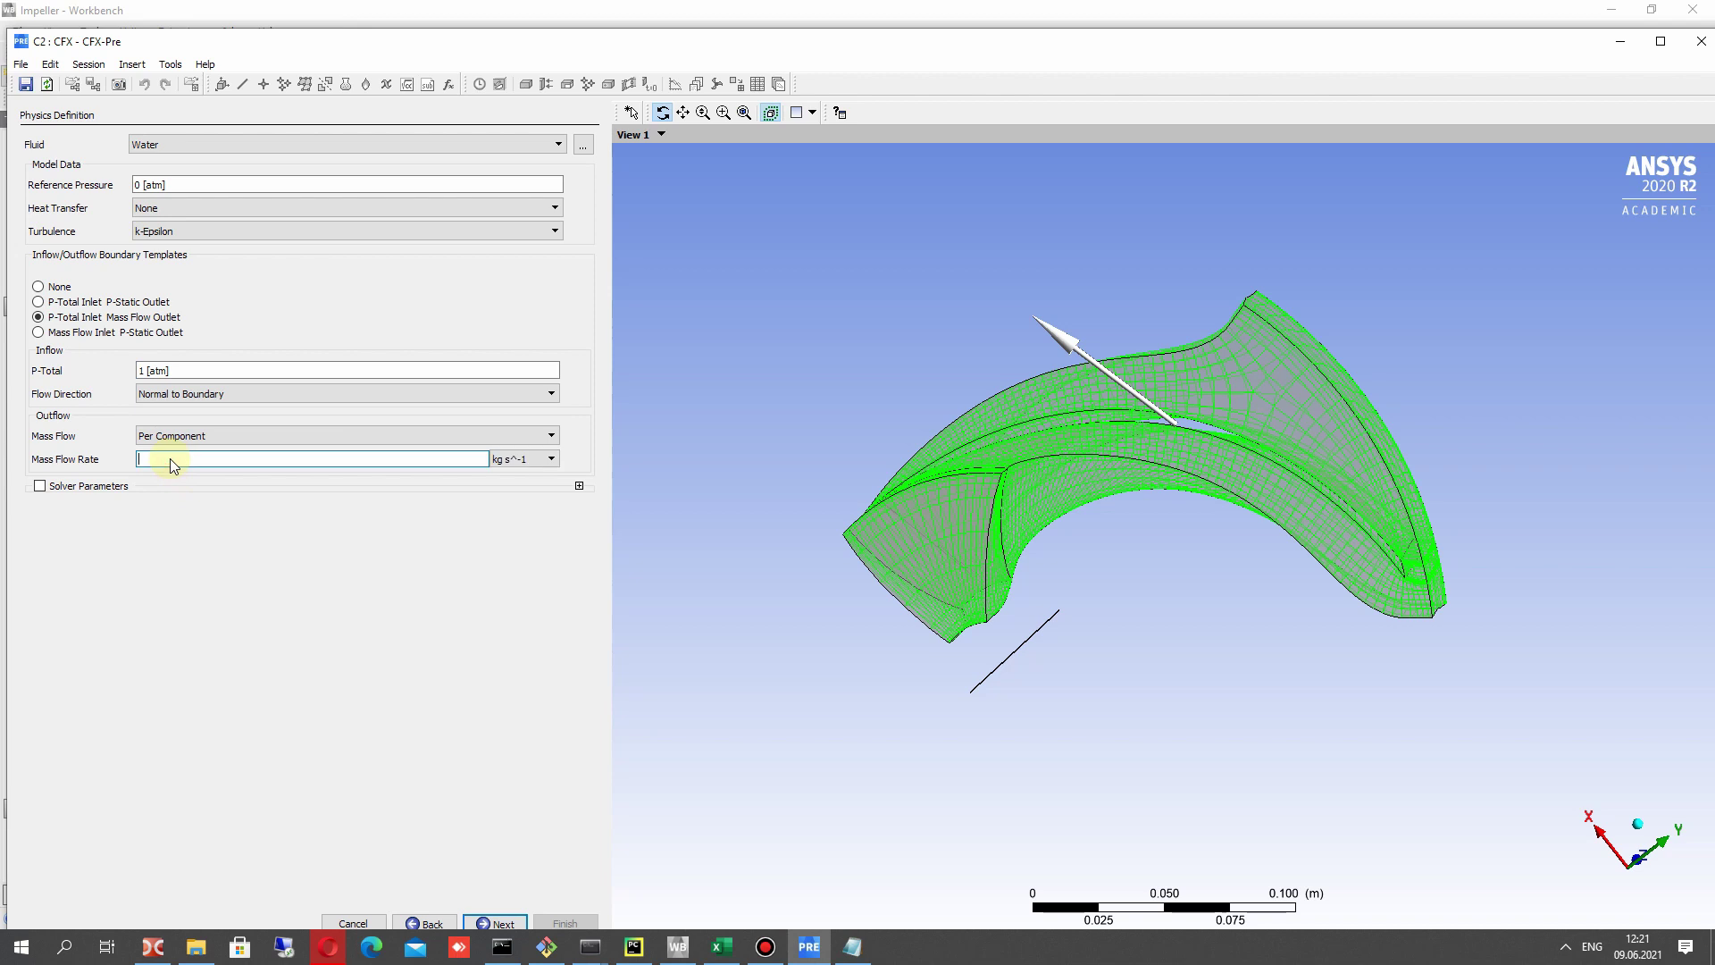
Switch to impeller_parameters.txt in Notepad and append ", Mass Flow Rate = Q/3600*997 = " to the Volume Flow Rate line.
{"action": "left_click", "coordinate": [872, 944]}
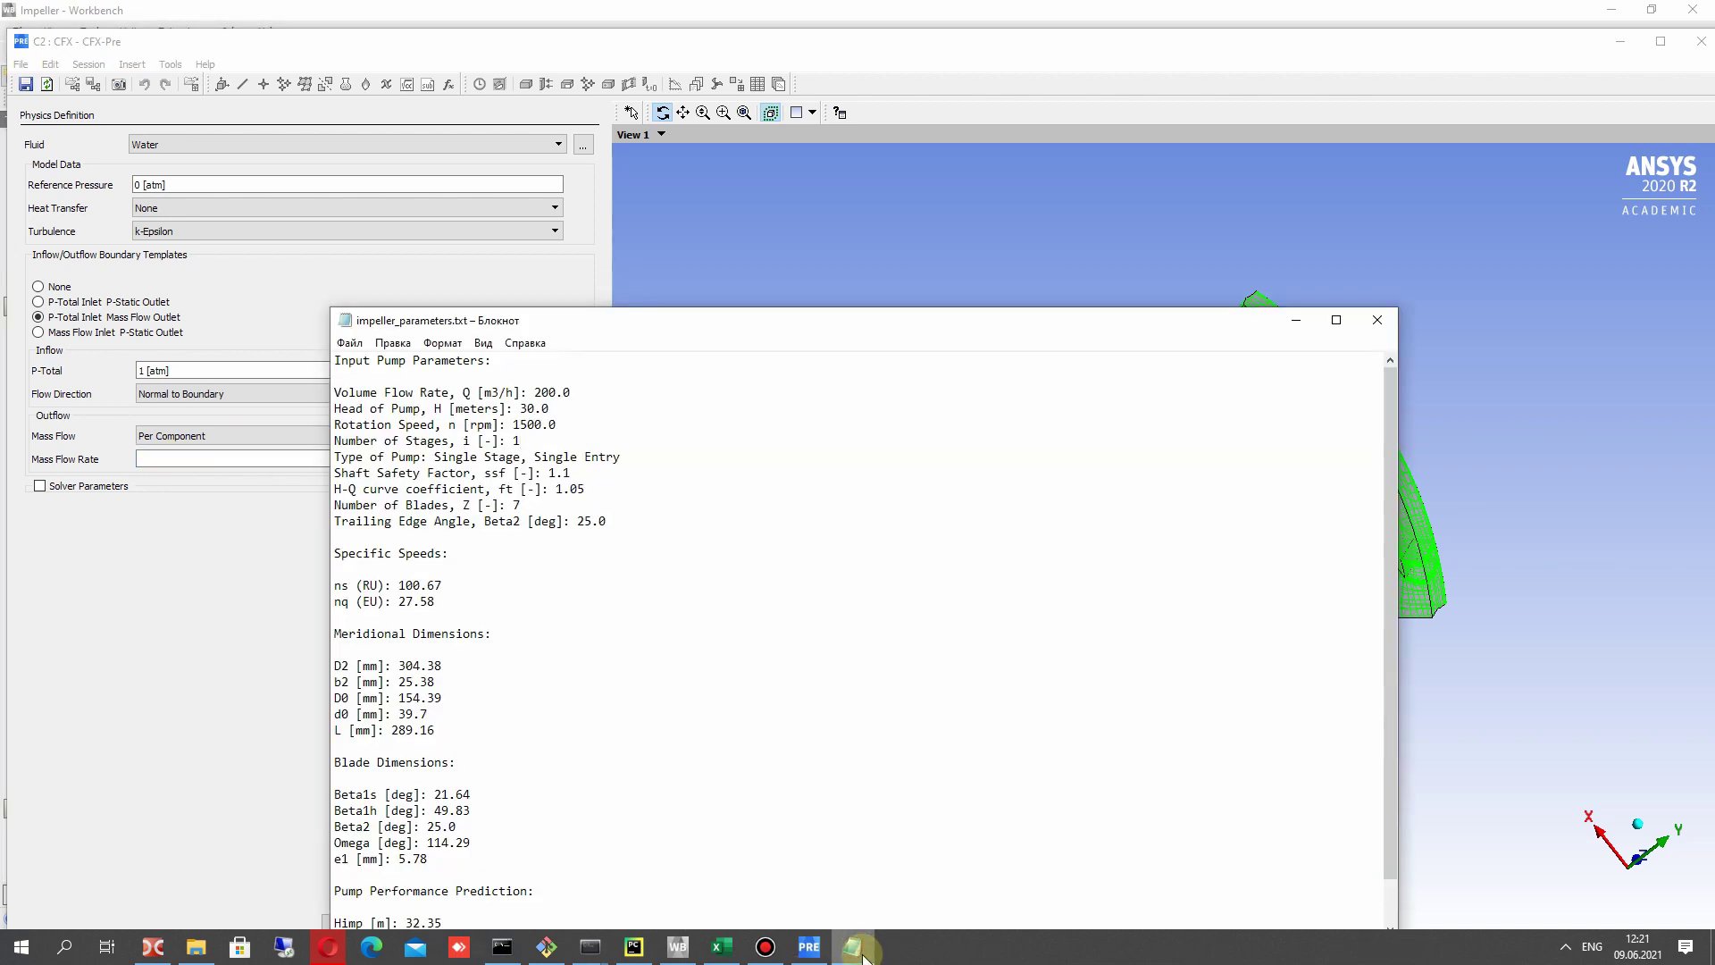
{"action": "double_click", "coordinate": [551, 393]}
{"action": "left_click_drag", "start_coordinate": [335, 392], "coordinate": [429, 392]}
{"action": "left_click", "coordinate": [585, 395]}
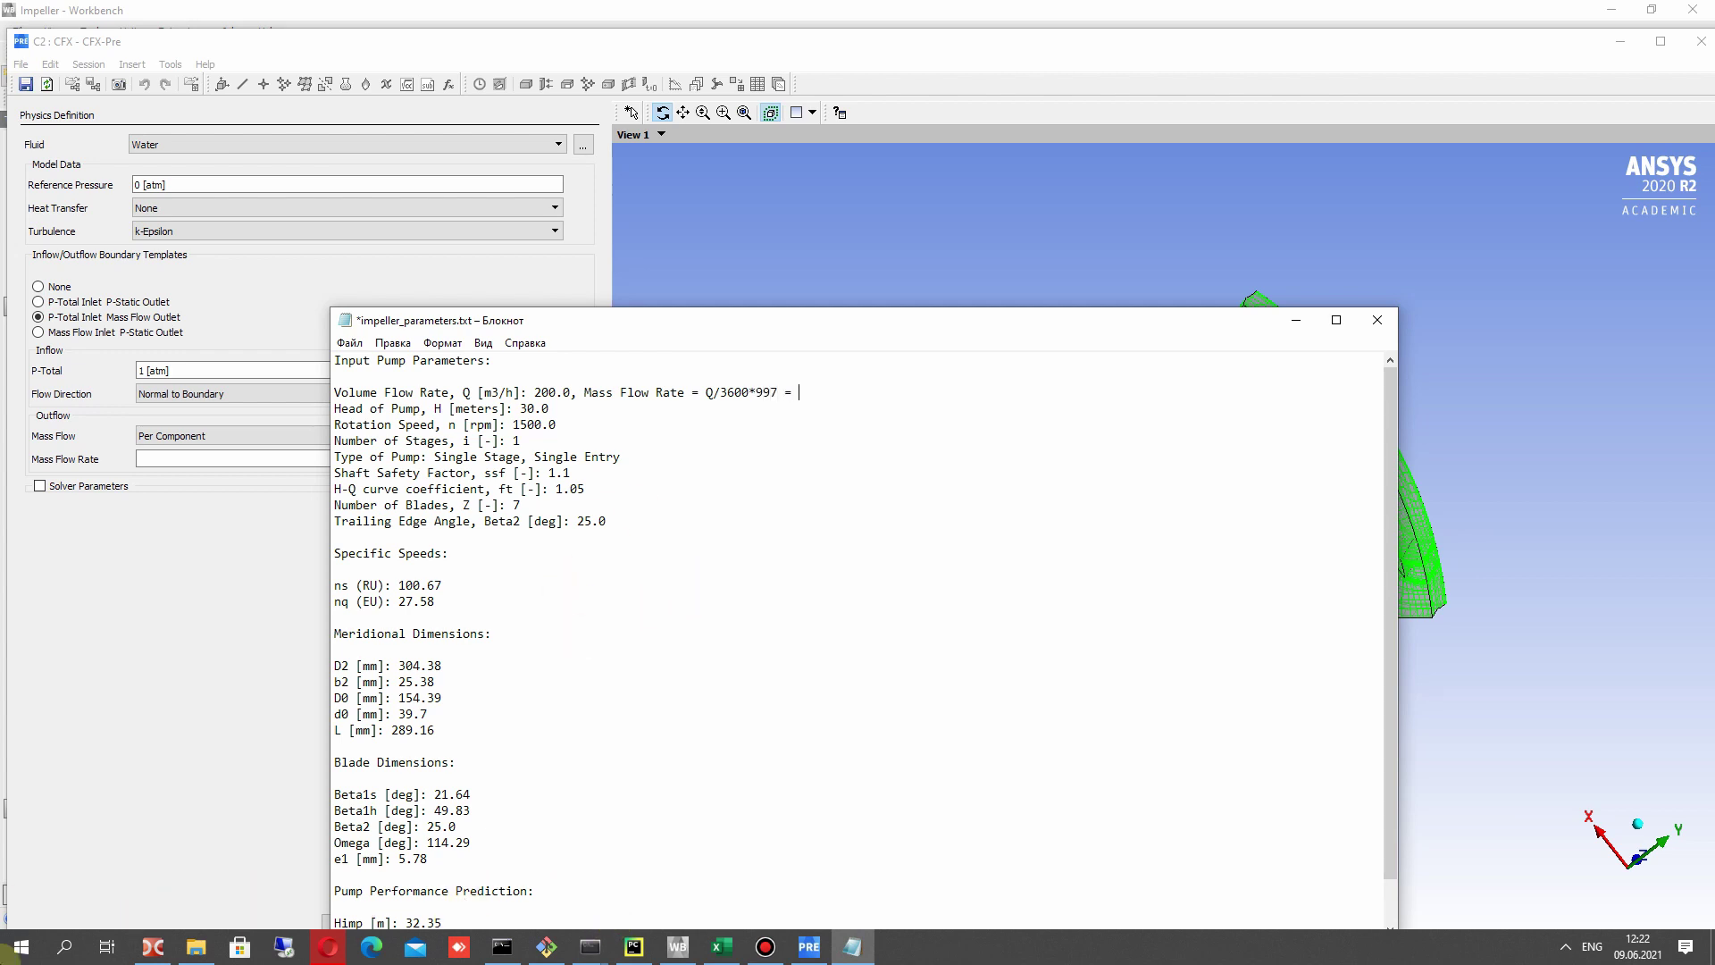
Open Calculator, compute 200/3600*997 for the mass flow rate and copy the result.
{"action": "left_click", "coordinate": [10, 947]}
{"action": "type", "text": "ca"}
{"action": "key", "text": "Return"}
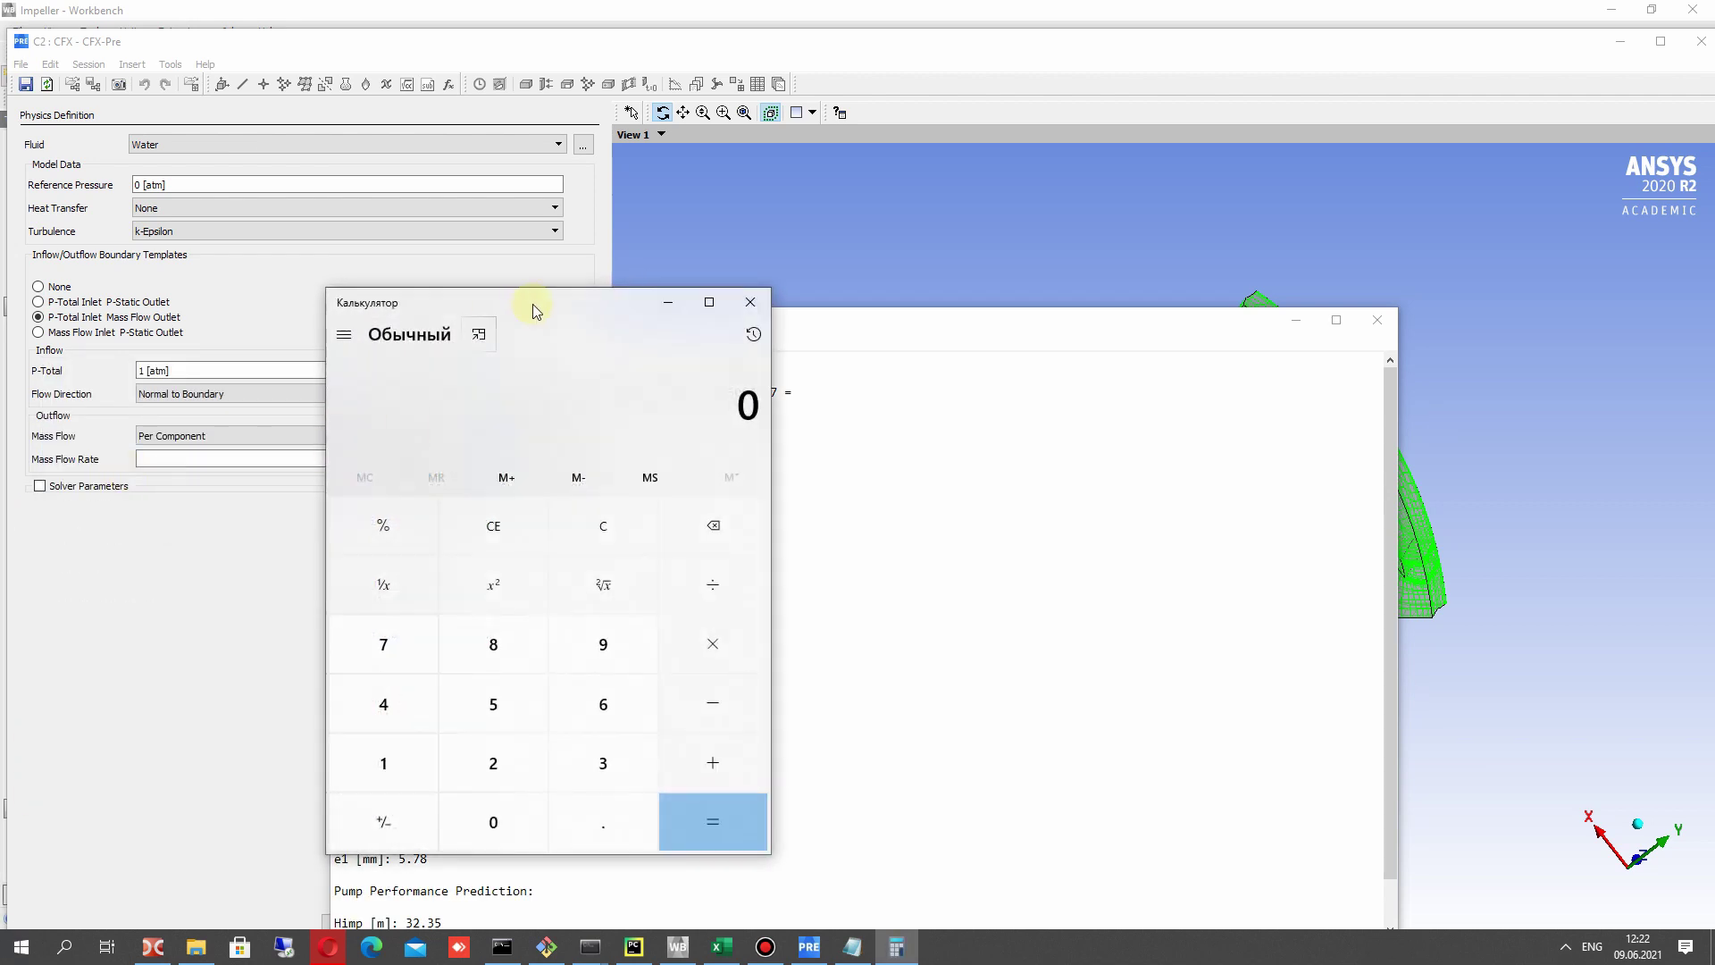
{"action": "left_click_drag", "start_coordinate": [965, 344], "coordinate": [1057, 344]}
{"action": "type", "text": "200"}
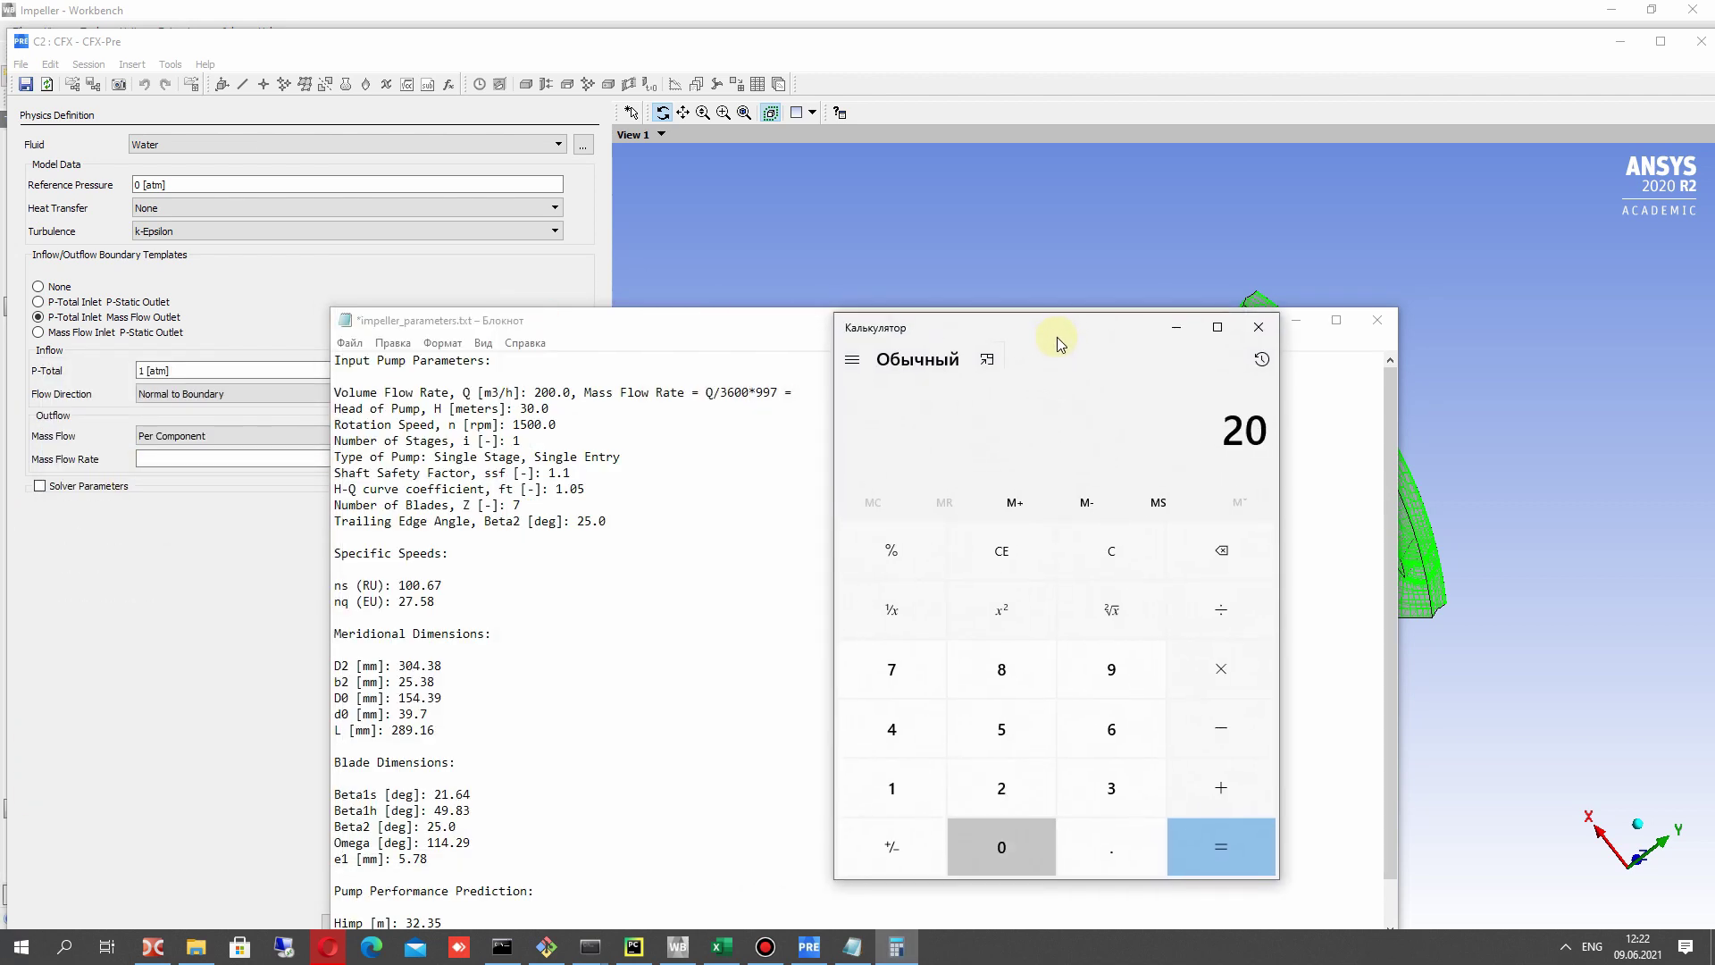
{"action": "type", "text": "/3600"}
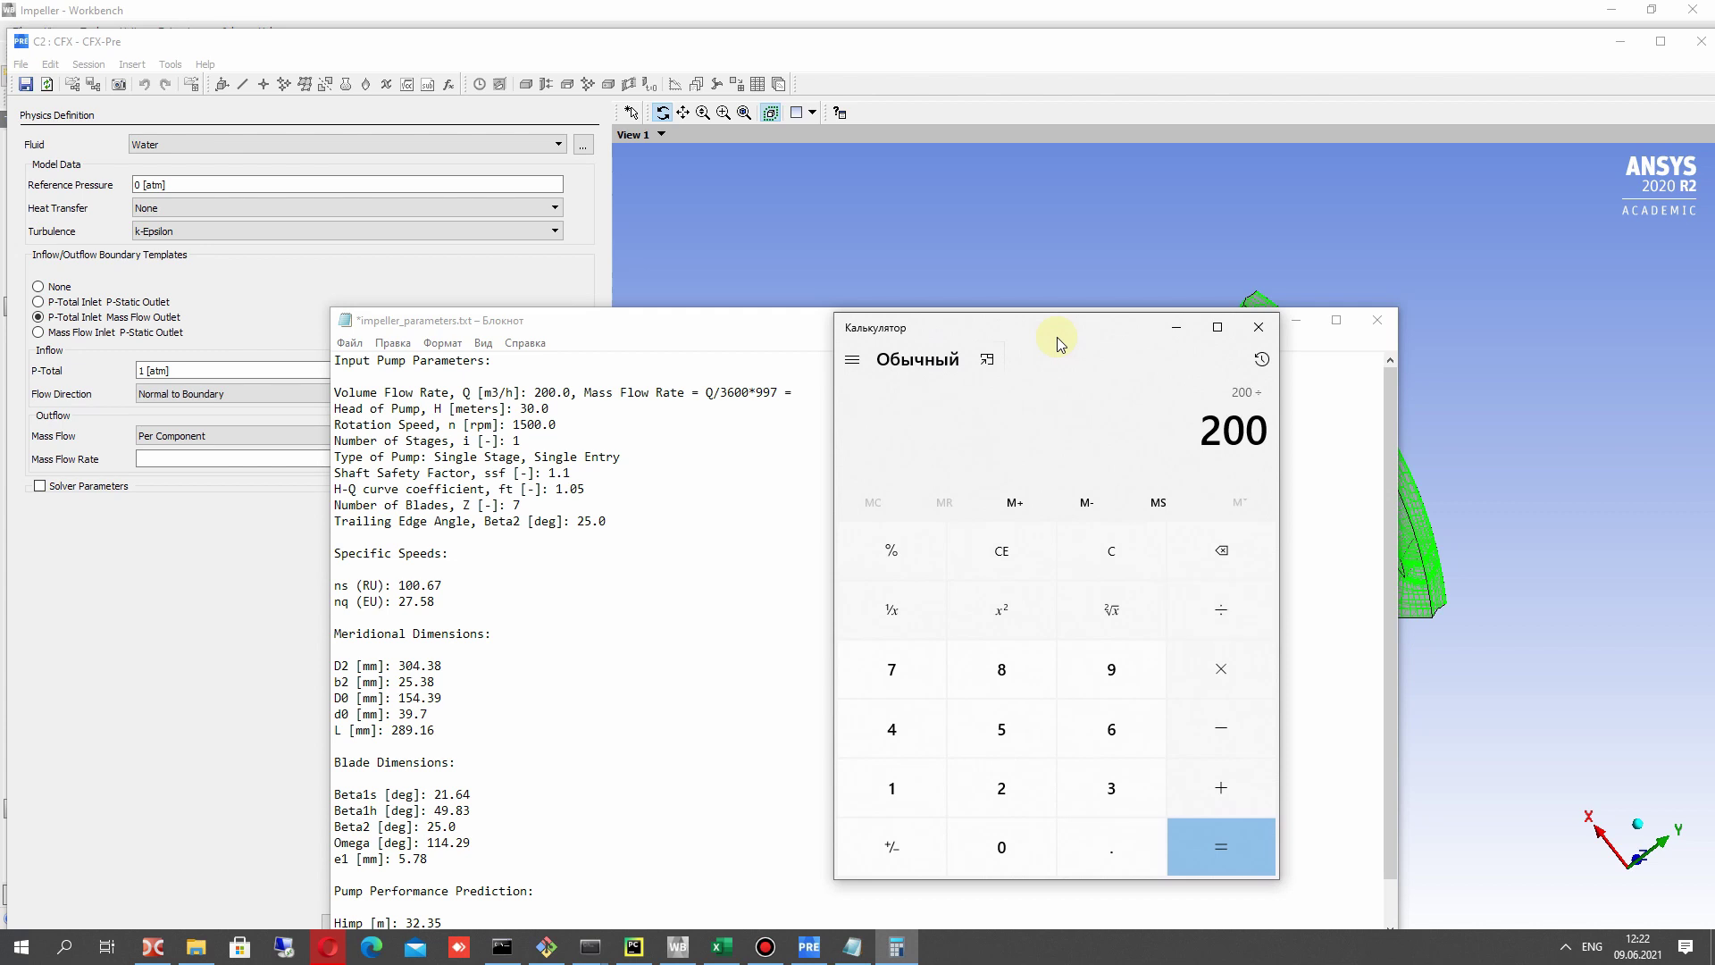
{"action": "type", "text": "*997"}
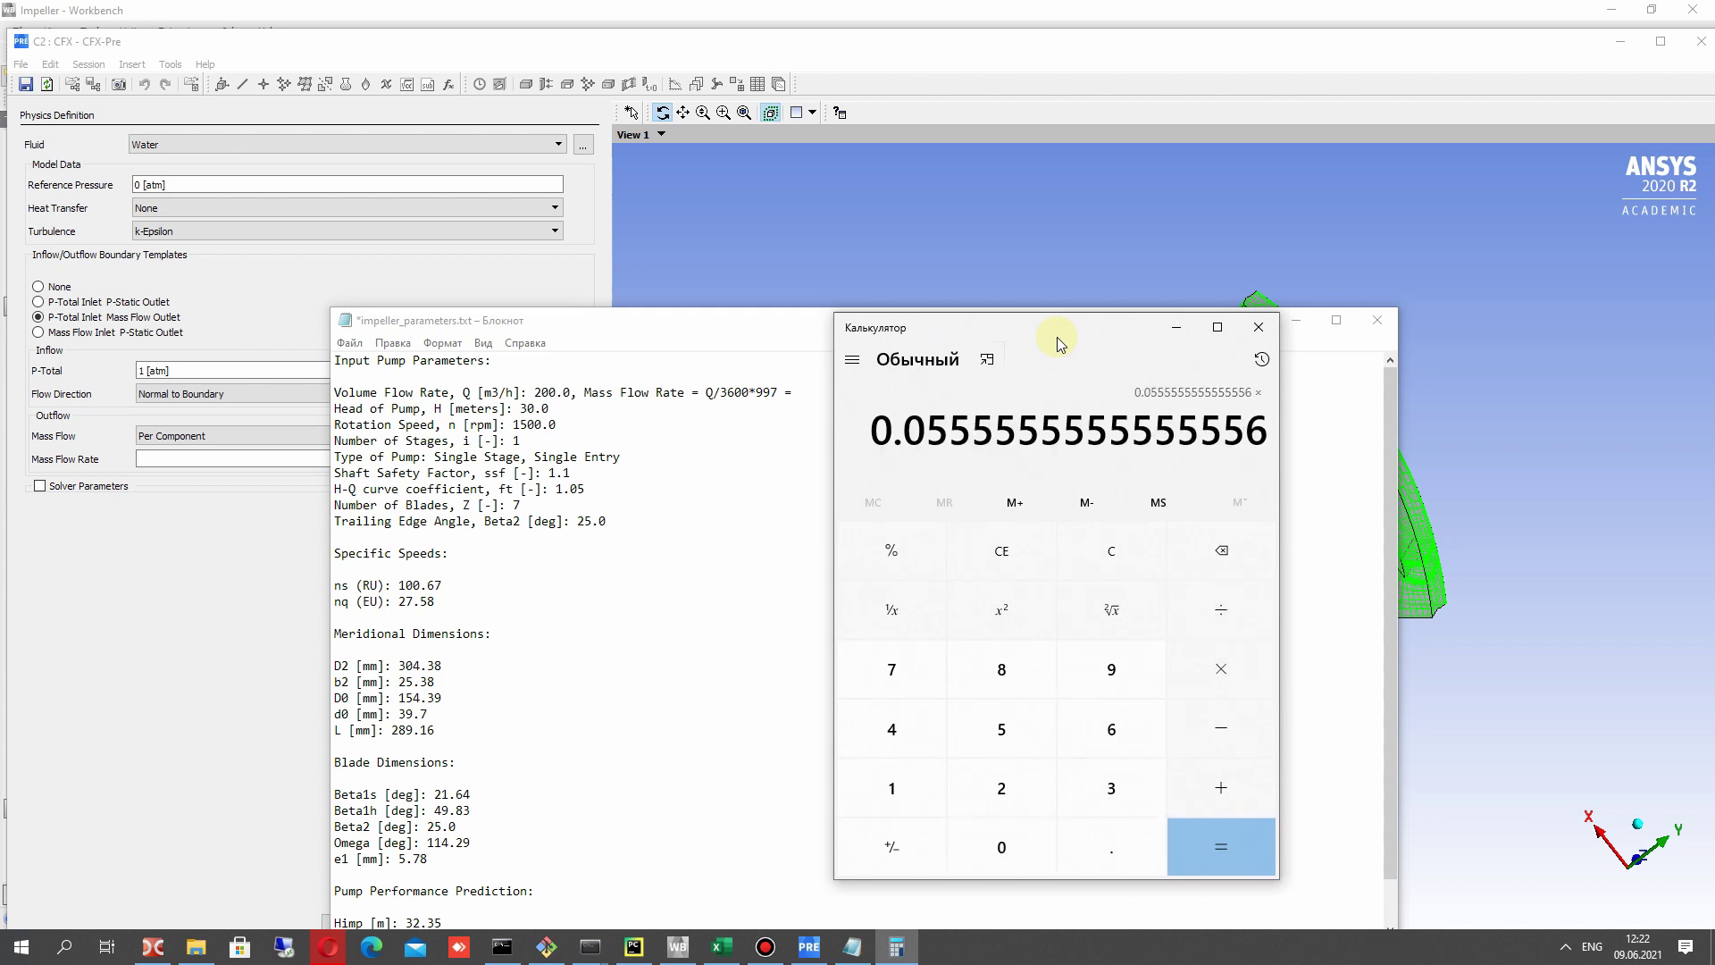
{"action": "key", "text": "Return"}
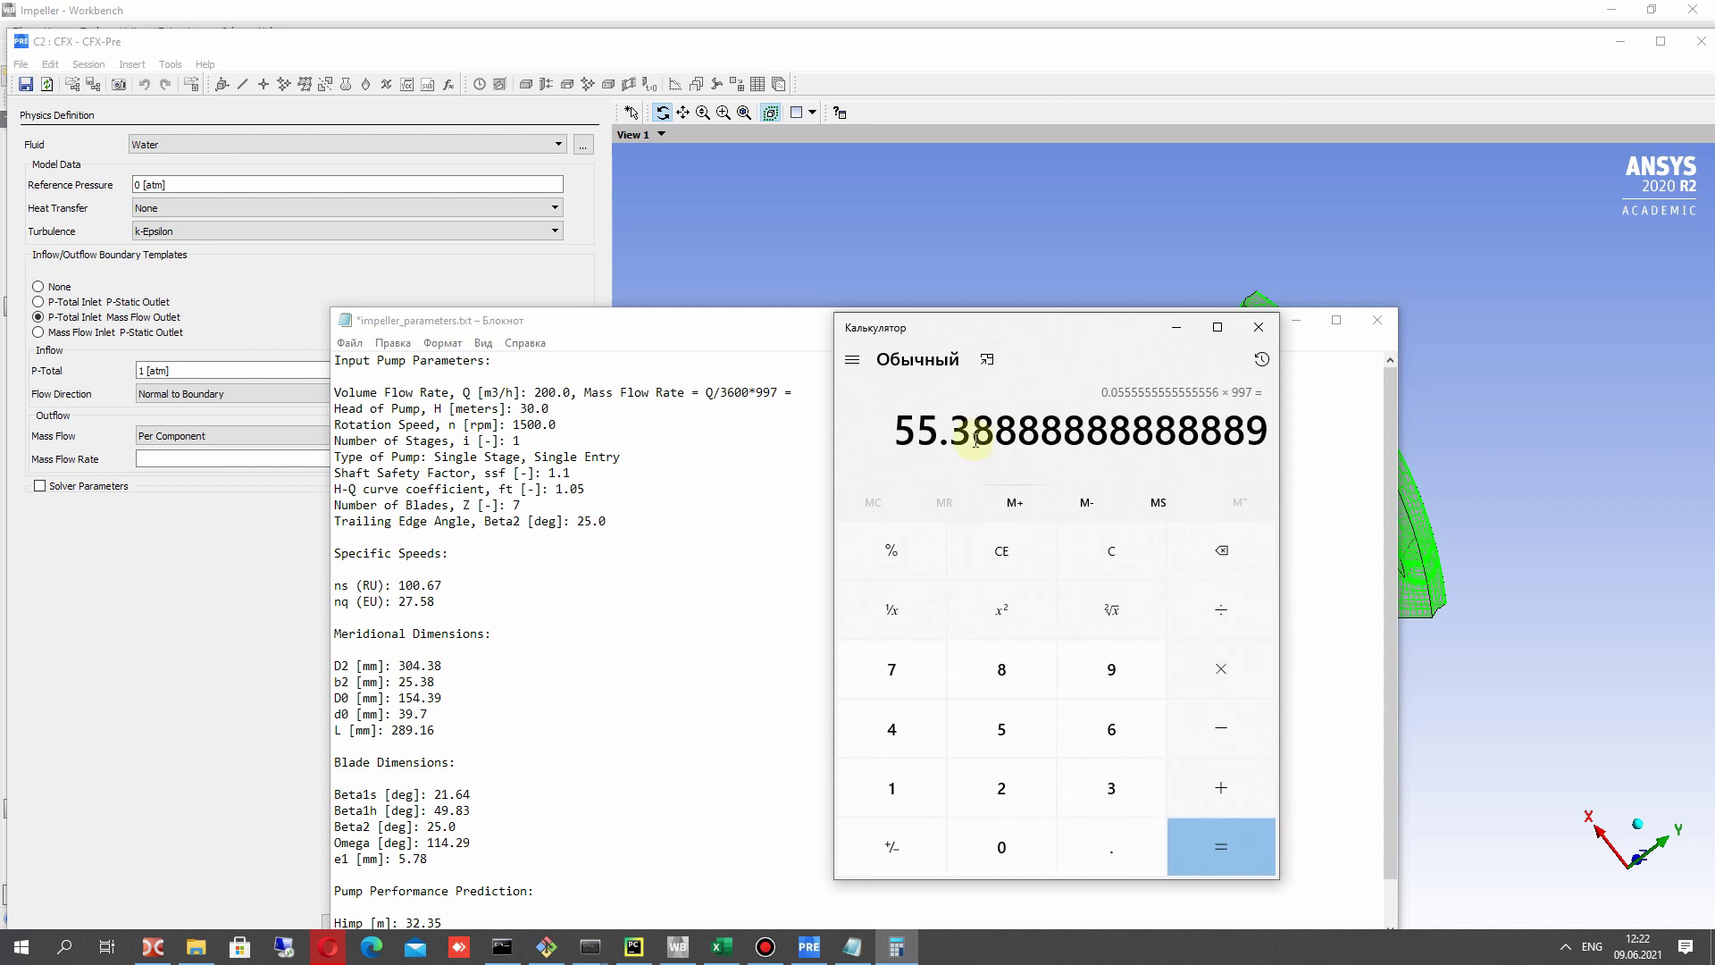
{"action": "left_click_drag", "start_coordinate": [893, 430], "coordinate": [1269, 429]}
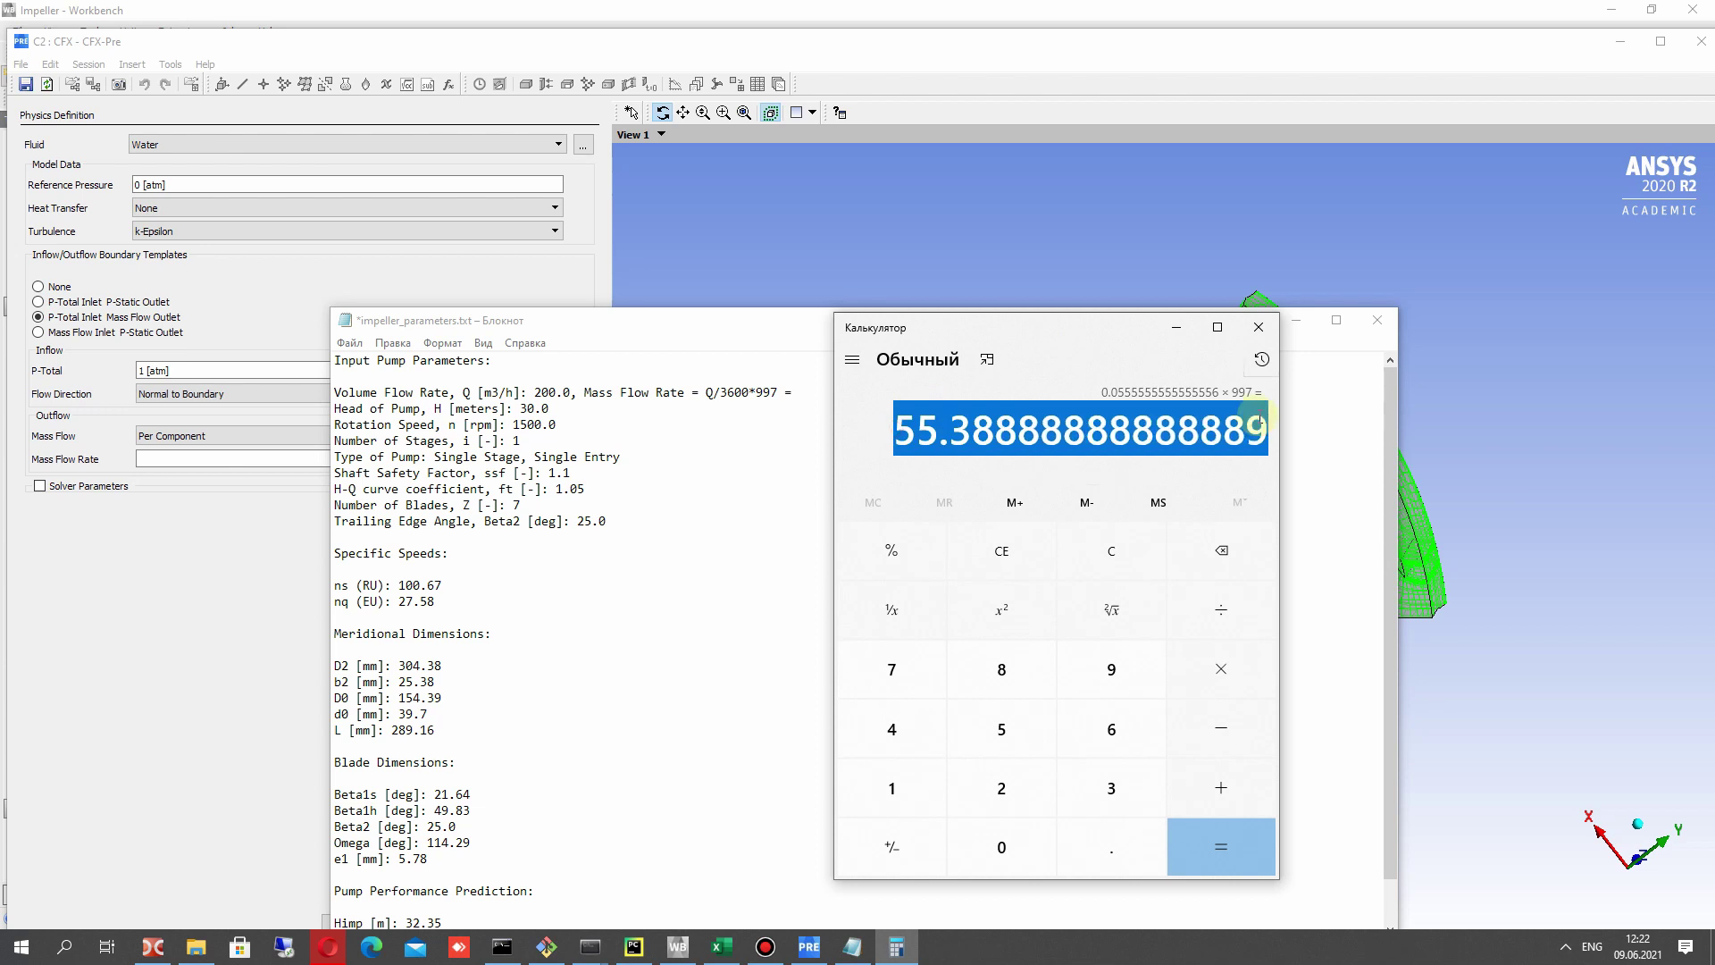
Back in CFX-Pre, set the outflow Mass Flow Rate to 55.38888888888889 kg s^-1 and its Mass Flow option to Per Machine.
{"action": "left_click", "coordinate": [171, 459]}
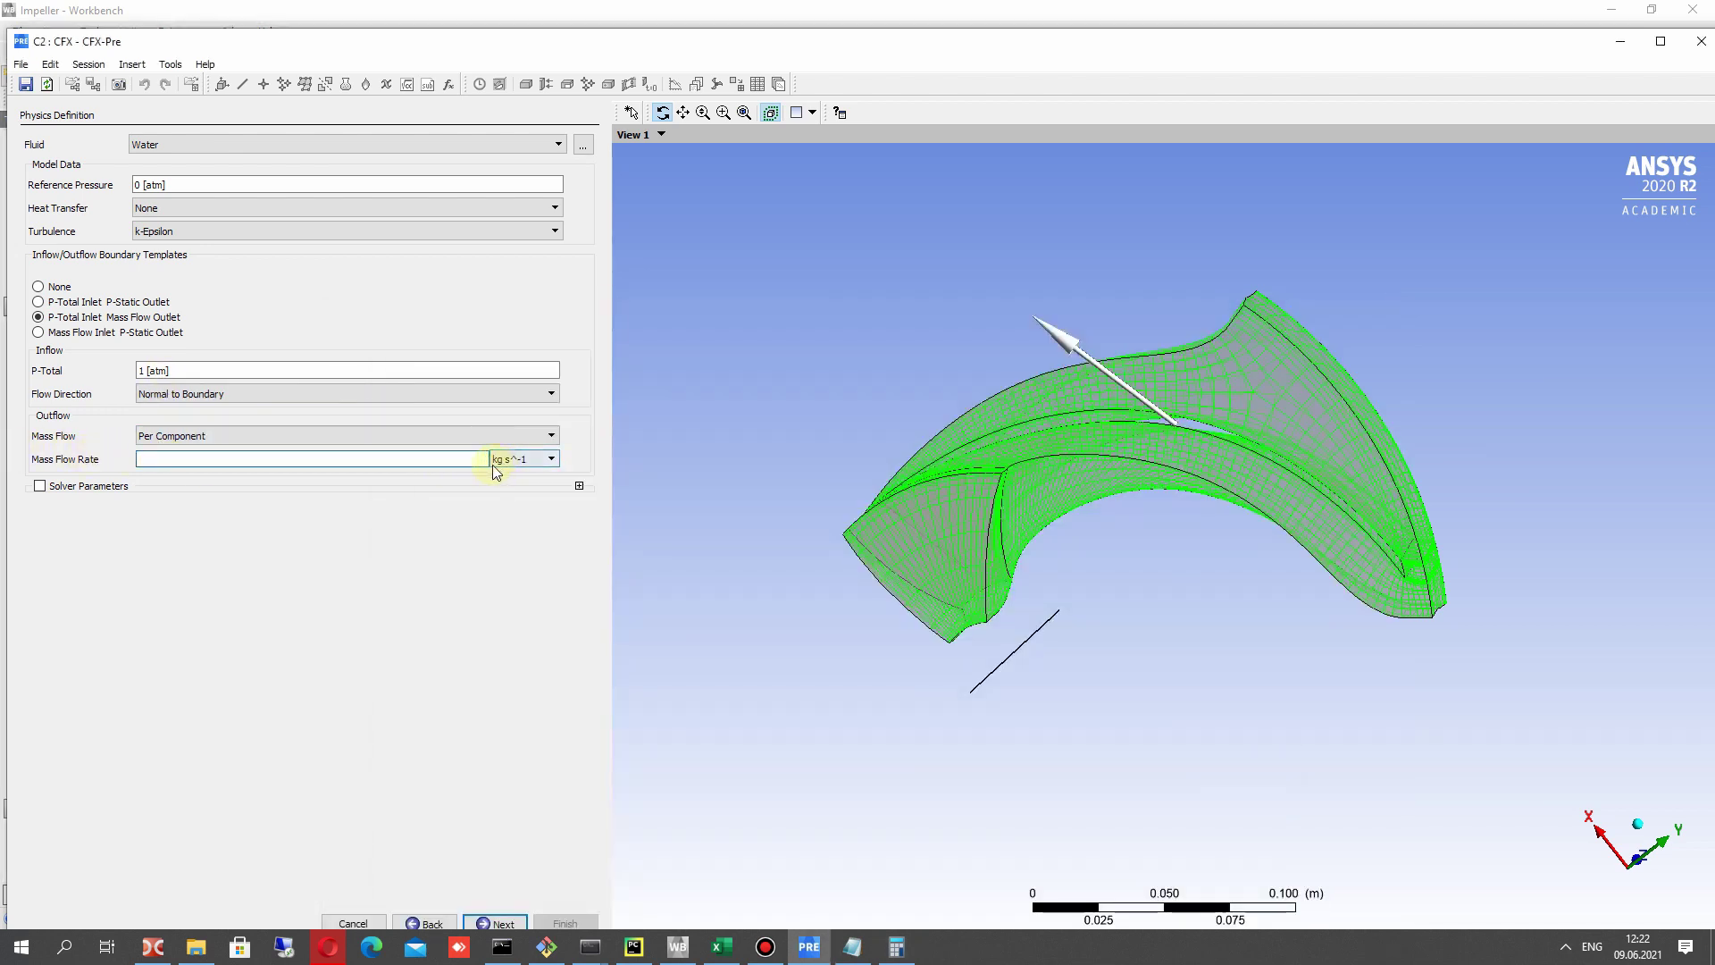
{"action": "key", "text": "ctrl+v"}
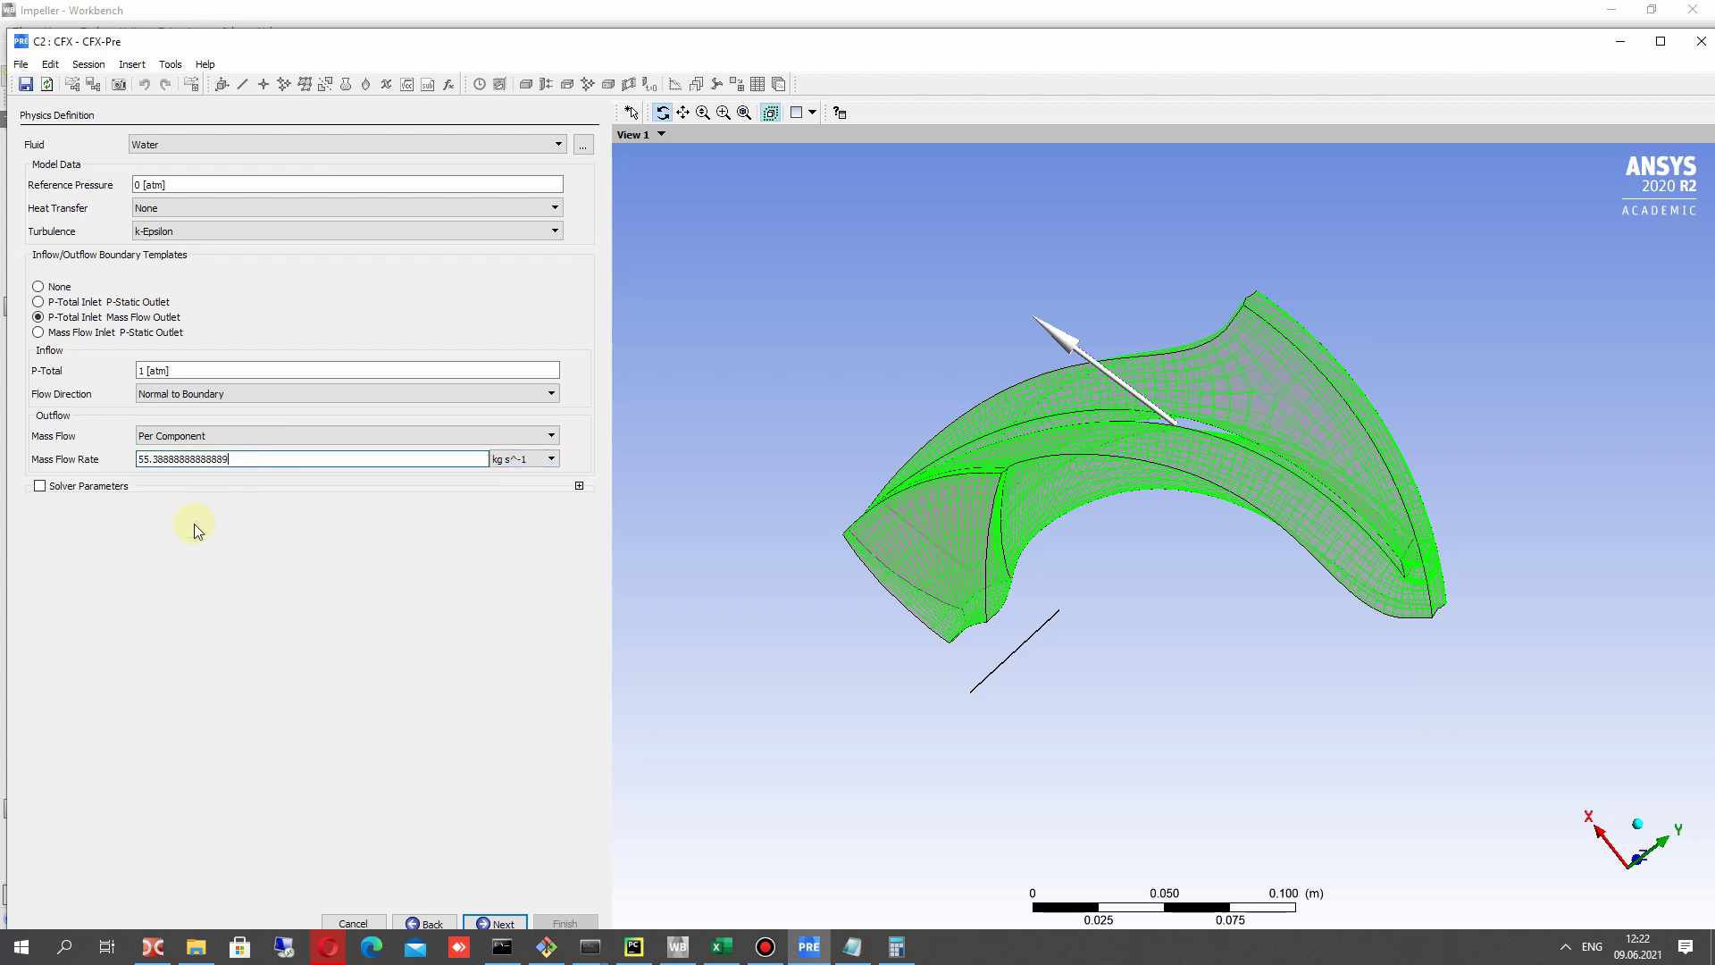
{"action": "left_click", "coordinate": [165, 436]}
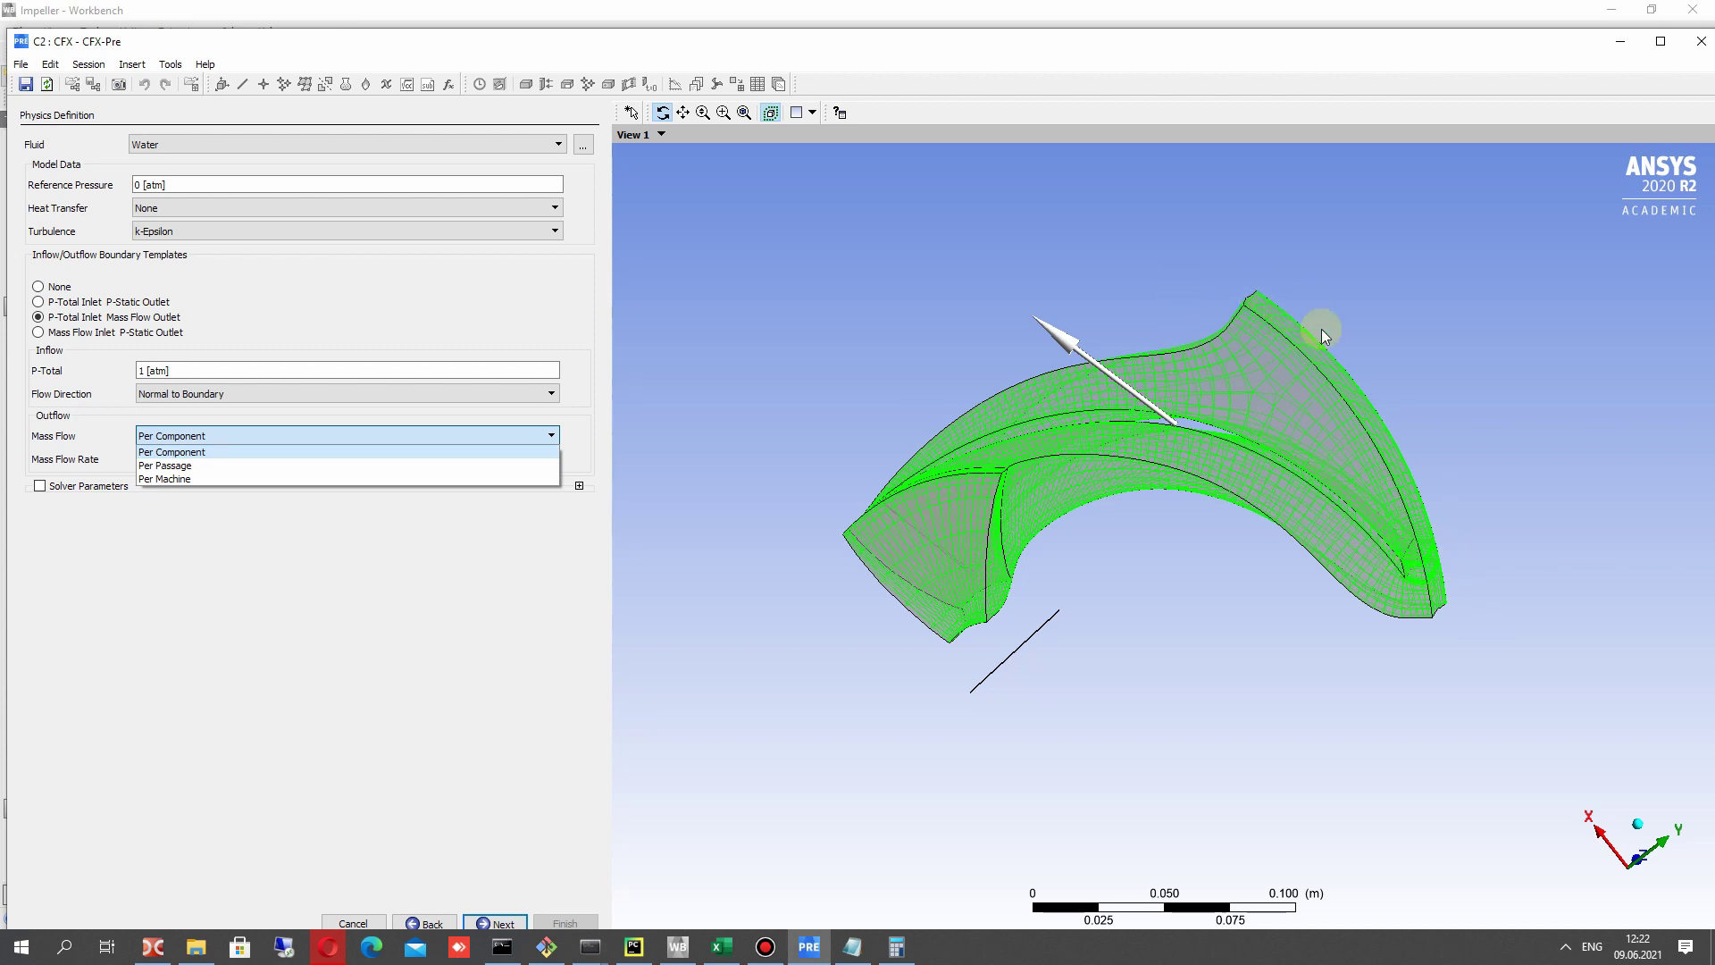
{"action": "left_click", "coordinate": [166, 479]}
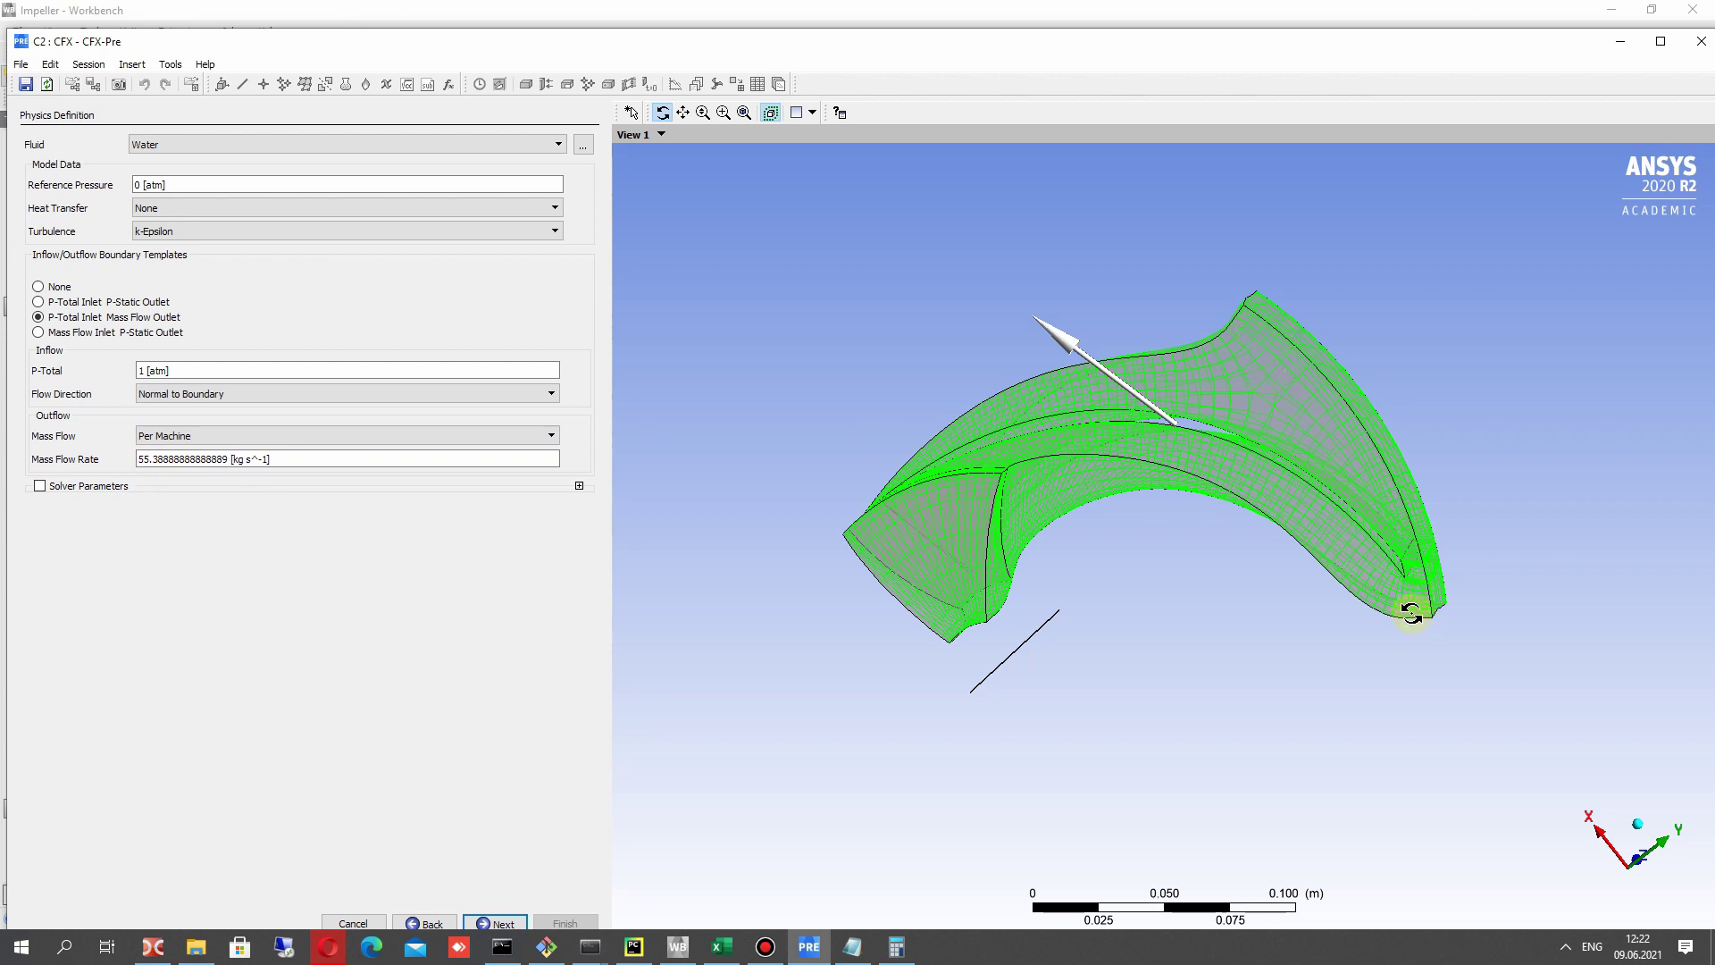
Enable Solver Parameters with the High Resolution advection scheme and continue to Interface Definition.
{"action": "left_click", "coordinate": [65, 491]}
{"action": "left_click", "coordinate": [56, 489]}
{"action": "left_click", "coordinate": [56, 489]}
{"action": "left_click", "coordinate": [152, 509]}
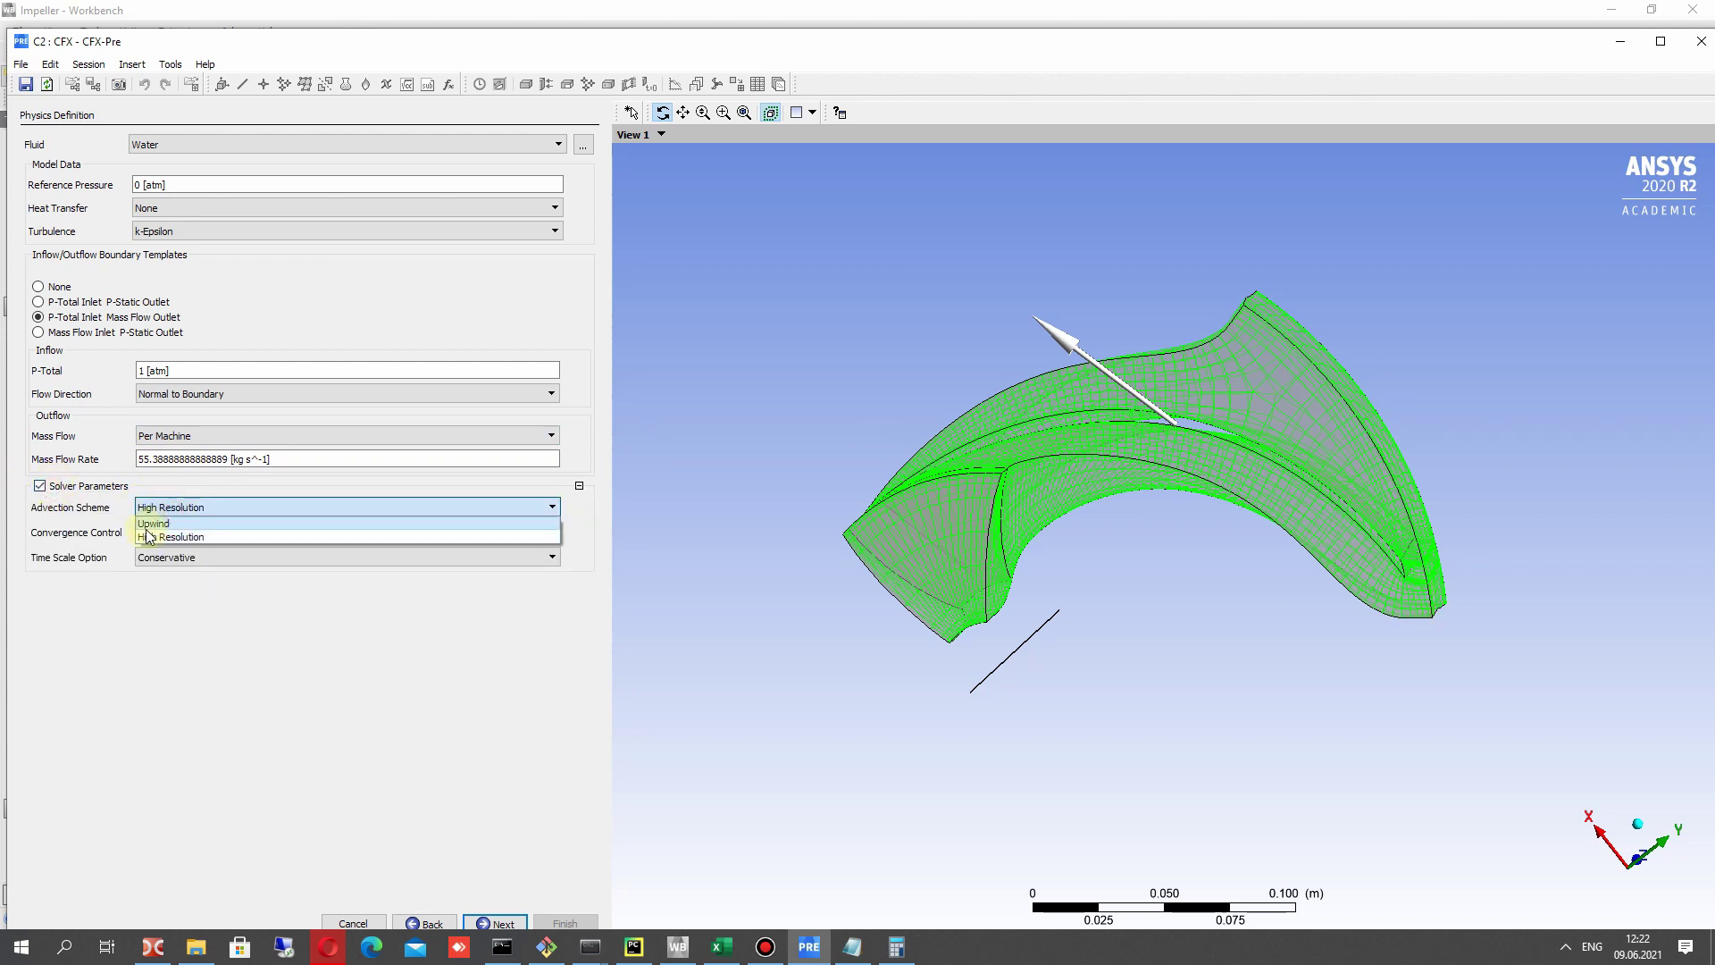
{"action": "left_click", "coordinate": [154, 536]}
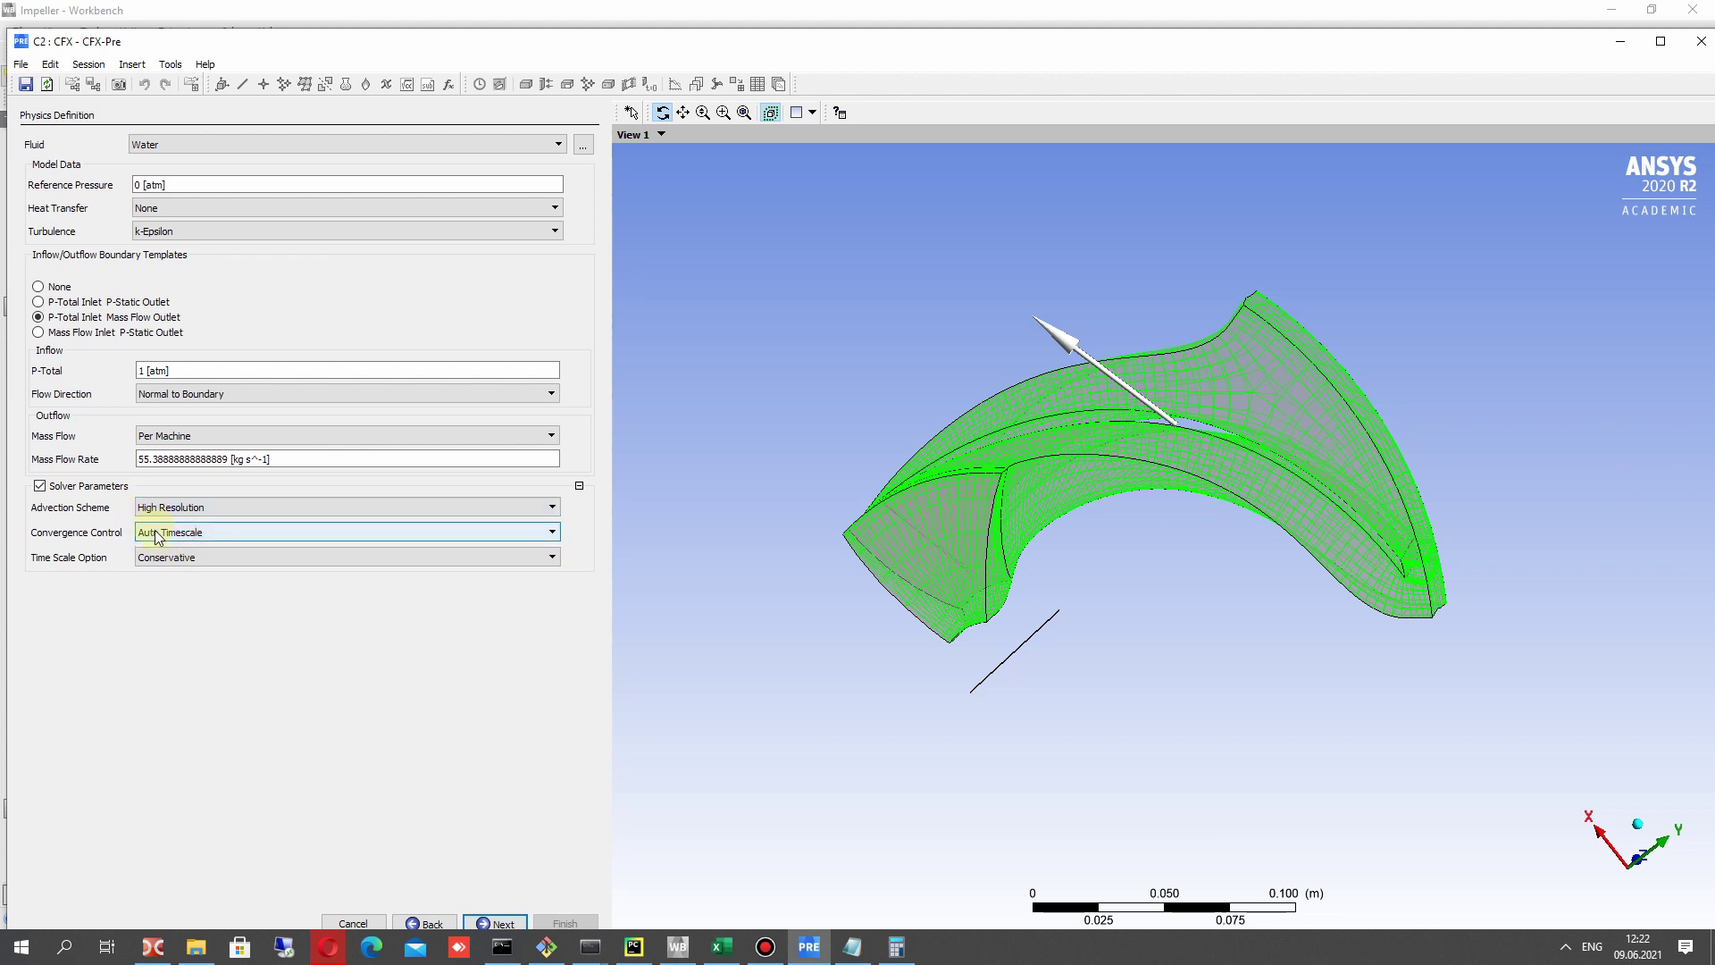
{"action": "left_click", "coordinate": [497, 923]}
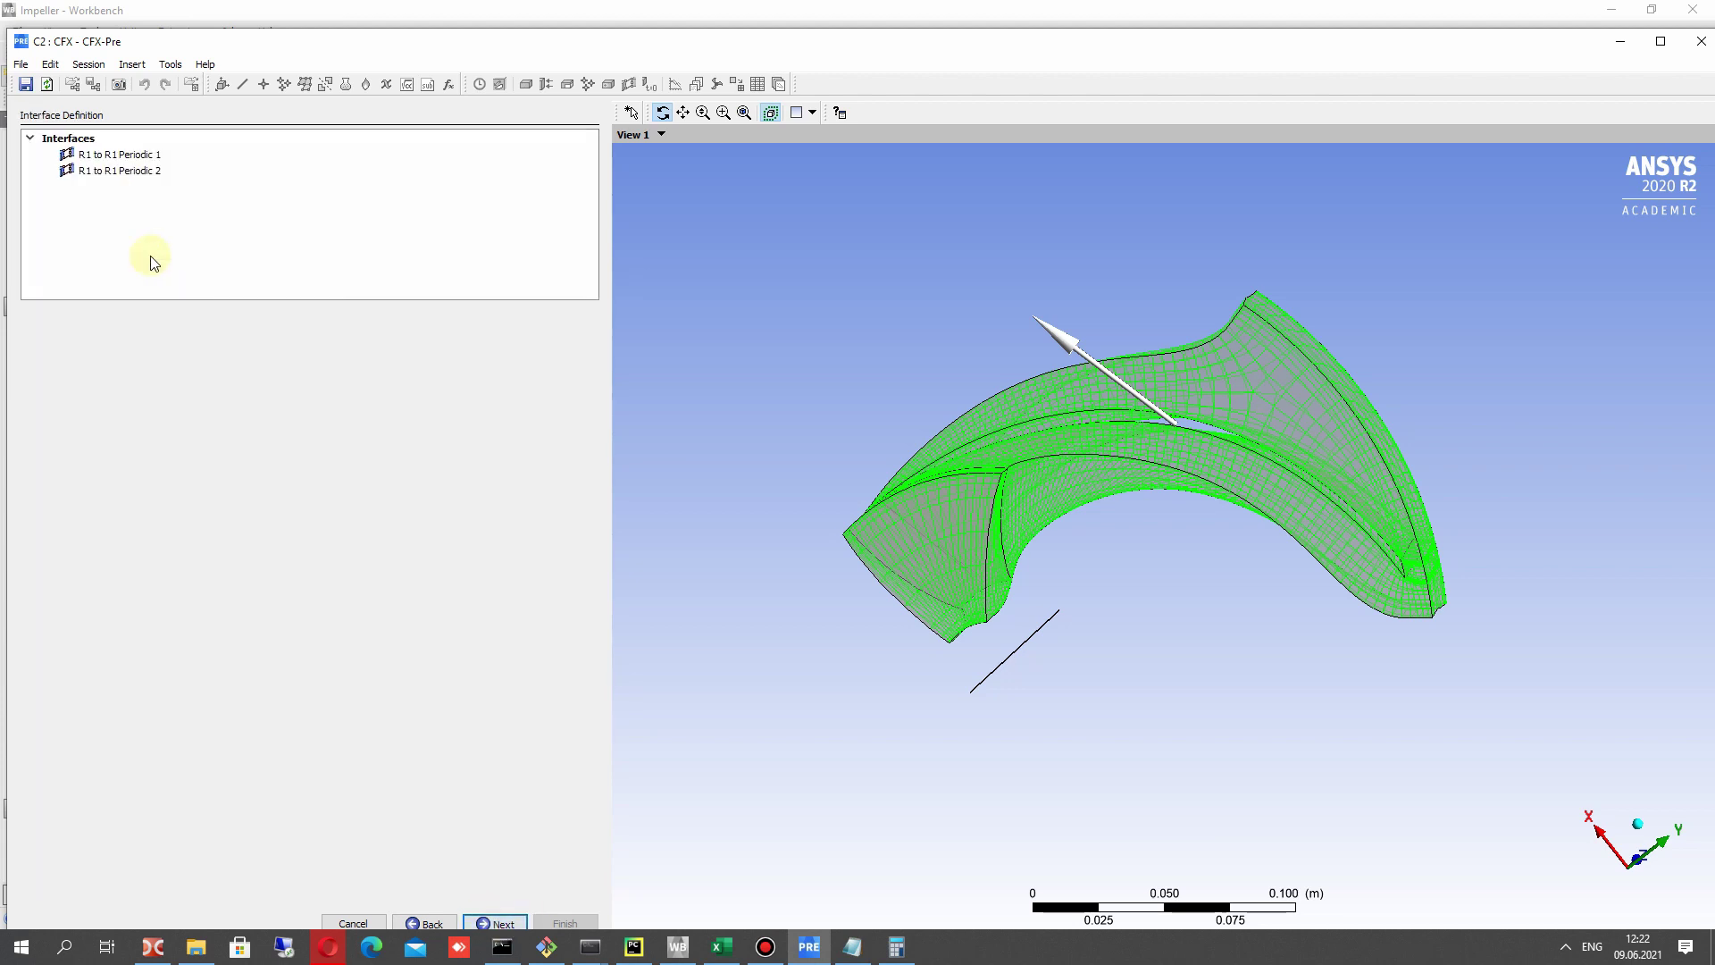
Check the R1 to R1 Periodic 1 and Periodic 2 interfaces on the passage and continue to Boundary Definition.
{"action": "left_click", "coordinate": [121, 155]}
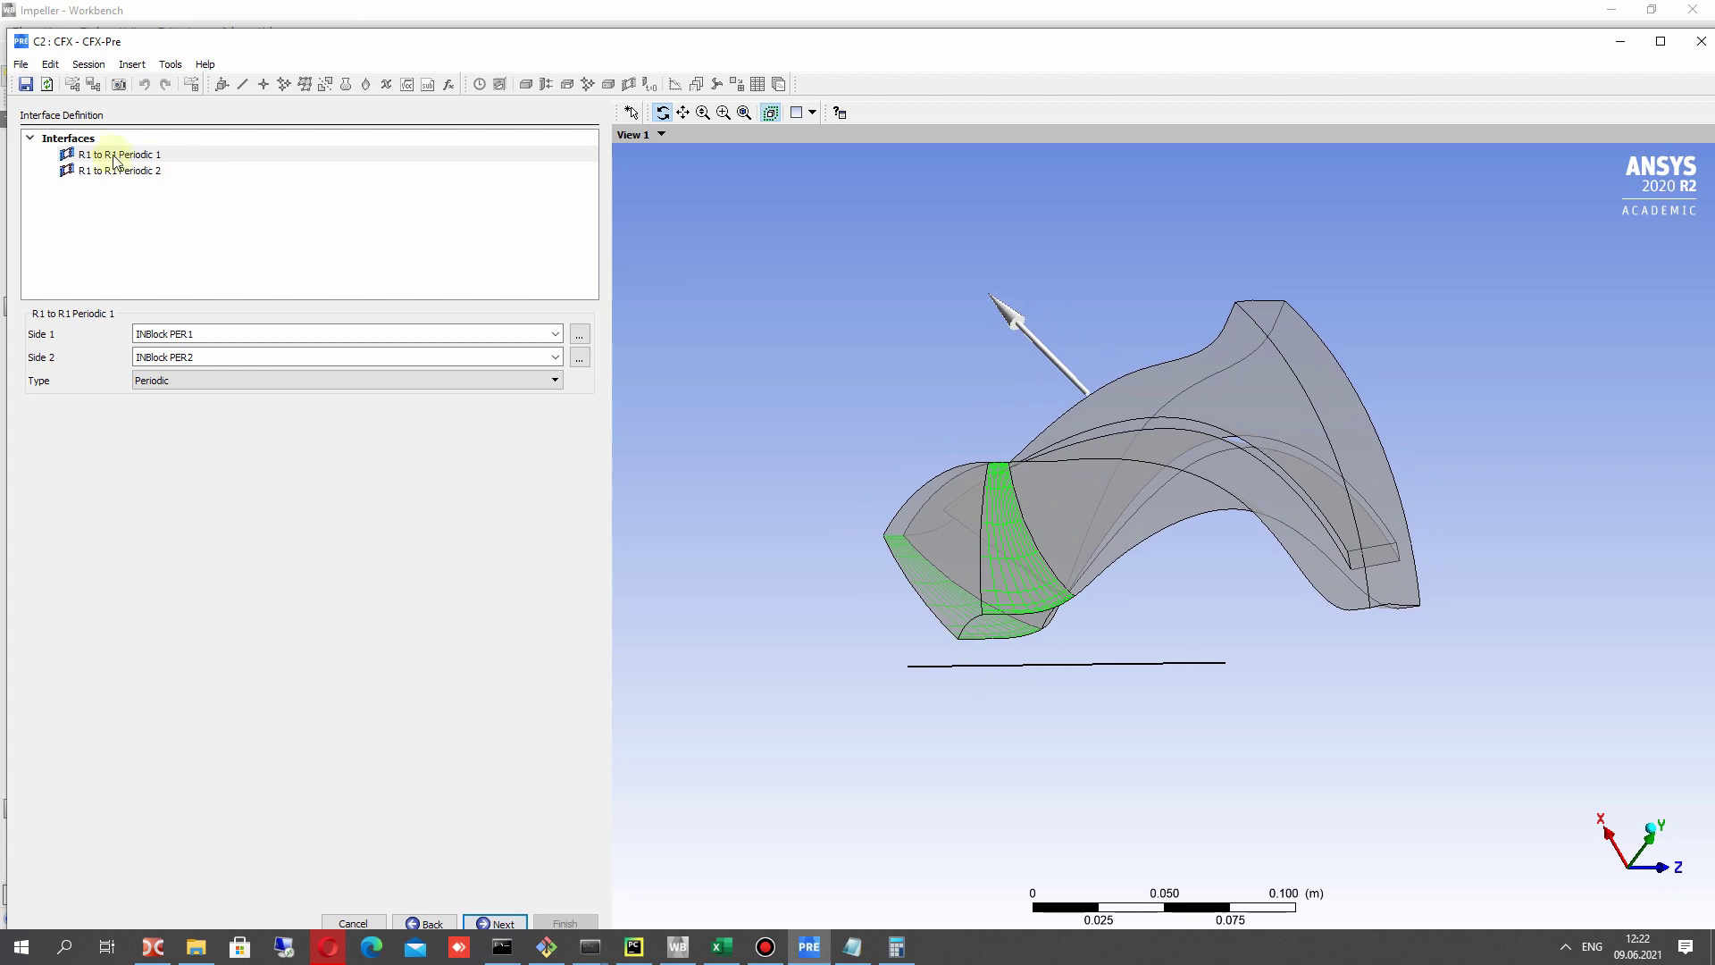
{"action": "left_click", "coordinate": [153, 170]}
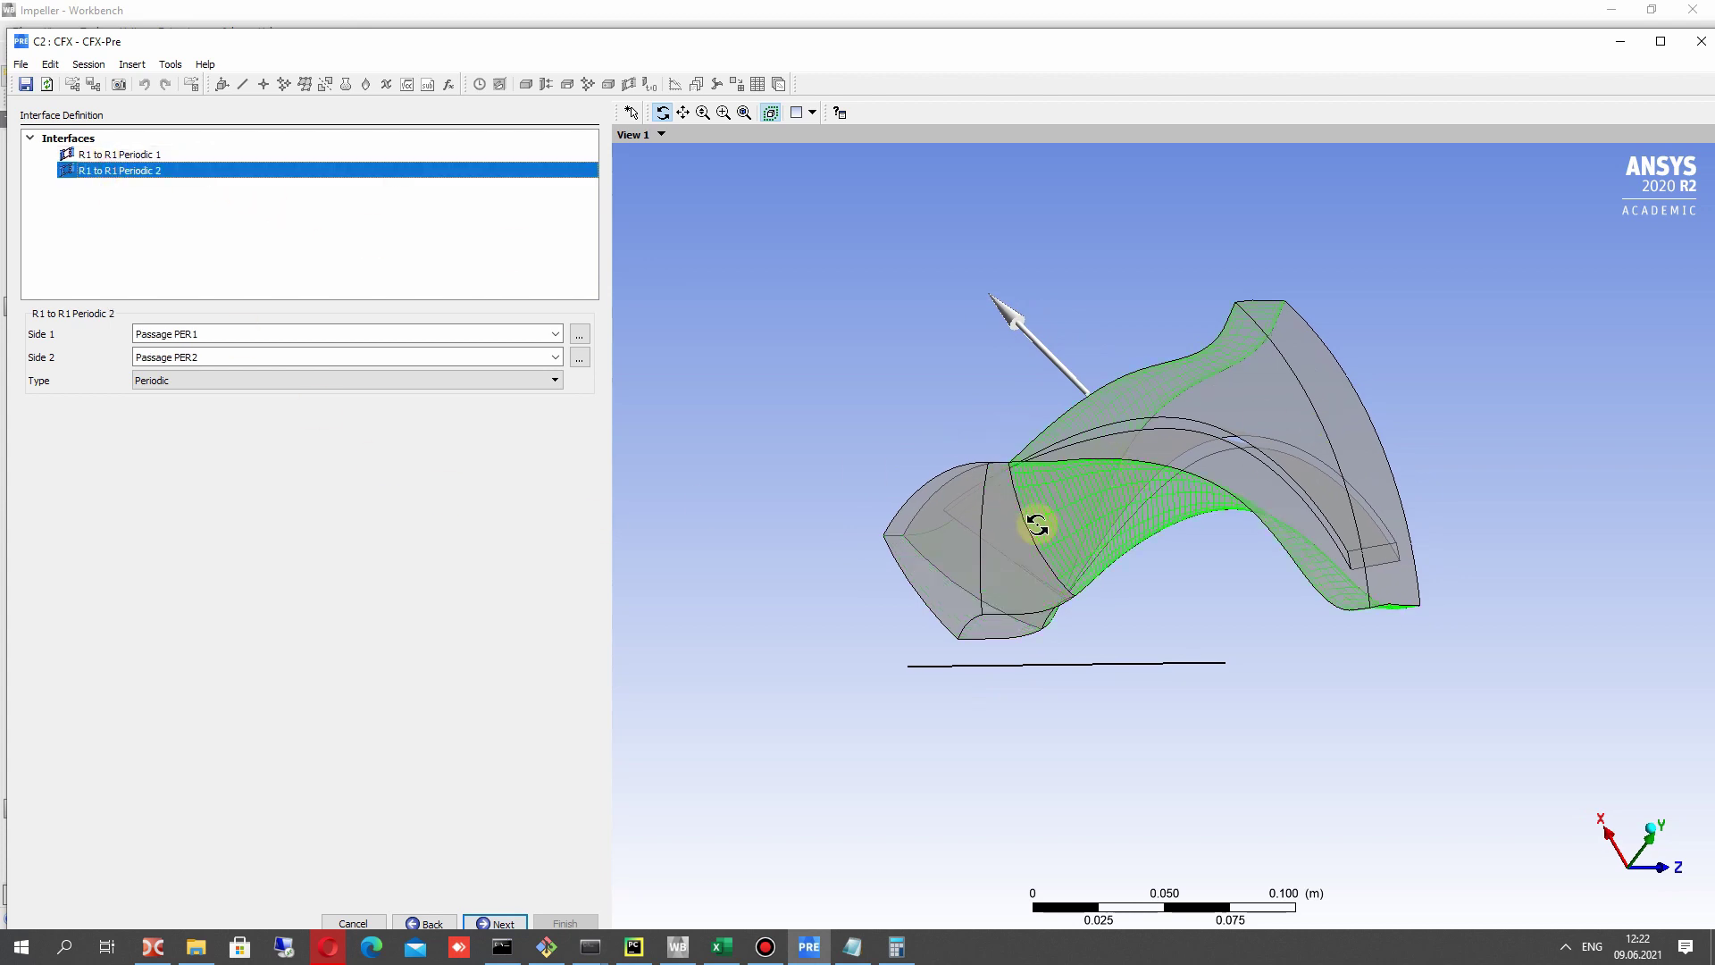
{"action": "left_click_drag", "start_coordinate": [1024, 429], "coordinate": [997, 642]}
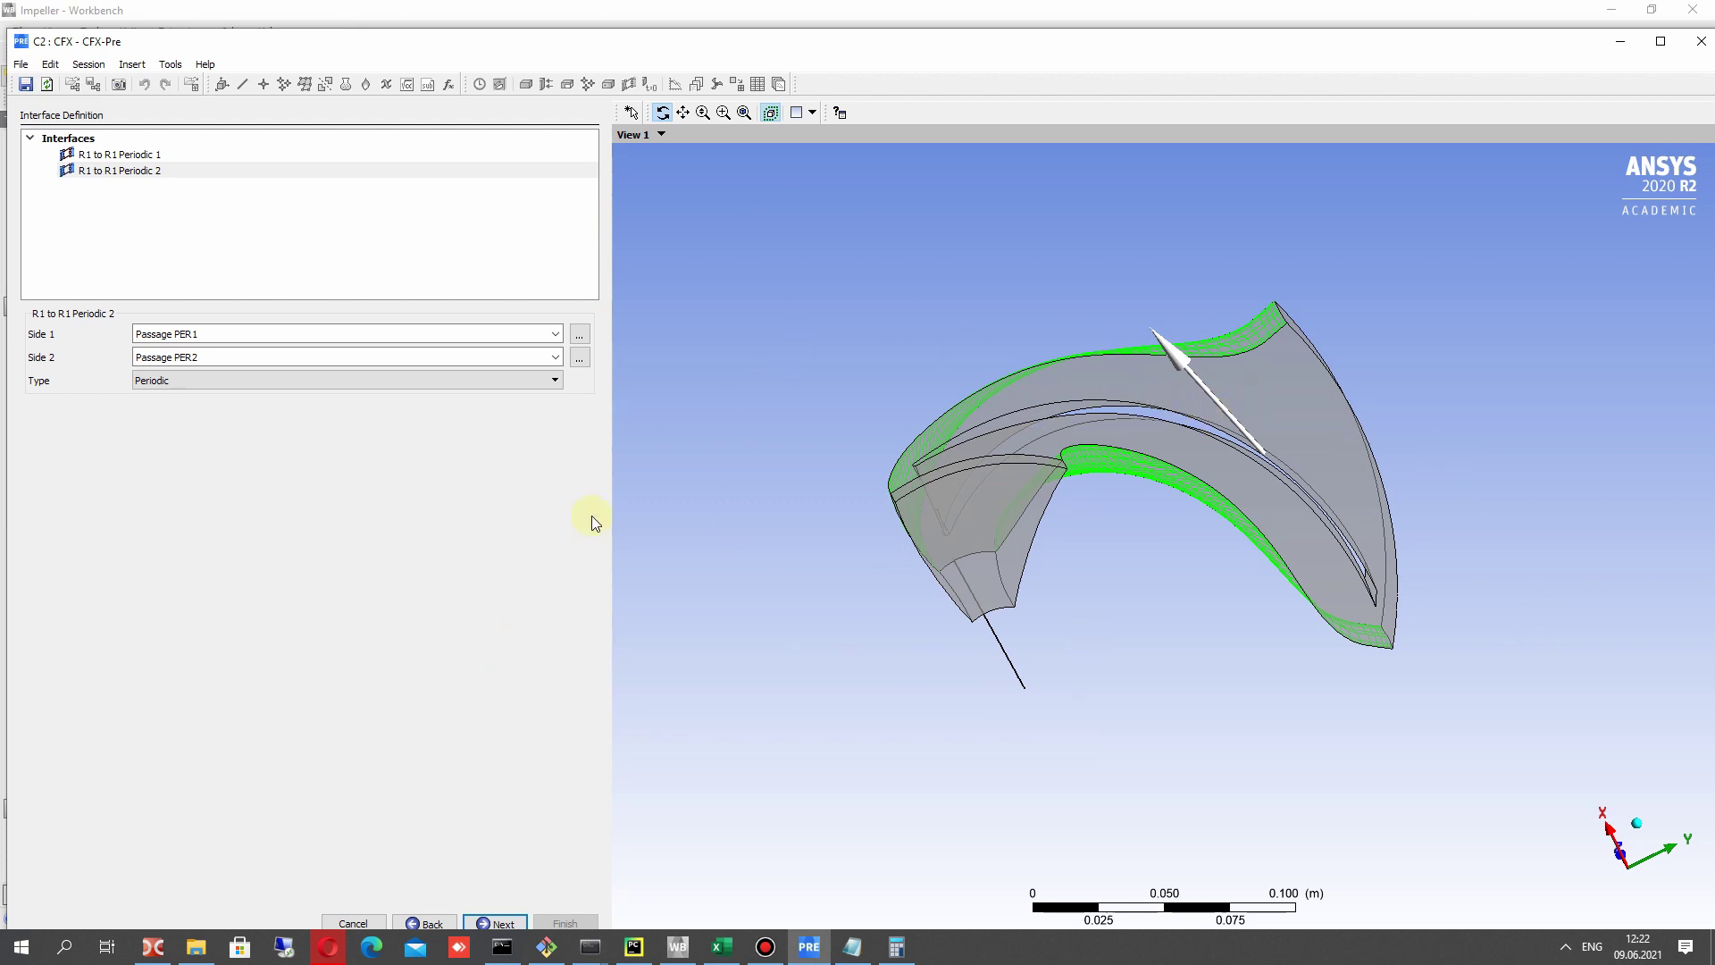
{"action": "left_click", "coordinate": [496, 923]}
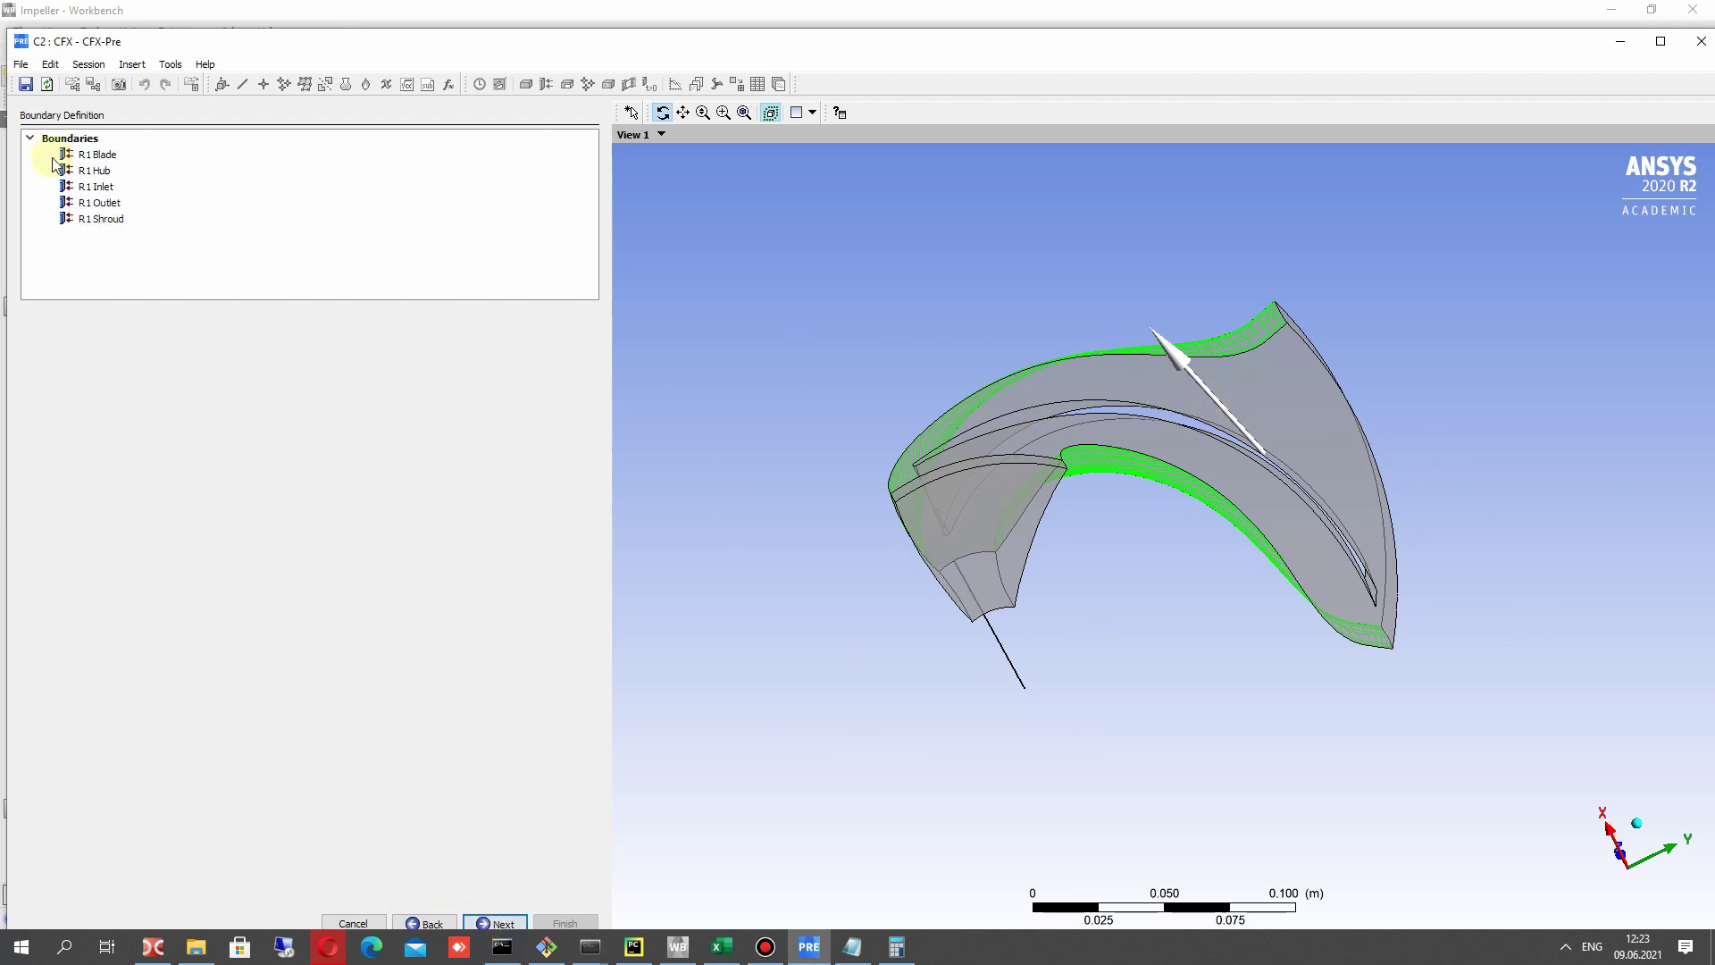
Review the R1 Blade, R1 Hub and R1 Inlet boundaries, with No Slip Wall selected for the blade.
{"action": "left_click", "coordinate": [95, 156]}
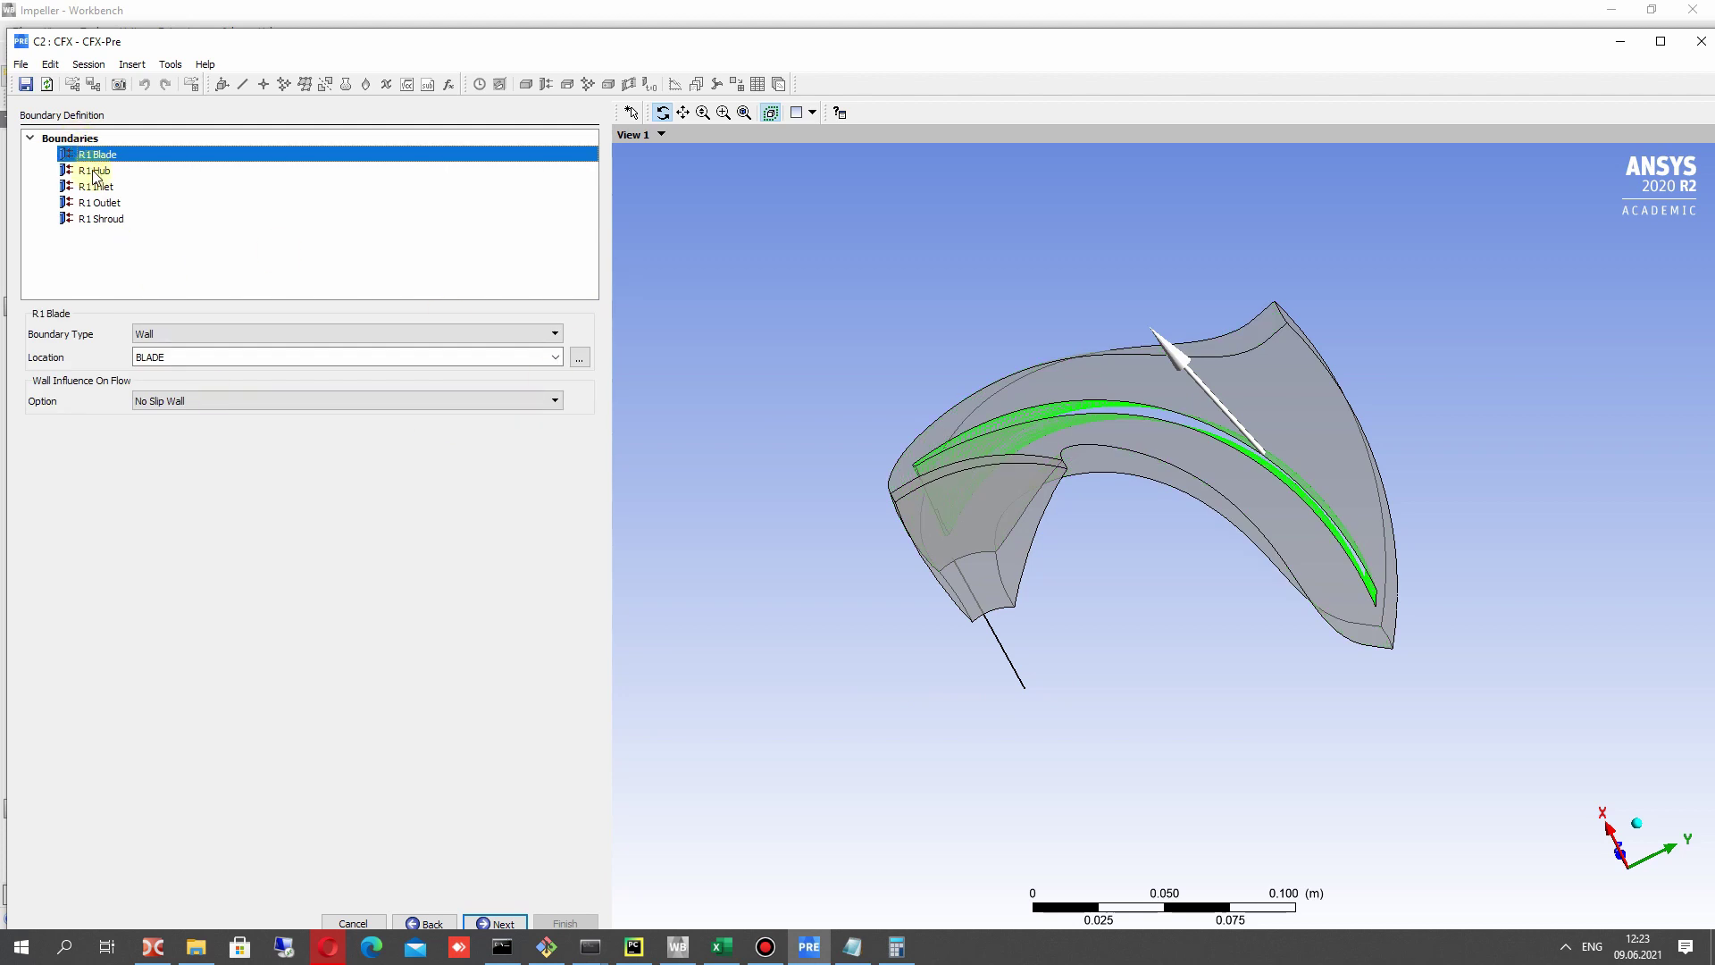
{"action": "left_click", "coordinate": [177, 400]}
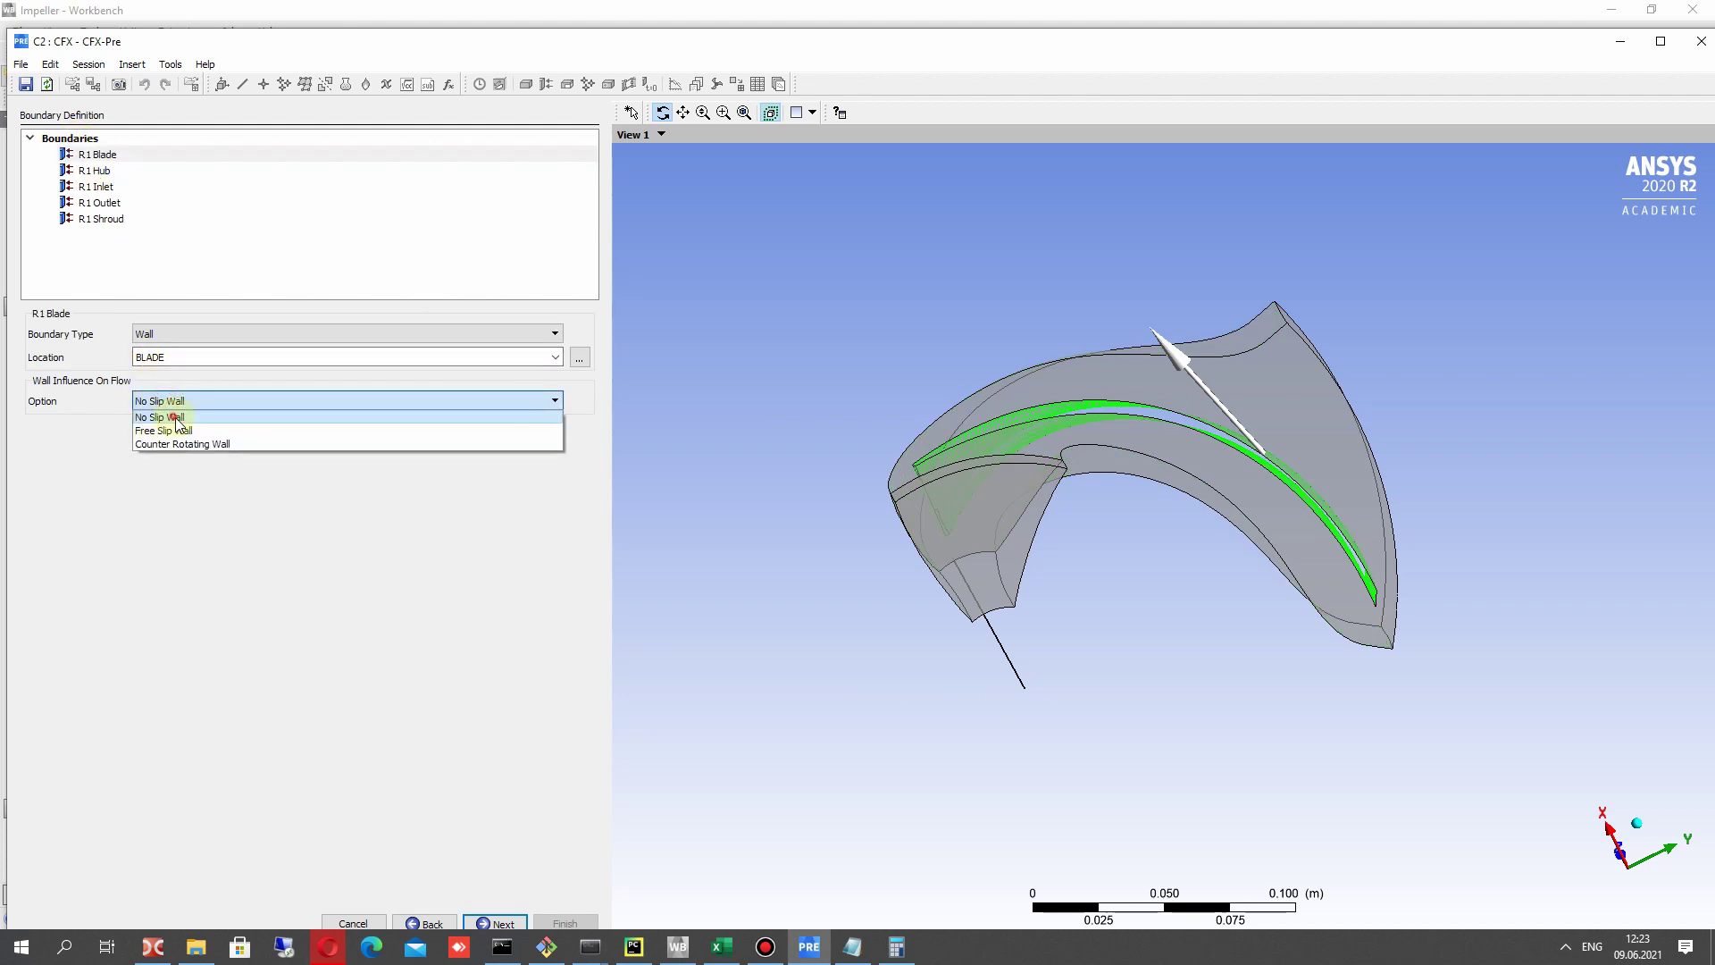
{"action": "left_click", "coordinate": [176, 418]}
{"action": "left_click", "coordinate": [94, 171]}
{"action": "left_click", "coordinate": [96, 187]}
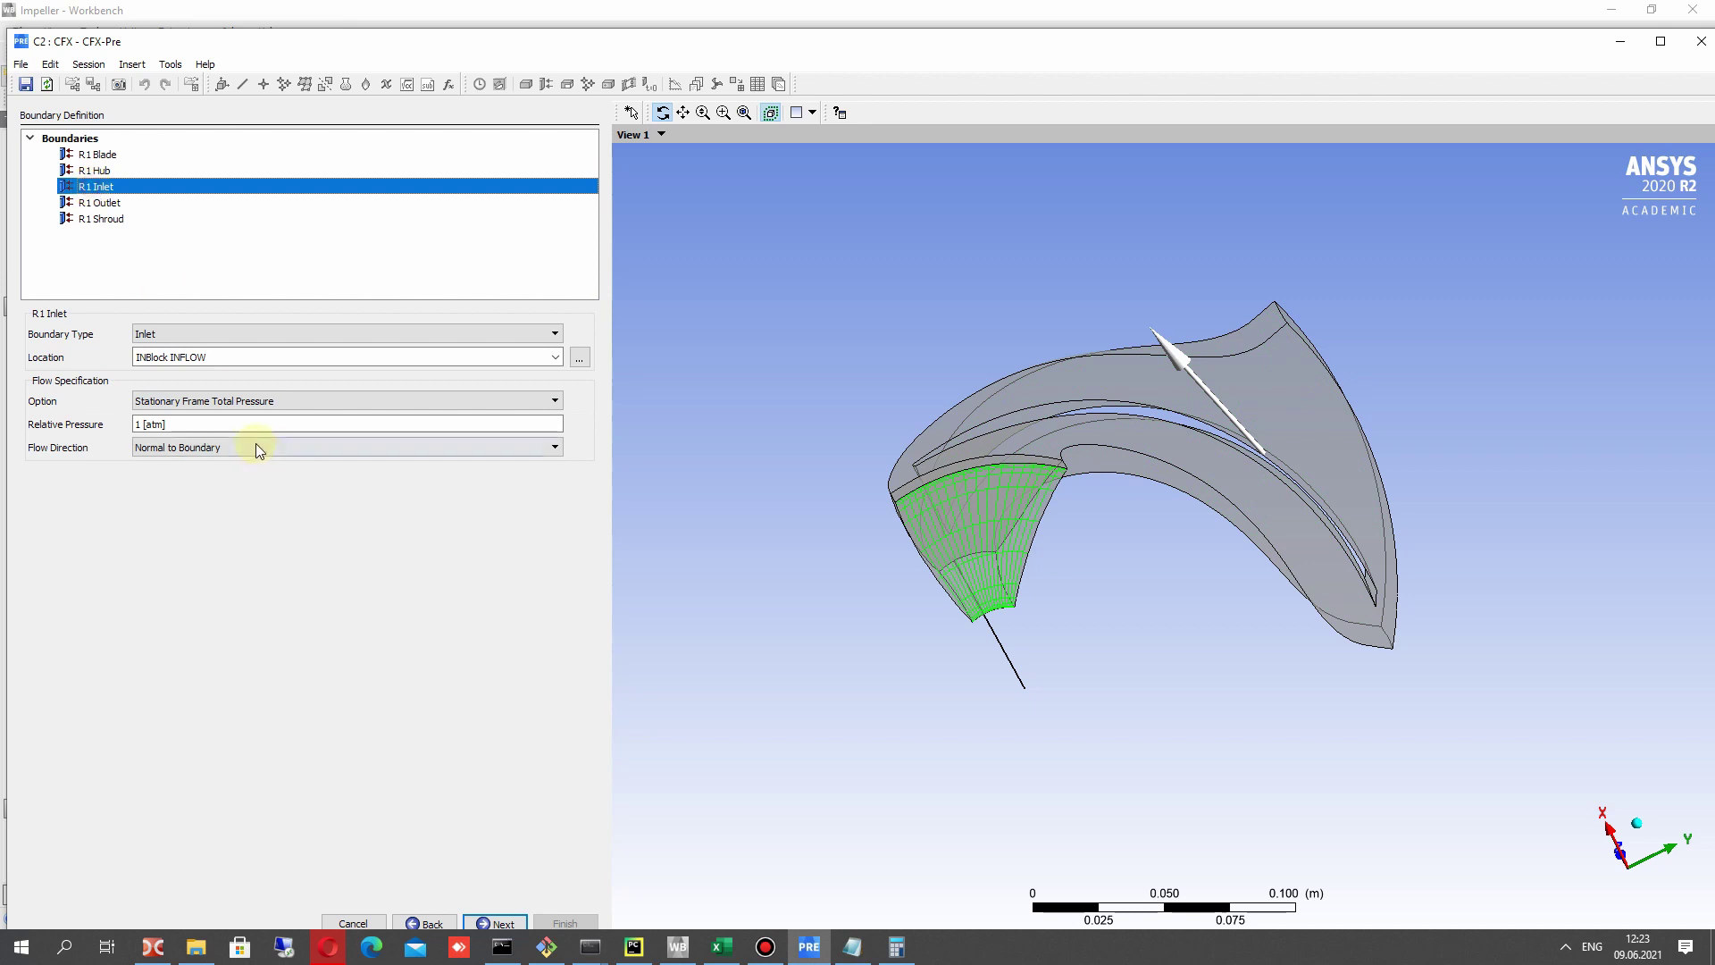
{"action": "left_click_drag", "start_coordinate": [949, 486], "coordinate": [827, 394]}
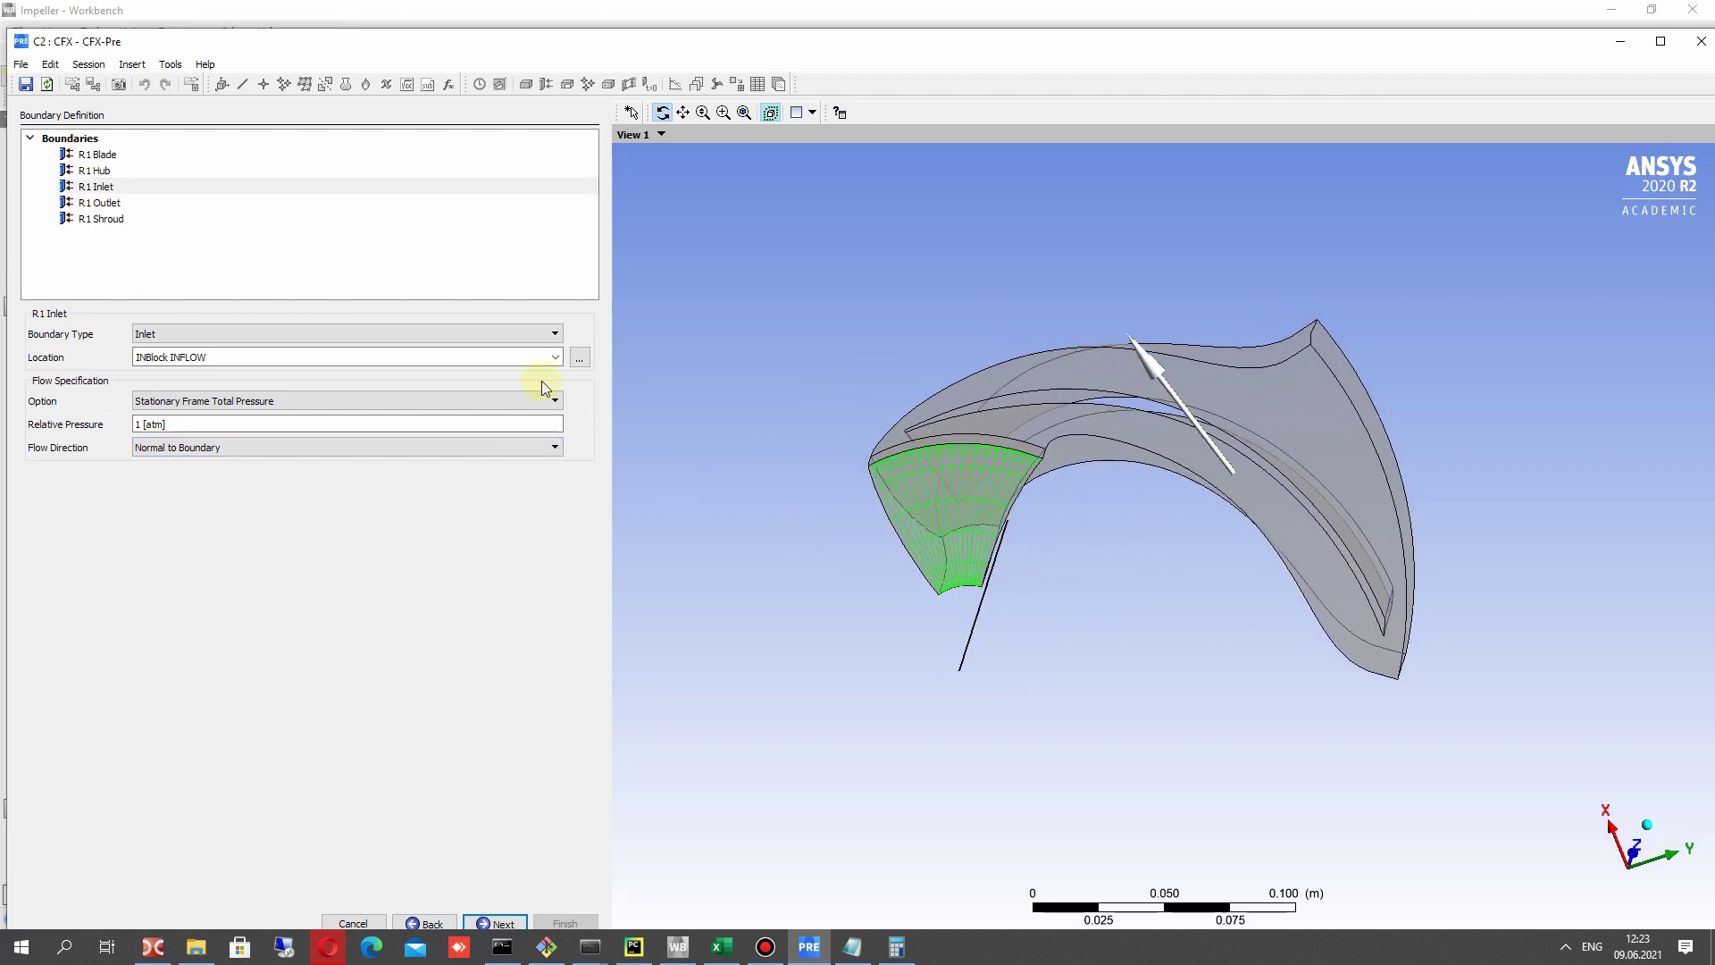
Check the R1 Outlet and R1 Shroud boundaries and finish Turbo Mode with the Enter General Mode operation.
{"action": "left_click", "coordinate": [121, 202]}
{"action": "left_click_drag", "start_coordinate": [1021, 471], "coordinate": [1342, 582]}
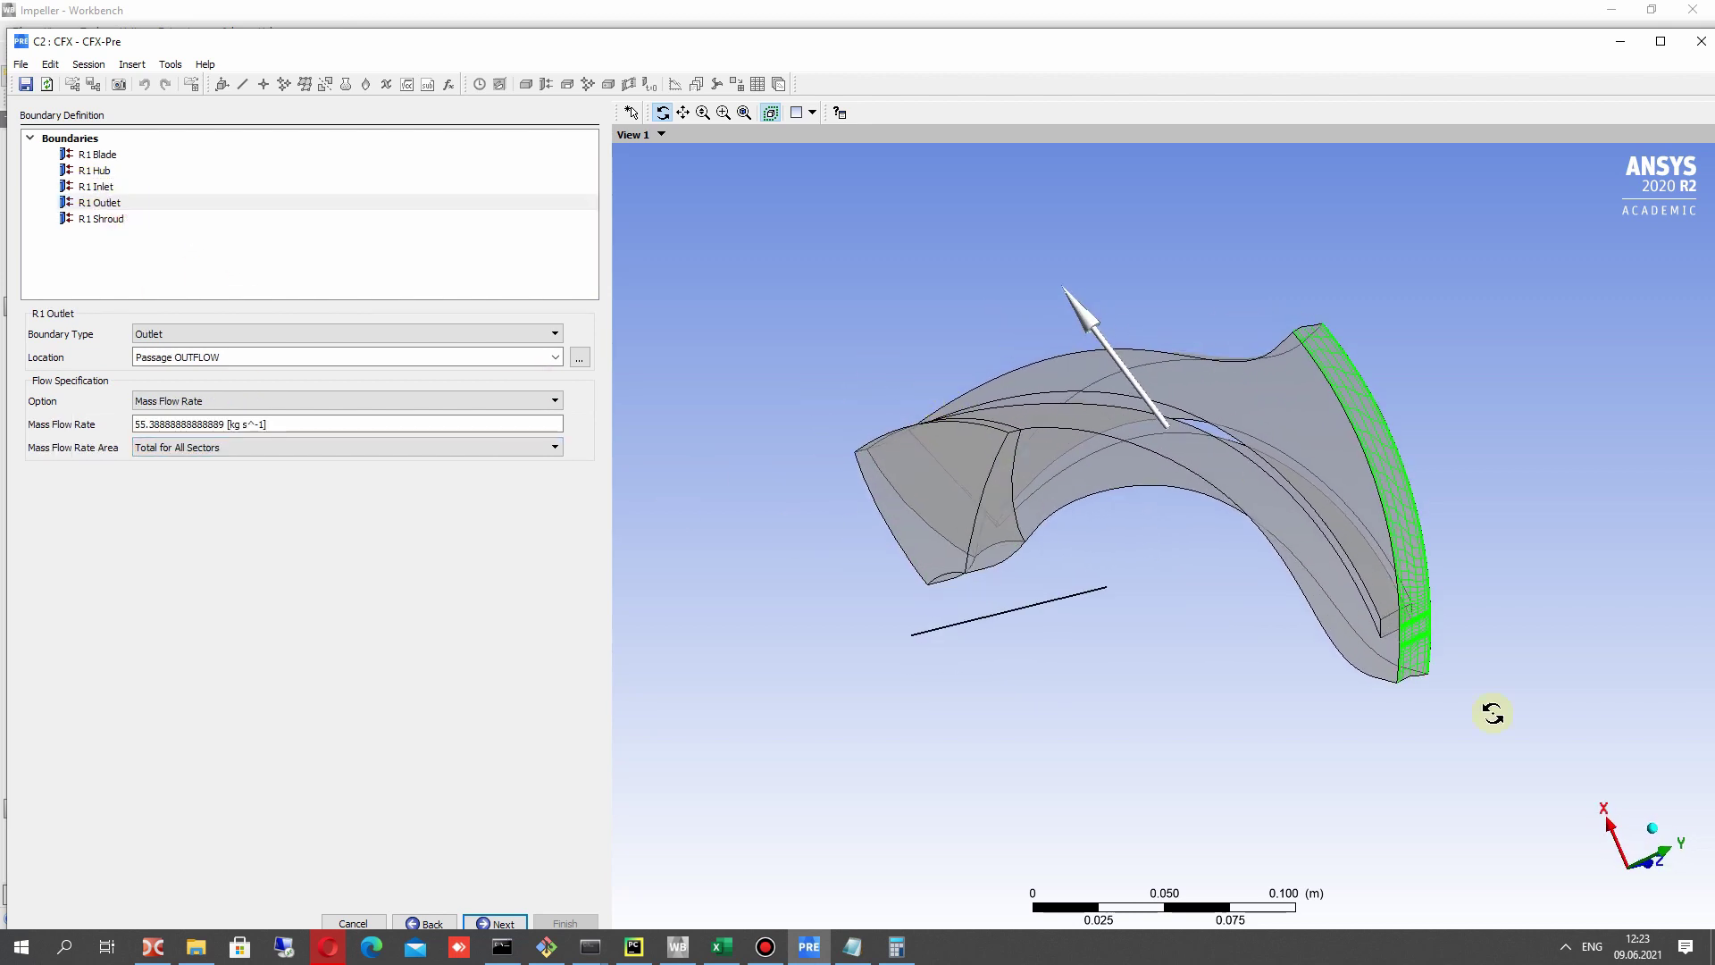
{"action": "left_click", "coordinate": [102, 220]}
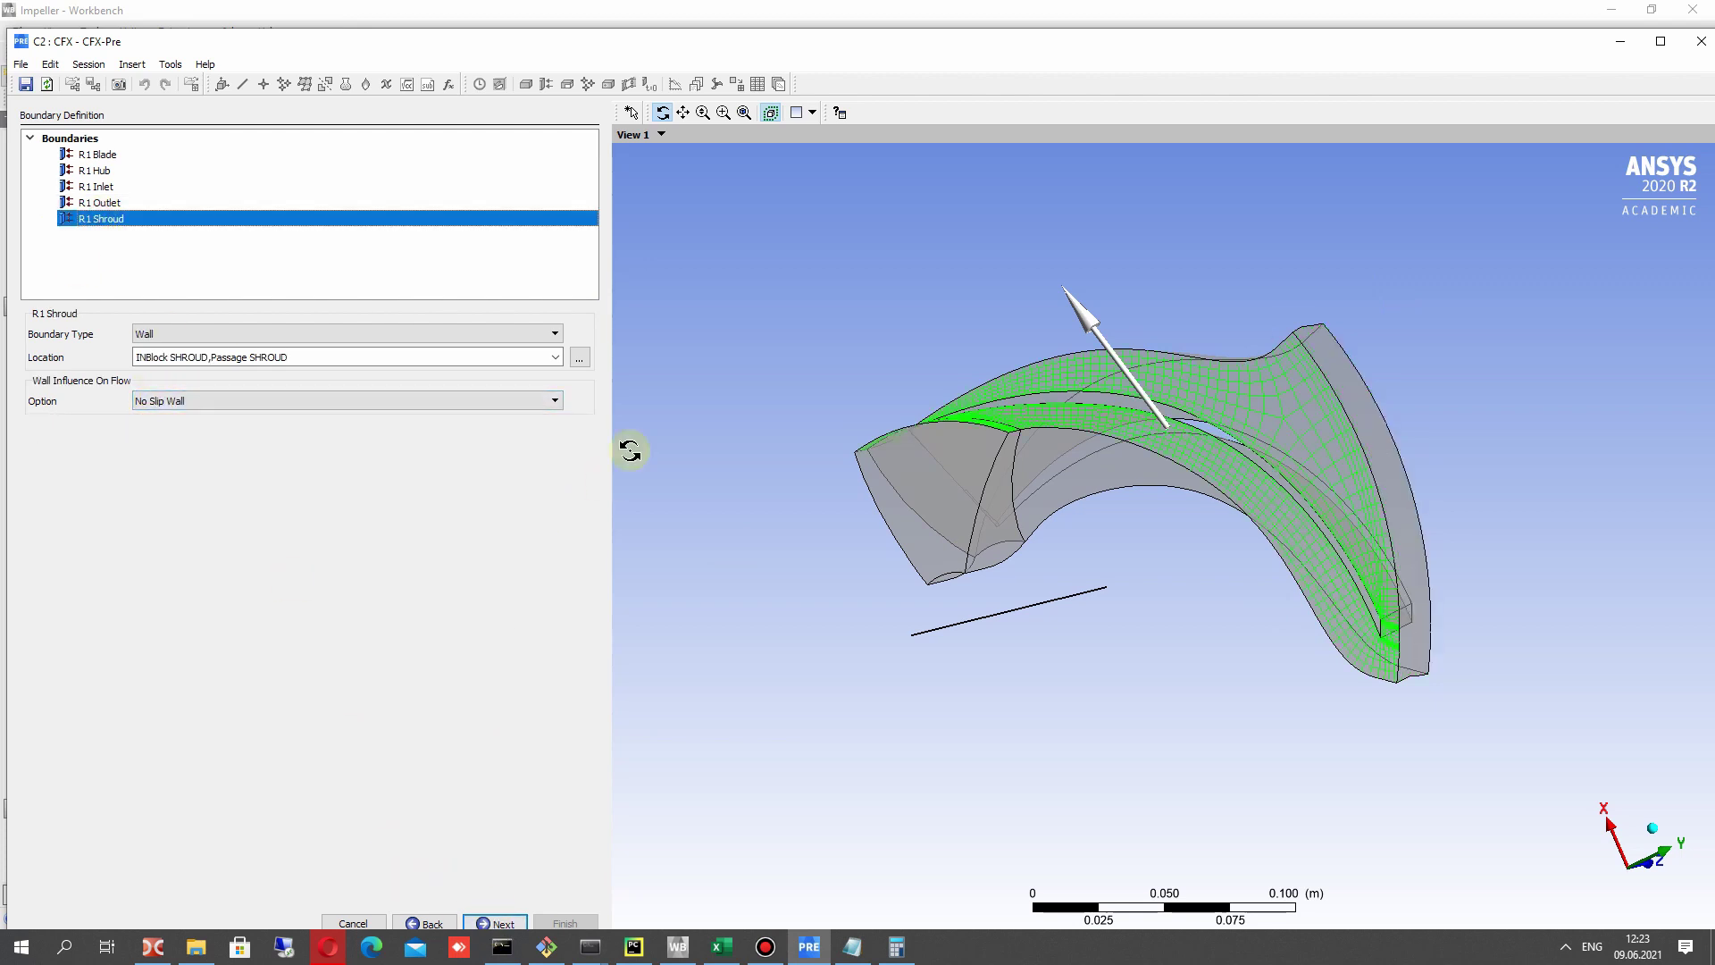
{"action": "left_click", "coordinate": [491, 923]}
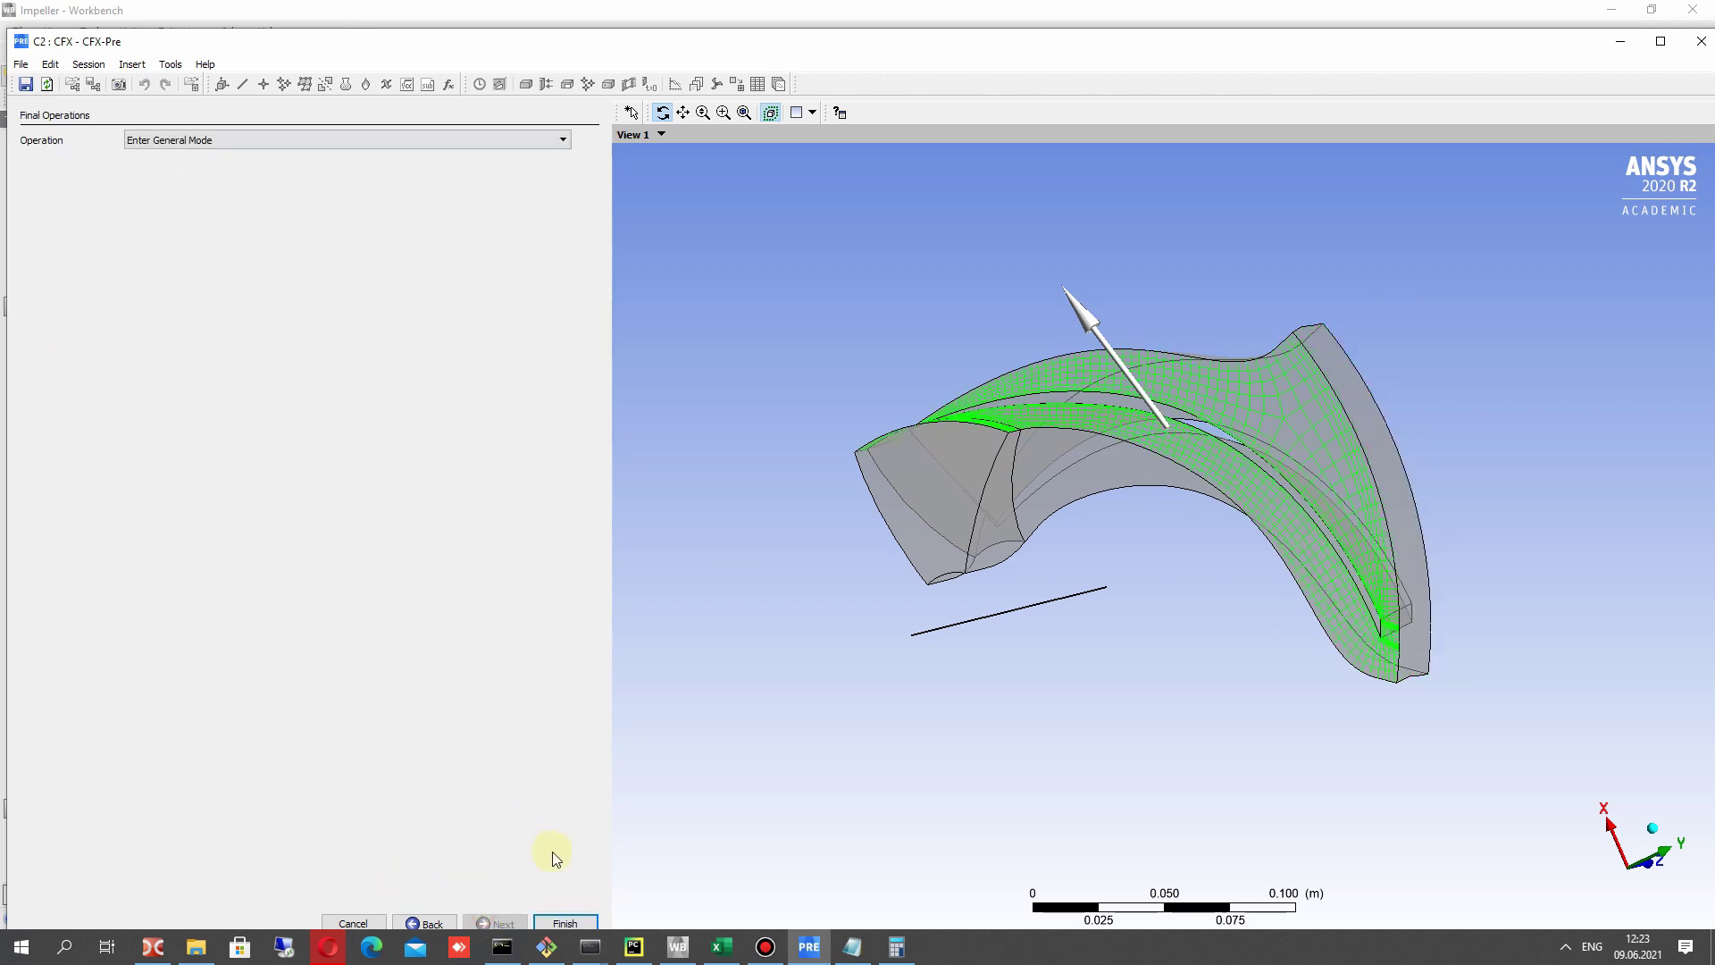
{"action": "left_click", "coordinate": [564, 923]}
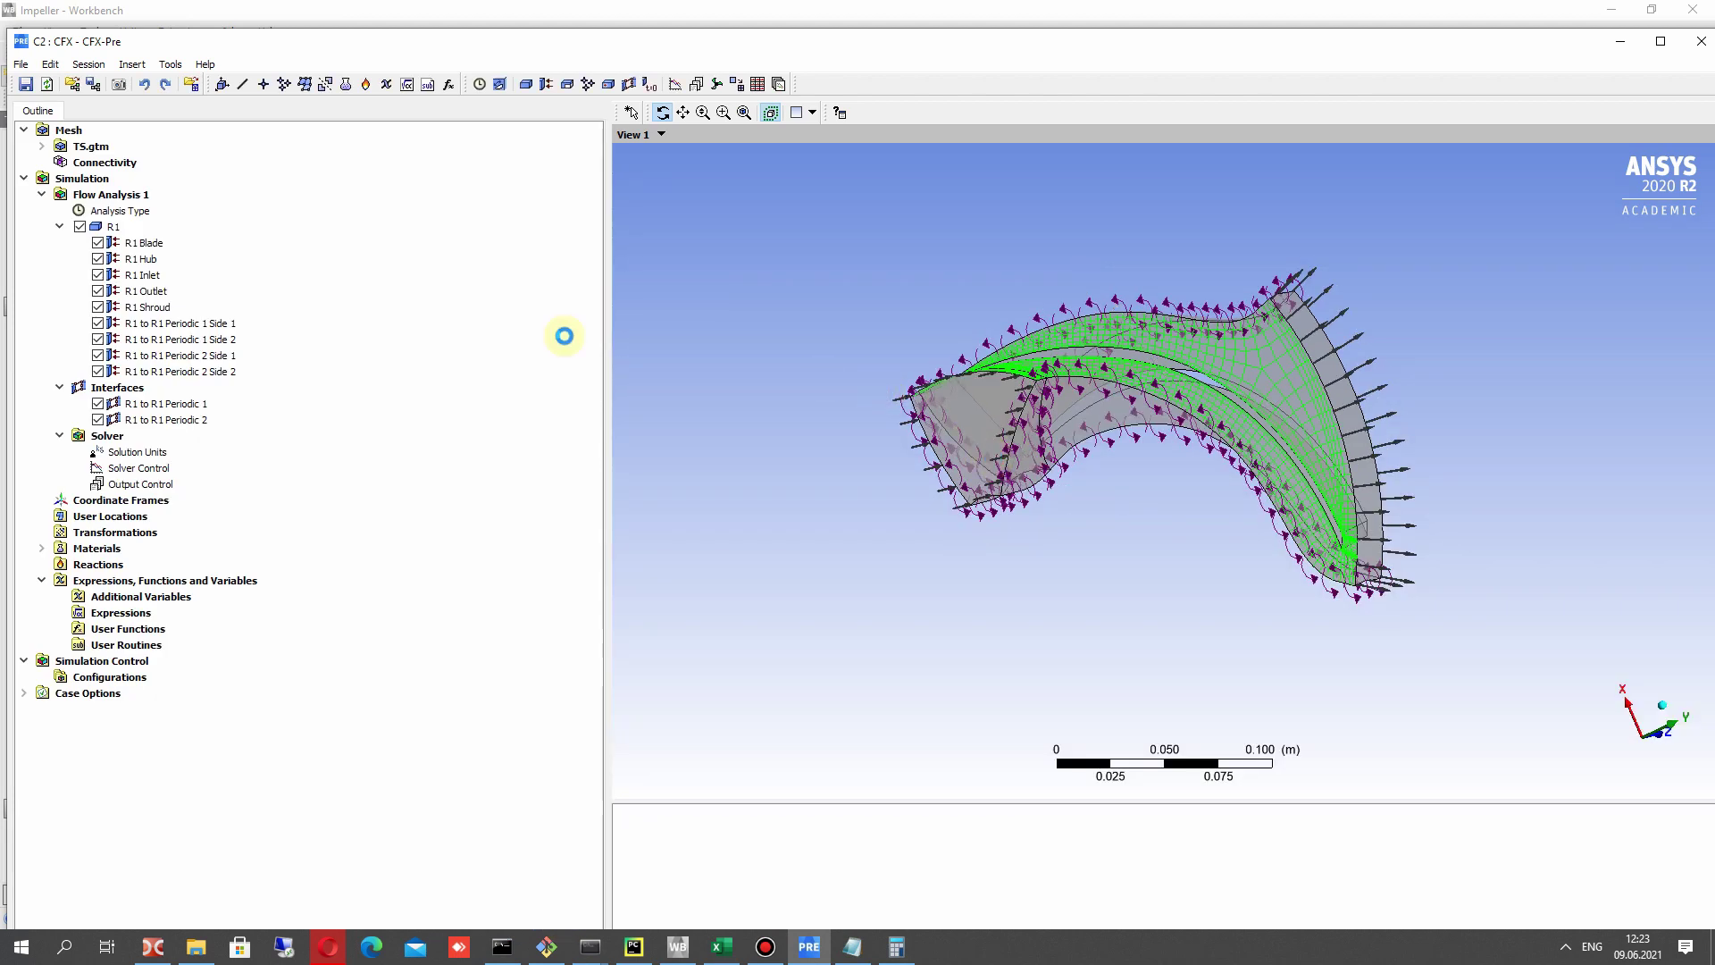
Save the case and create a new expression named H.
{"action": "left_click", "coordinate": [26, 87]}
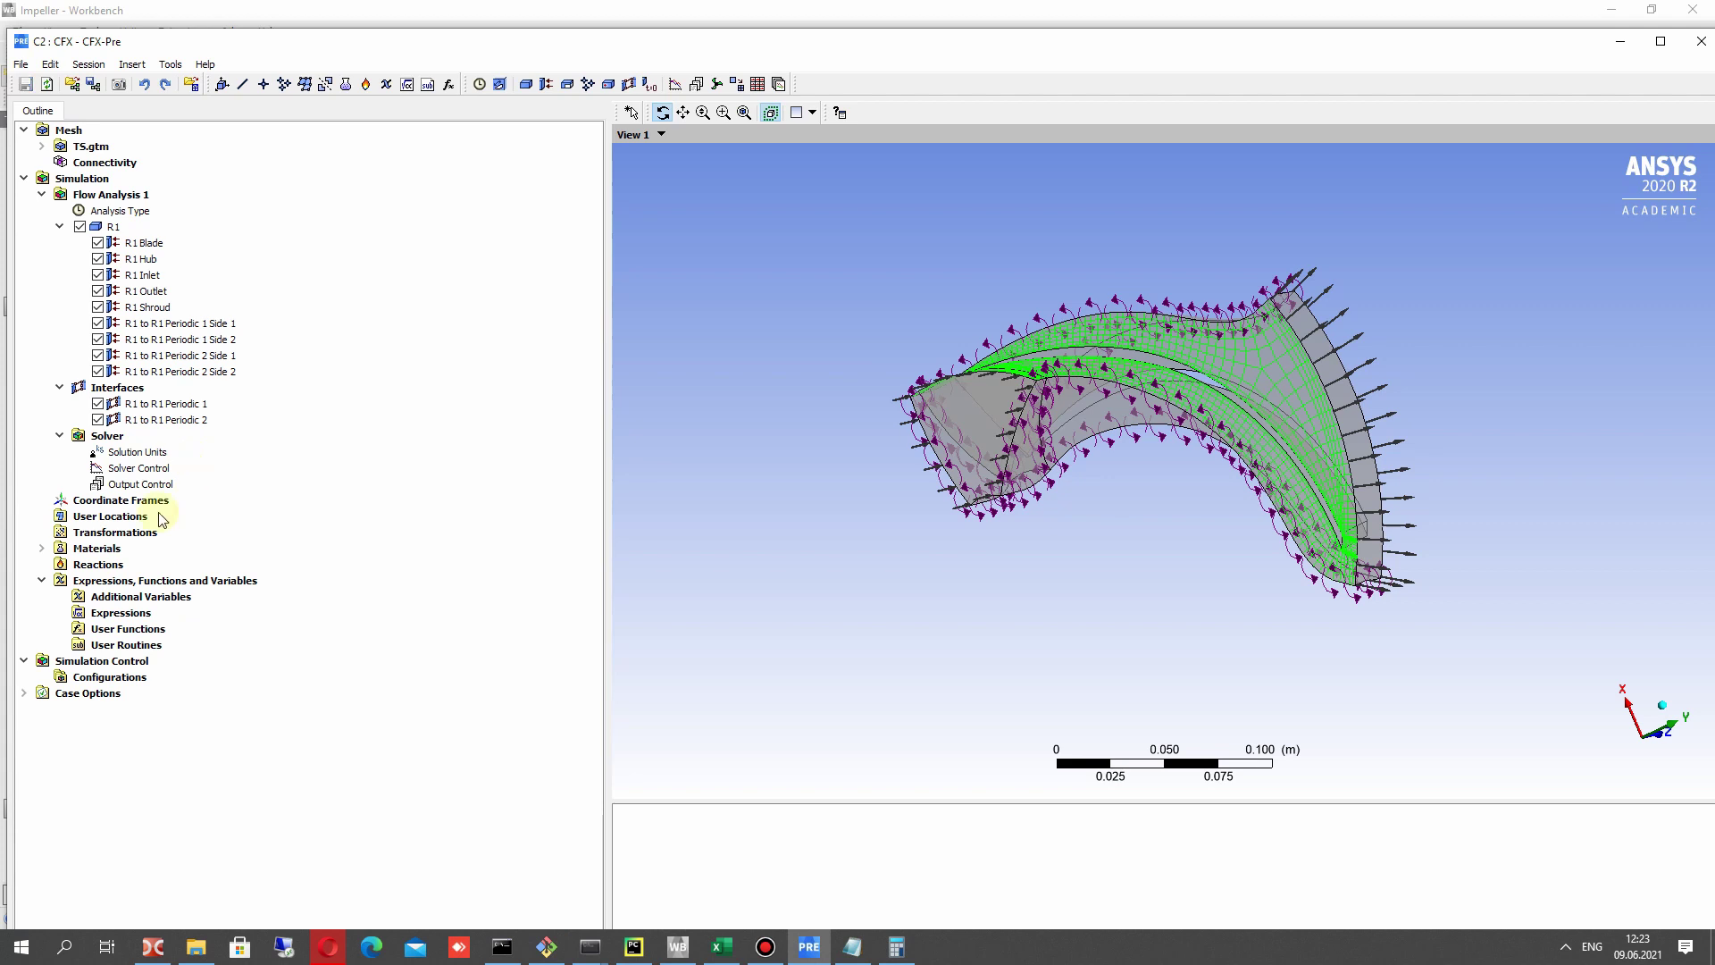
{"action": "double_click", "coordinate": [134, 614]}
{"action": "right_click", "coordinate": [85, 159]}
{"action": "mouse_move", "coordinate": [125, 168]}
{"action": "left_click", "coordinate": [309, 169]}
{"action": "type", "text": "H"}
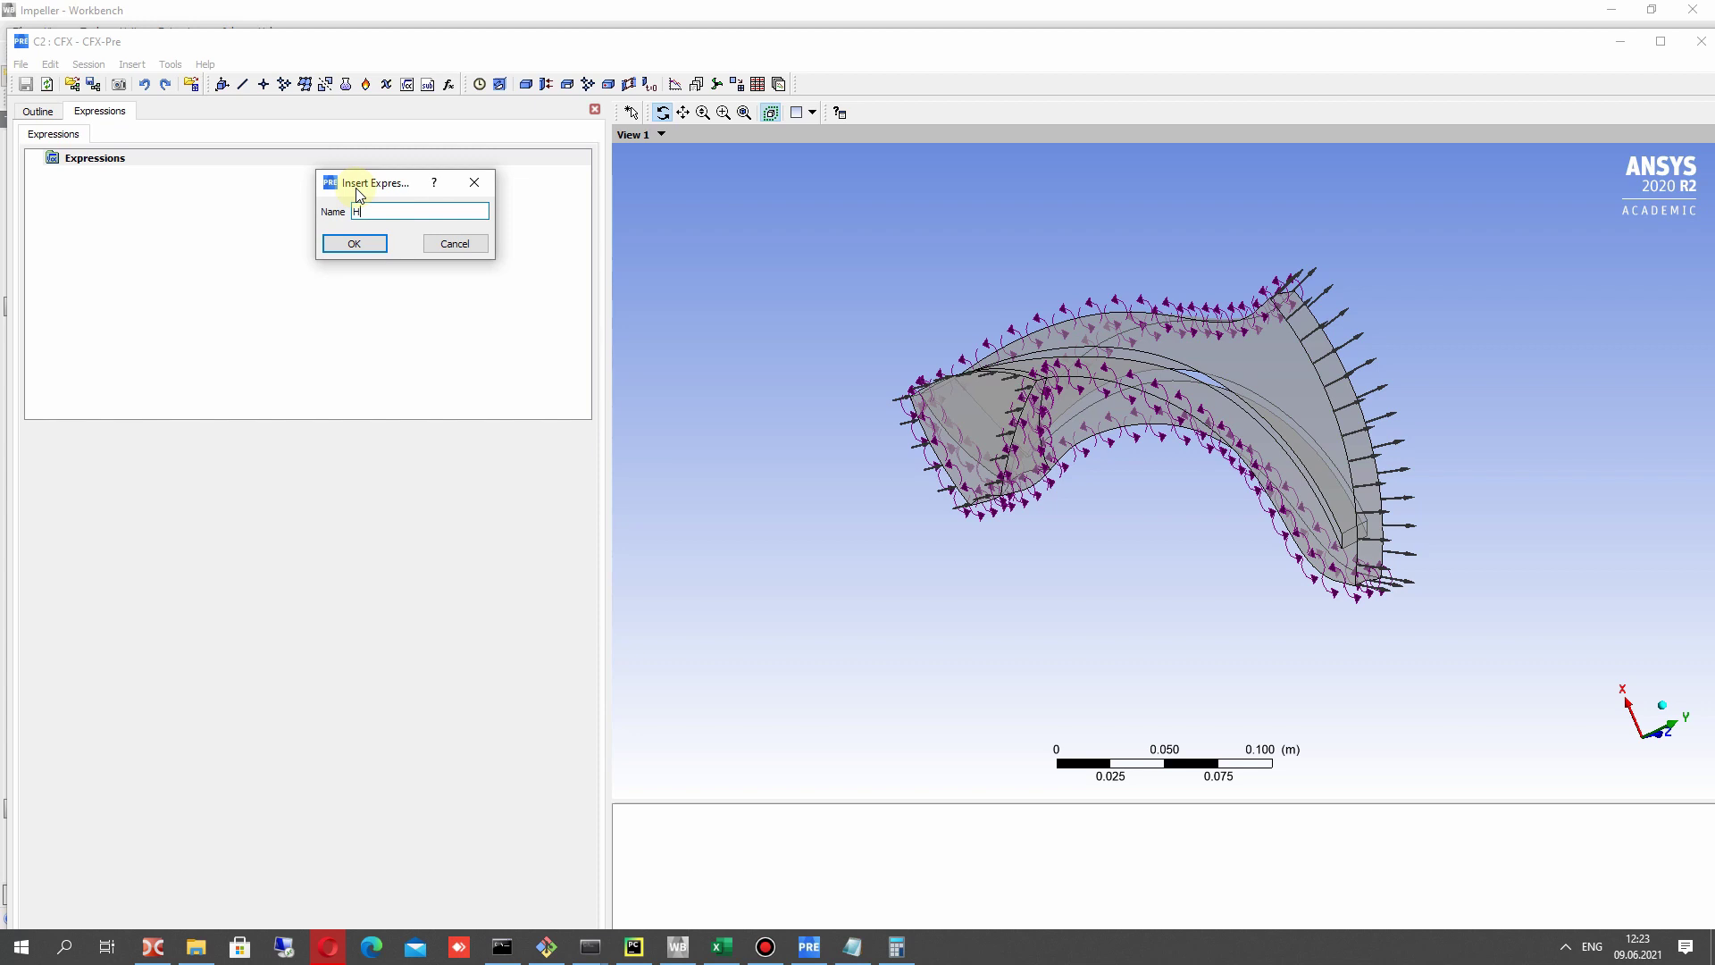
{"action": "key", "text": "Return"}
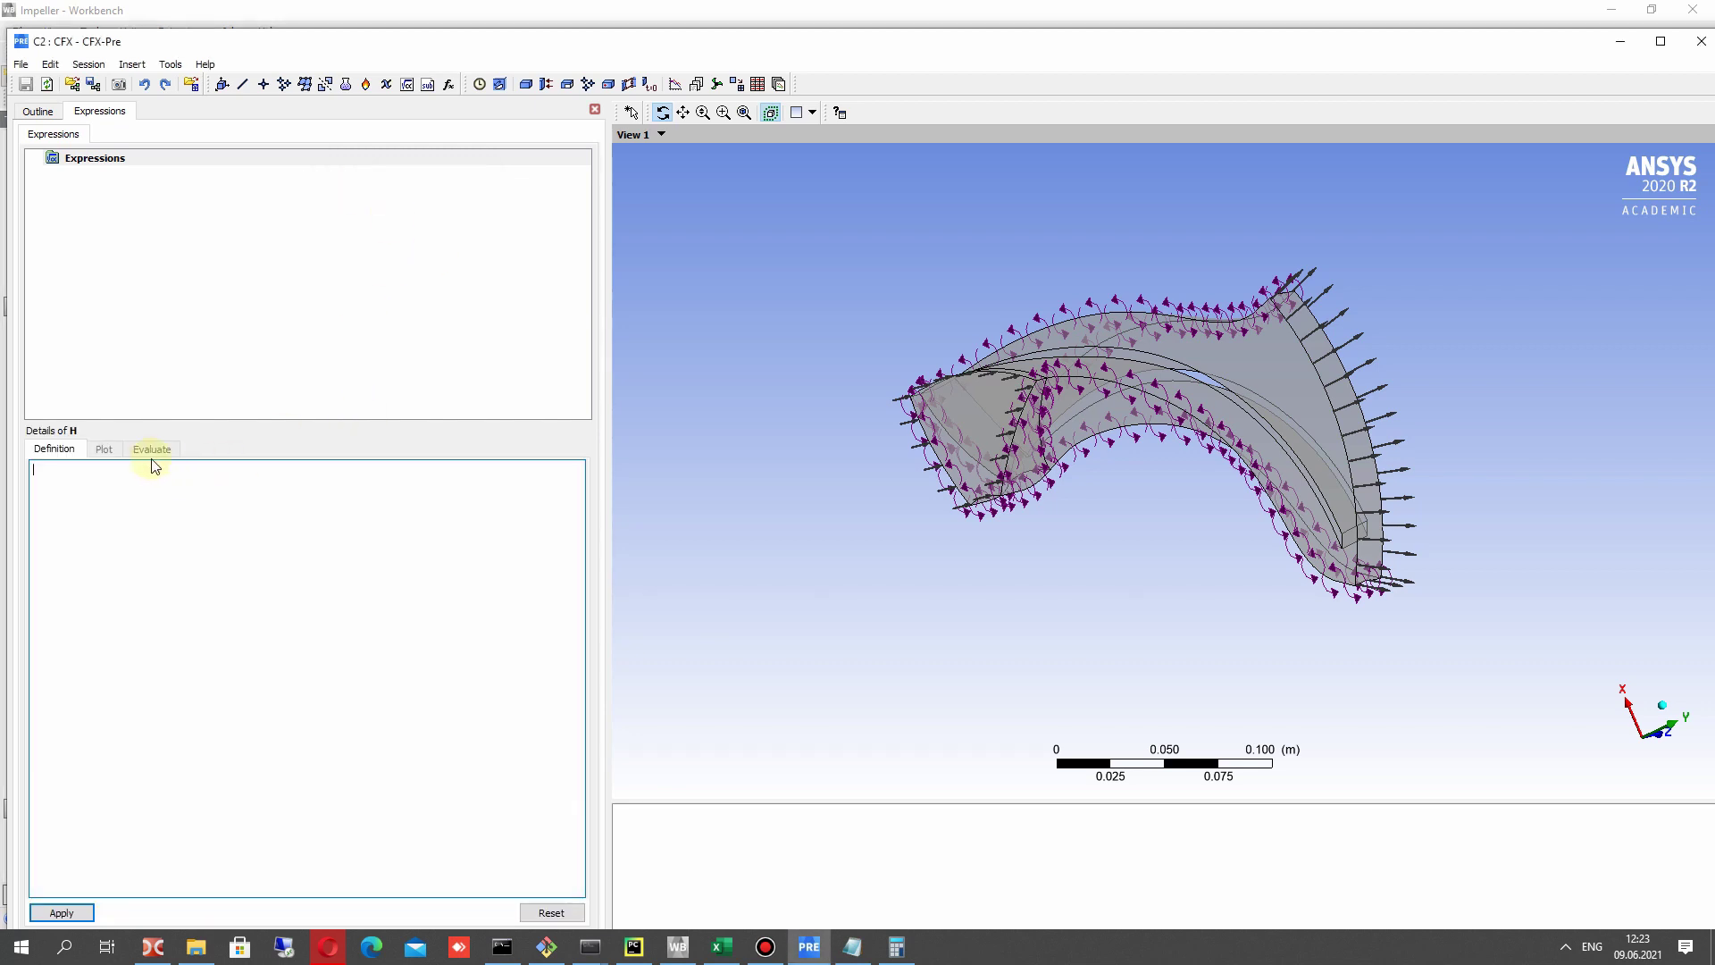
Insert the locator-based function massFlowAveAbs into the definition of expression H.
{"action": "right_click", "coordinate": [87, 478]}
{"action": "mouse_move", "coordinate": [134, 488]}
{"action": "mouse_move", "coordinate": [311, 513]}
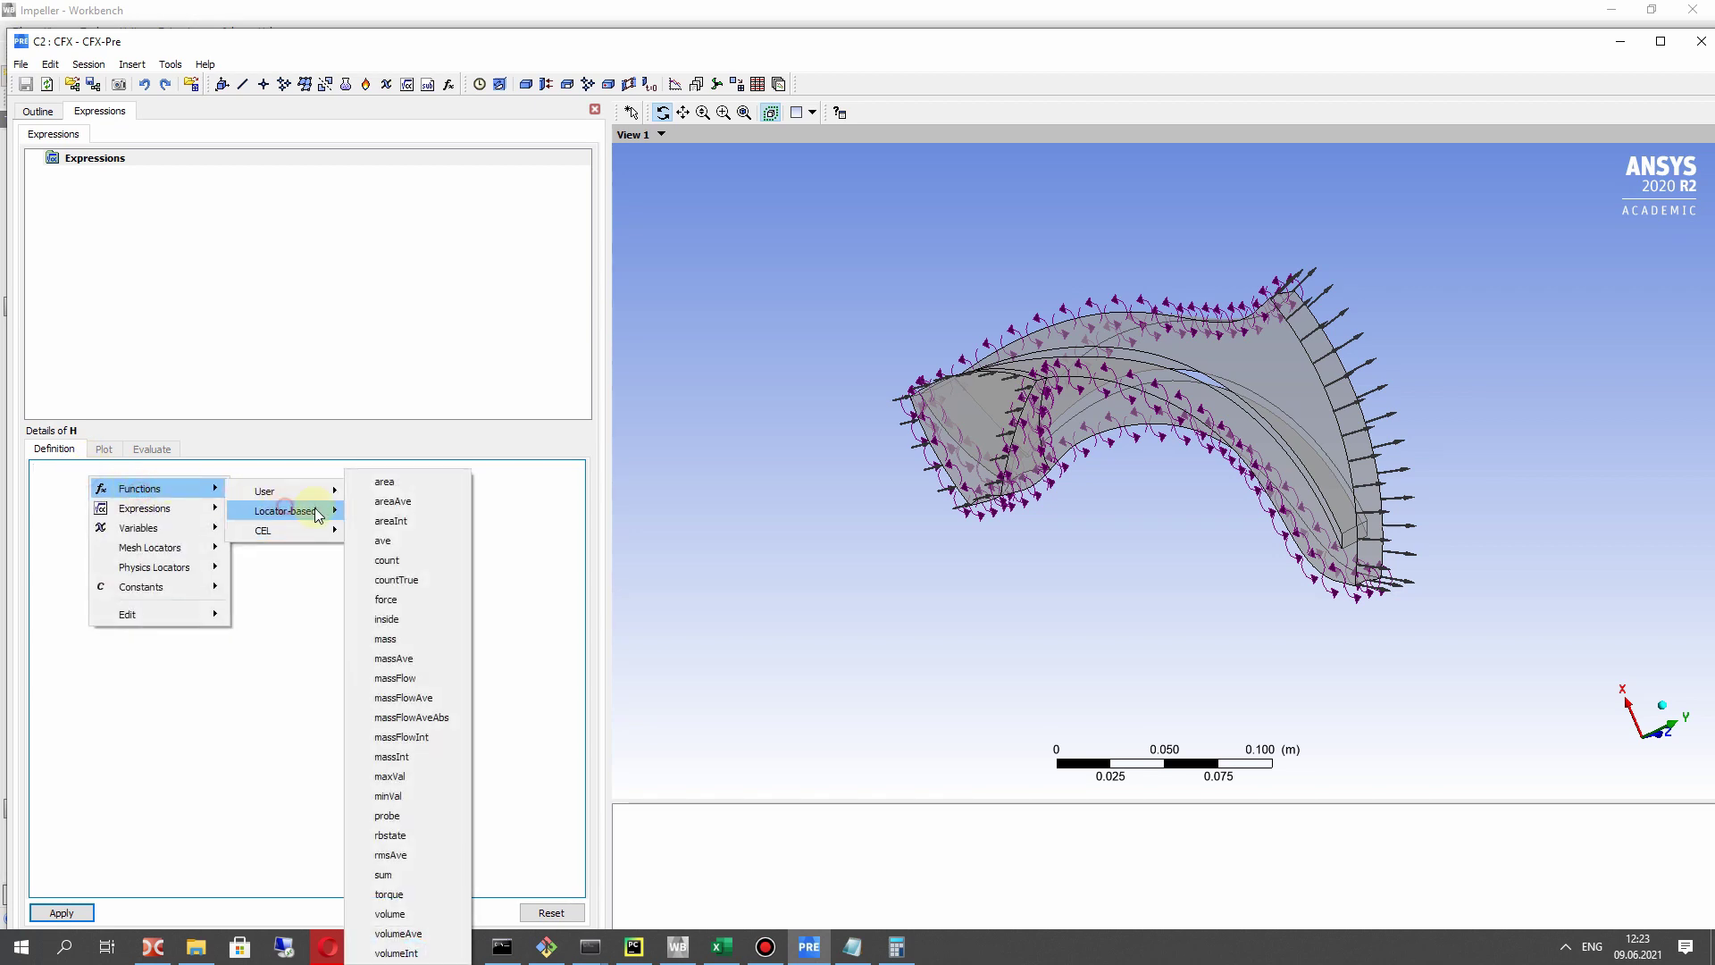
{"action": "left_click", "coordinate": [427, 718]}
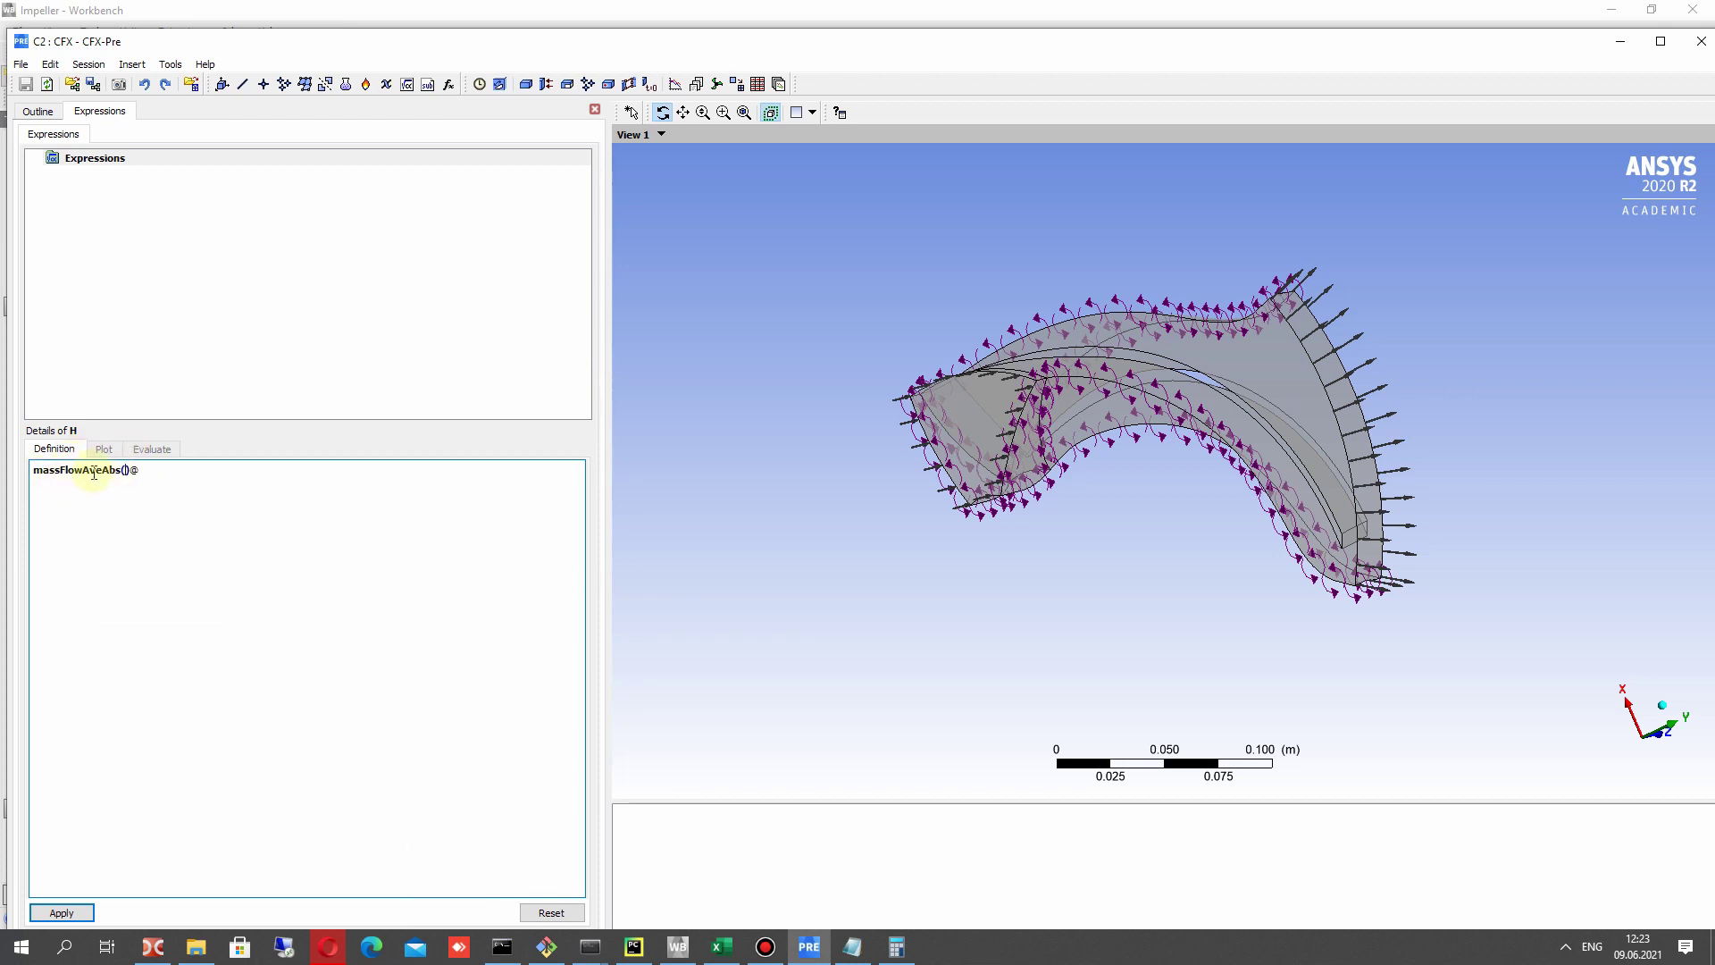
Give massFlowAveAbs the variable Total Pressure in Stn Frame and the location R1 Outlet.
{"action": "right_click", "coordinate": [125, 469]}
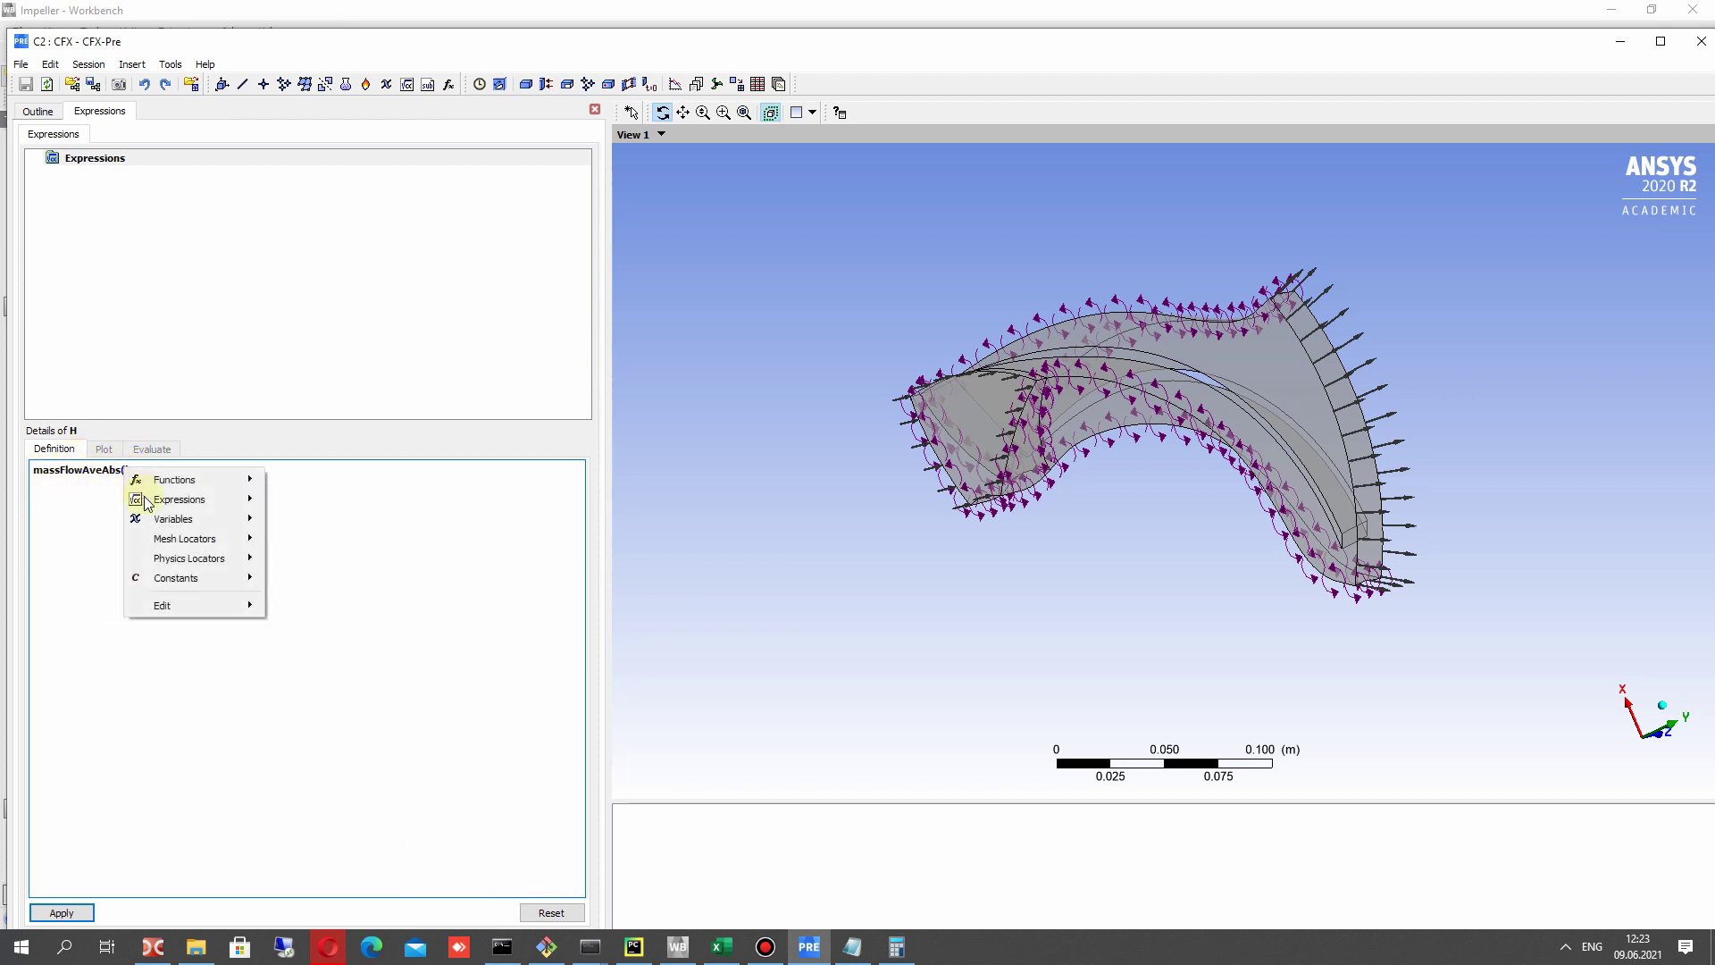
{"action": "mouse_move", "coordinate": [175, 522]}
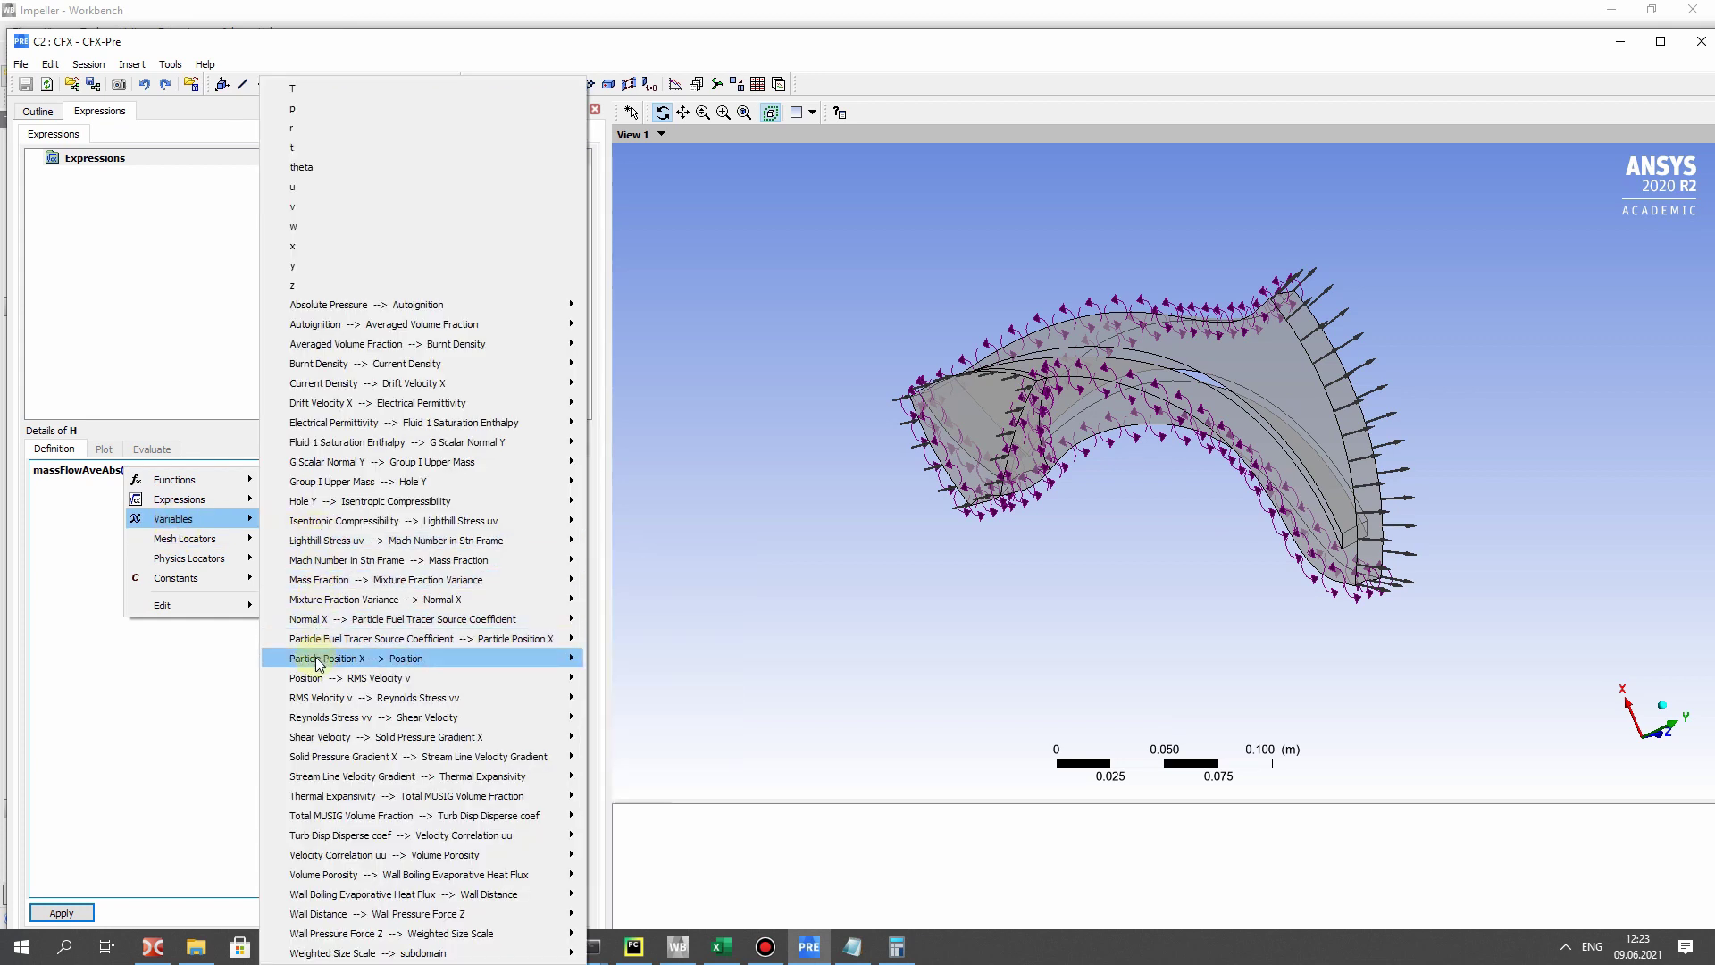
{"action": "mouse_move", "coordinate": [323, 720]}
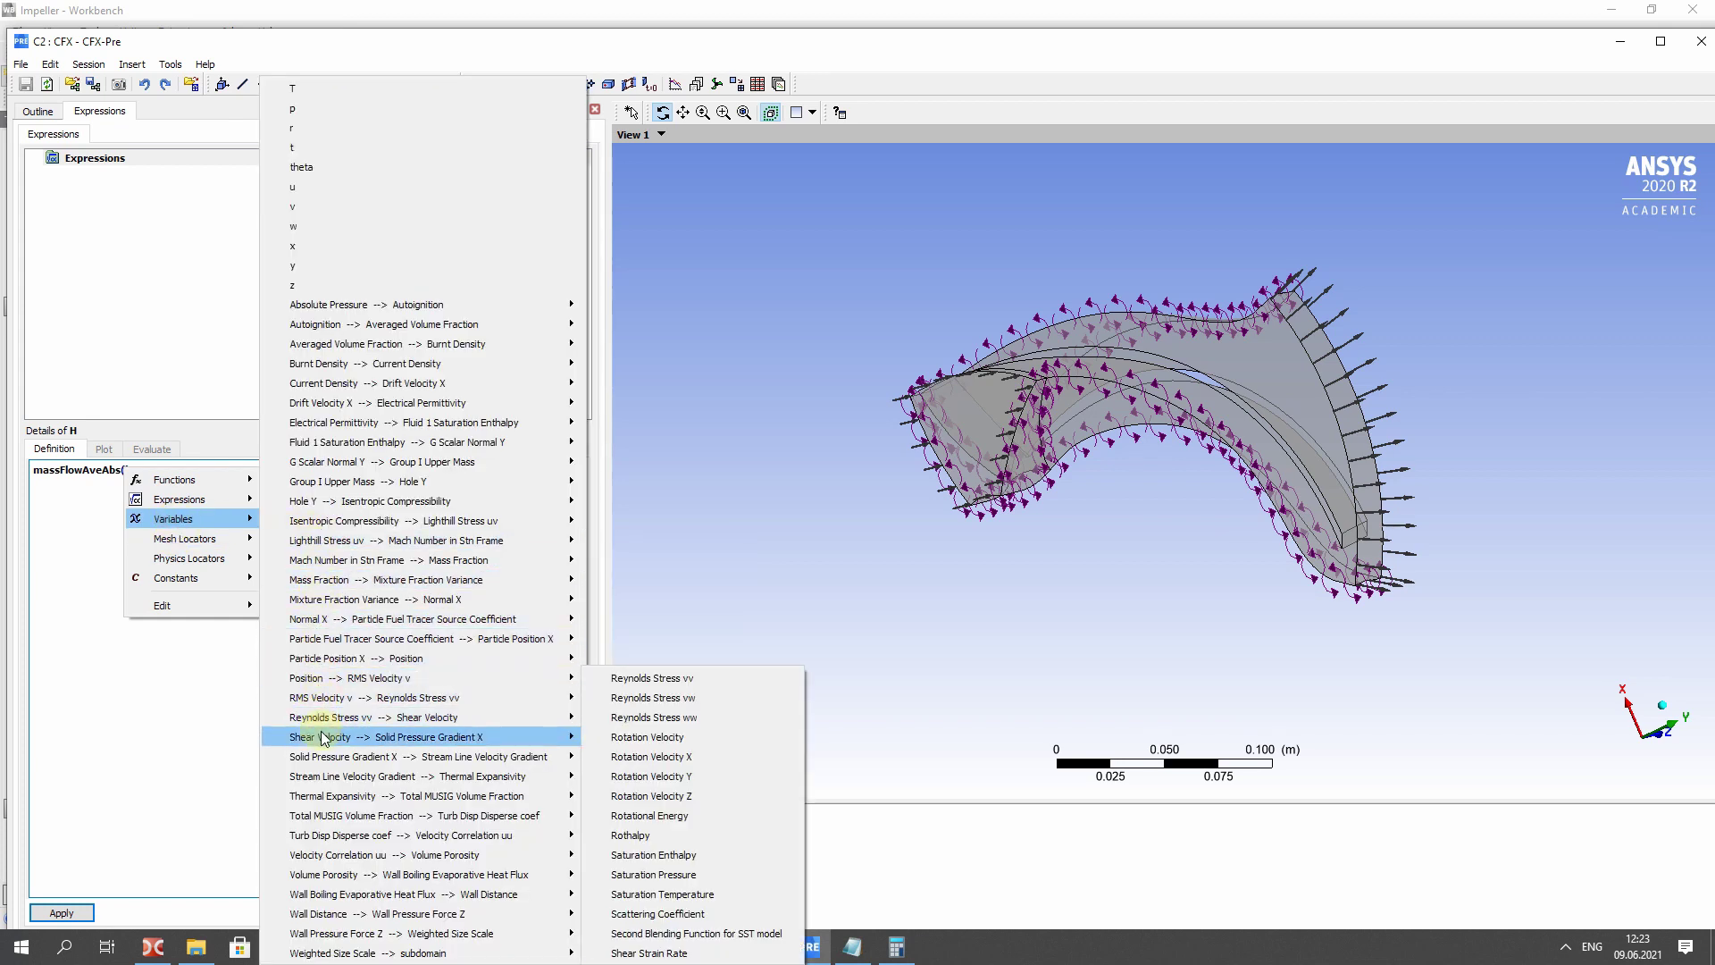
{"action": "mouse_move", "coordinate": [329, 877]}
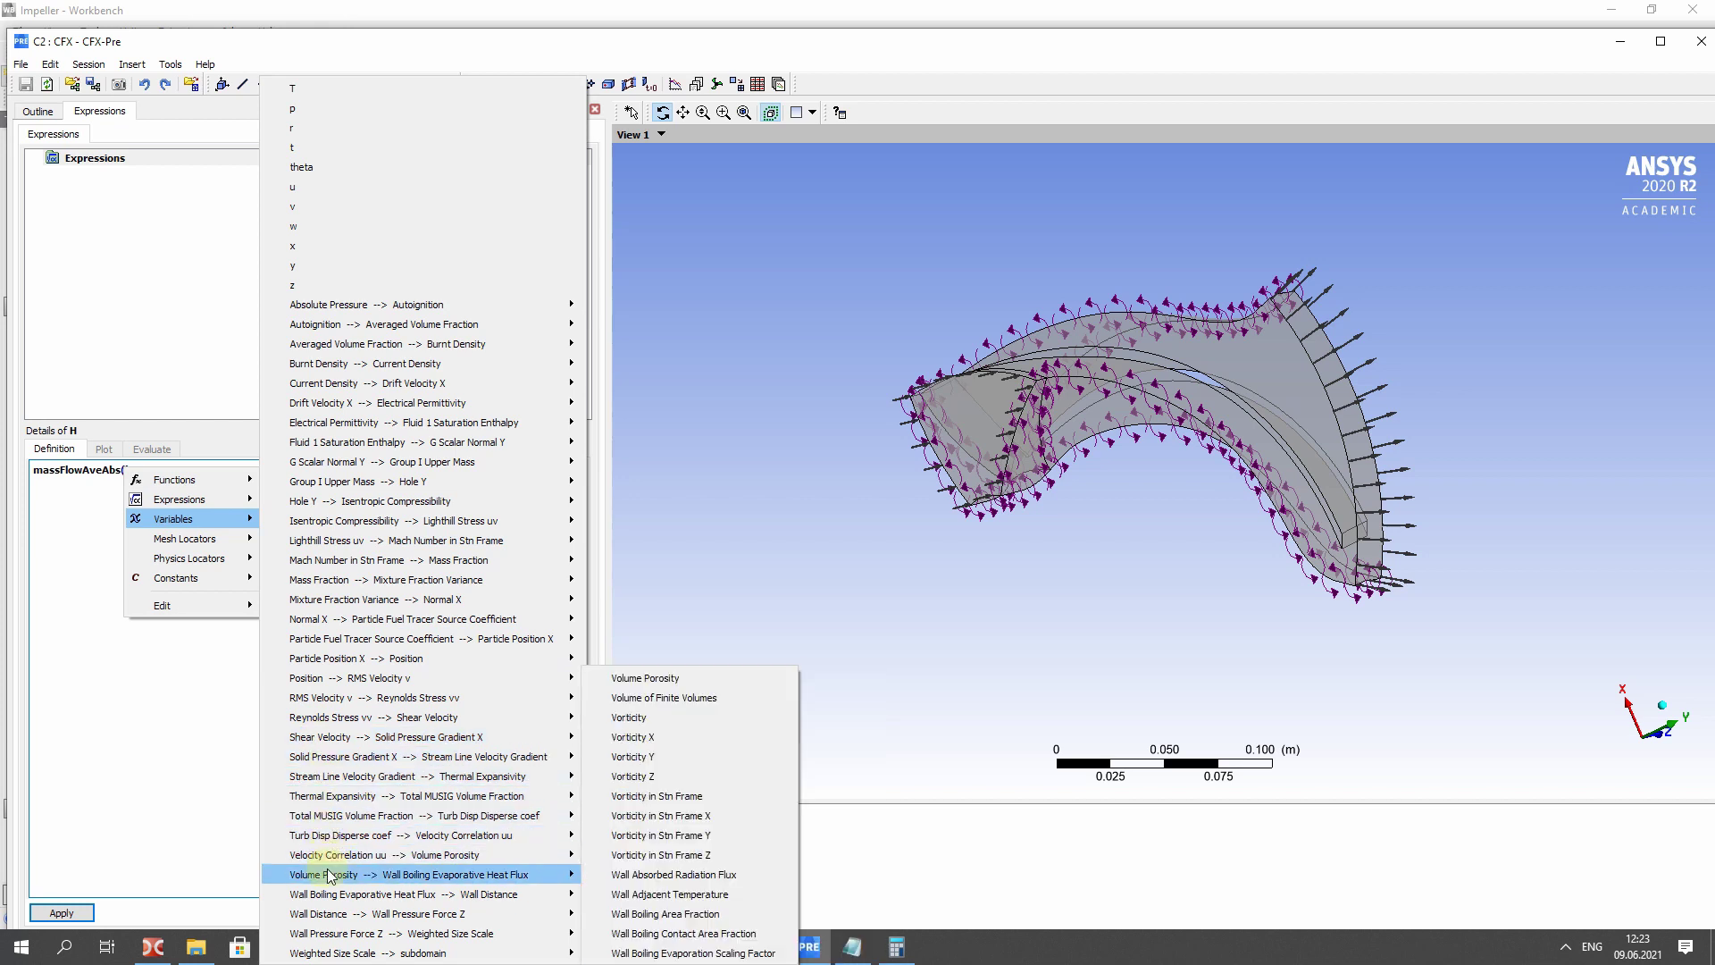
{"action": "mouse_move", "coordinate": [310, 688]}
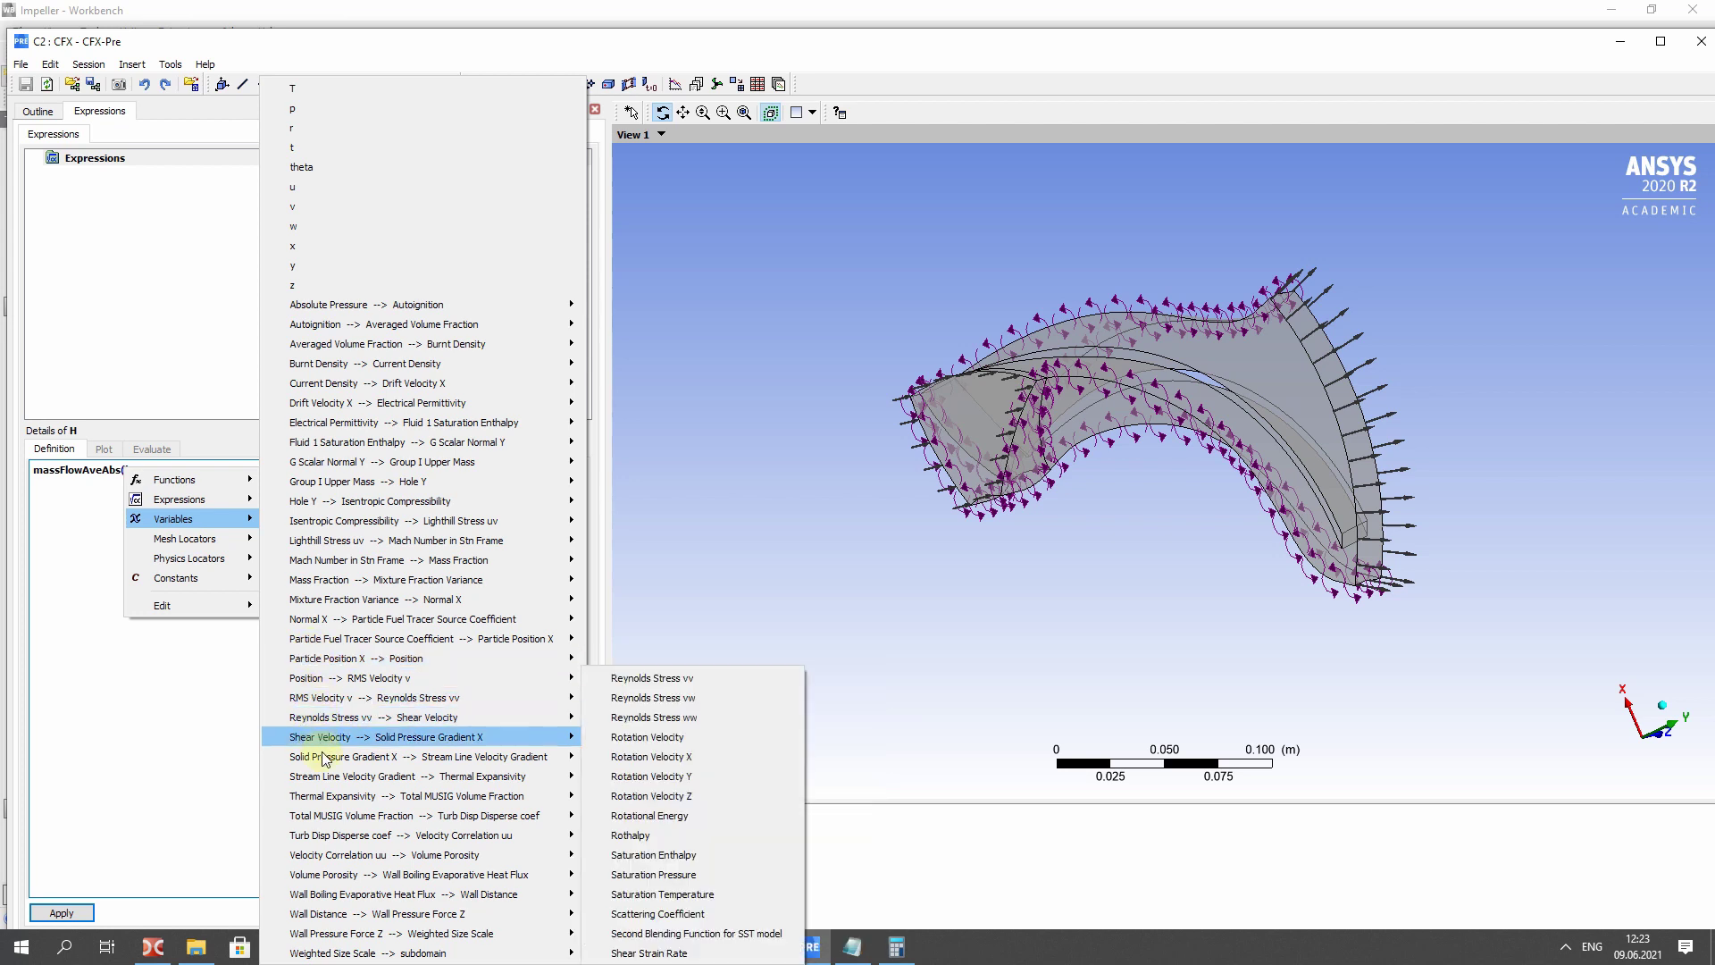
{"action": "mouse_move", "coordinate": [335, 762]}
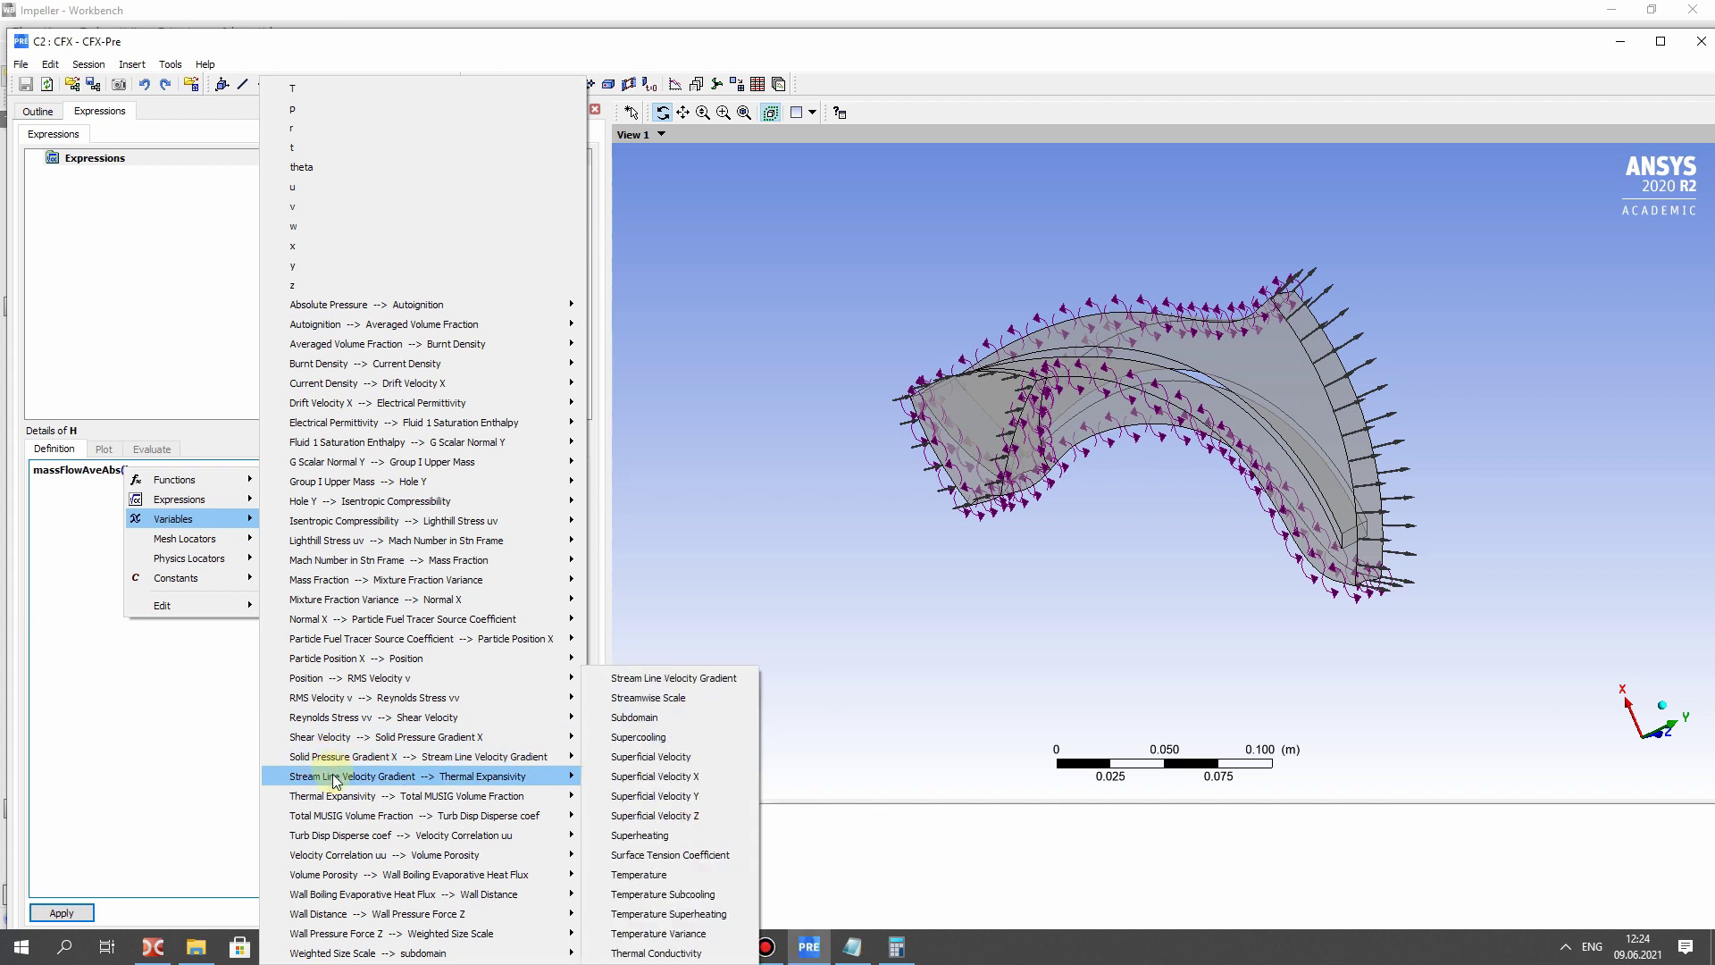
{"action": "mouse_move", "coordinate": [330, 816]}
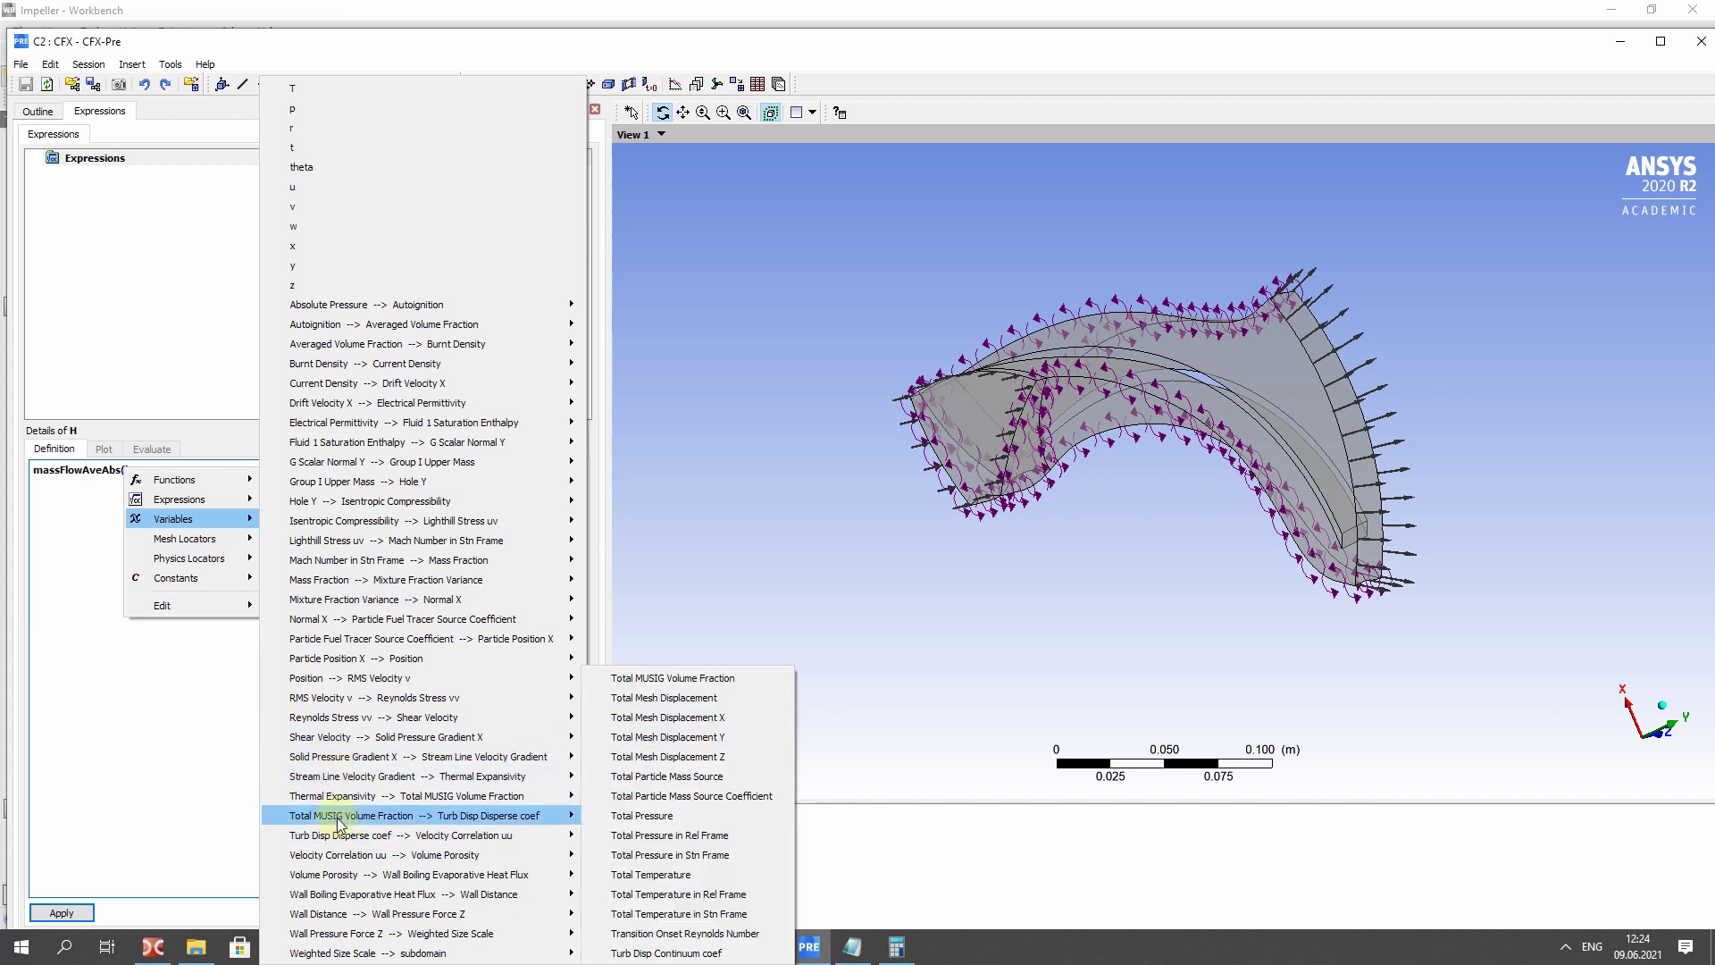
{"action": "left_click", "coordinate": [699, 855]}
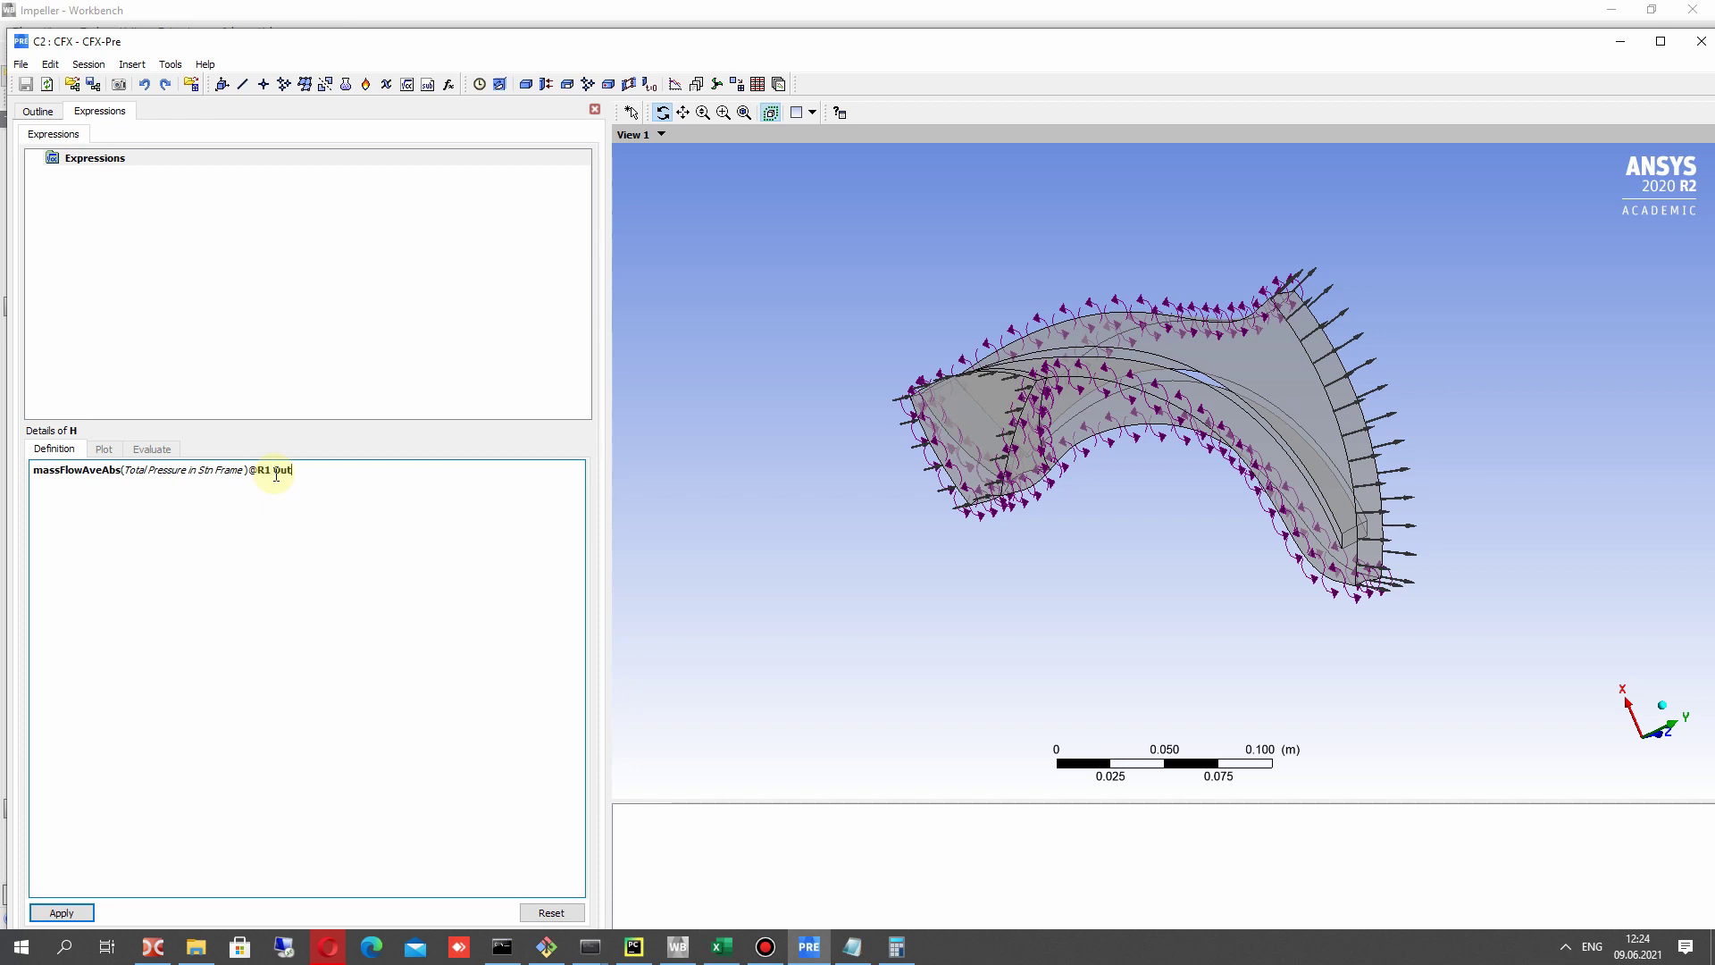
Duplicate the massFlowAveAbs term in the definition of H and subtract the copy from the original.
{"action": "triple_click", "coordinate": [328, 482]}
{"action": "key", "text": "ctrl+c"}
{"action": "left_click", "coordinate": [324, 476]}
{"action": "key", "text": "ctrl+v"}
{"action": "left_click", "coordinate": [306, 471]}
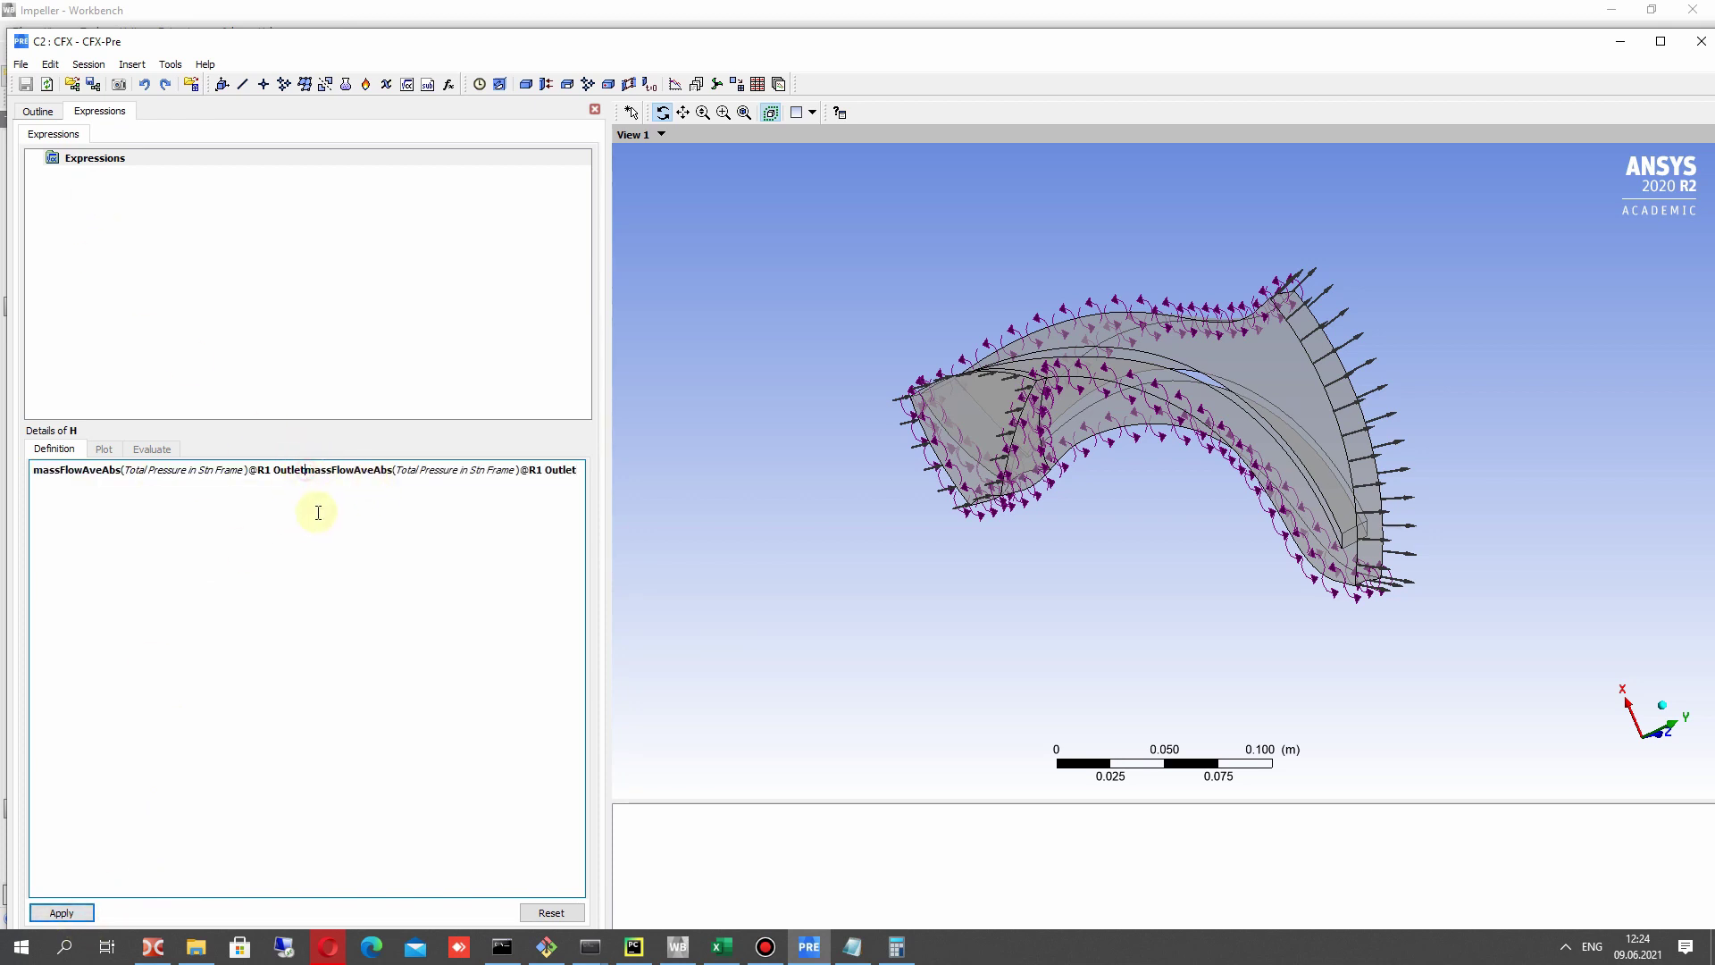
{"action": "type", "text": "-"}
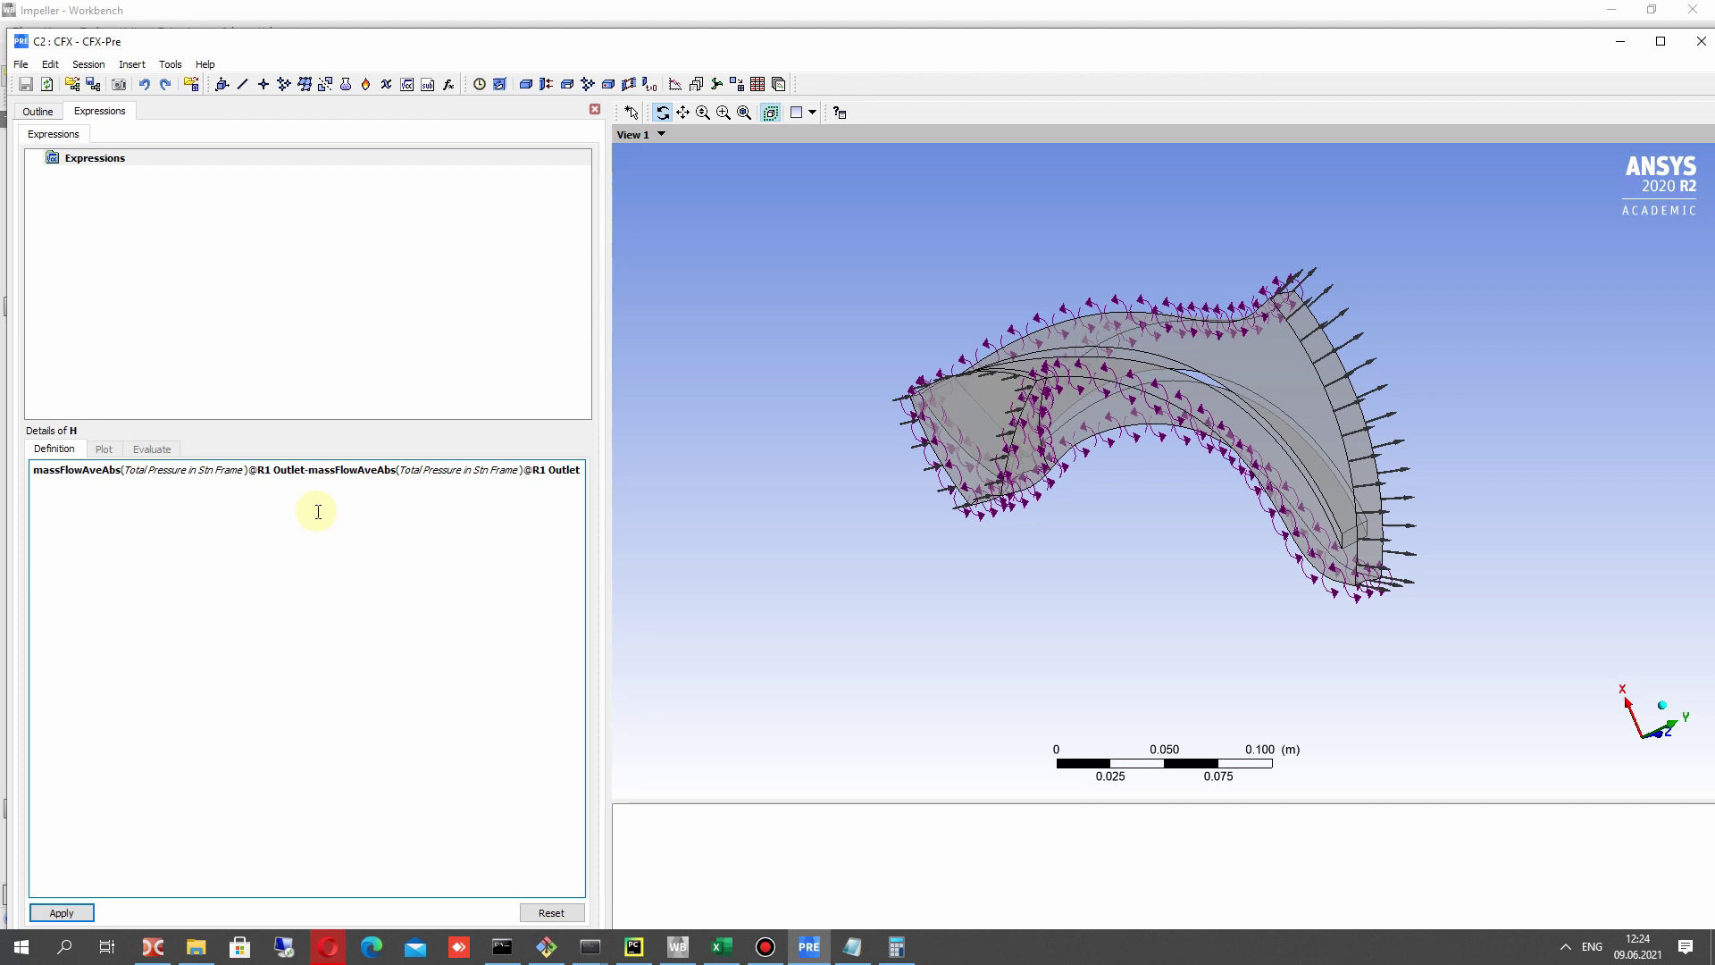
Enclose the pressure difference in parentheses and divide it by 997 and 9.81.
{"action": "left_click", "coordinate": [31, 469]}
{"action": "type", "text": "("}
{"action": "left_click", "coordinate": [125, 487]}
{"action": "type", "text": ")"}
{"action": "type", "text": "/997/9.81"}
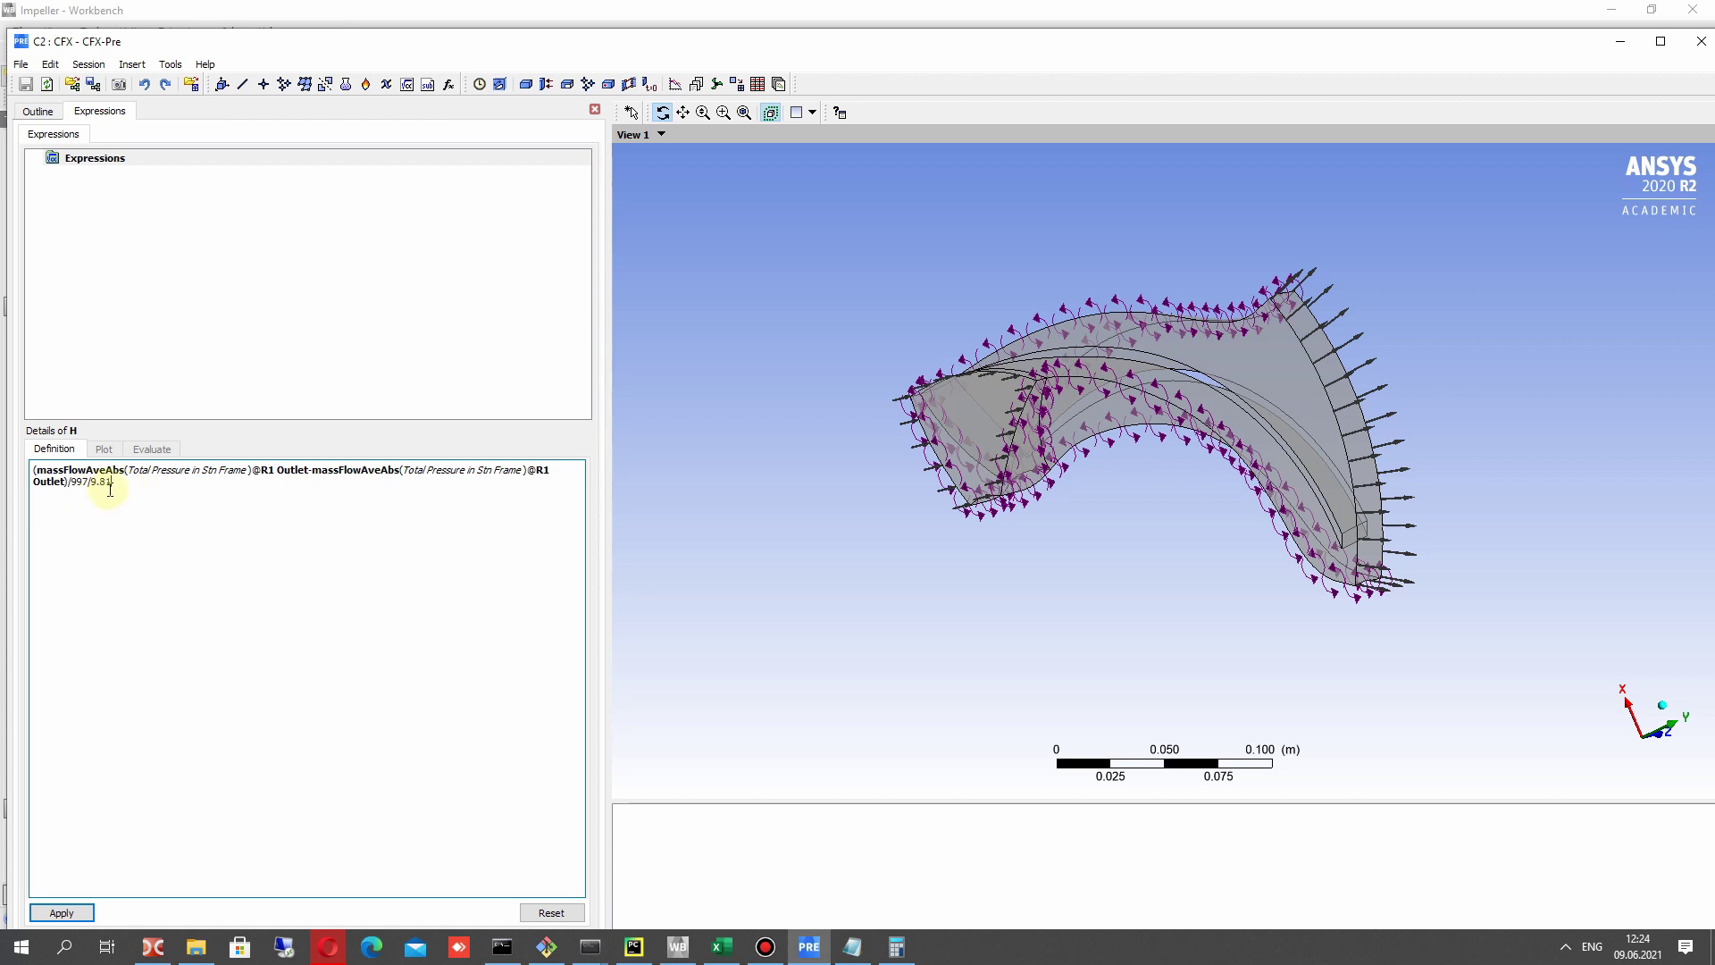
Replace the divisor 9.81 with the constant g and apply expression H.
{"action": "triple_click", "coordinate": [109, 485]}
{"action": "left_click", "coordinate": [94, 483]}
{"action": "left_click_drag", "start_coordinate": [71, 483], "coordinate": [86, 486]}
{"action": "left_click", "coordinate": [58, 912]}
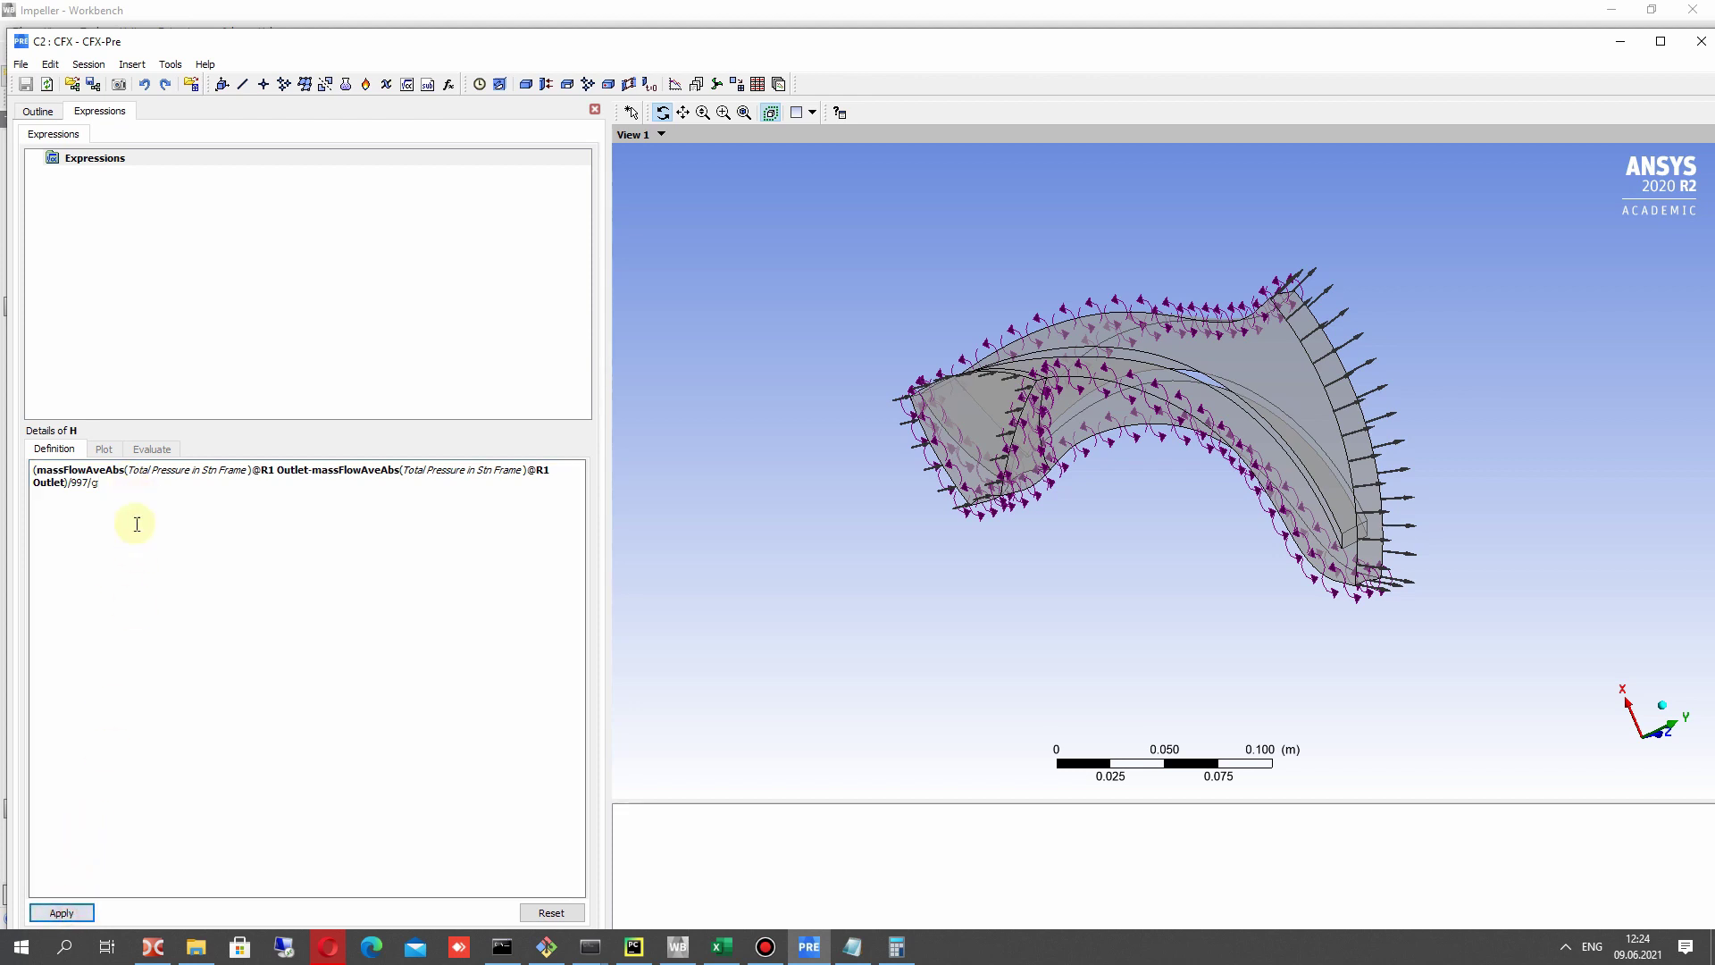
Change the location of the second massFlowAveAbs term in H to R1 Inlet and apply the expression.
{"action": "left_click", "coordinate": [106, 175]}
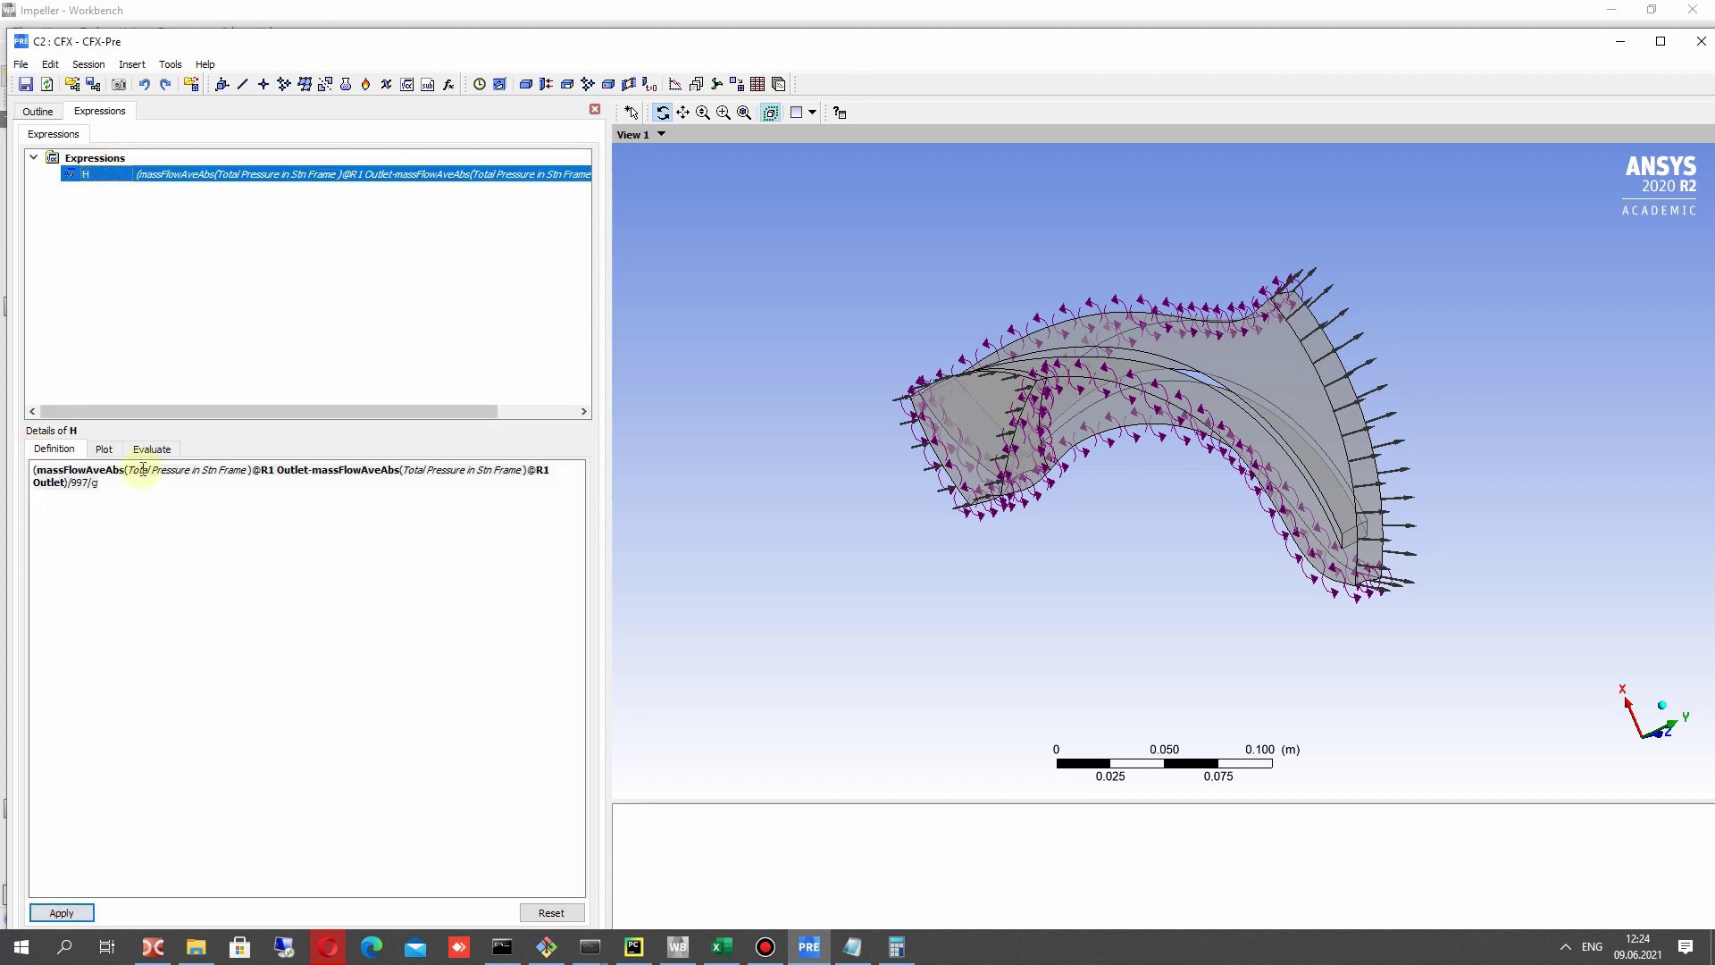
{"action": "left_click", "coordinate": [253, 512]}
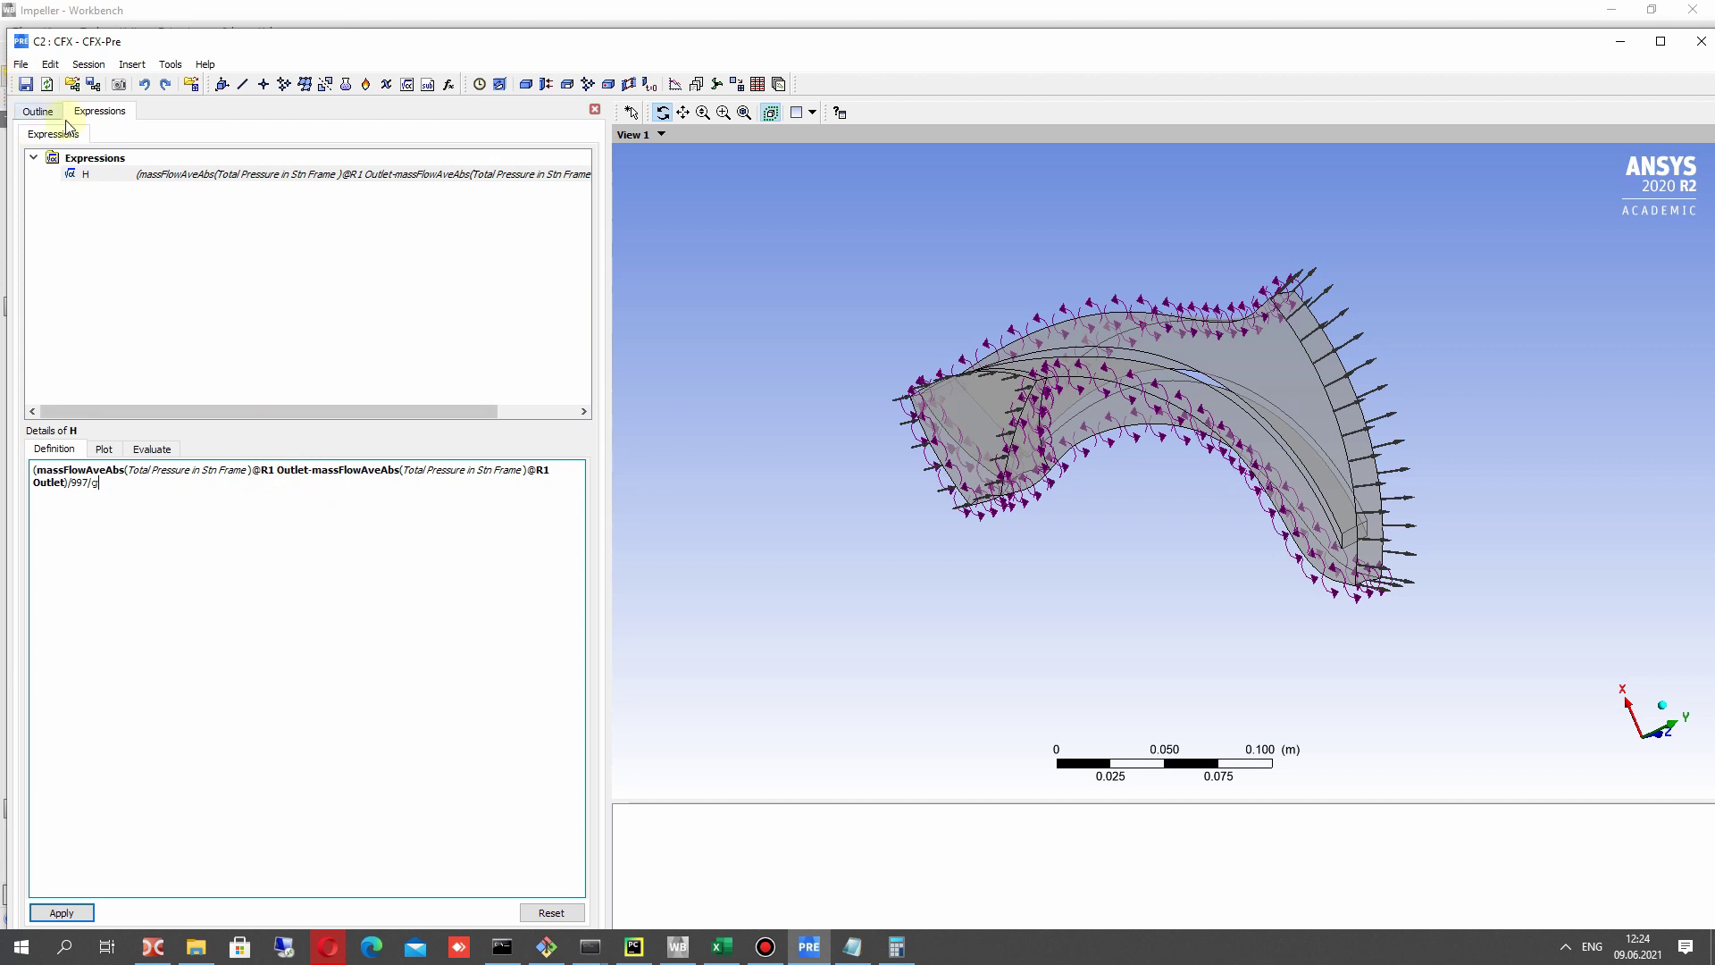
{"action": "left_click_drag", "start_coordinate": [267, 471], "coordinate": [474, 491]}
{"action": "left_click", "coordinate": [475, 490]}
{"action": "type", "text": "In"}
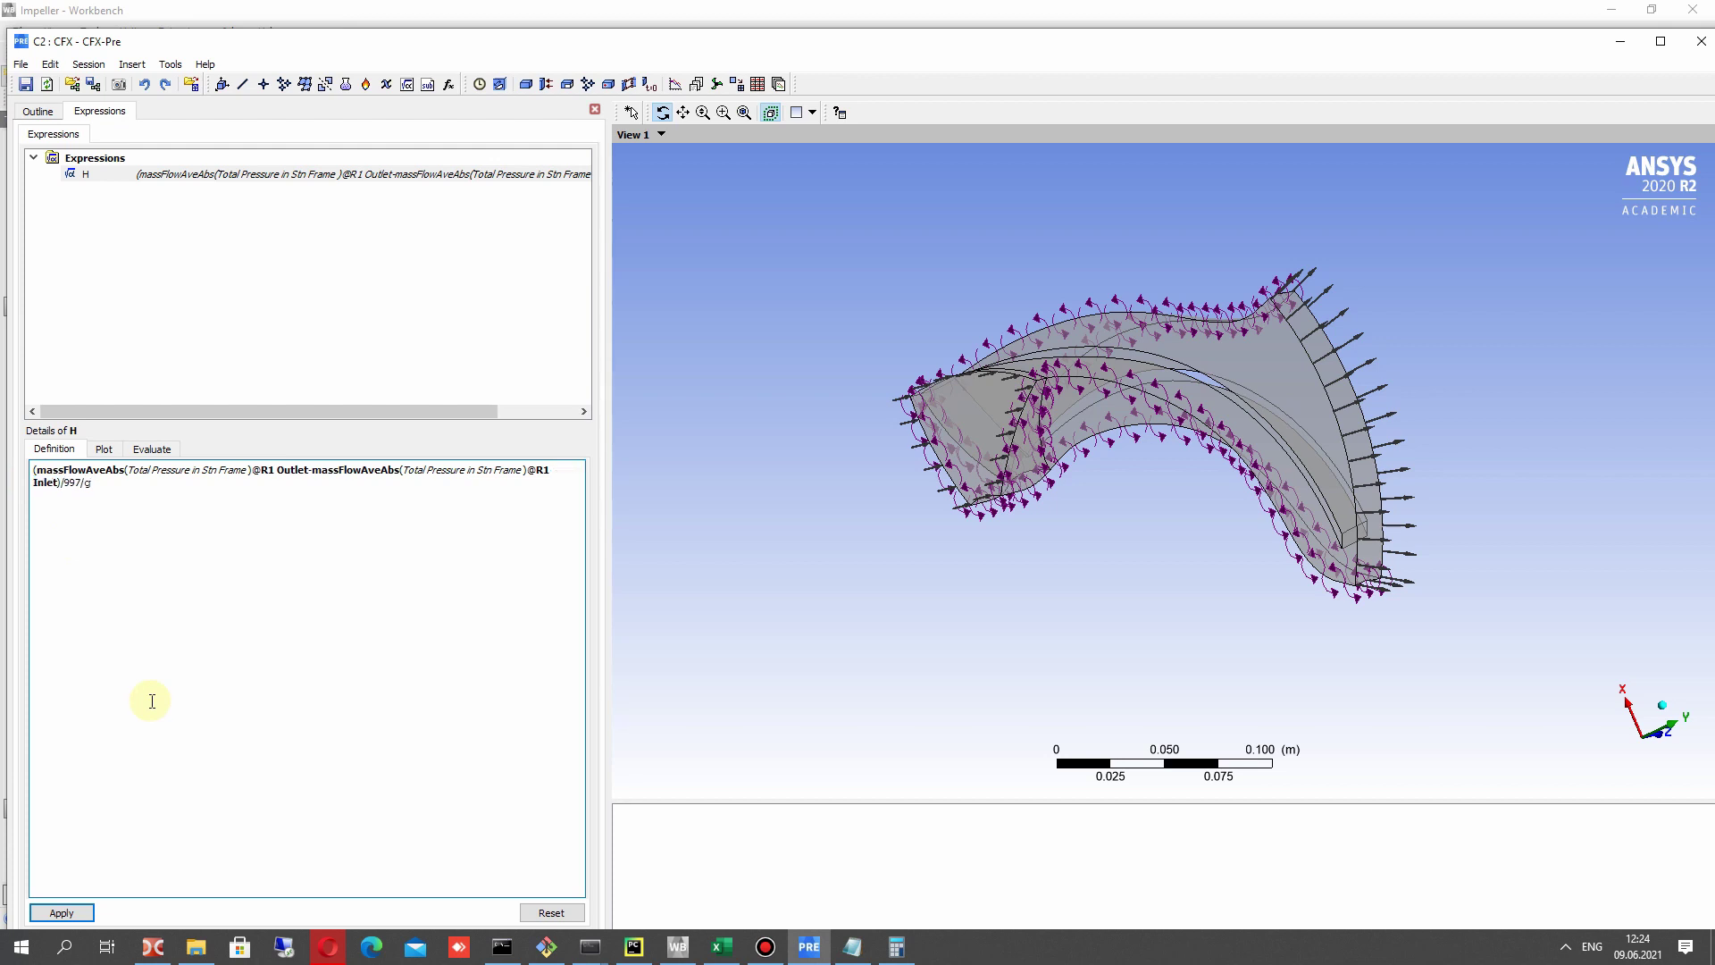
{"action": "left_click", "coordinate": [75, 911]}
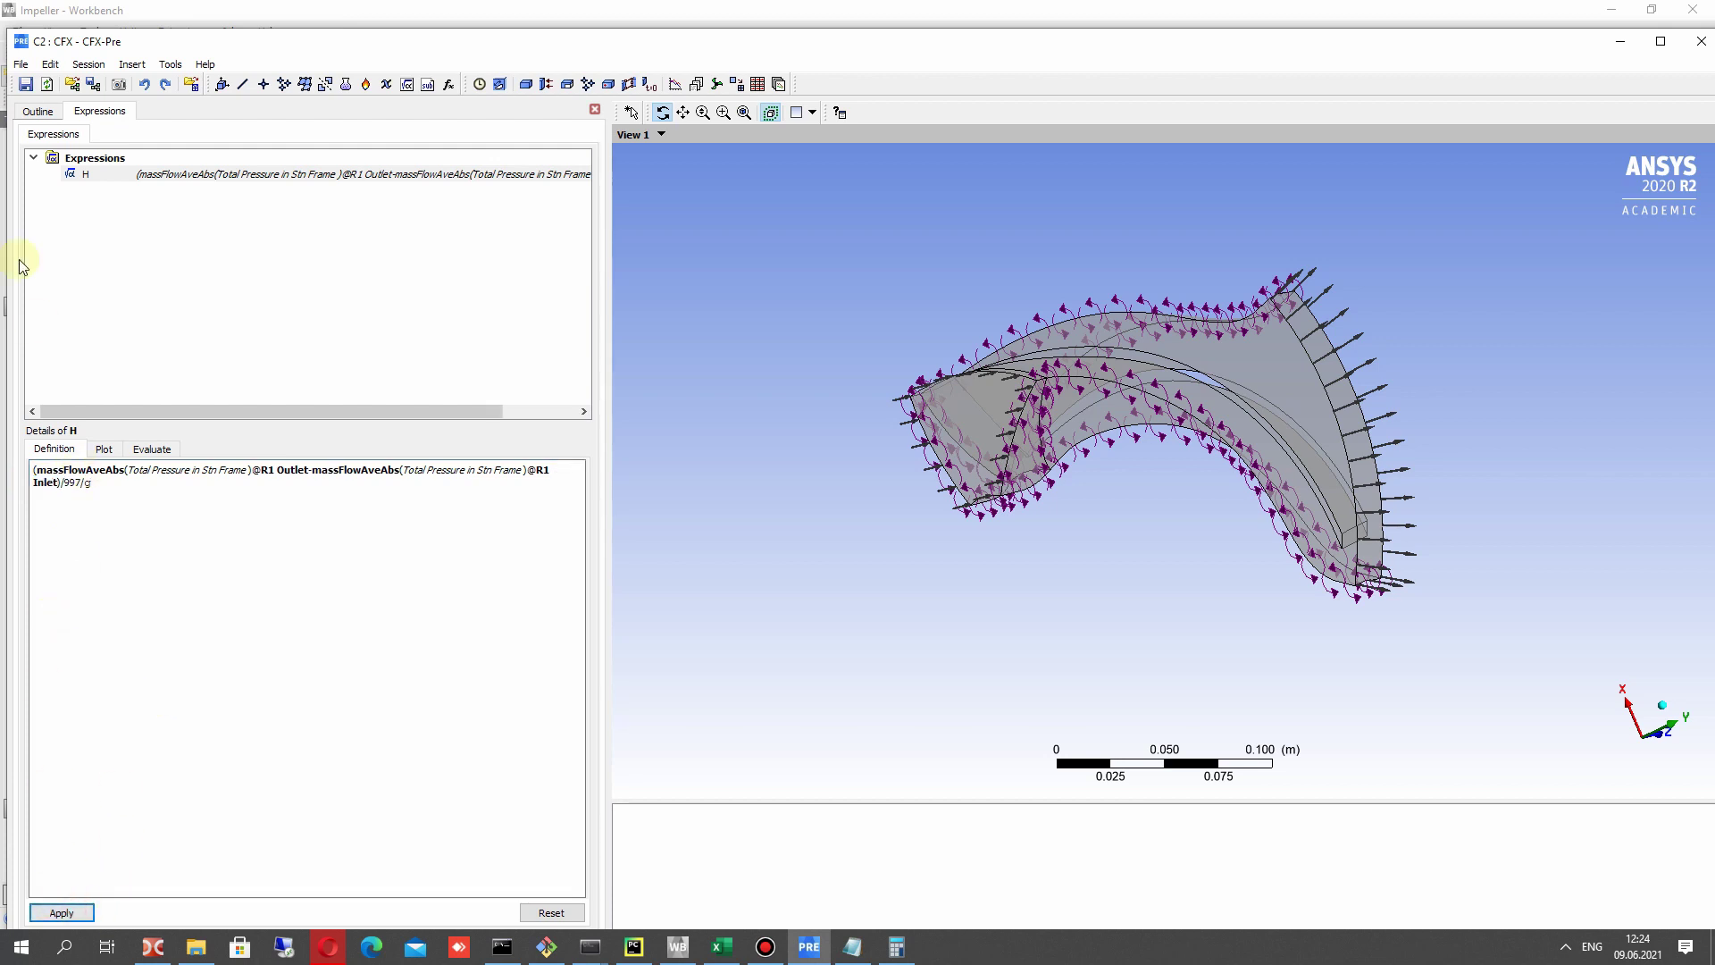
Check the R1 Inlet and R1 Outlet boundaries and the expression H in the simulation outline.
{"action": "left_click", "coordinate": [31, 113]}
{"action": "left_click", "coordinate": [146, 282]}
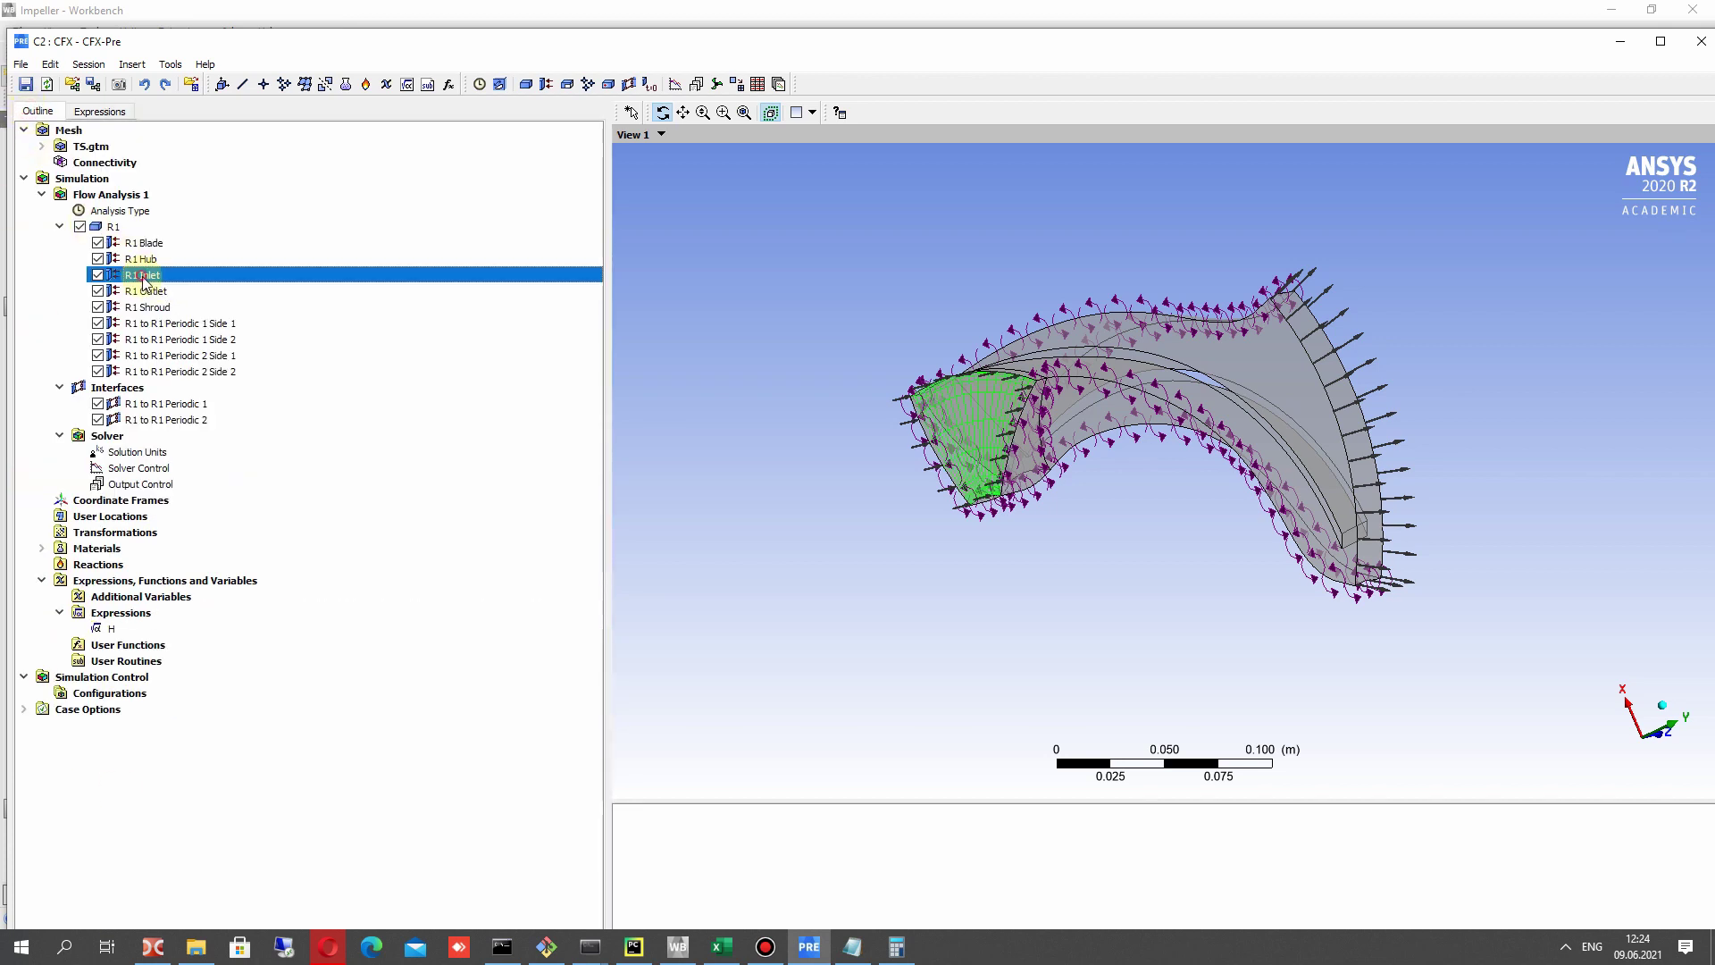
{"action": "left_click", "coordinate": [150, 291]}
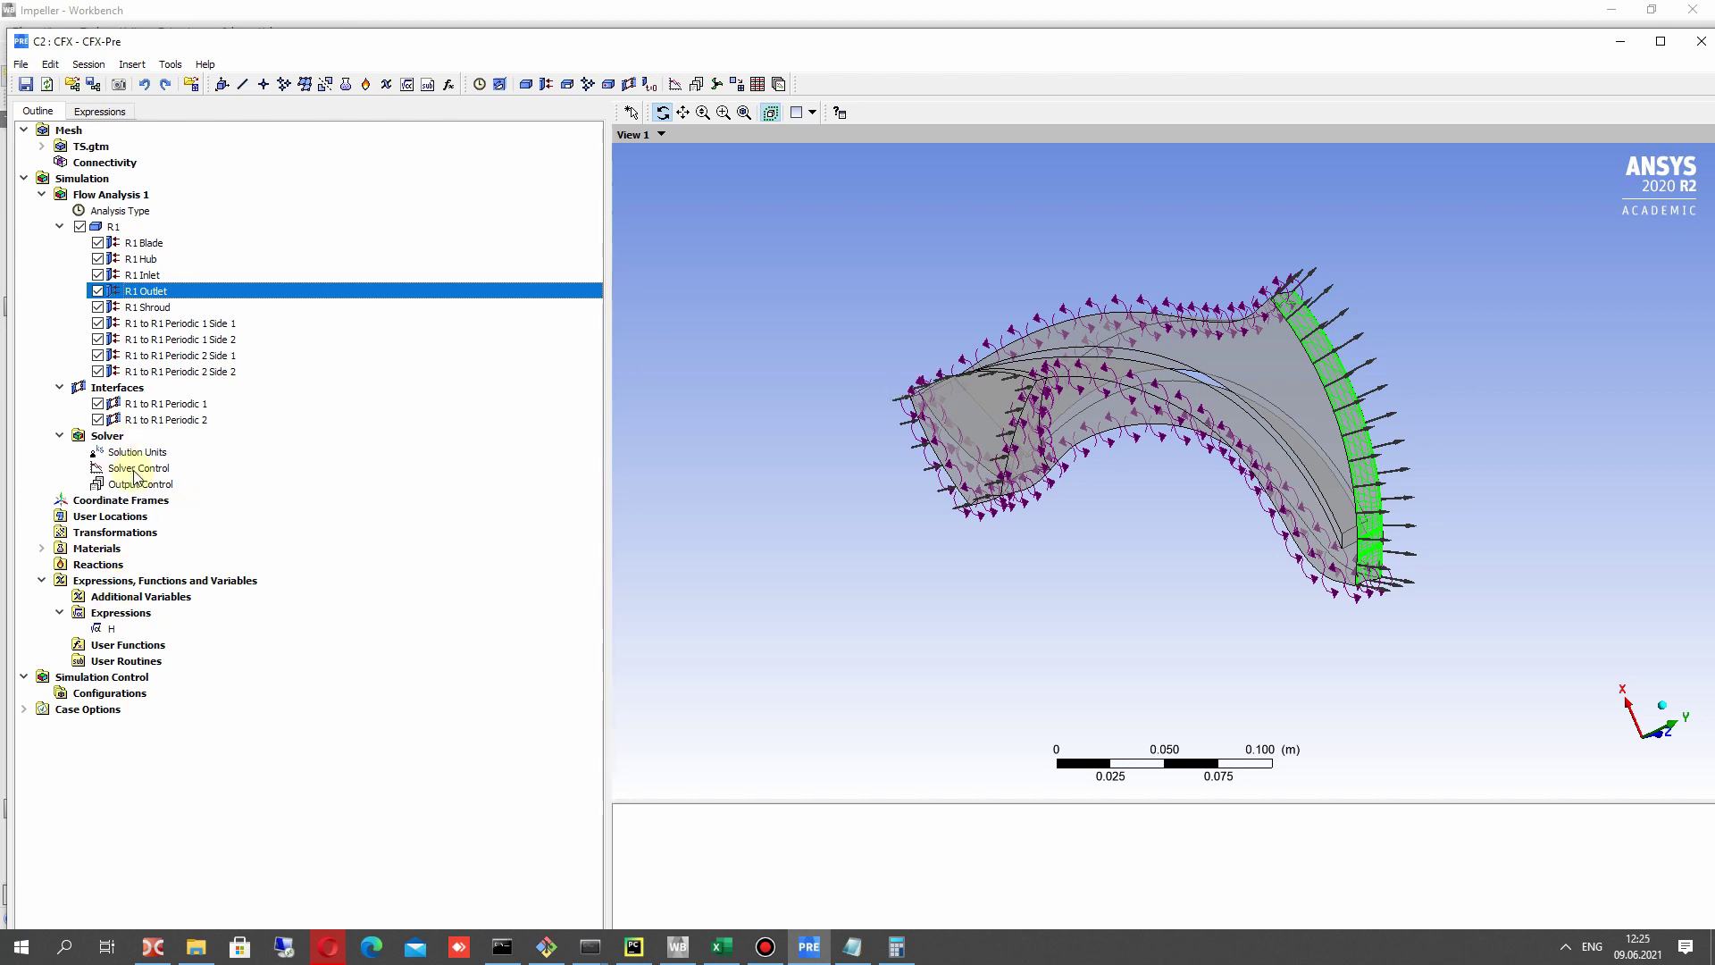
{"action": "left_click", "coordinate": [105, 629]}
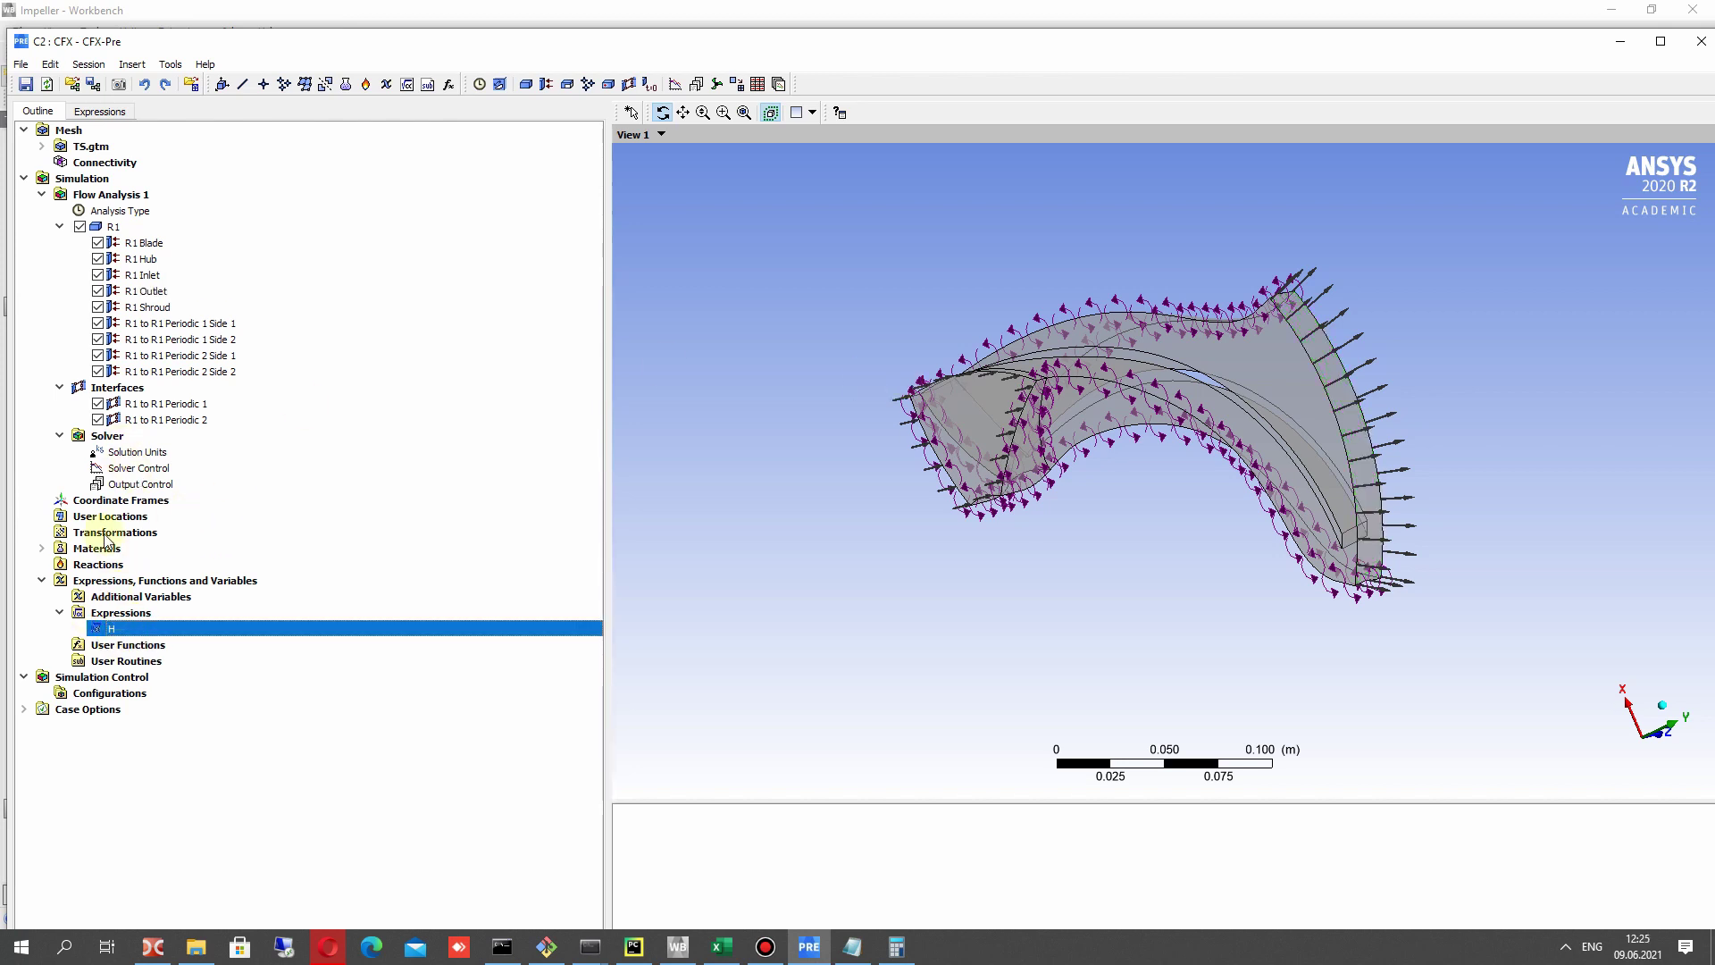
Set the maximum iterations in Solver Control to 800.
{"action": "double_click", "coordinate": [138, 468]}
{"action": "left_click", "coordinate": [167, 301]}
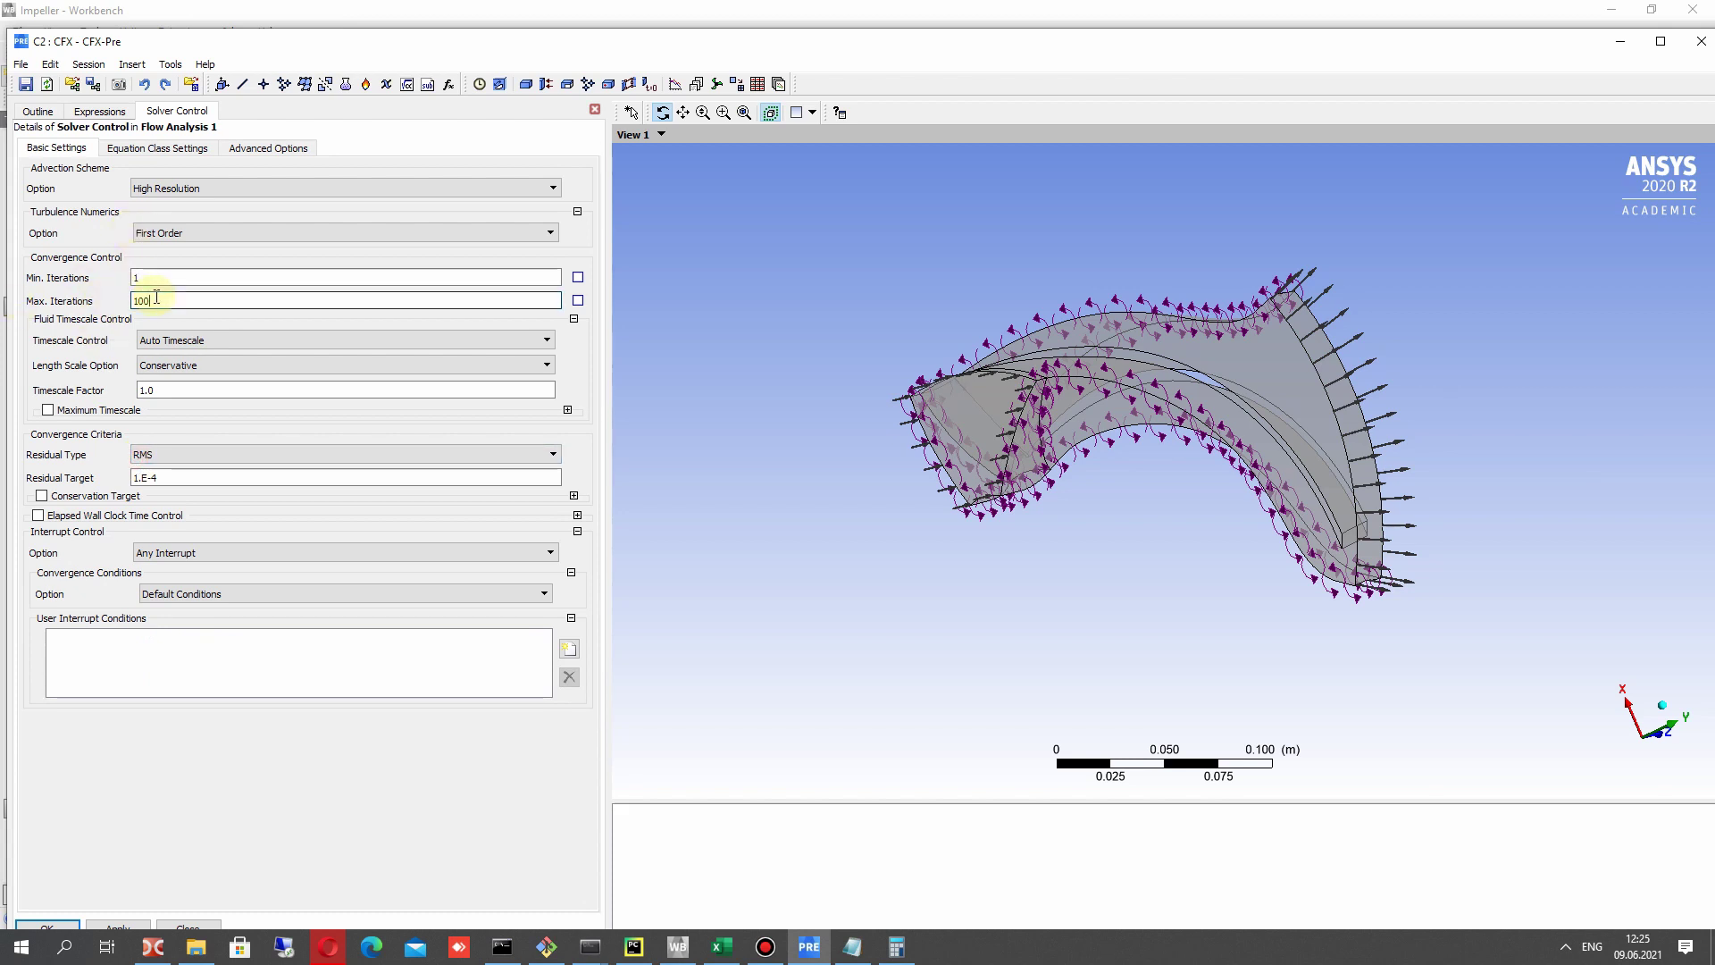
{"action": "key", "text": "ctrl+a"}
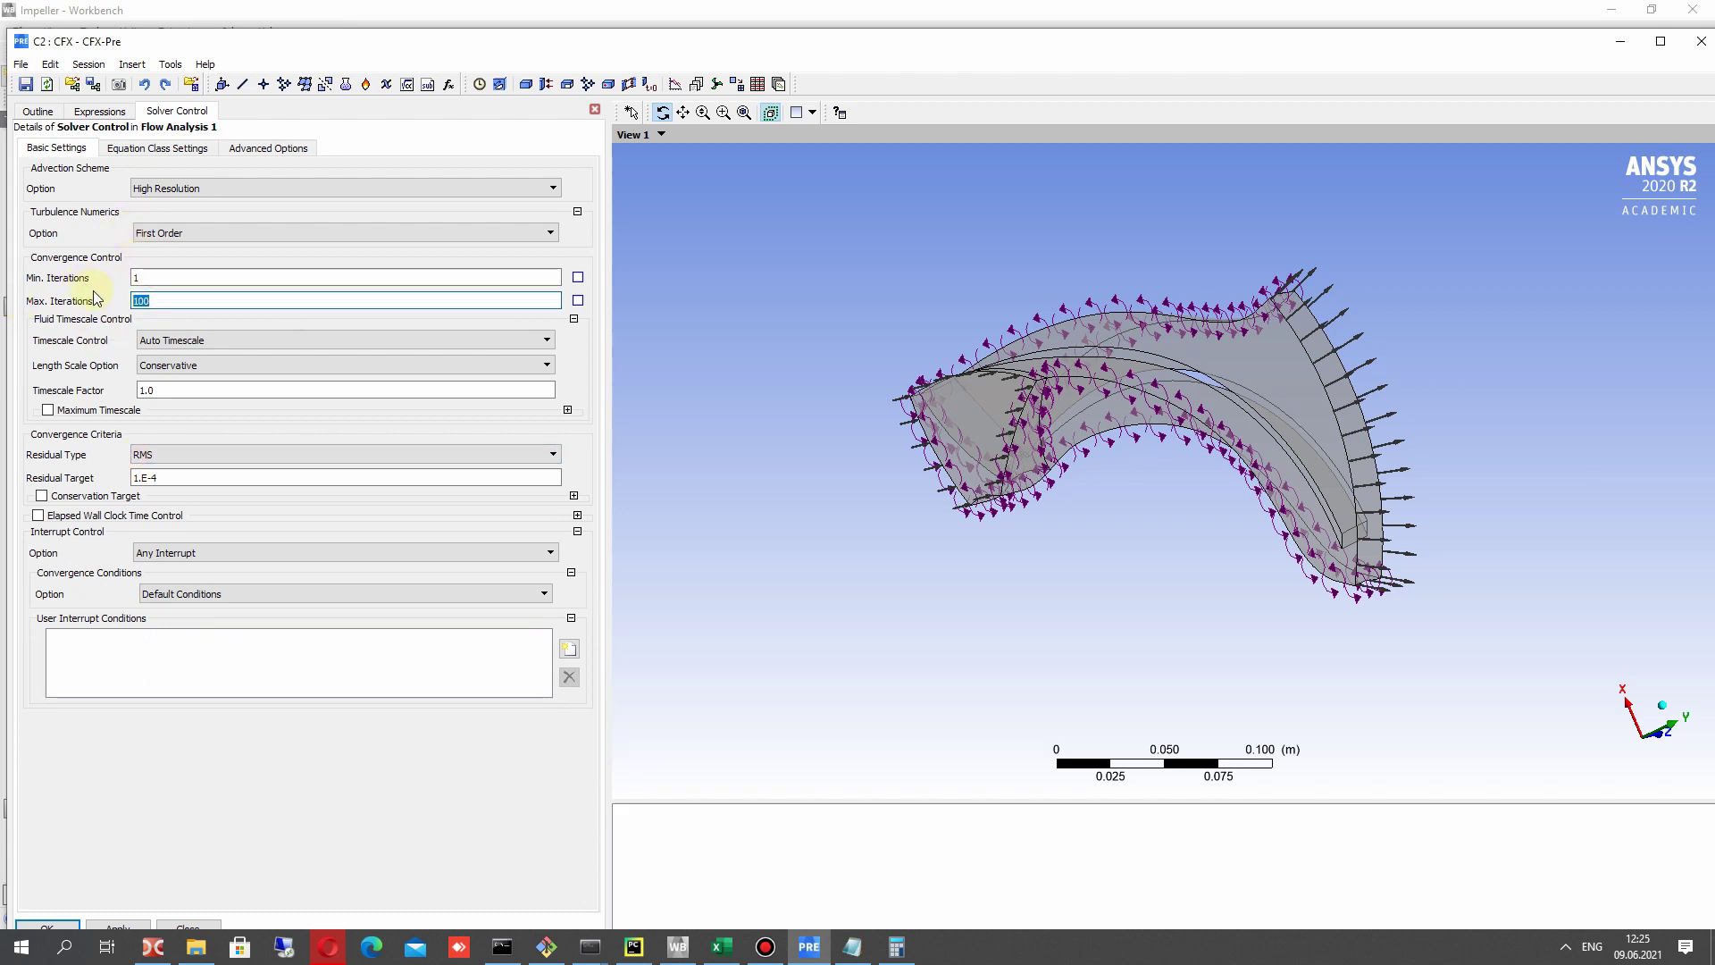
{"action": "type", "text": "8"}
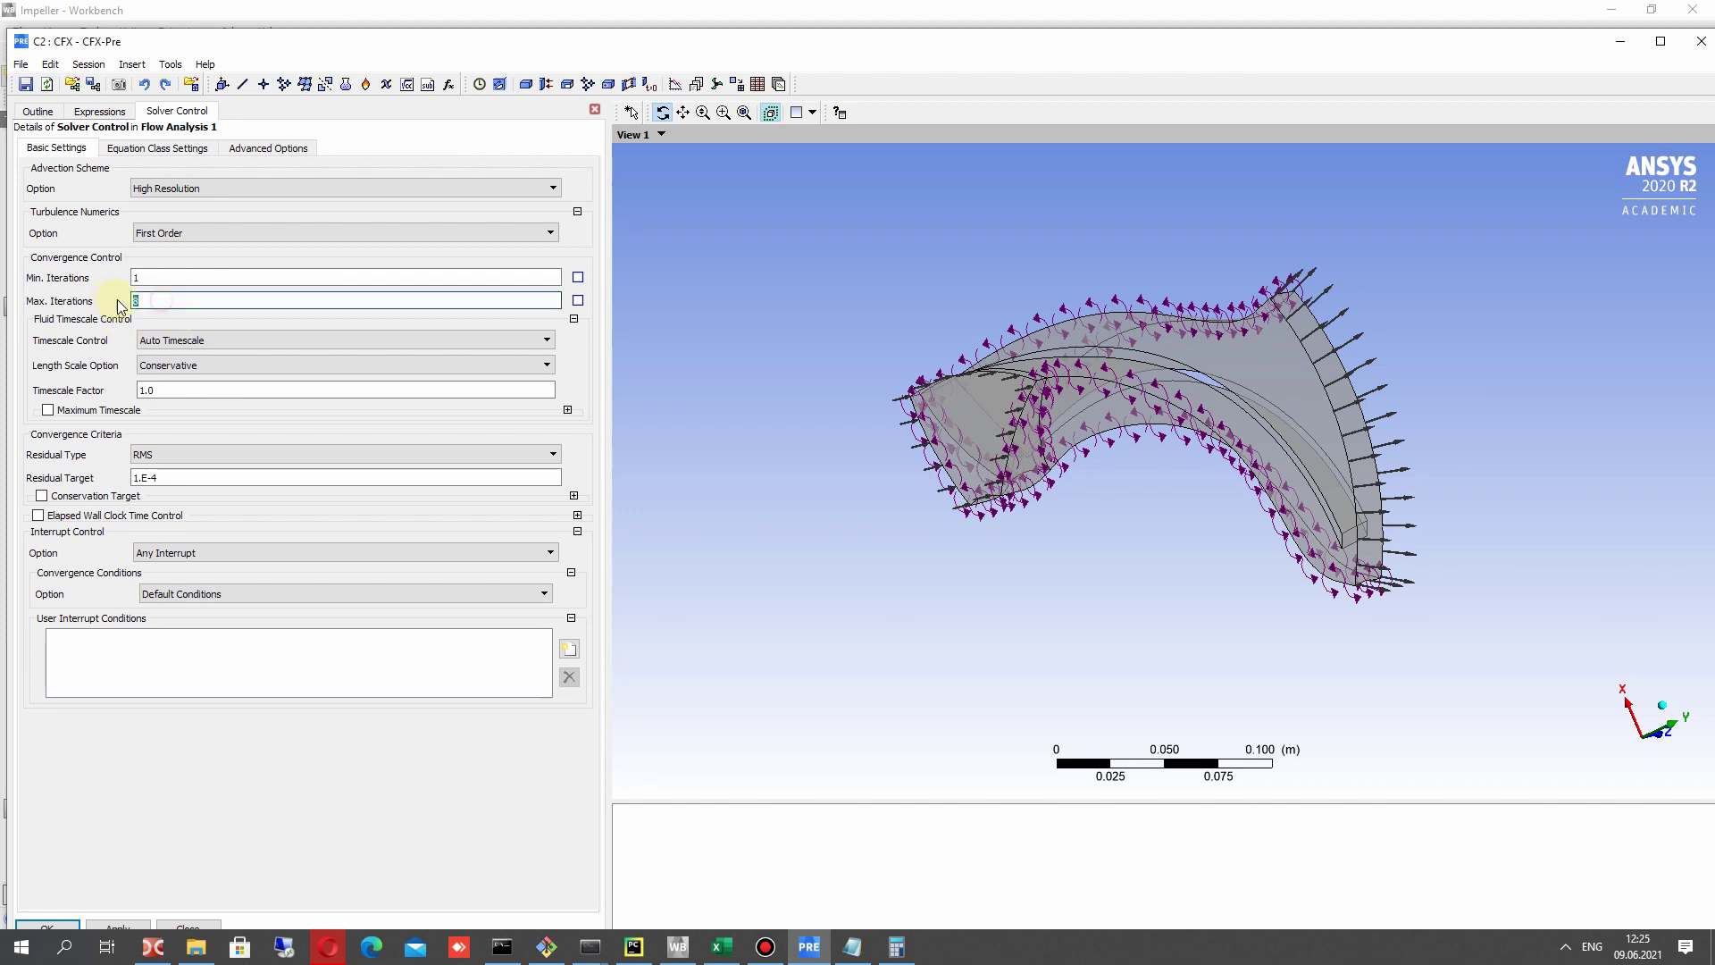
{"action": "double_click", "coordinate": [136, 304]}
{"action": "key", "text": "ctrl+a"}
{"action": "type", "text": "800"}
Set the residual target to 1e-5, accept the Solver Control settings and save the case.
{"action": "left_click", "coordinate": [174, 477]}
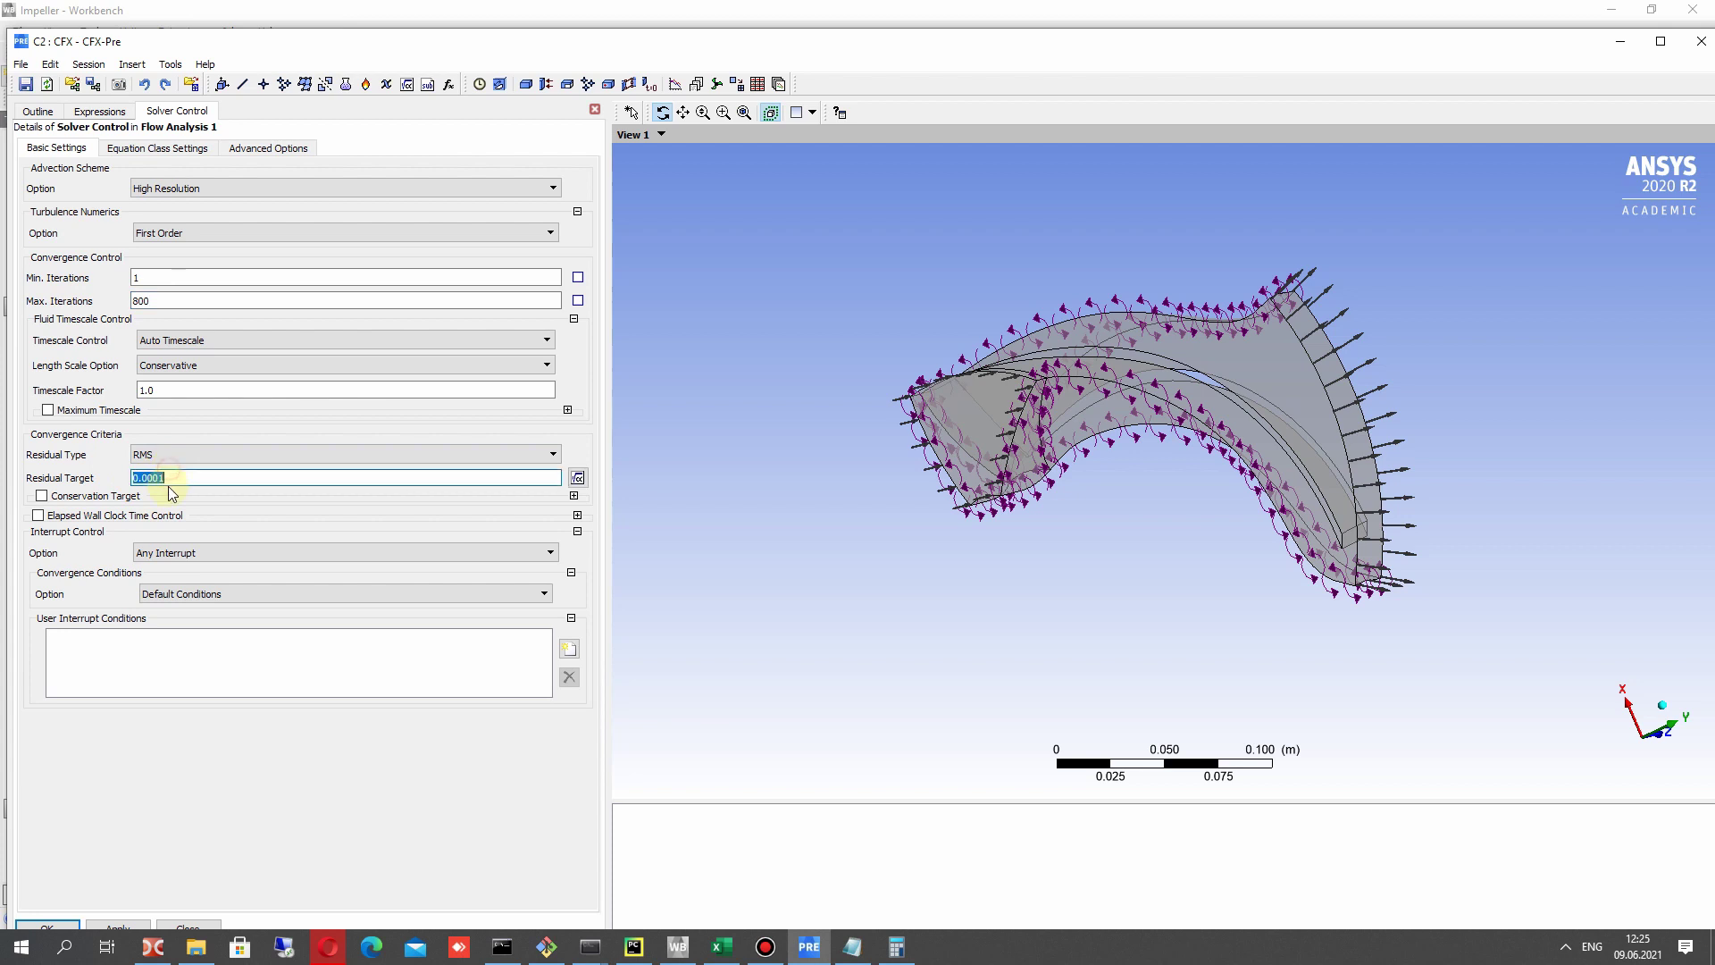
{"action": "type", "text": "1e-5"}
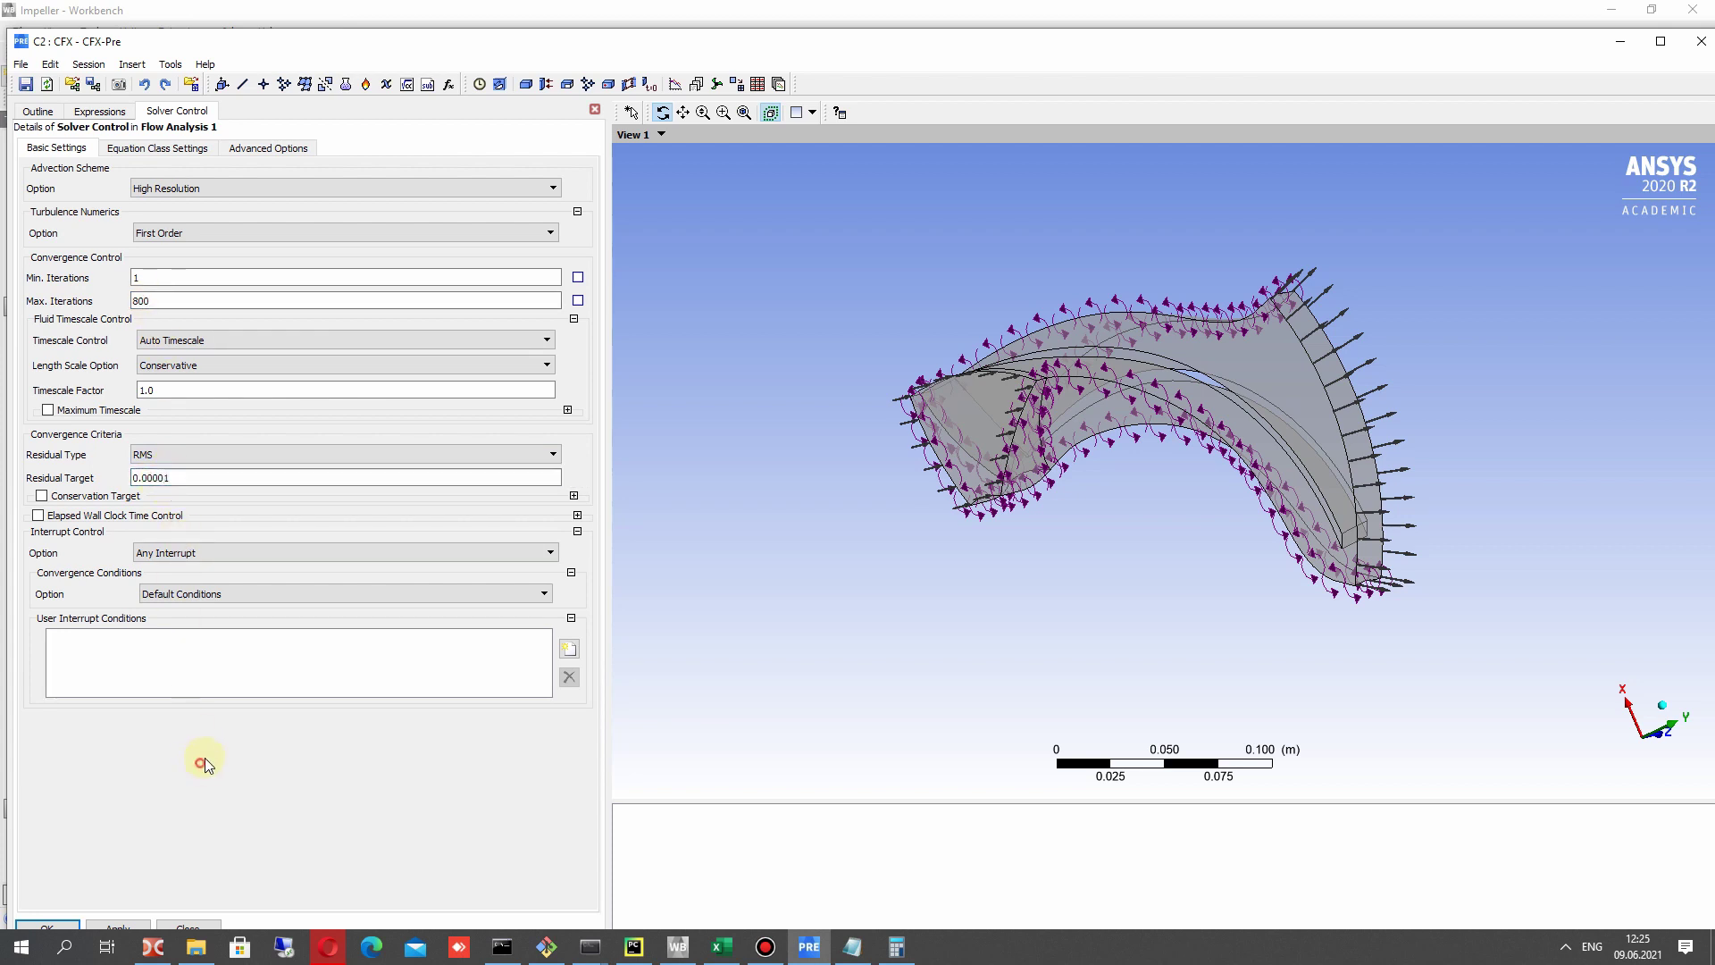
{"action": "key", "text": "Return"}
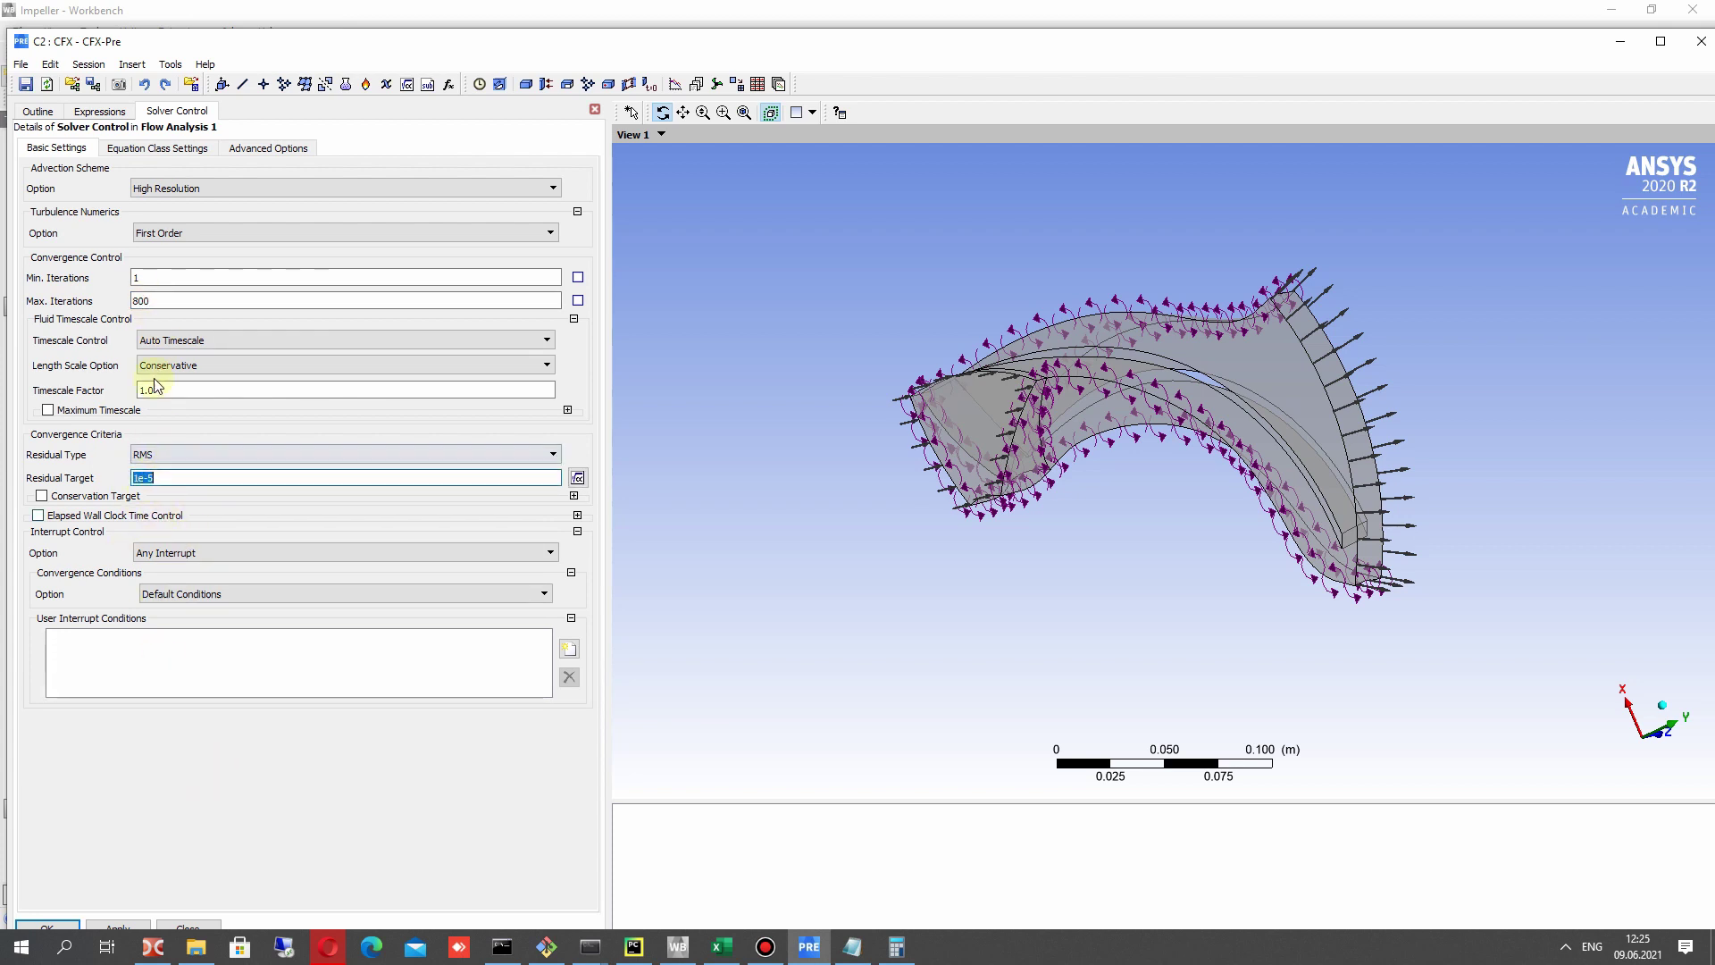
{"action": "left_click", "coordinate": [168, 300]}
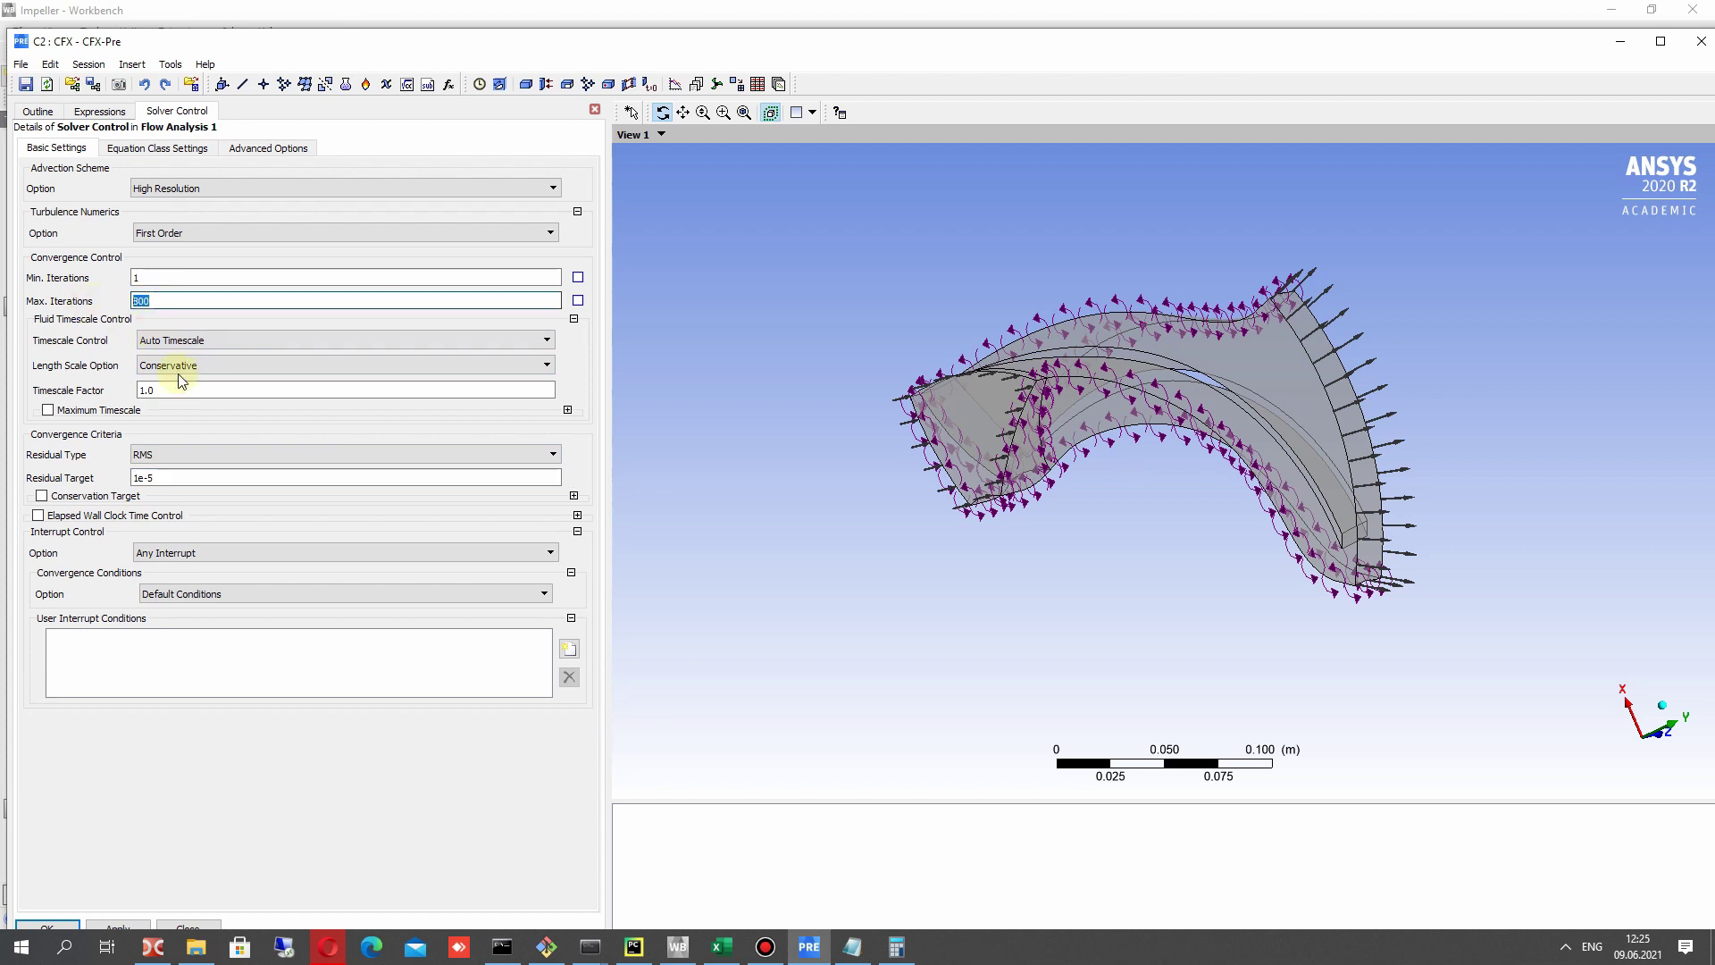
{"action": "left_click", "coordinate": [241, 776]}
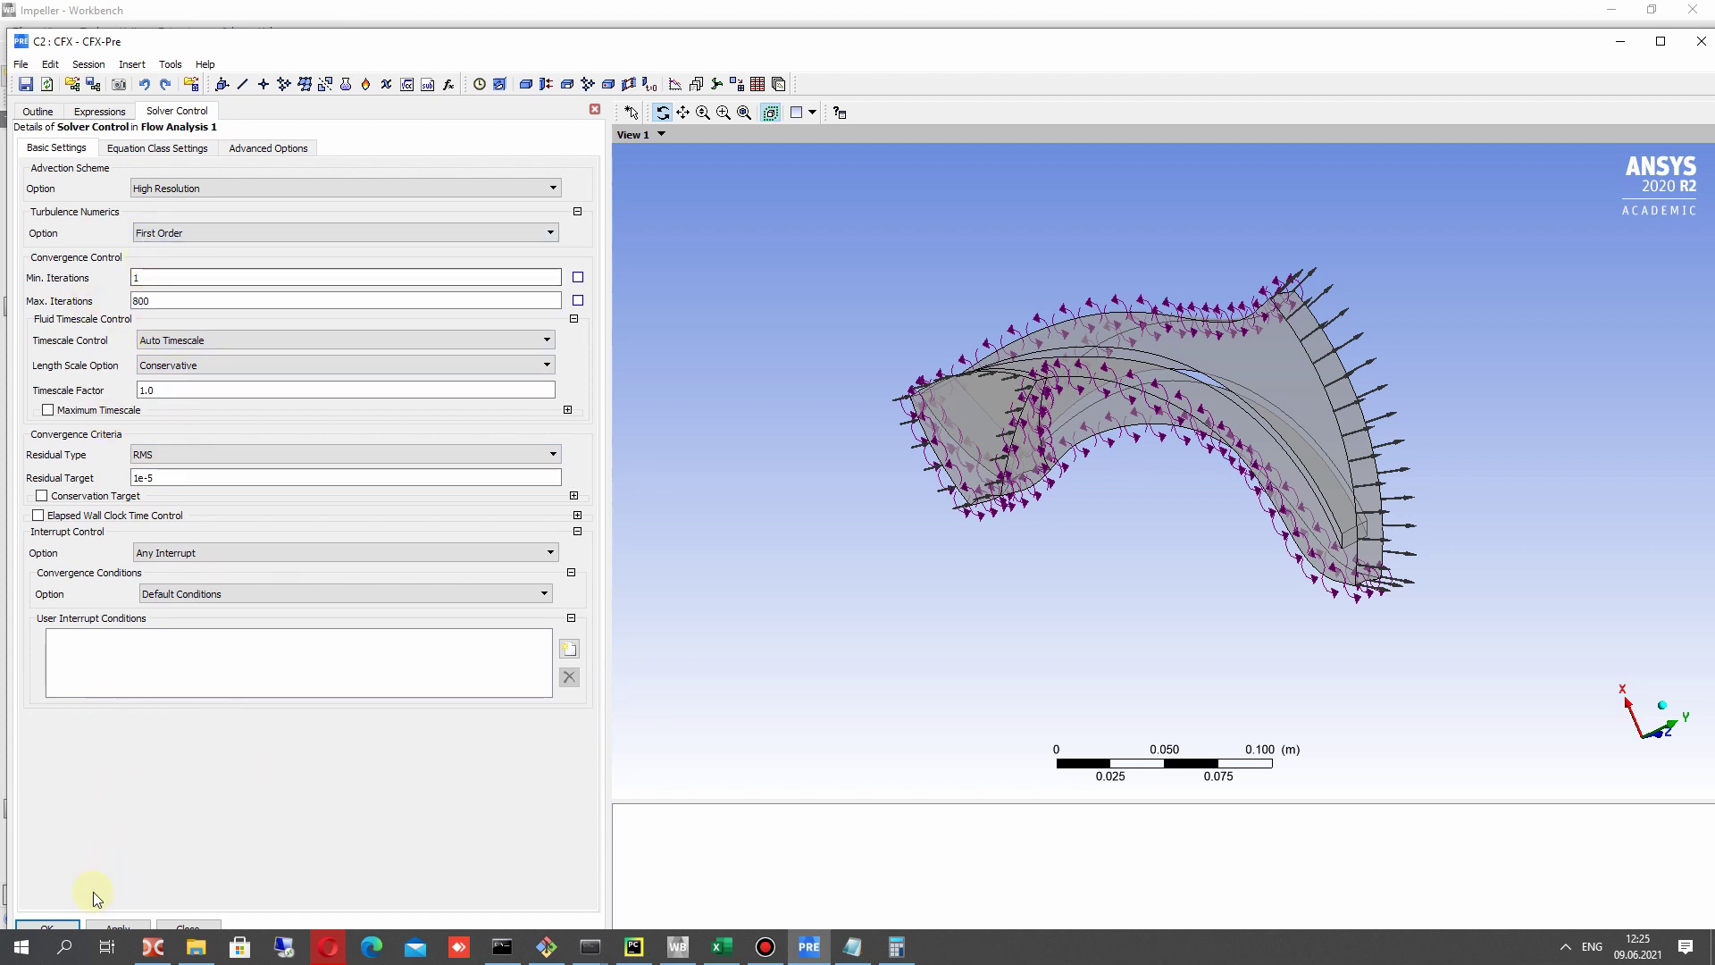
{"action": "left_click", "coordinate": [47, 926]}
{"action": "left_click", "coordinate": [25, 86]}
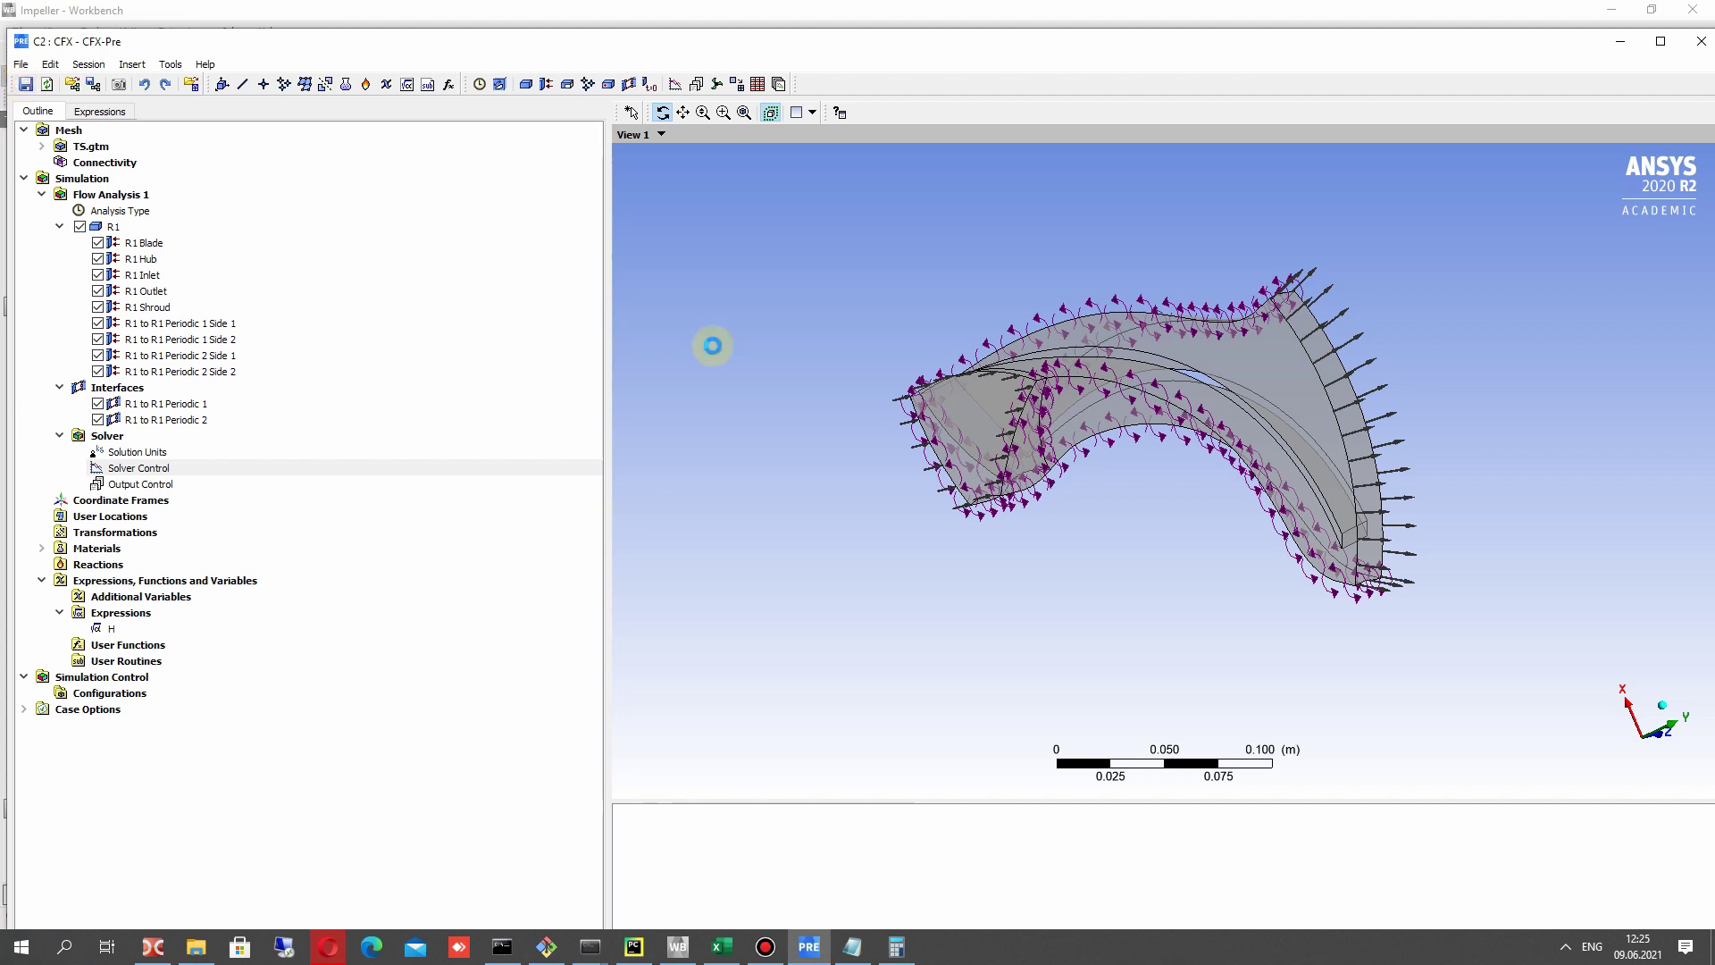
Enable monitor objects in Output Control and add a monitor point with the default name.
{"action": "double_click", "coordinate": [137, 484]}
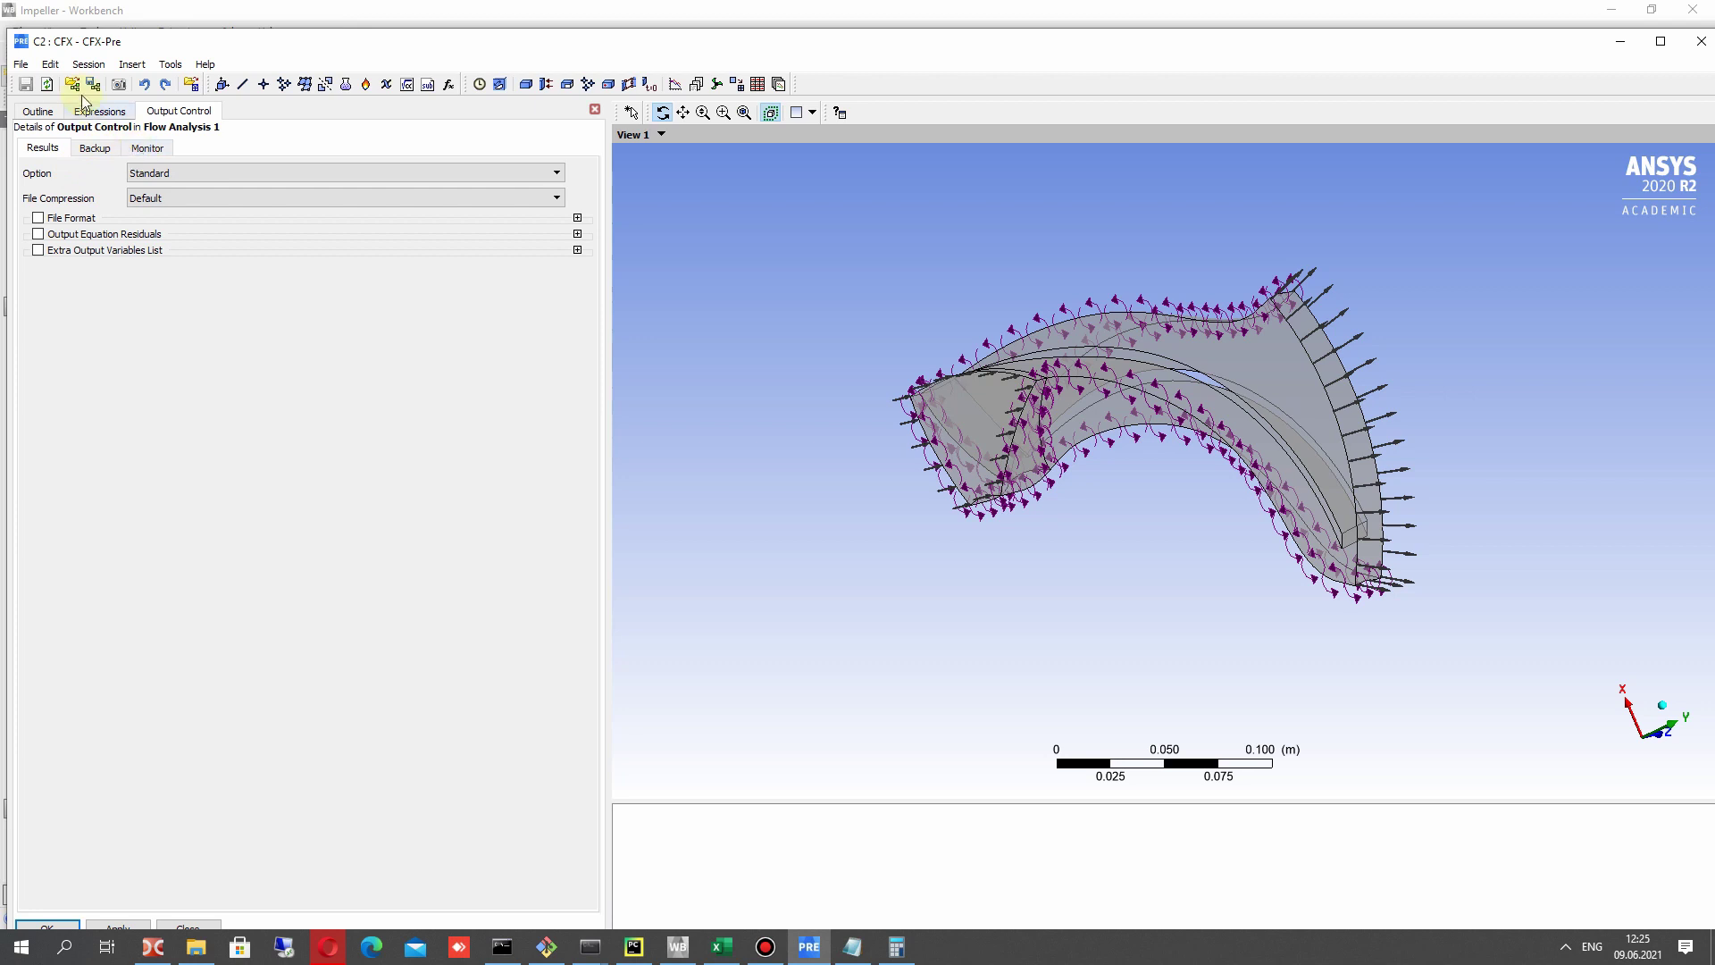
{"action": "left_click", "coordinate": [148, 152]}
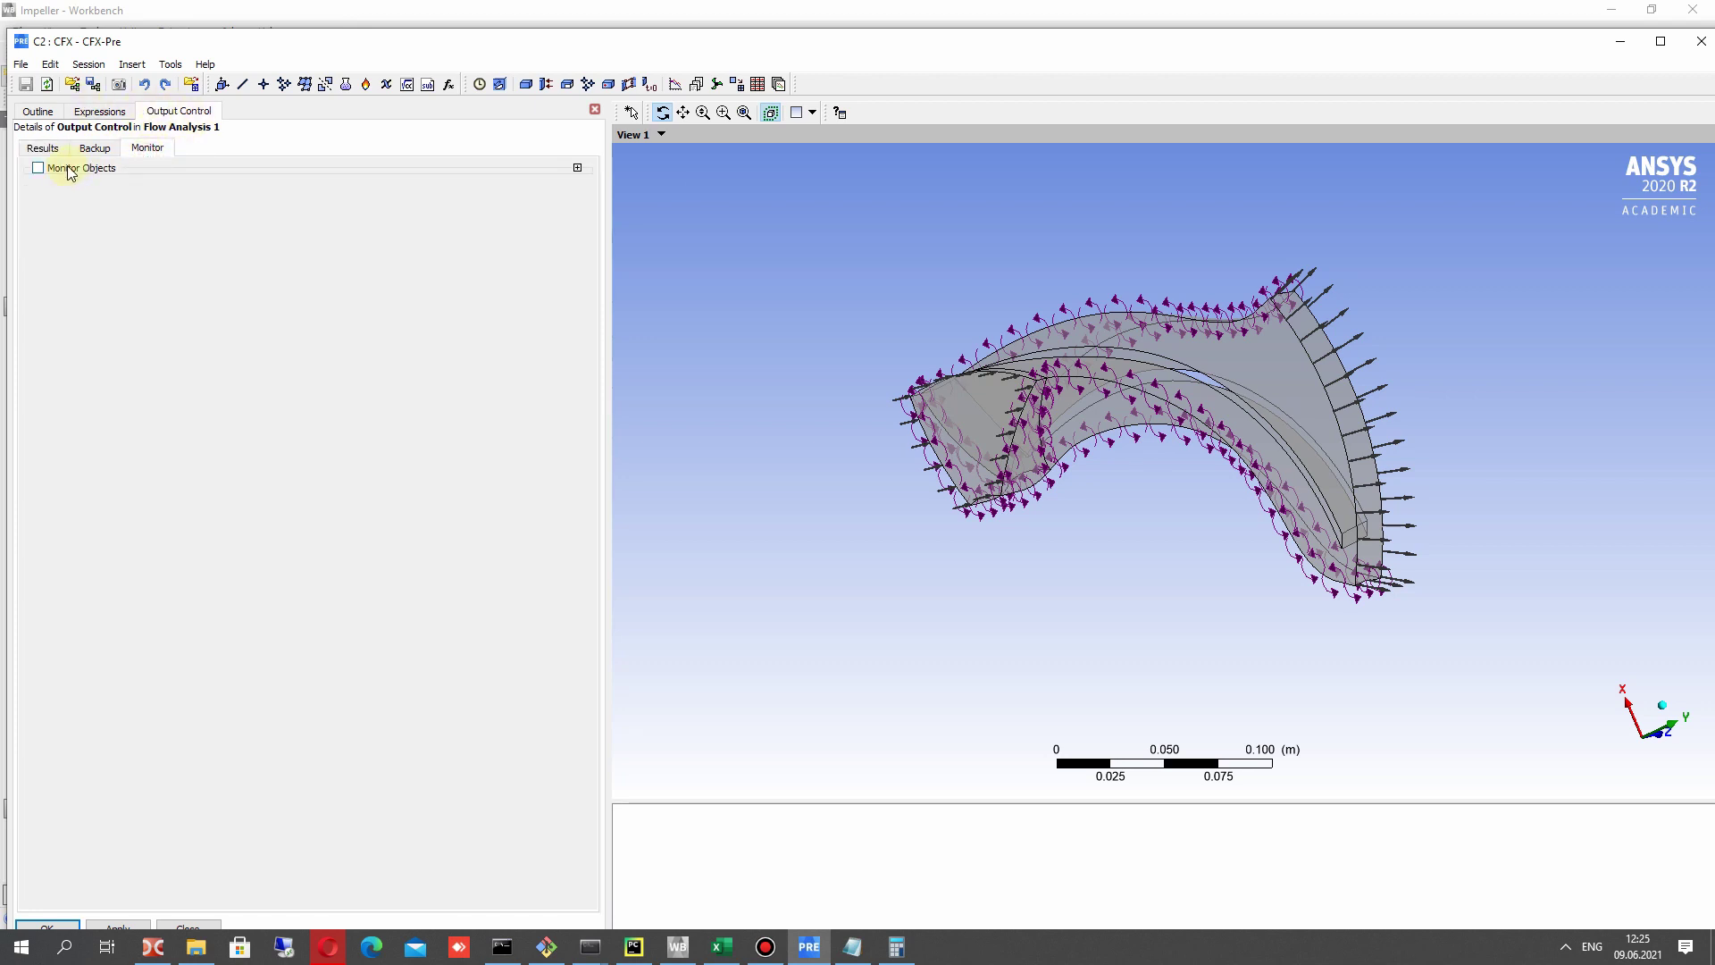
{"action": "left_click", "coordinate": [38, 168]}
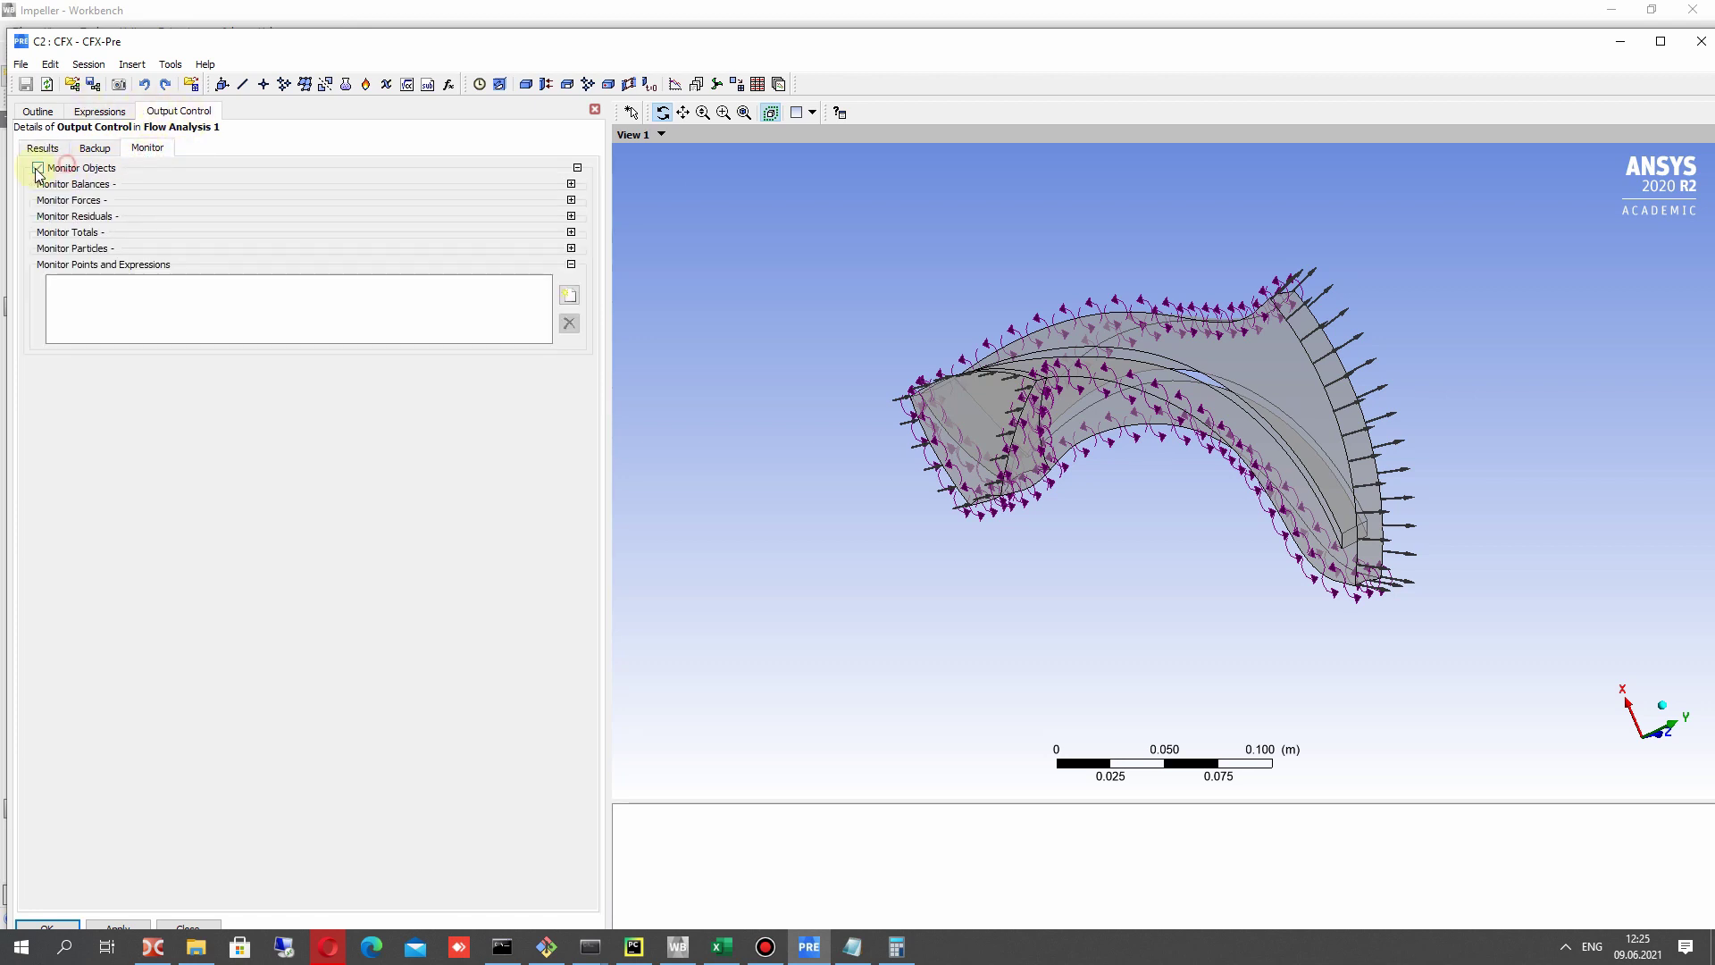
{"action": "left_click", "coordinate": [568, 300]}
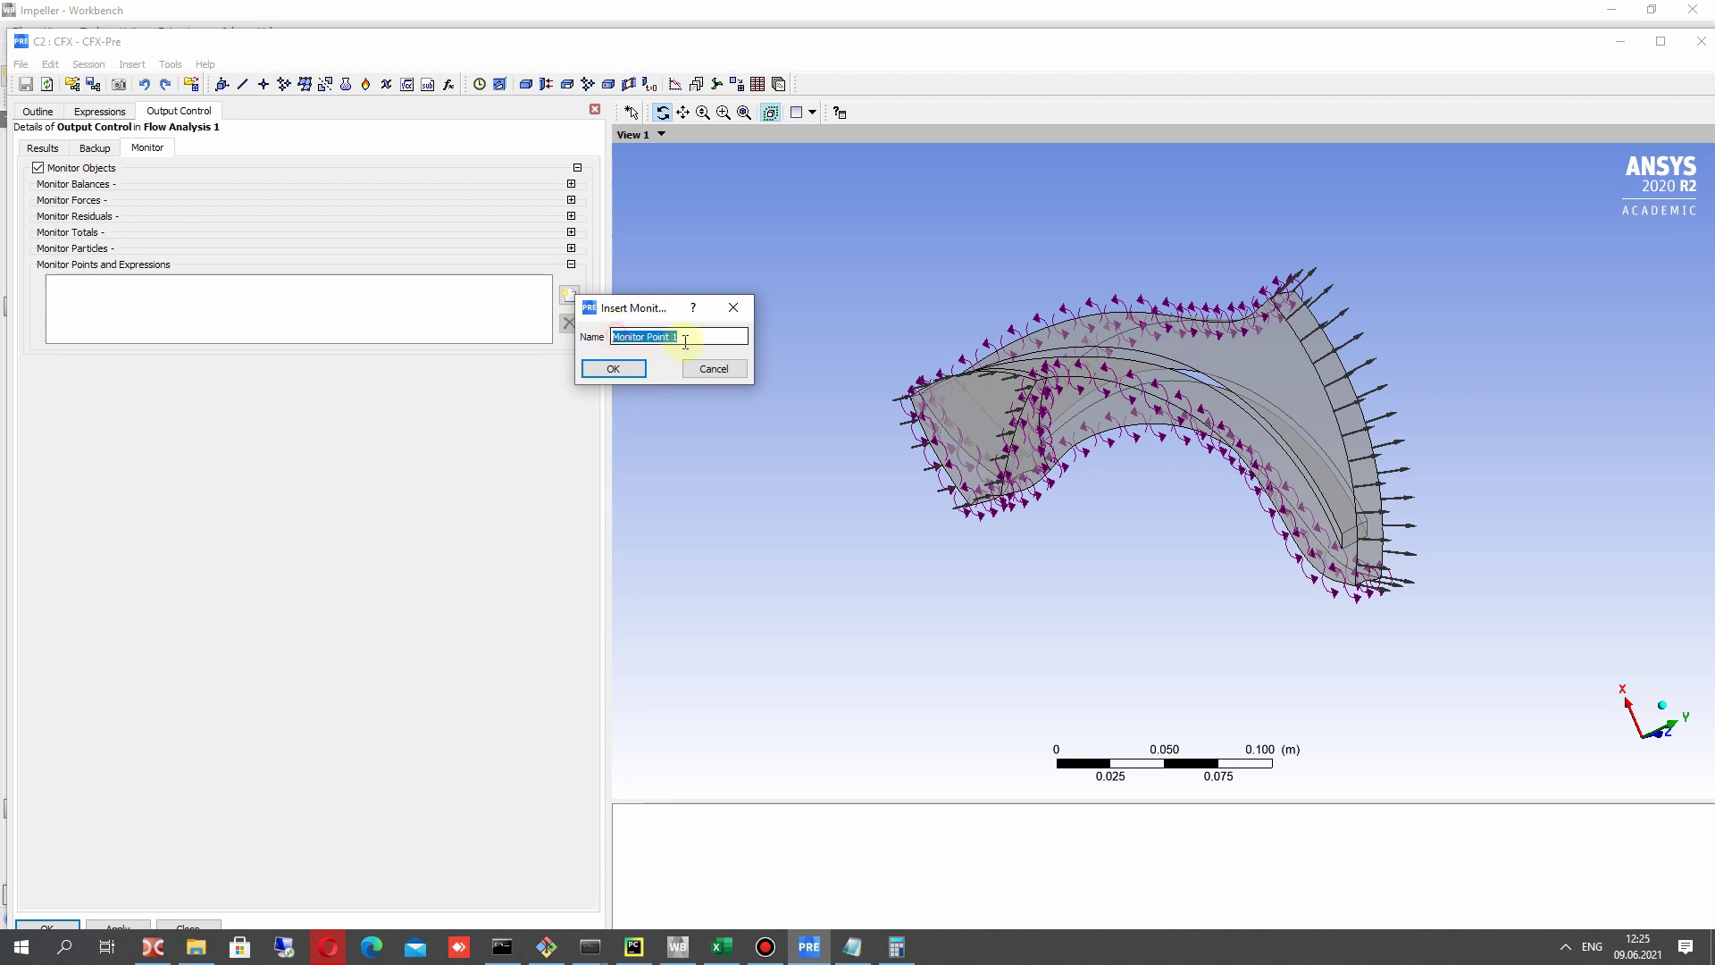
{"action": "left_click", "coordinate": [614, 369]}
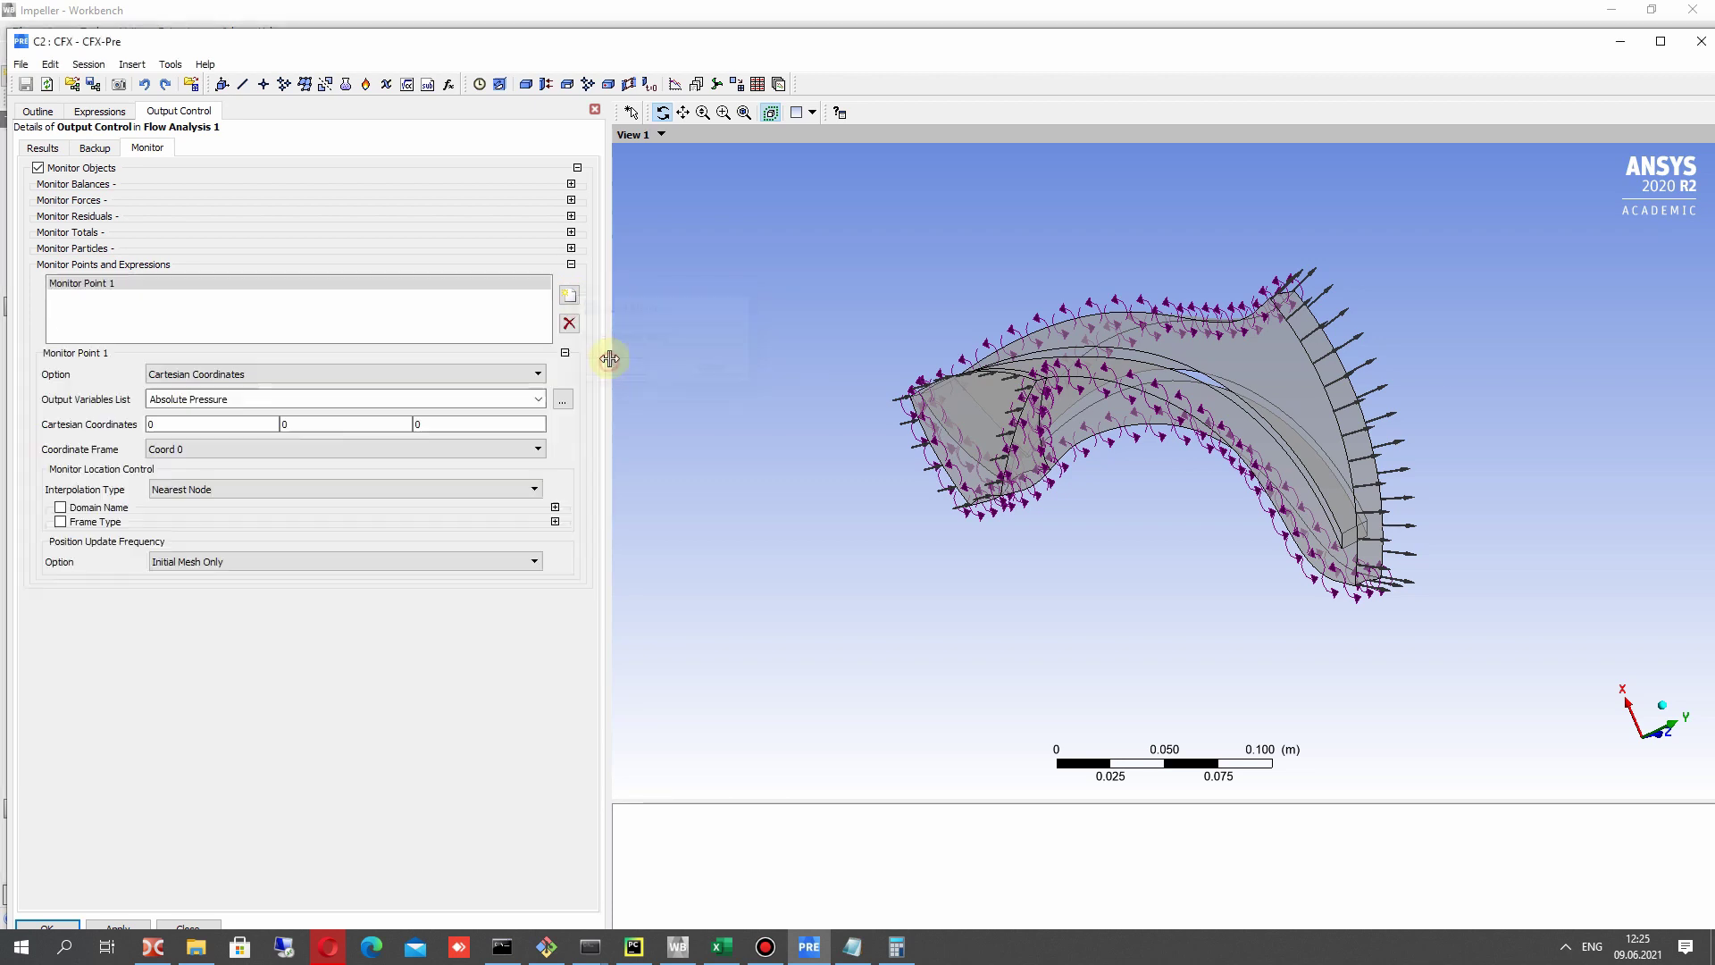
Set Monitor Point 1 to the Expression option with H as its expression value and accept the Output Control settings.
{"action": "left_click", "coordinate": [211, 375]}
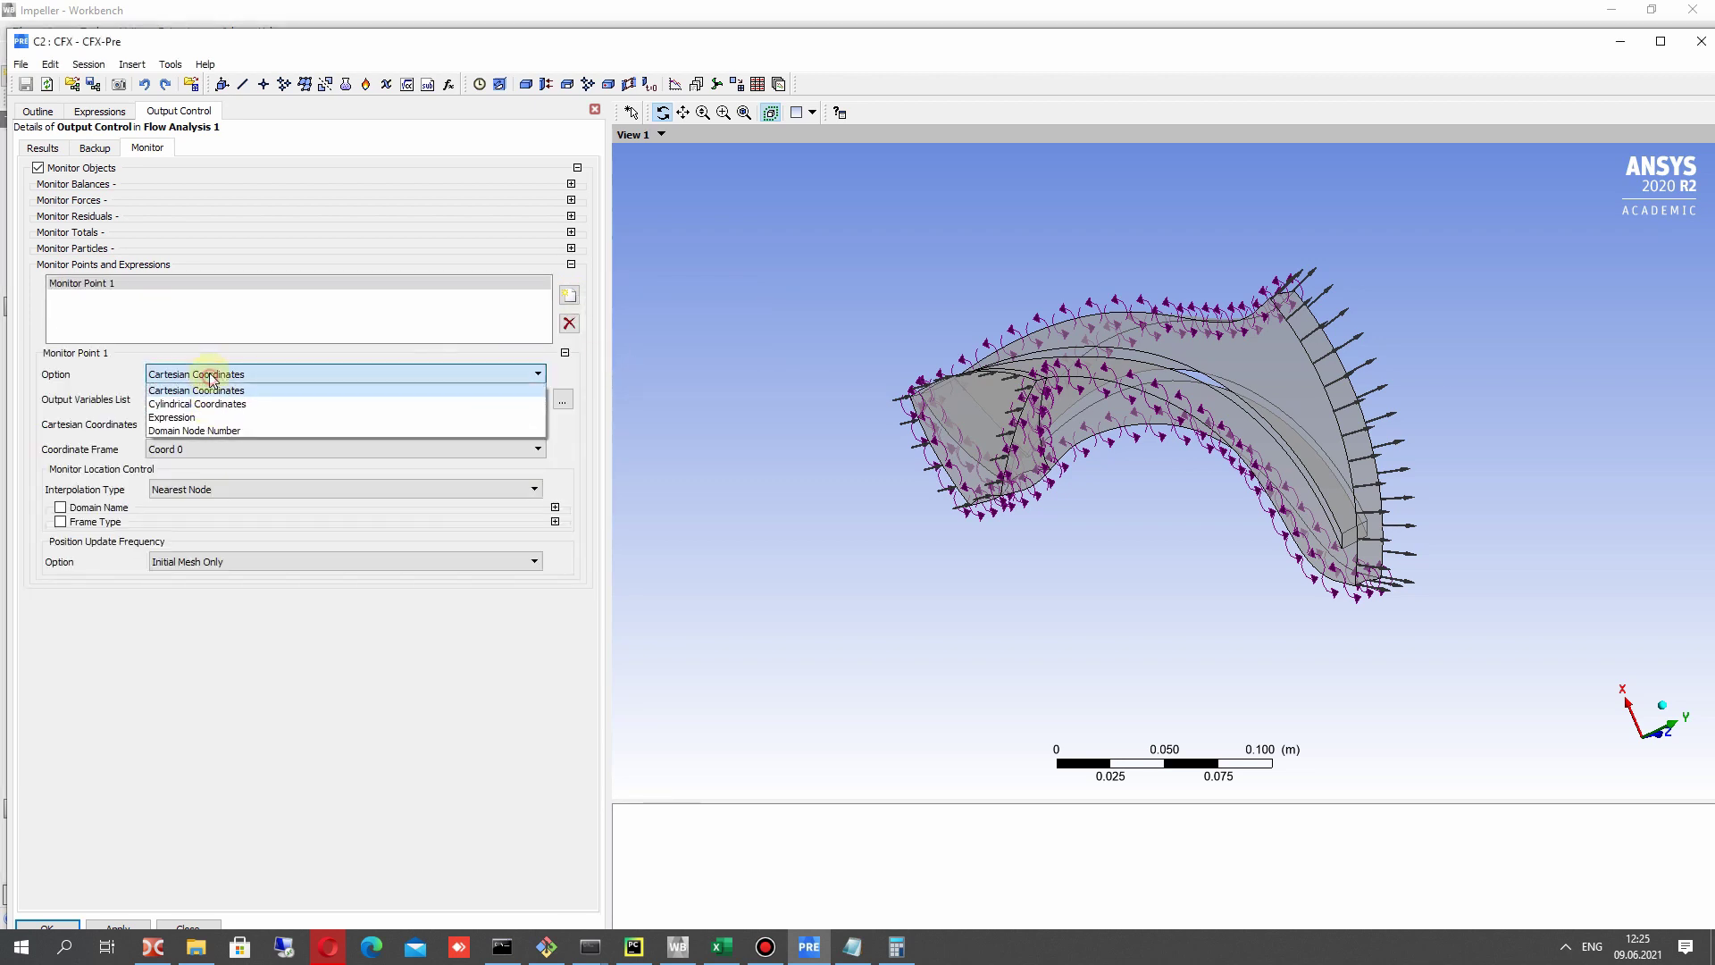
{"action": "left_click", "coordinate": [171, 417]}
{"action": "left_click", "coordinate": [175, 402]}
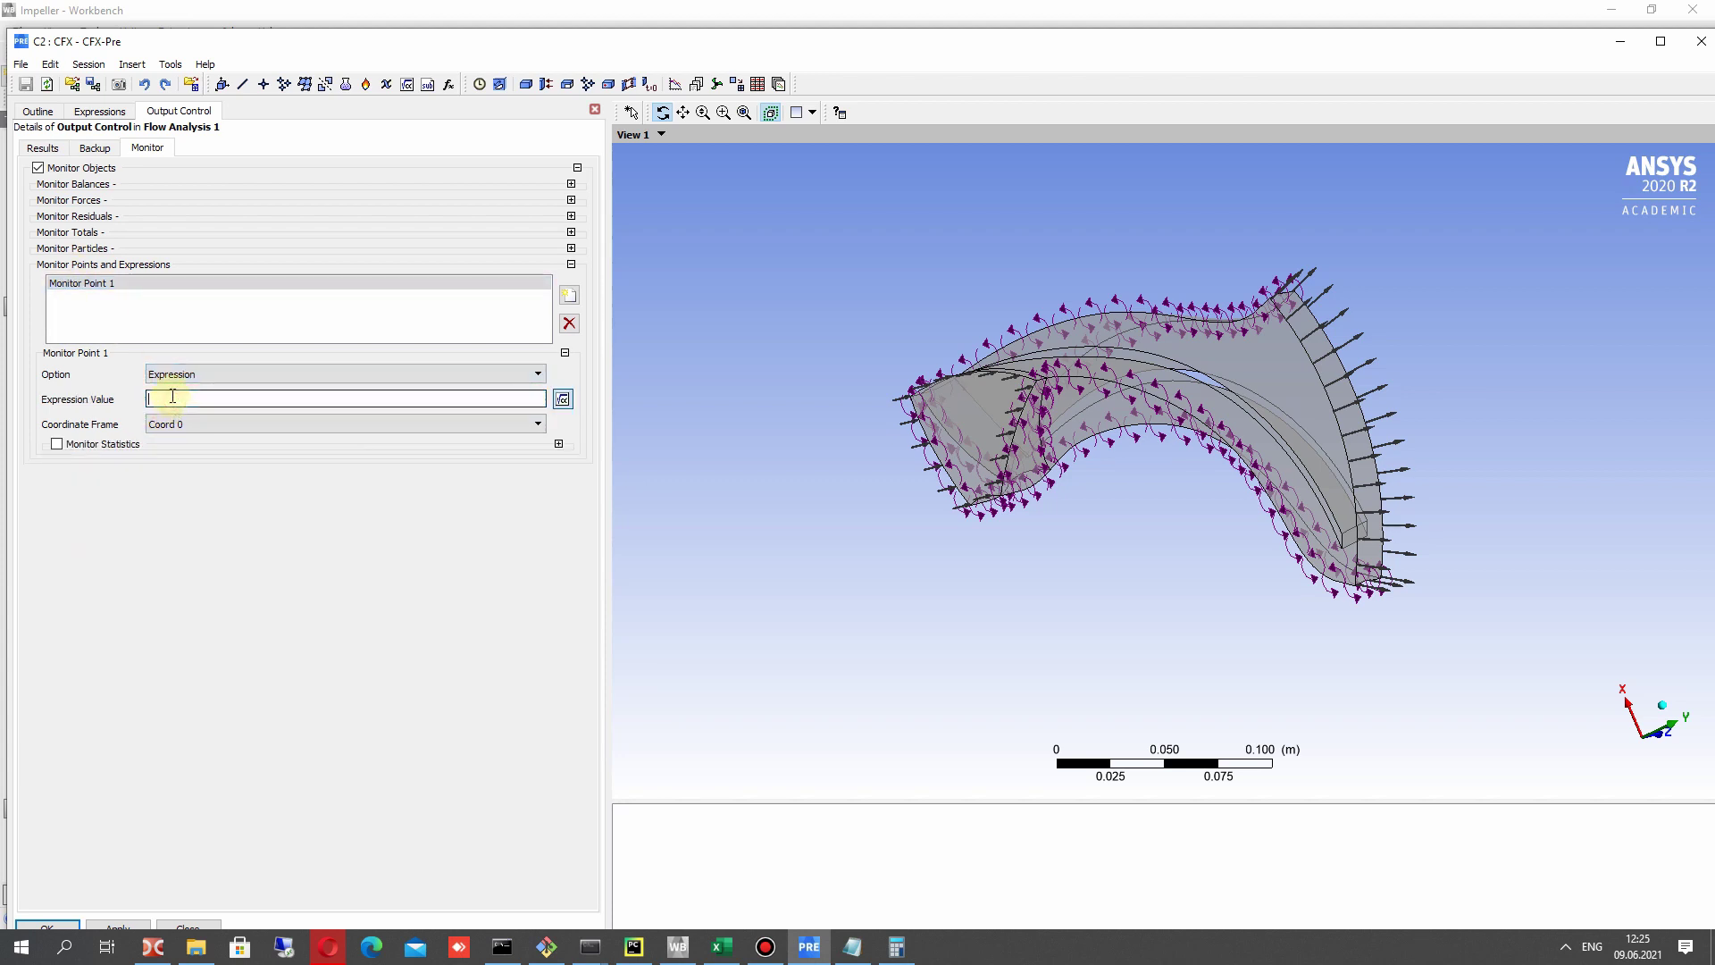
{"action": "left_click", "coordinate": [561, 400]}
{"action": "left_click", "coordinate": [188, 402]}
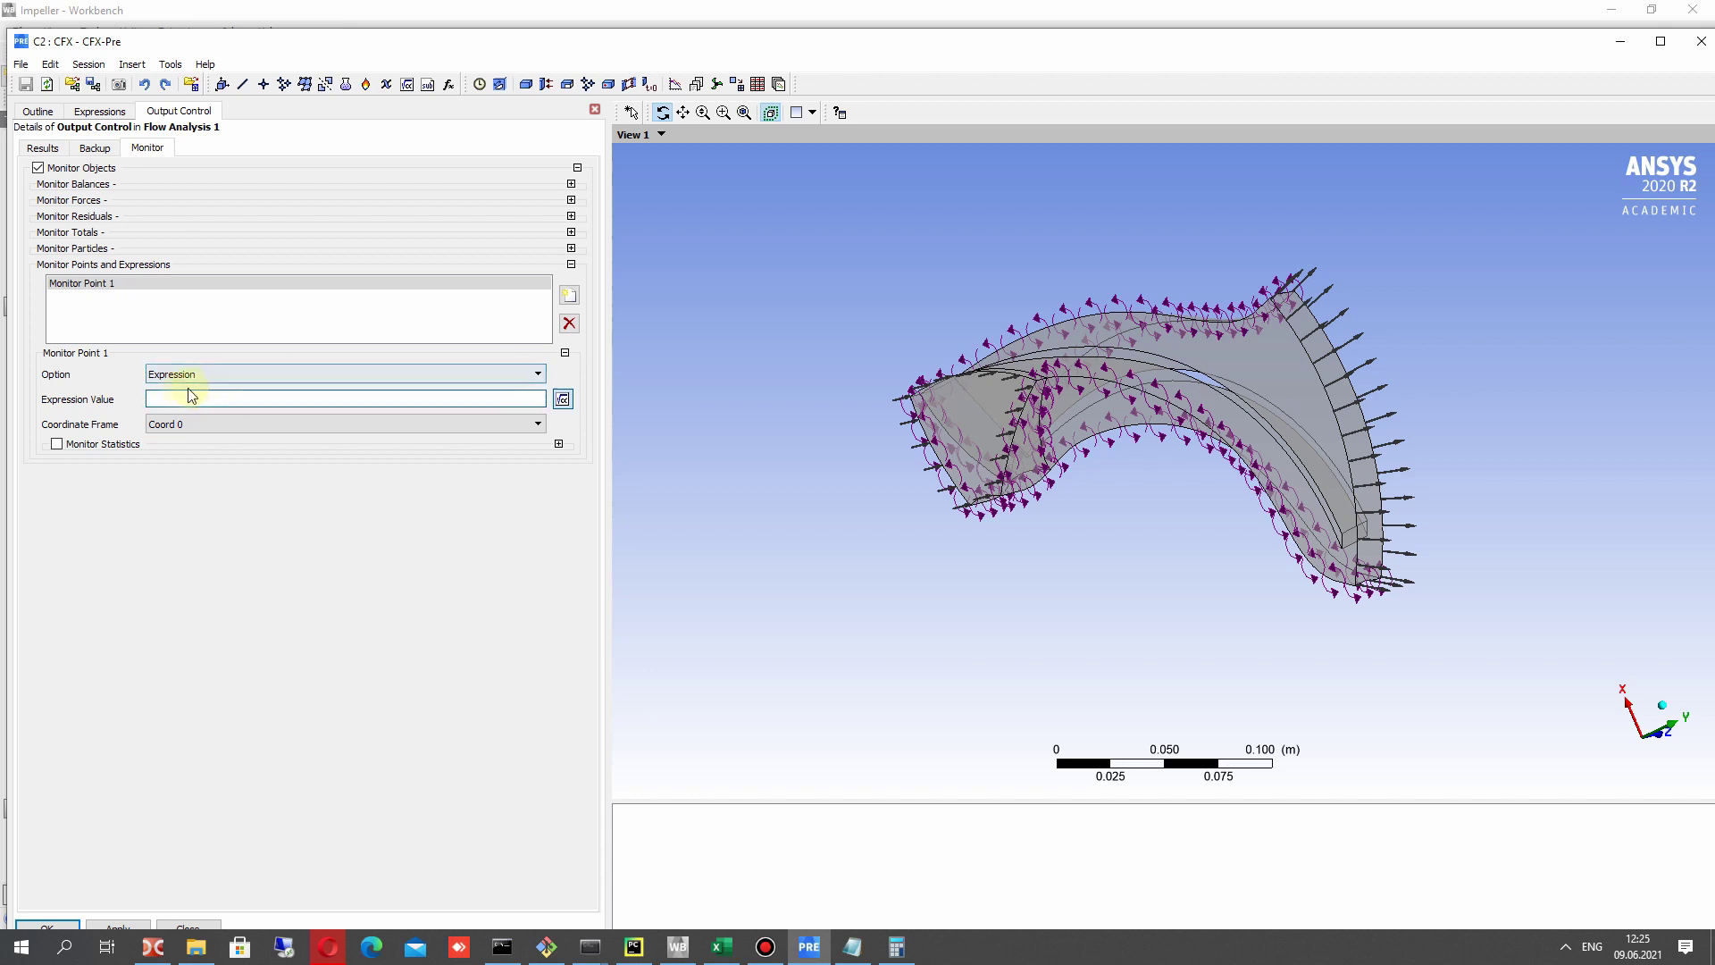
{"action": "right_click", "coordinate": [173, 403]}
{"action": "mouse_move", "coordinate": [234, 432]}
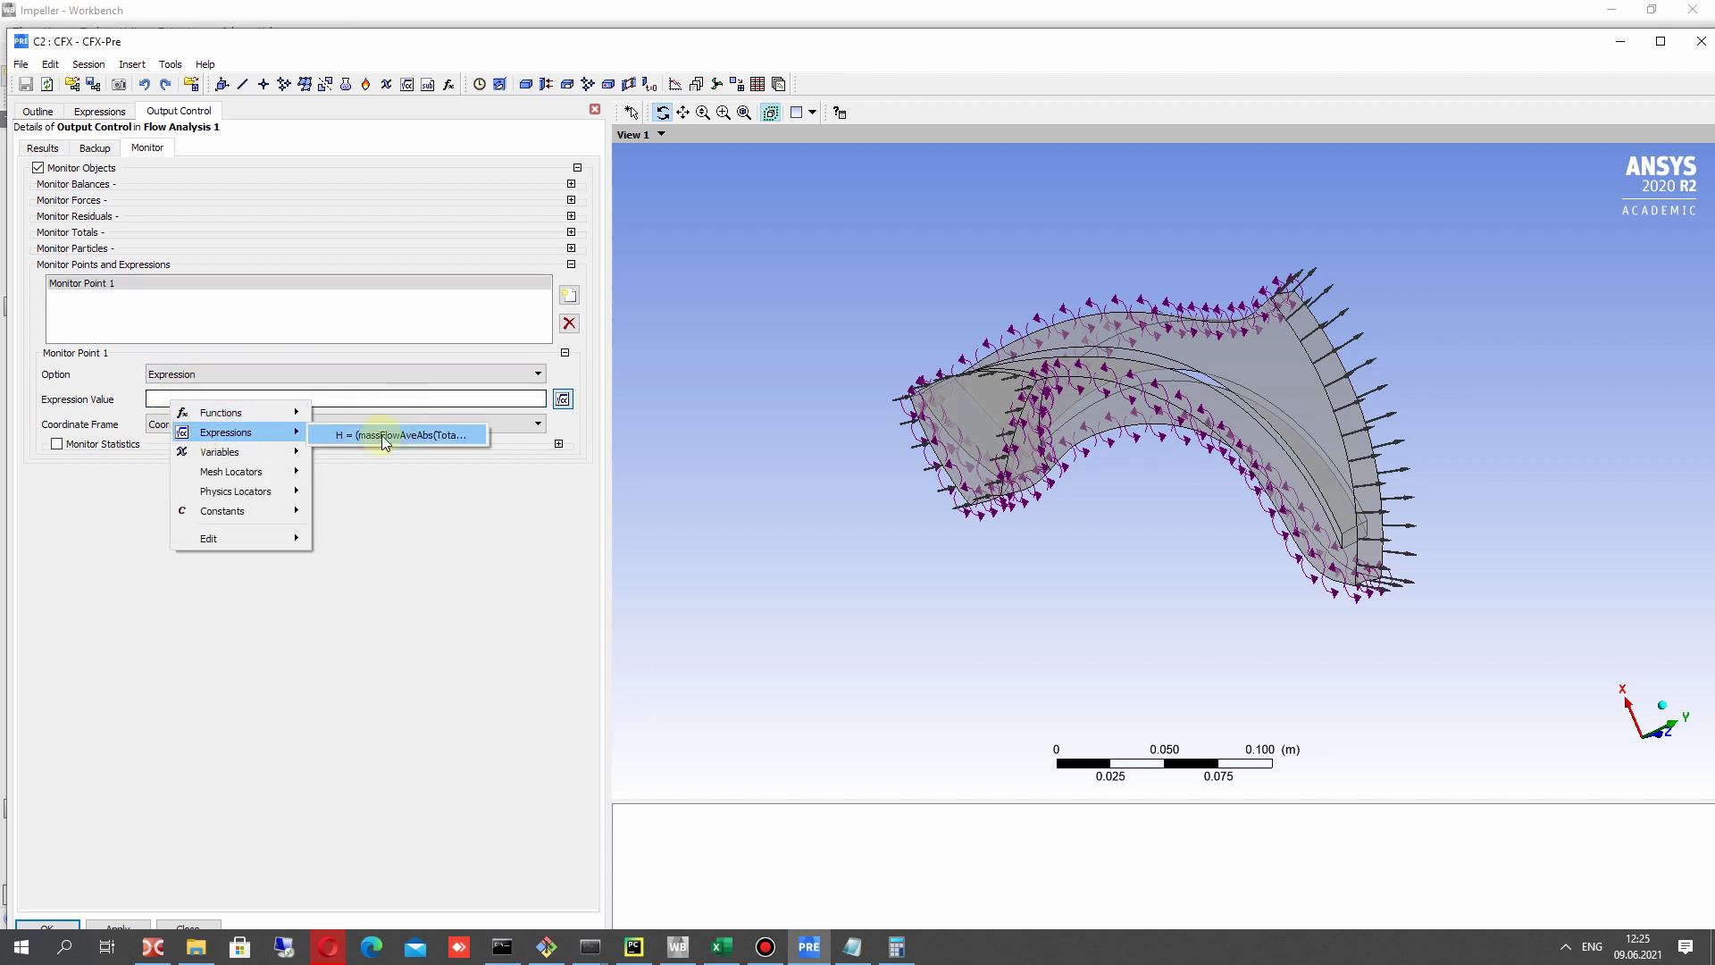
{"action": "left_click", "coordinate": [344, 436]}
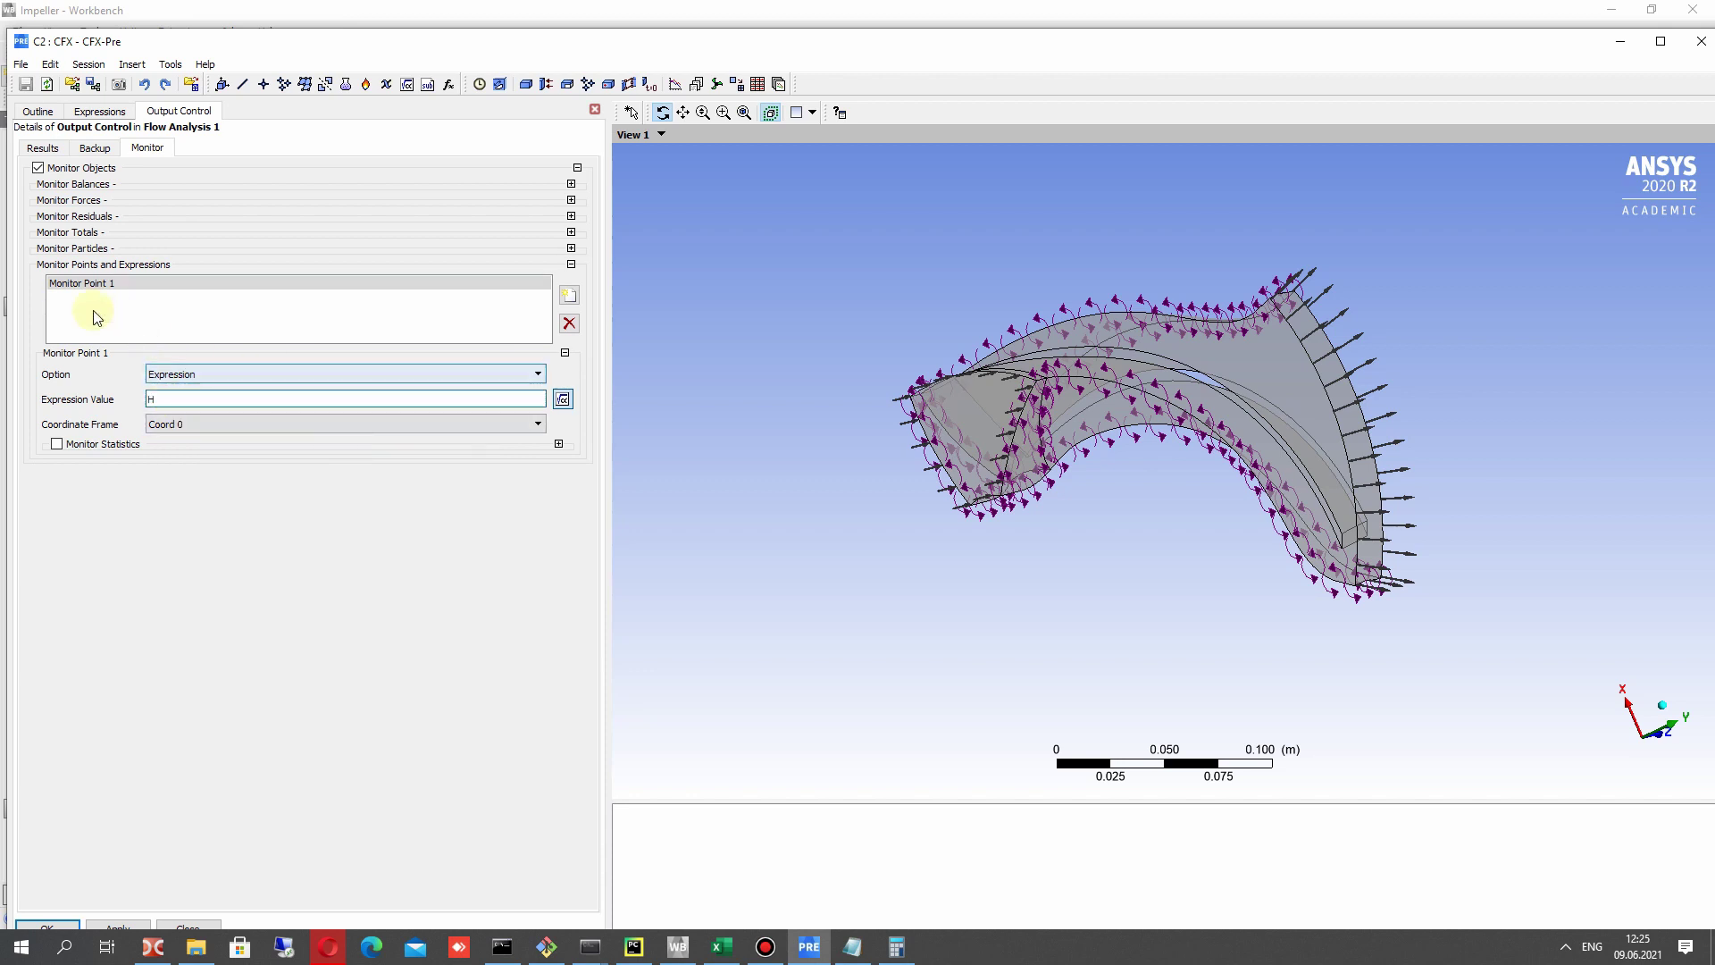
{"action": "left_click", "coordinate": [125, 925]}
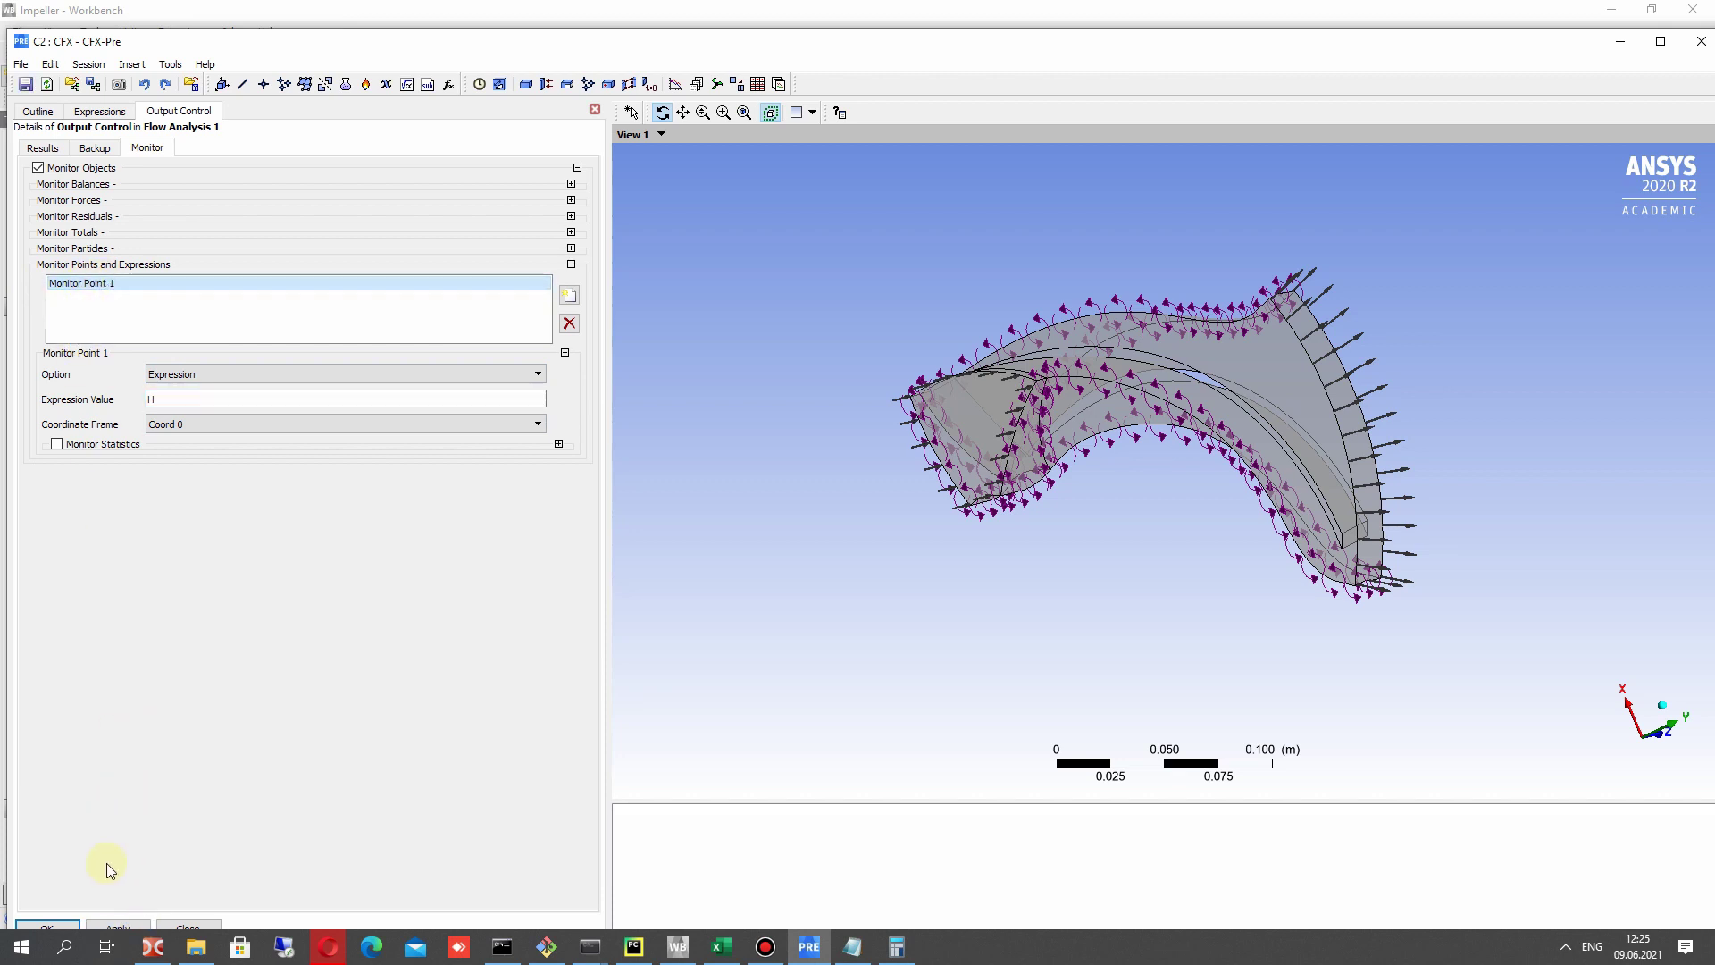
{"action": "left_click", "coordinate": [49, 925]}
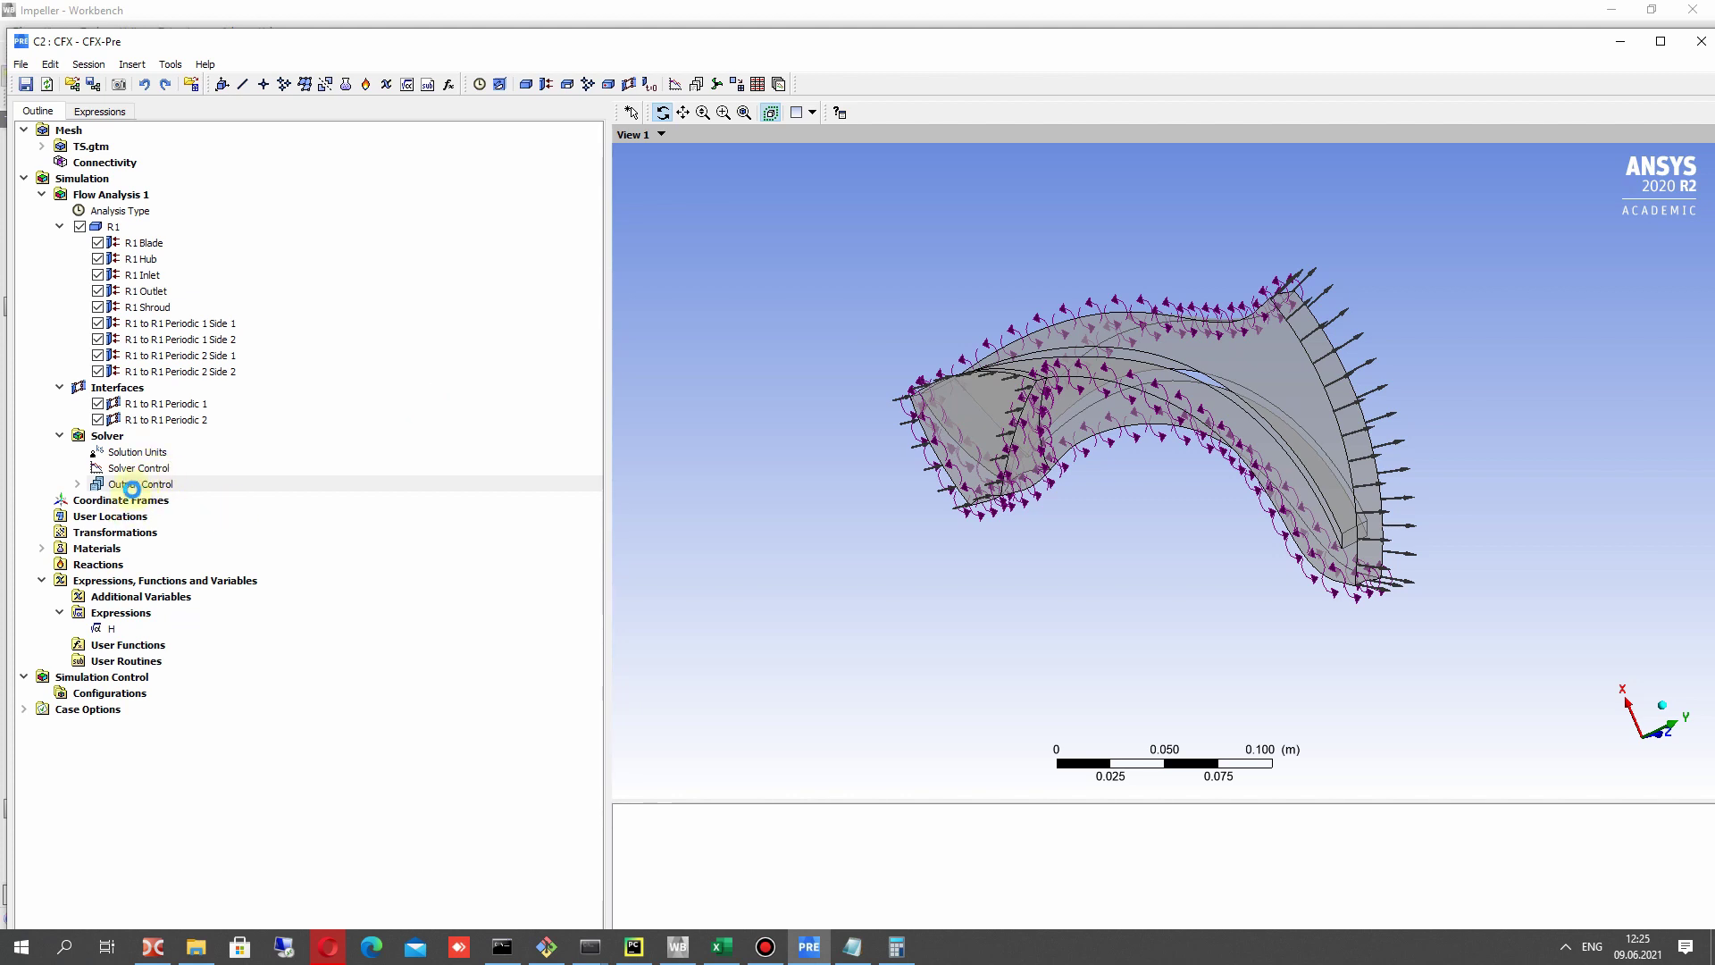
Close CFX-Pre and the calculator, and save the project in Workbench.
{"action": "left_click", "coordinate": [1661, 41]}
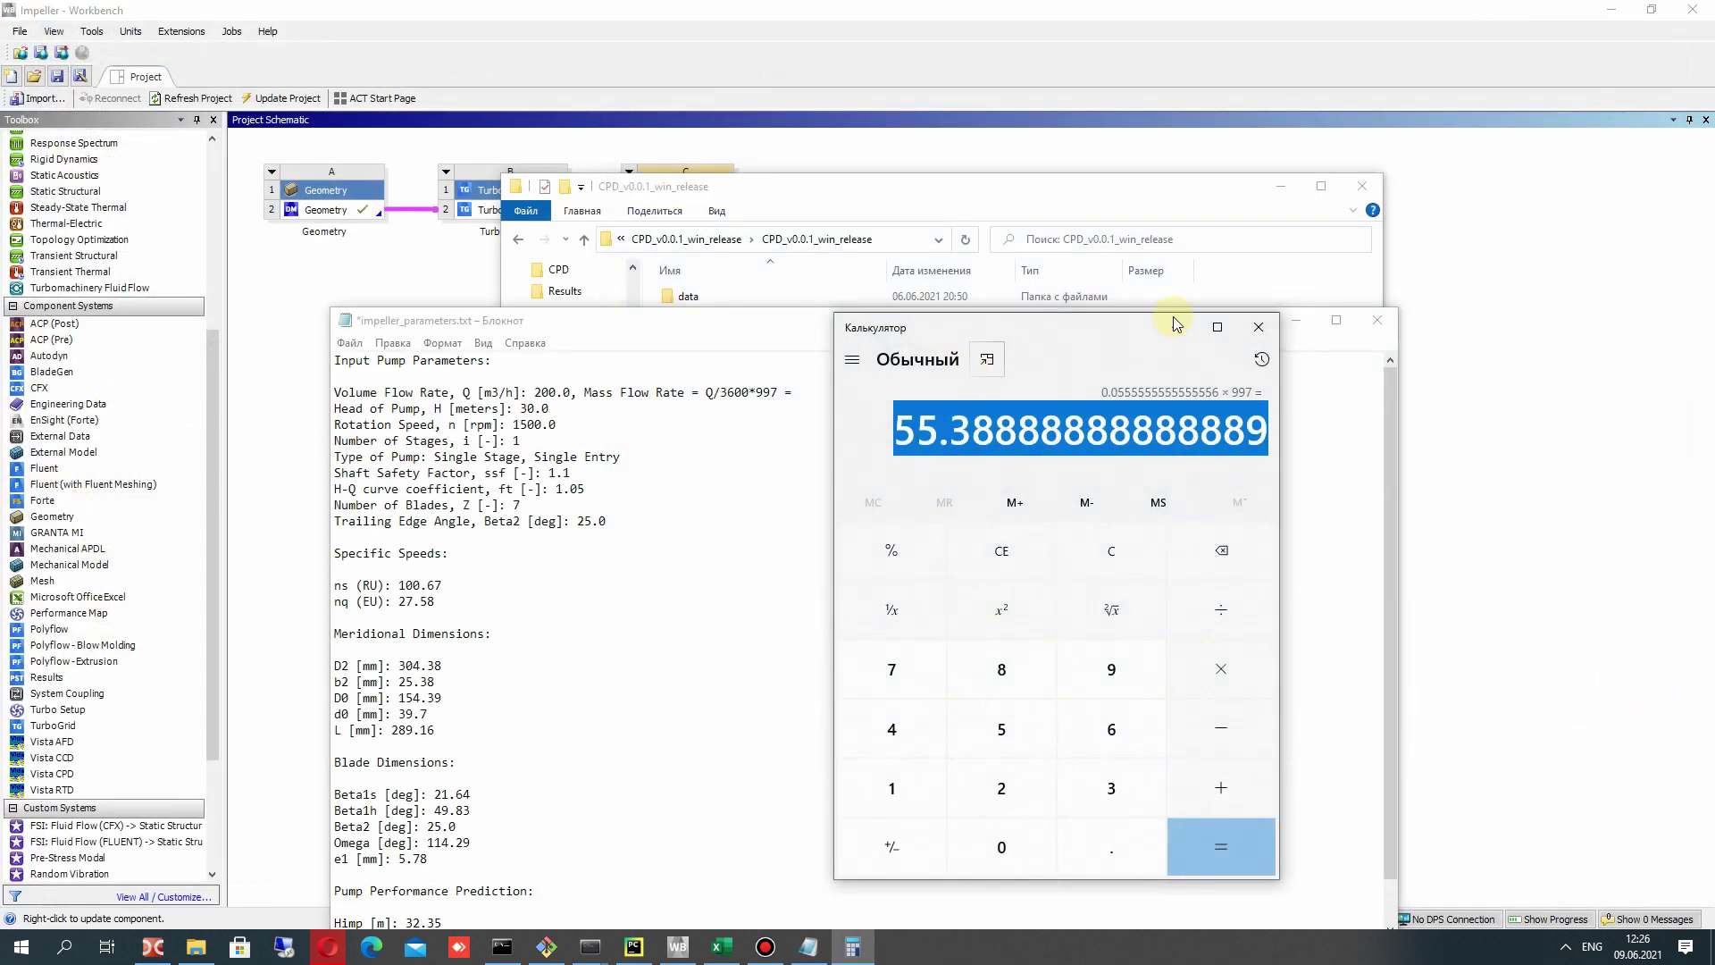
{"action": "left_click", "coordinate": [1267, 333]}
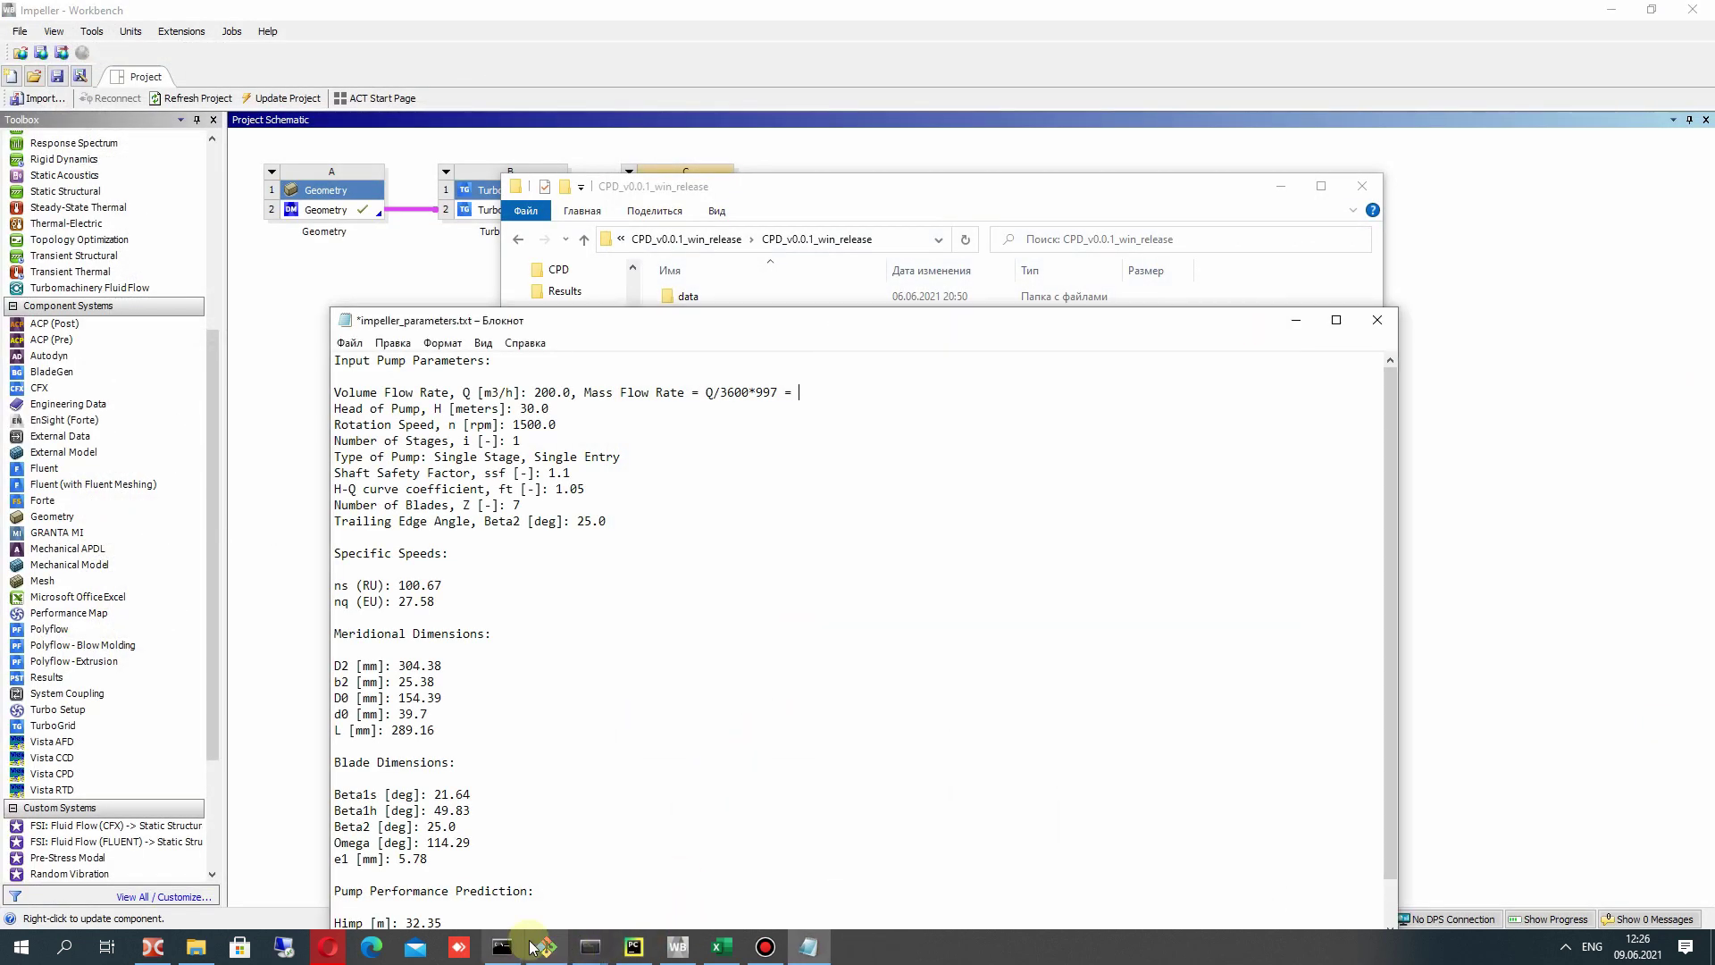
{"action": "left_click", "coordinate": [678, 947]}
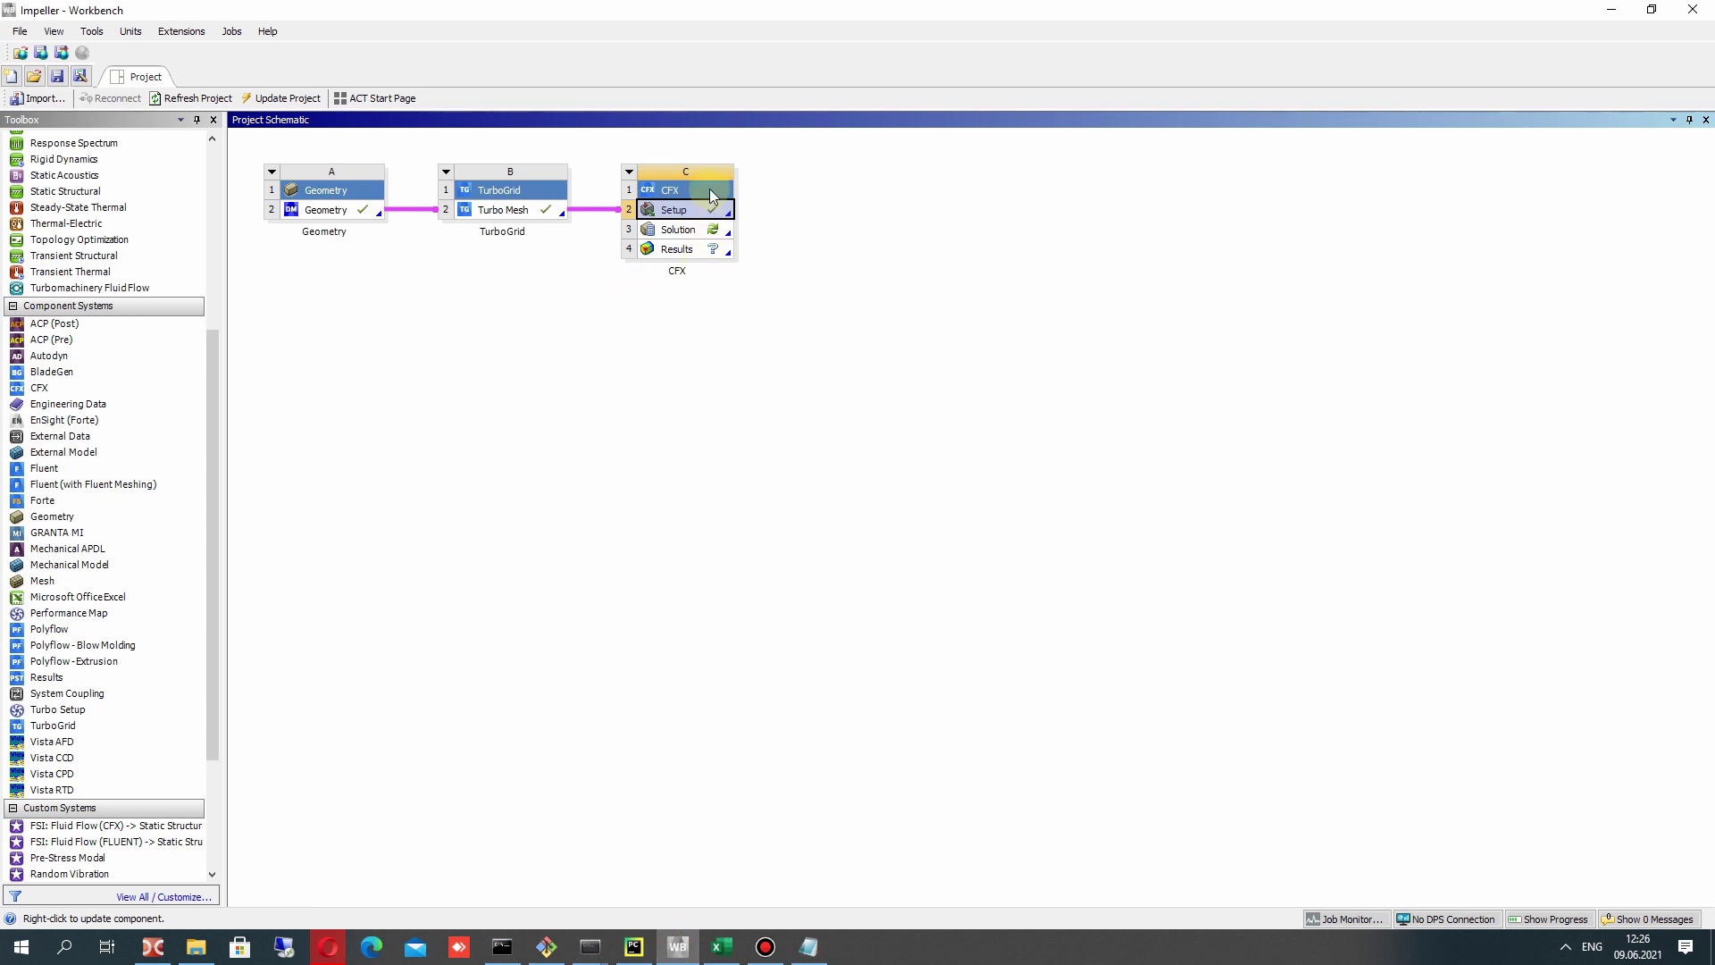
{"action": "left_click", "coordinate": [54, 78]}
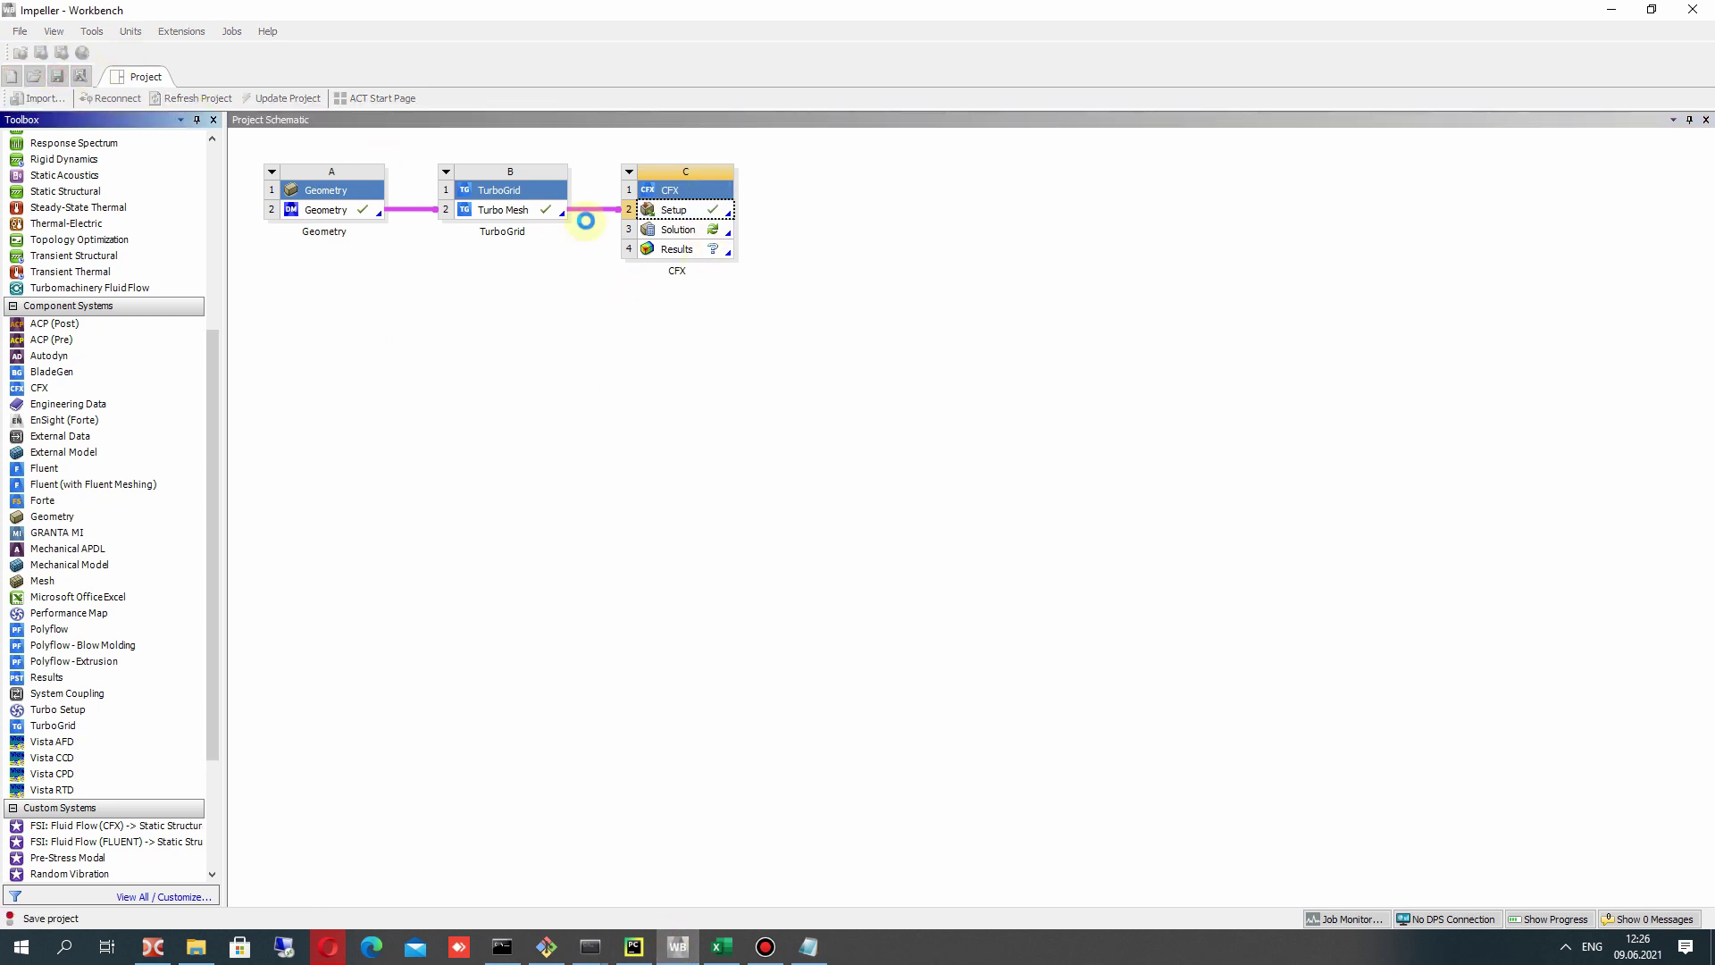
Open the CFX Solution cell in CFX-Solver Manager and set the run mode to Intel MPI Local Parallel with 8 partitions.
{"action": "double_click", "coordinate": [715, 237]}
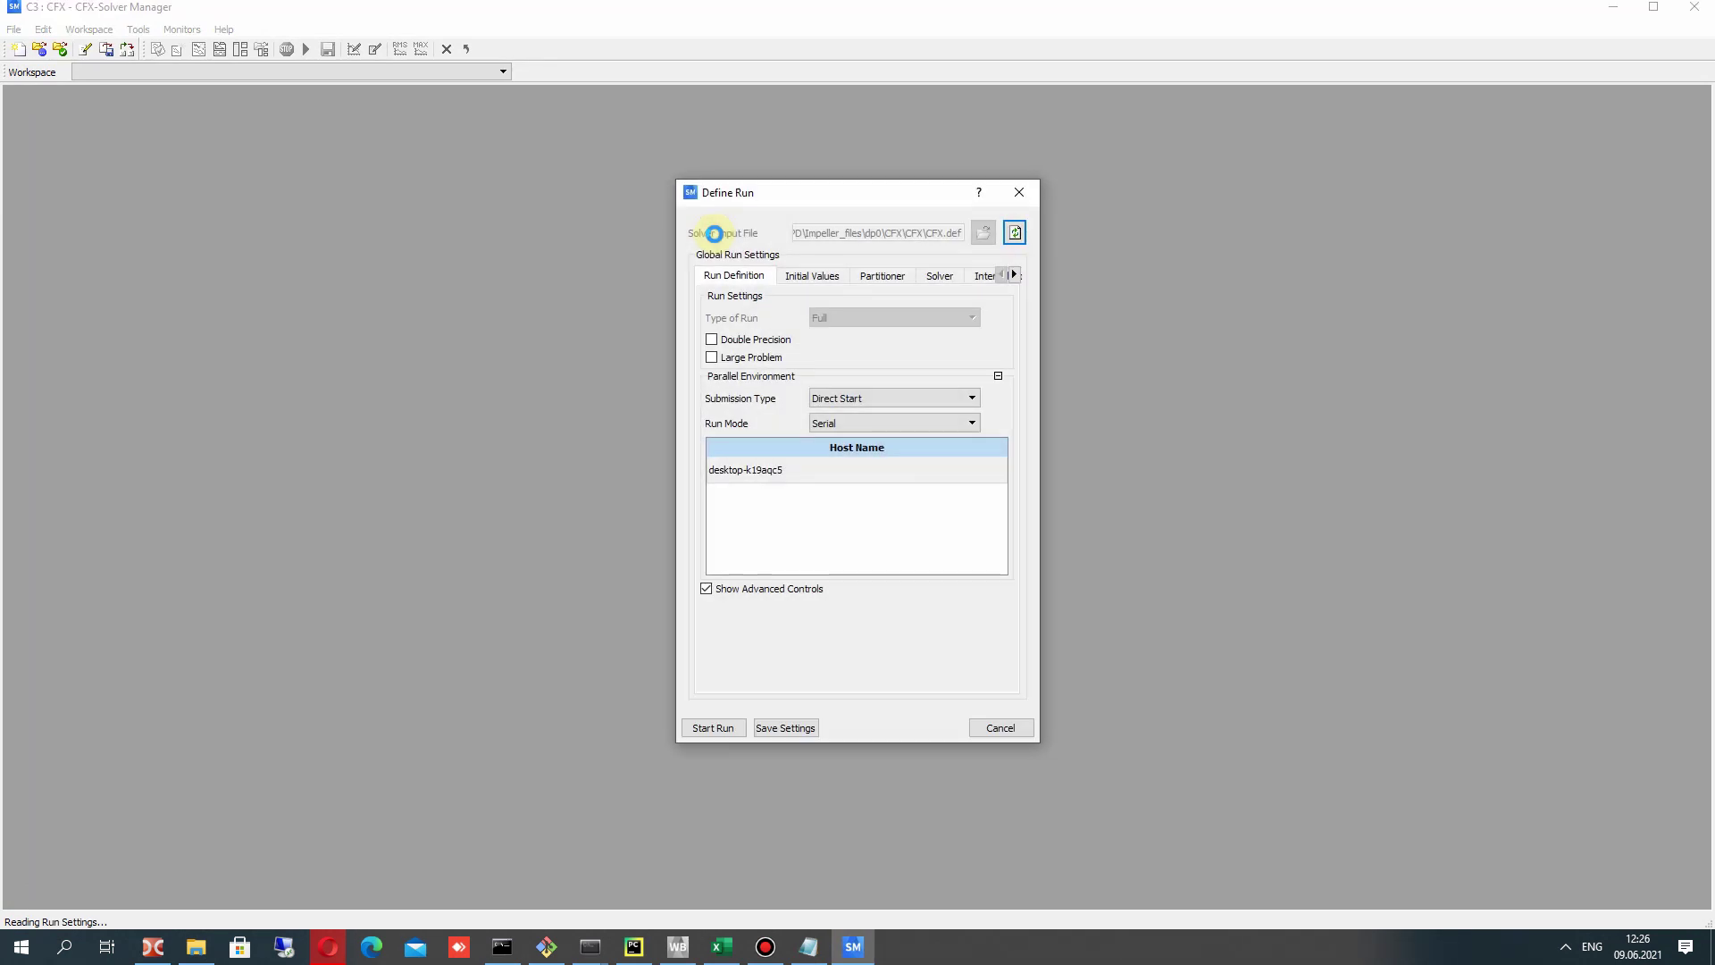
{"action": "left_click", "coordinate": [816, 425]}
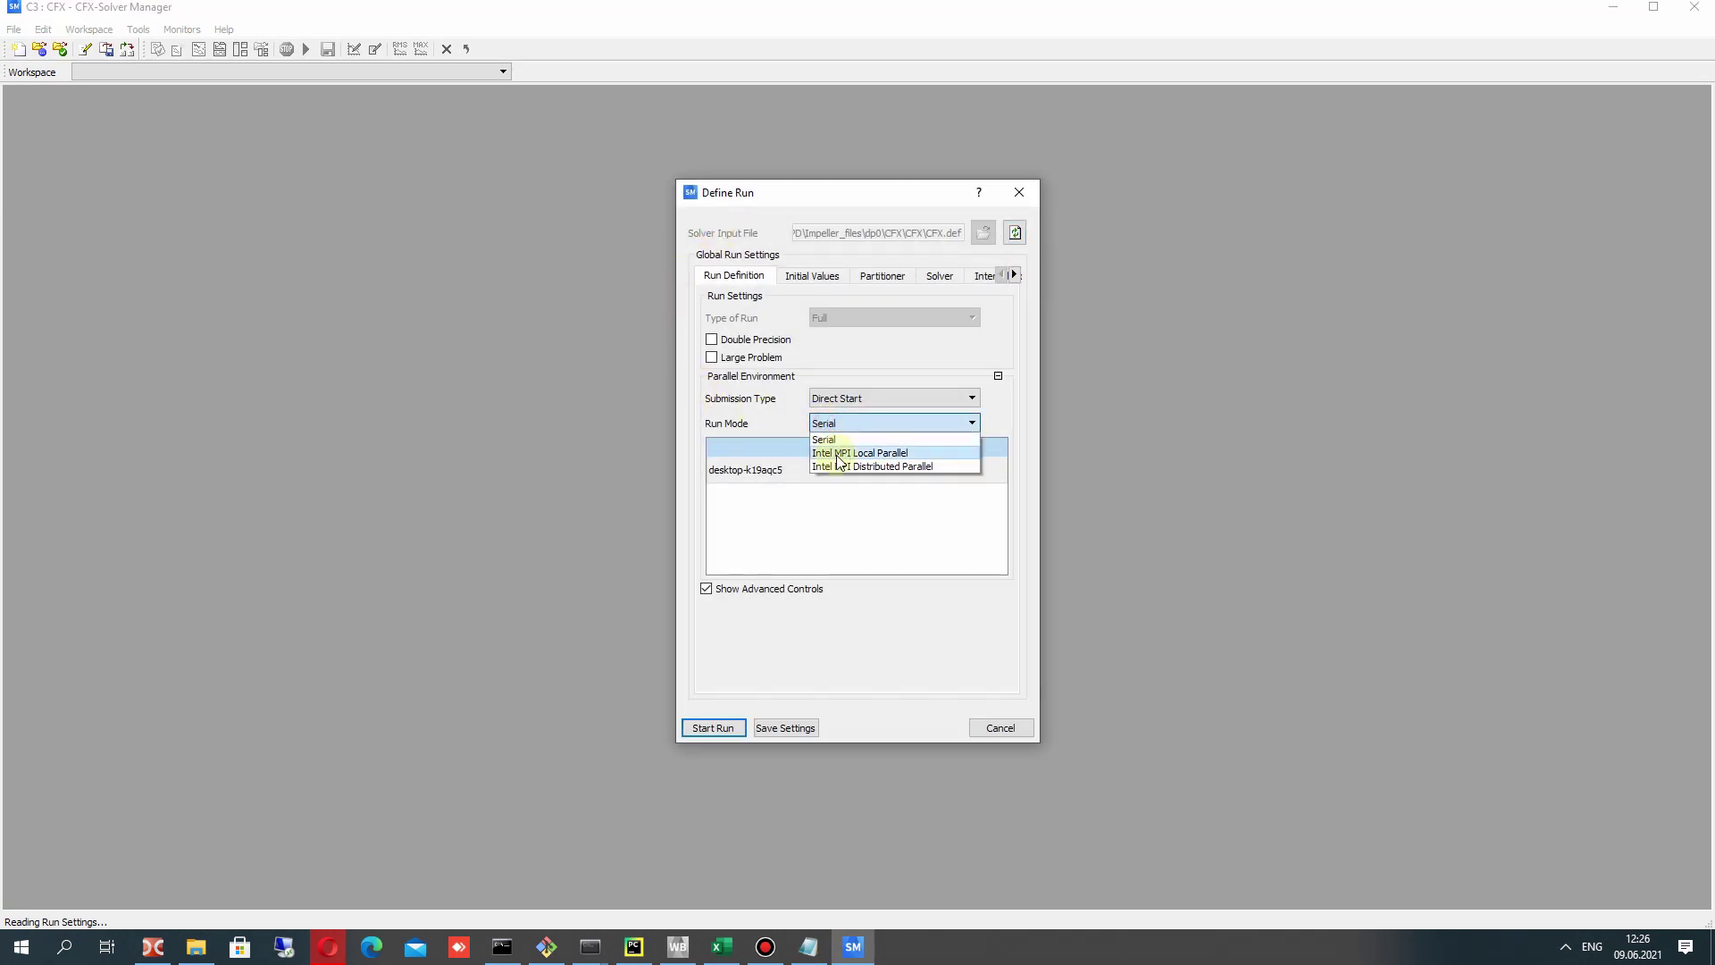
{"action": "left_click", "coordinate": [823, 452]}
{"action": "double_click", "coordinate": [870, 470]}
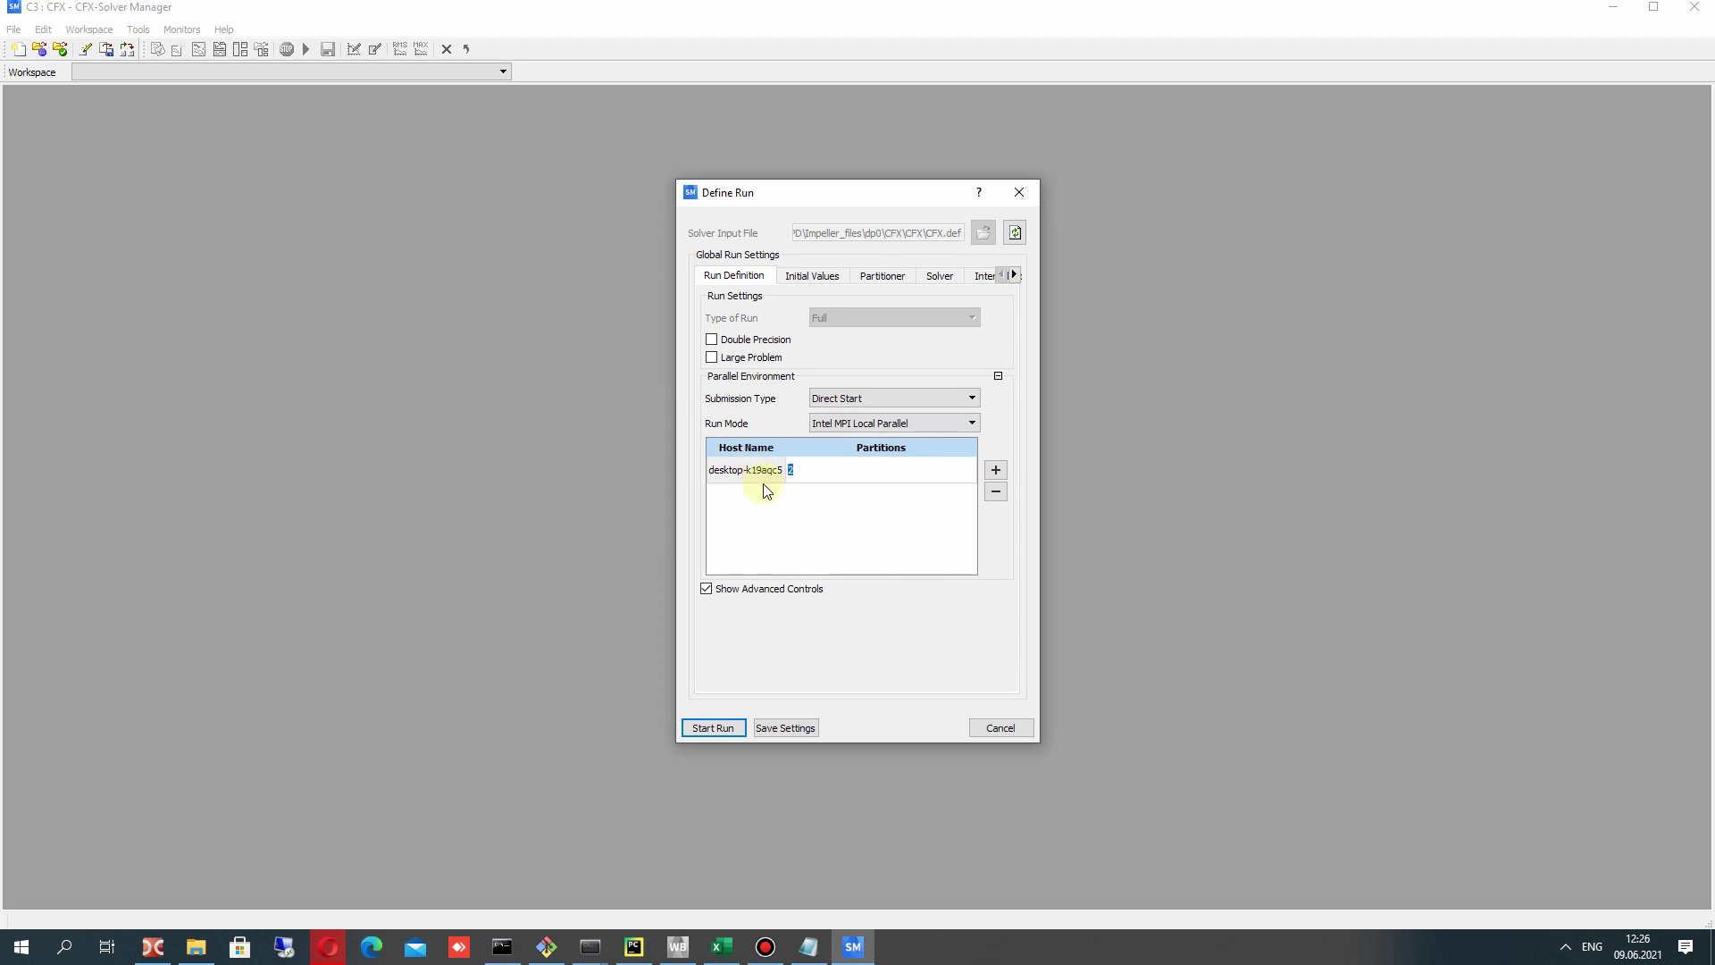
{"action": "left_click", "coordinate": [846, 551]}
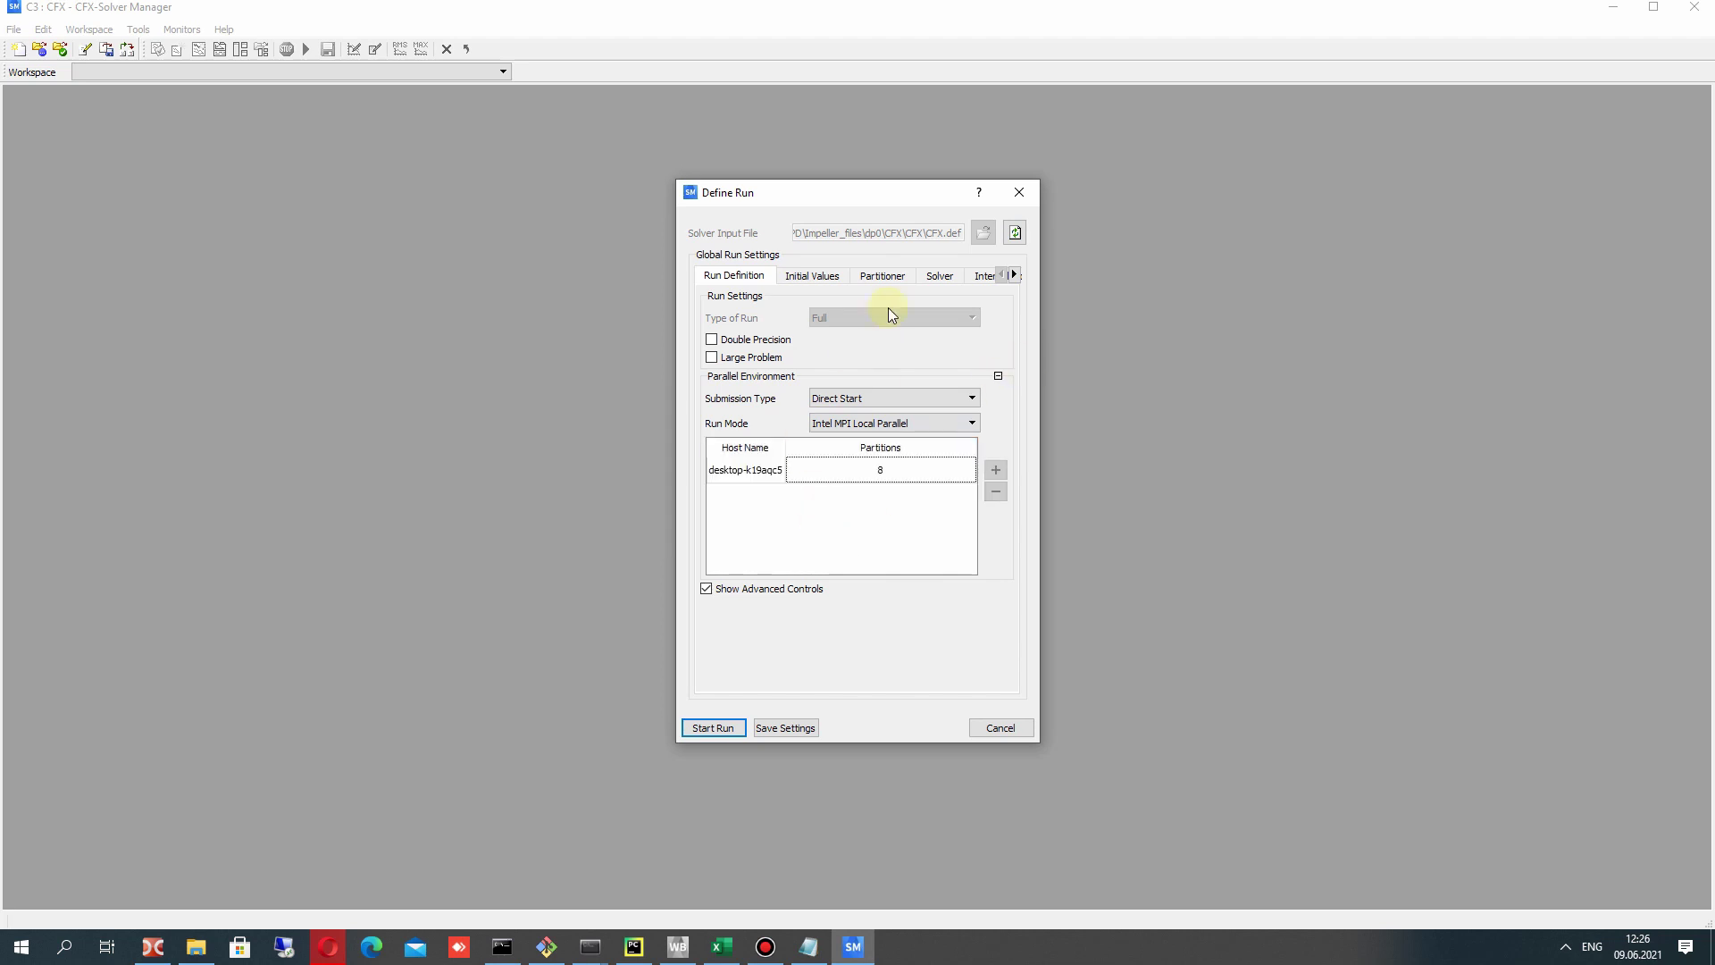
Set the run's initialization option to Initial Conditions.
{"action": "left_click", "coordinate": [788, 277]}
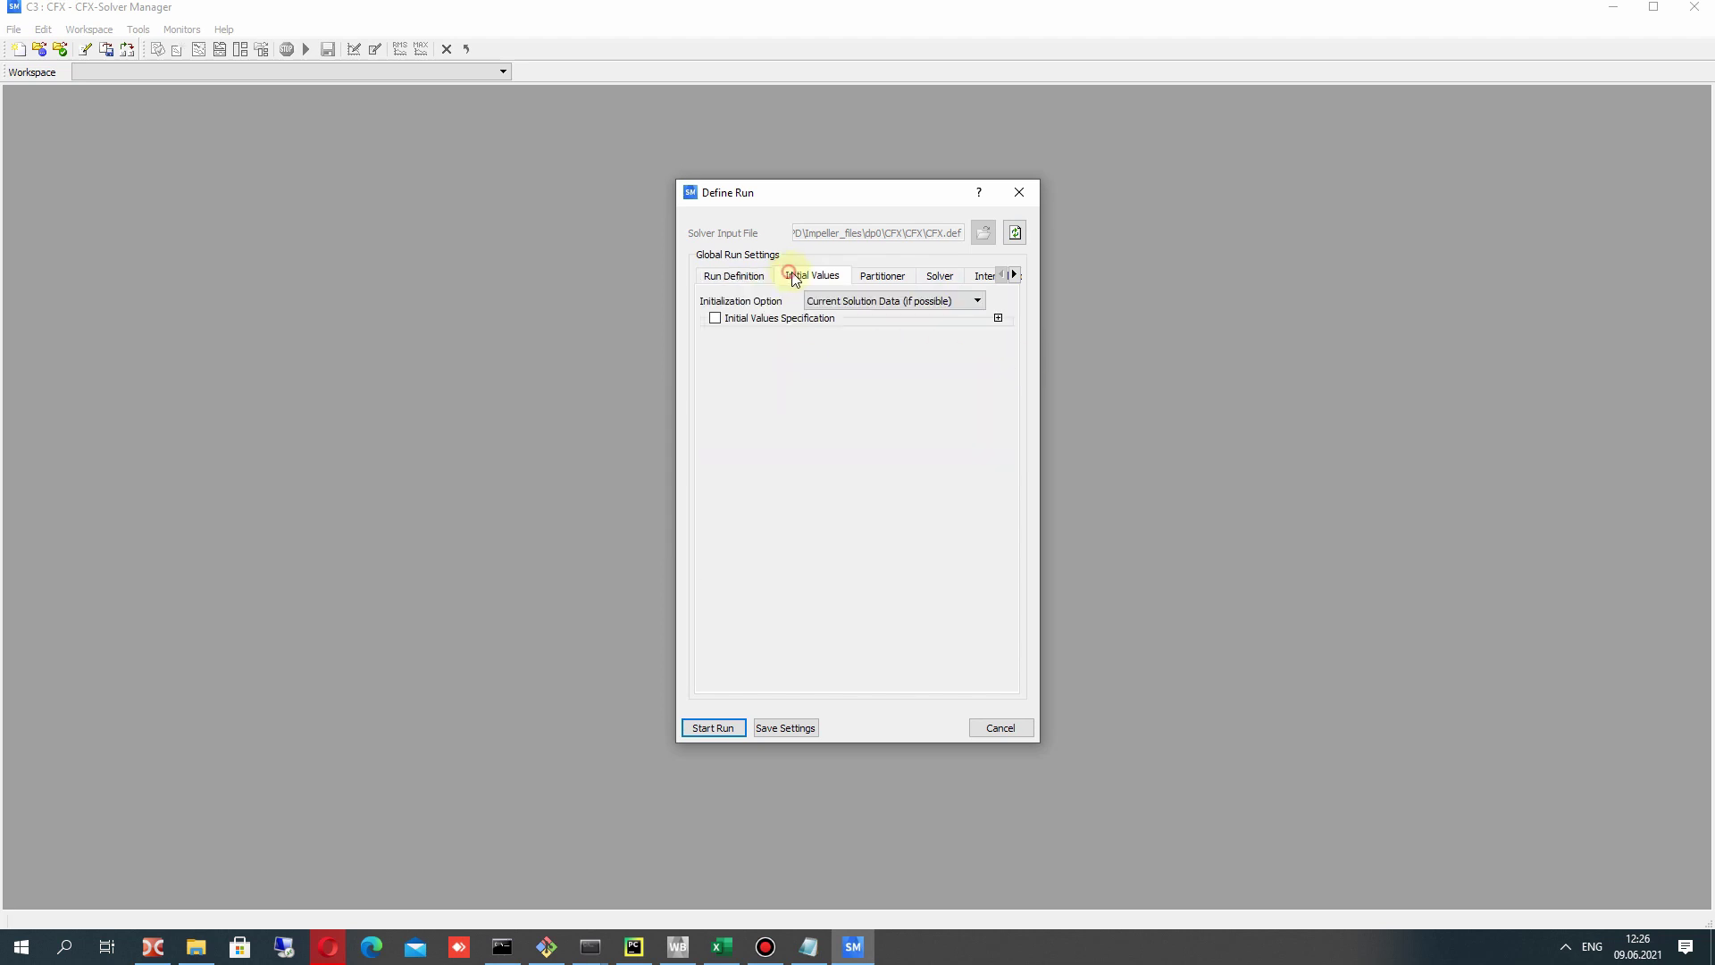
{"action": "left_click", "coordinate": [832, 302]}
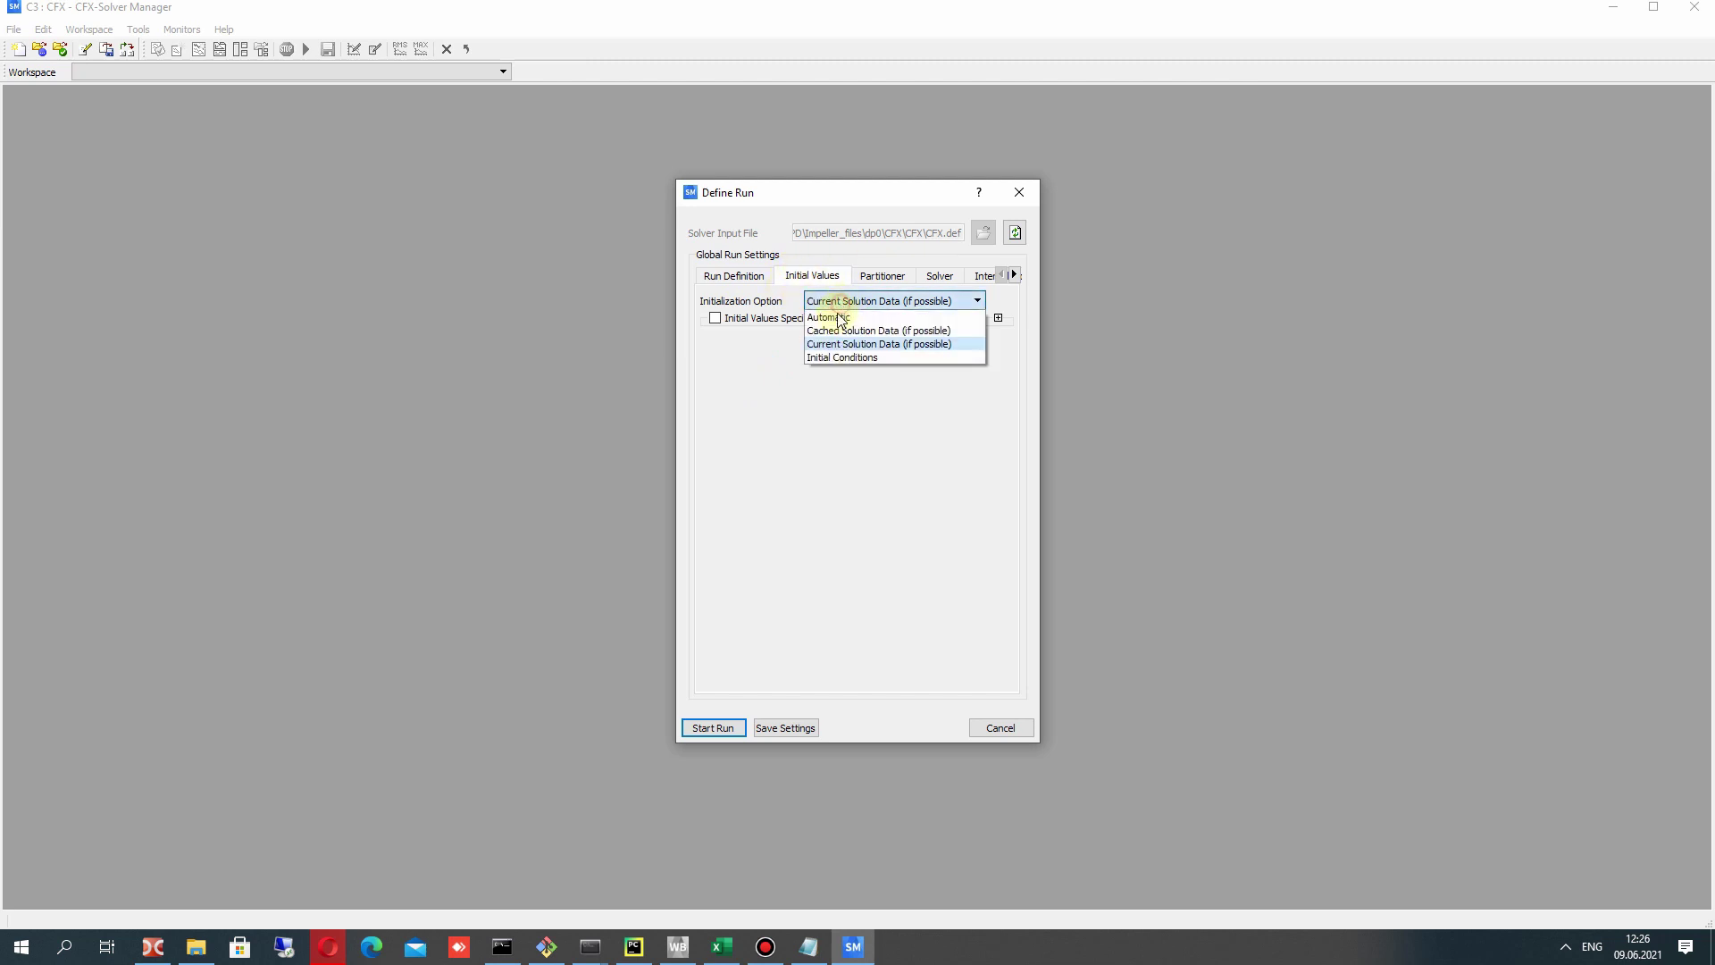
{"action": "left_click", "coordinate": [829, 365]}
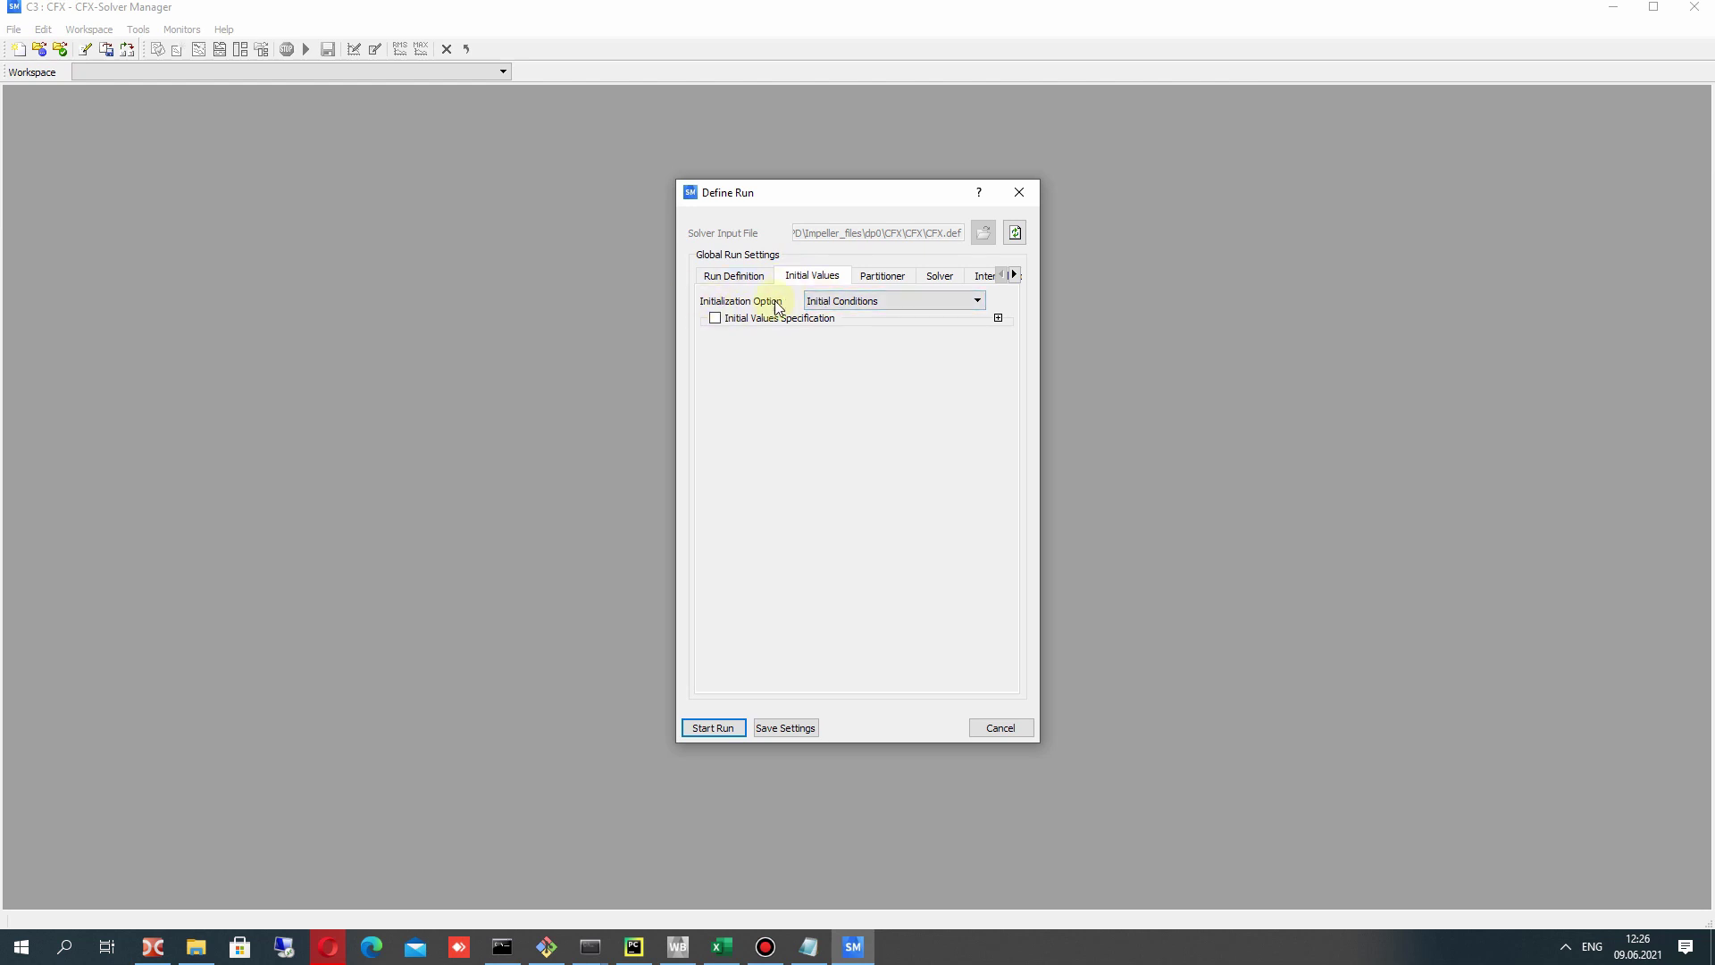
{"action": "left_click", "coordinate": [855, 304]}
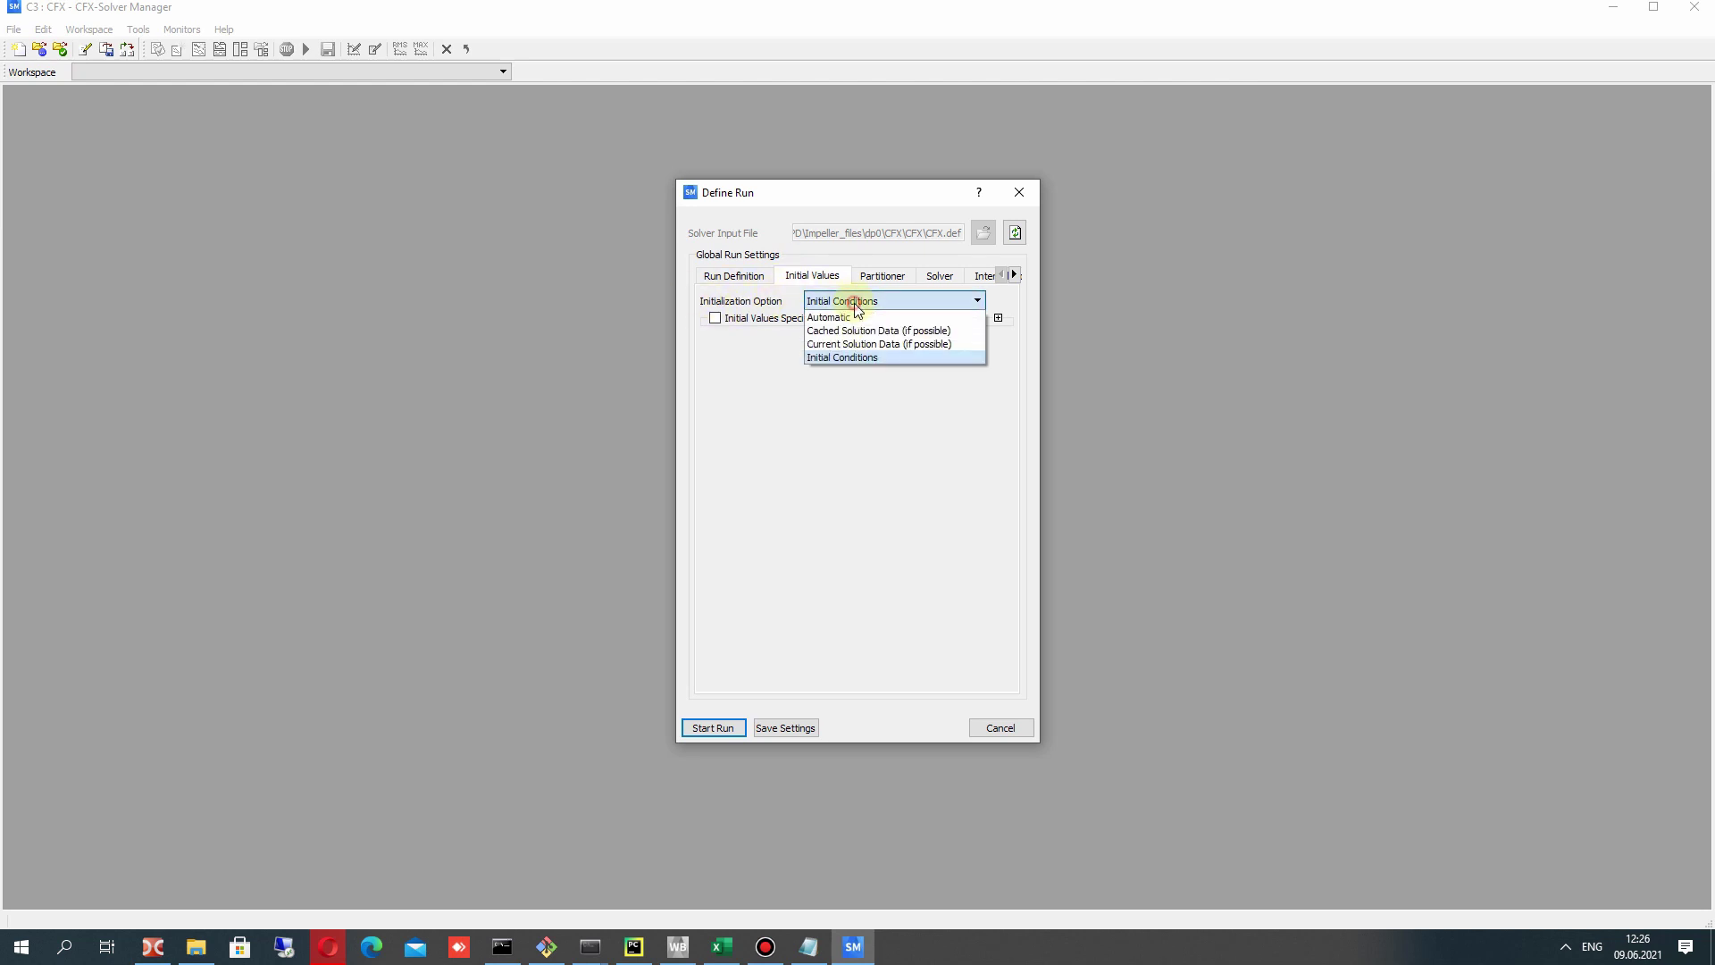
{"action": "left_click", "coordinate": [853, 358]}
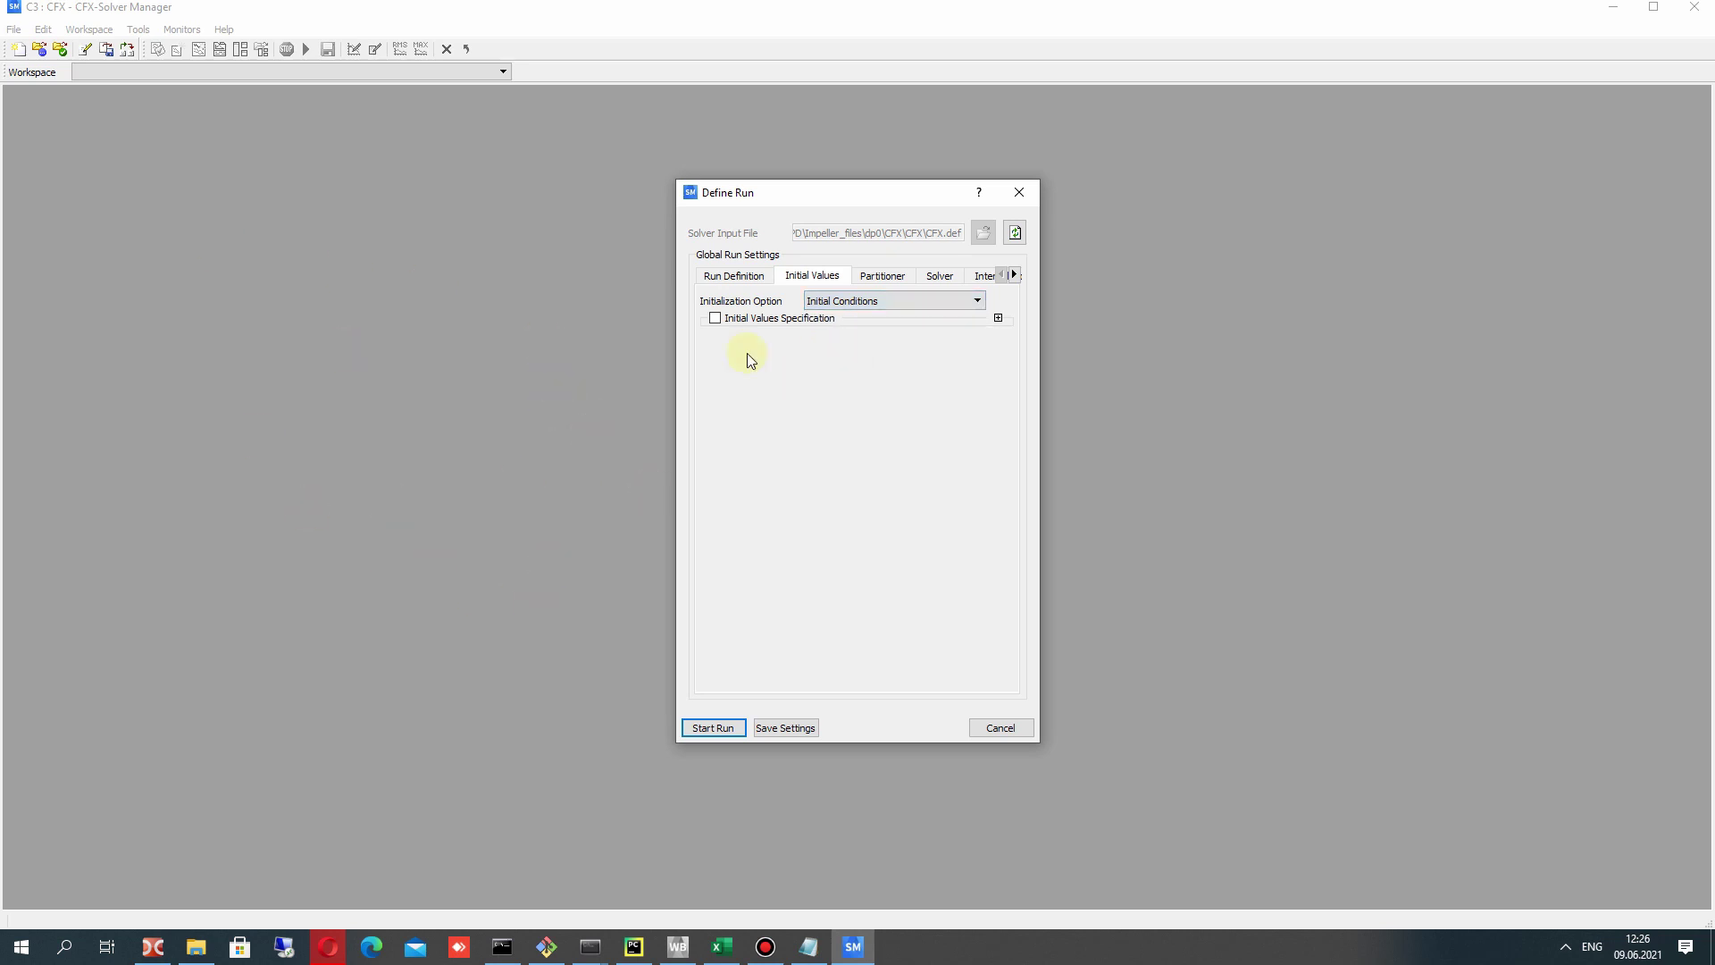
Recheck the run definition and initial values, and start the solver run.
{"action": "left_click", "coordinate": [726, 275]}
{"action": "left_click", "coordinate": [804, 278]}
{"action": "left_click", "coordinate": [760, 276]}
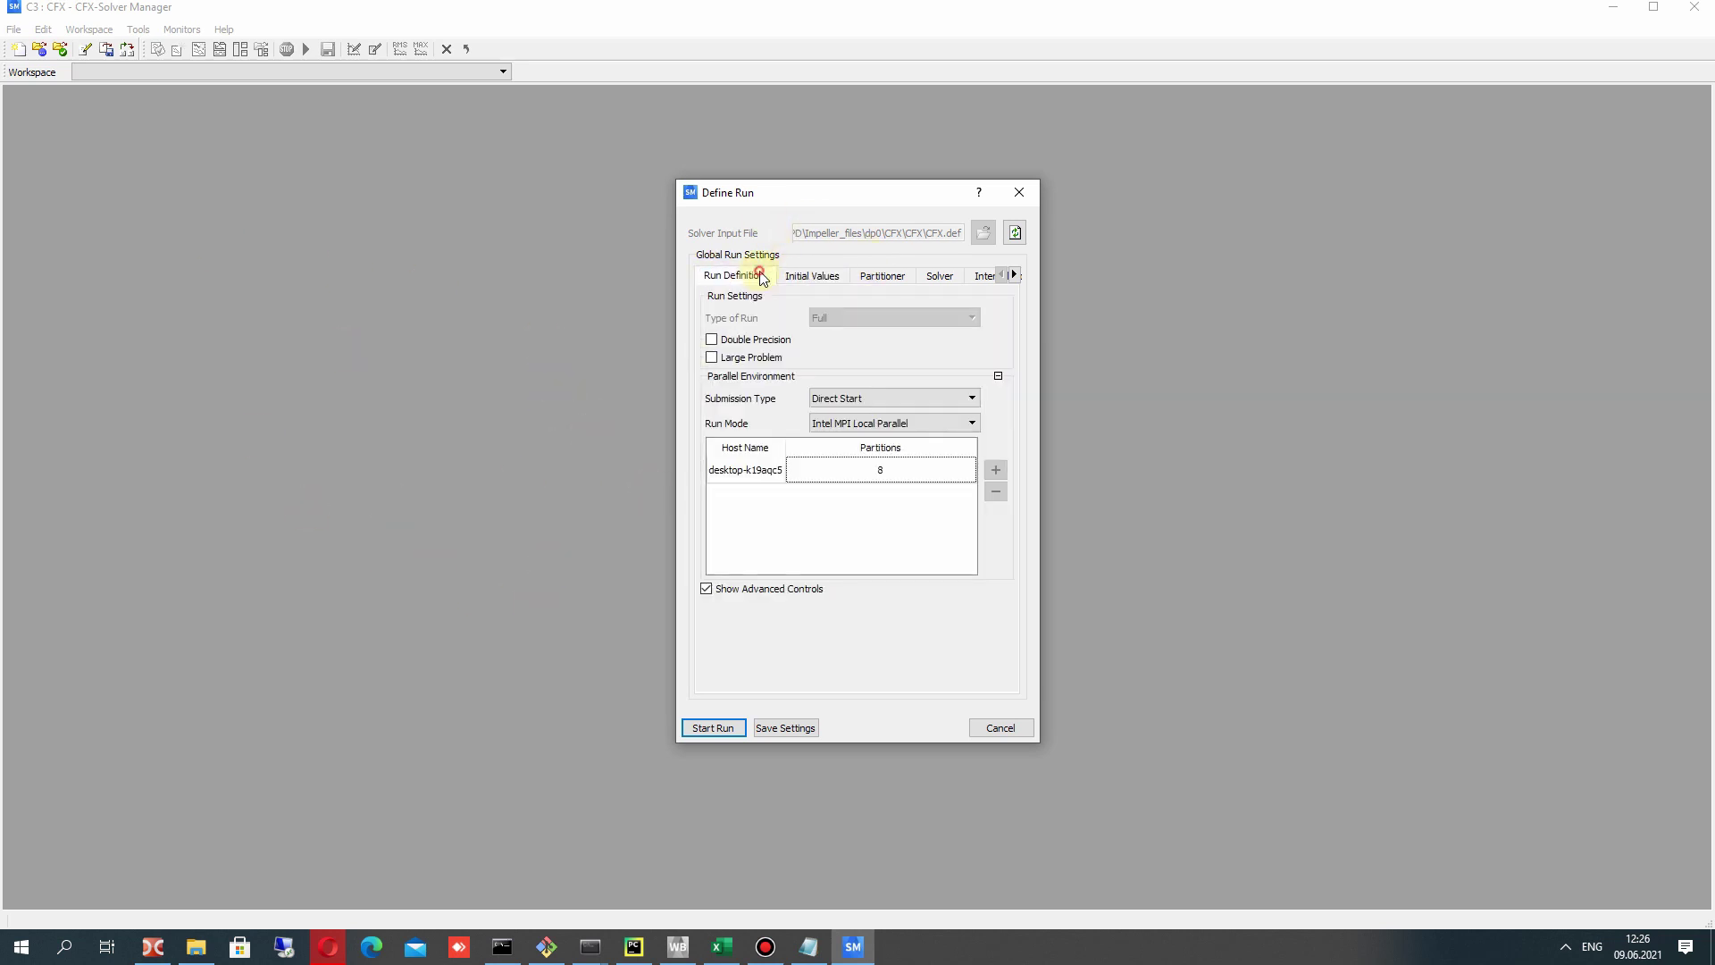
{"action": "left_click", "coordinate": [713, 731]}
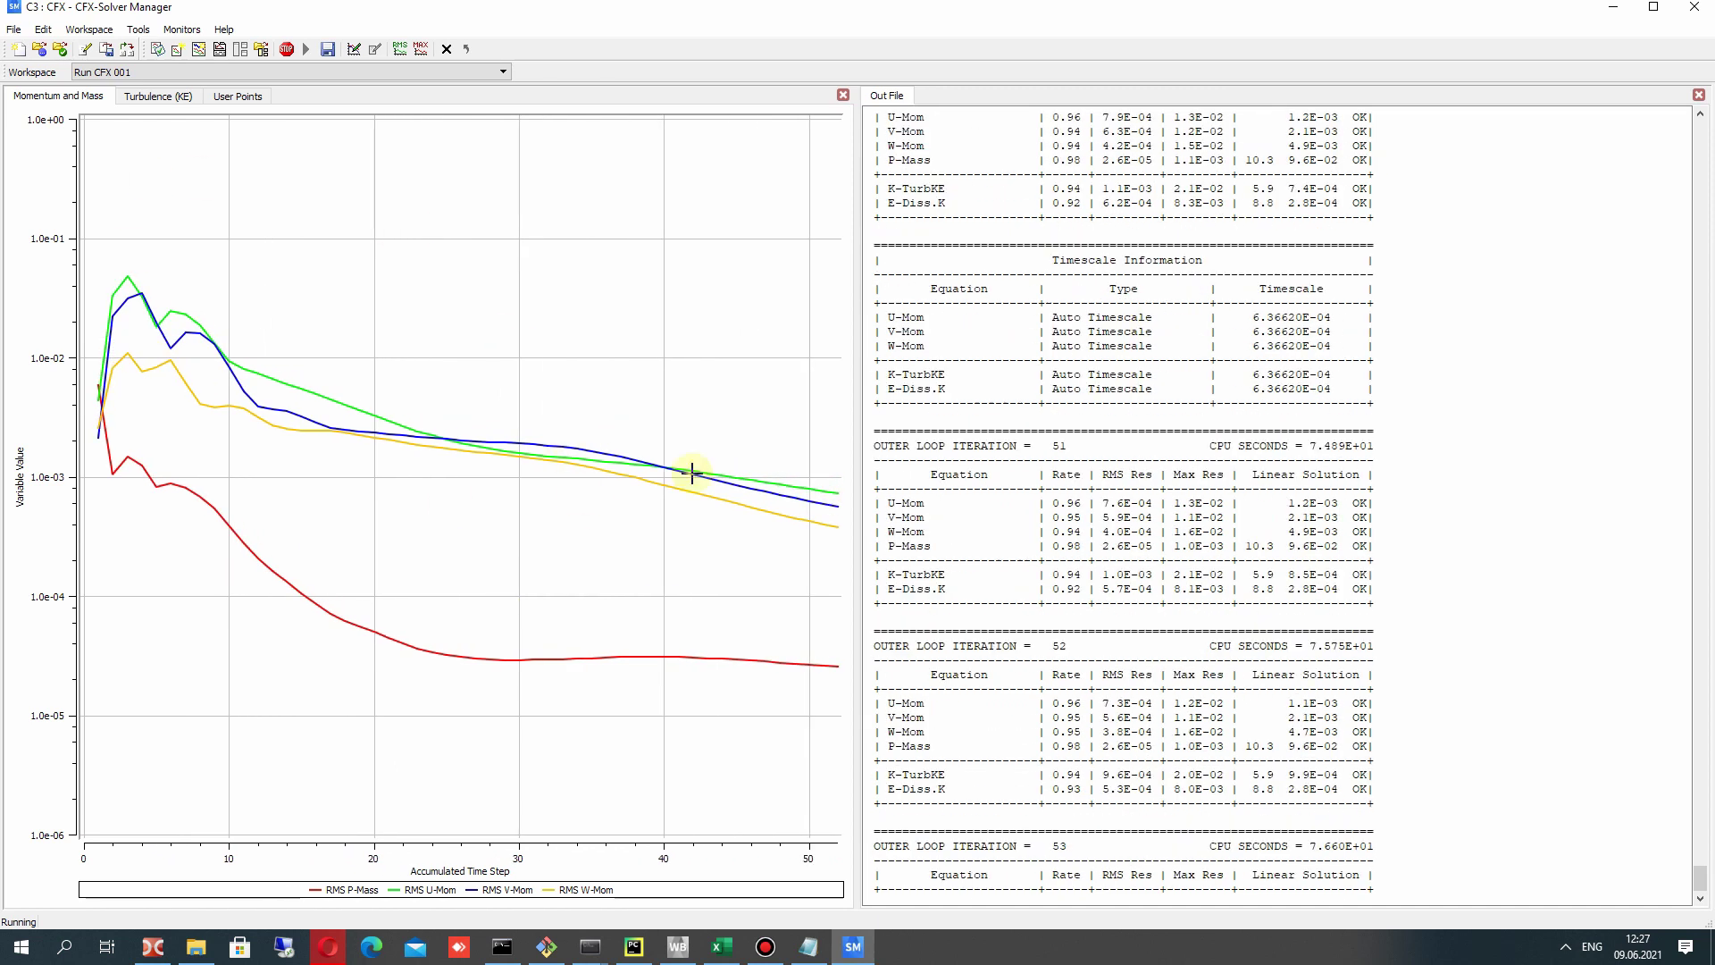
Examine the Monitor Point 1 head curve and the momentum and mass residuals while the solver runs.
{"action": "left_click", "coordinate": [237, 95]}
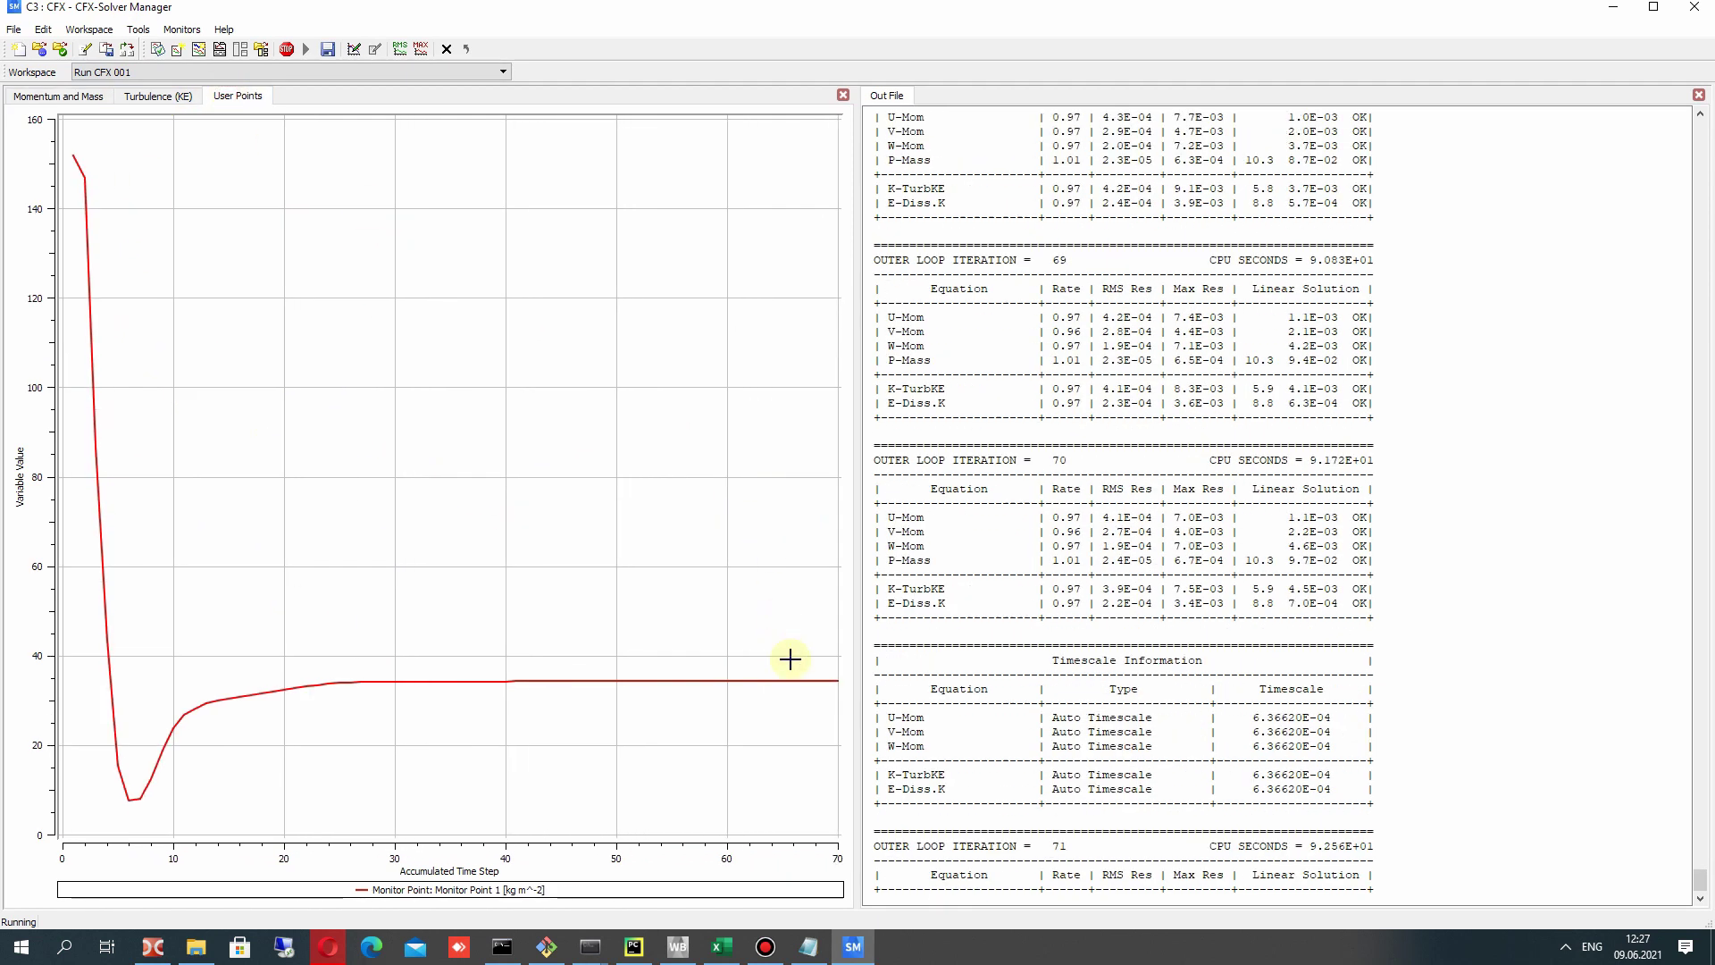
{"action": "mouse_move", "coordinate": [738, 715]}
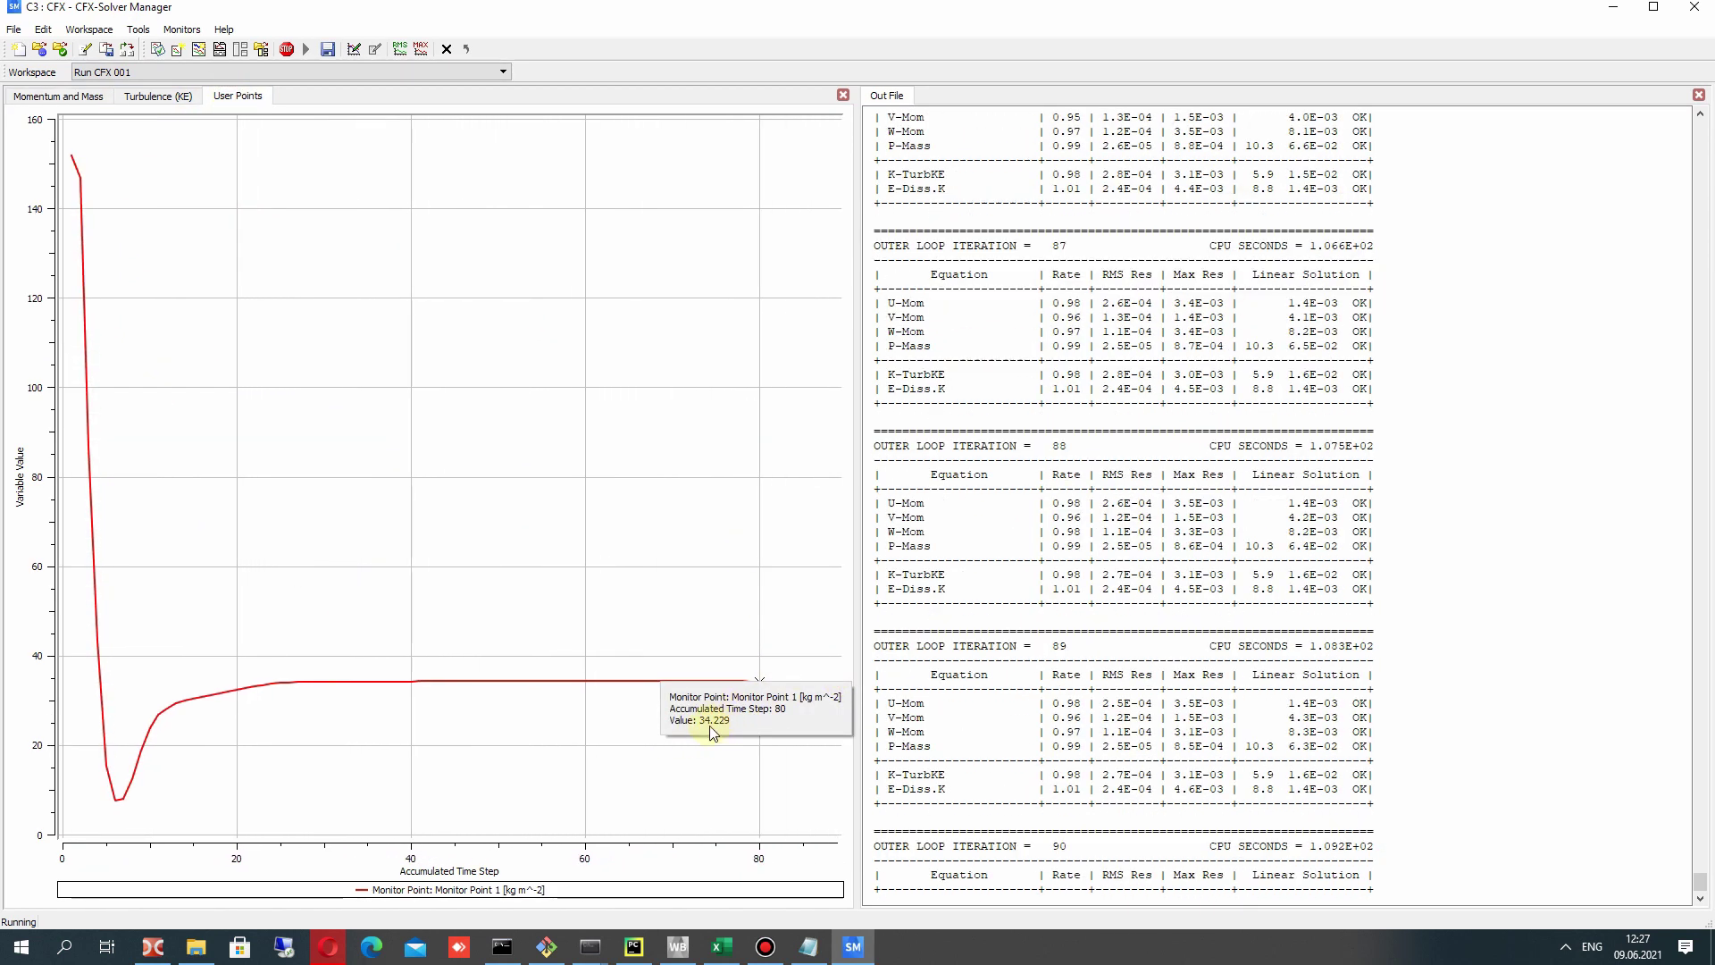
{"action": "mouse_move", "coordinate": [715, 743]}
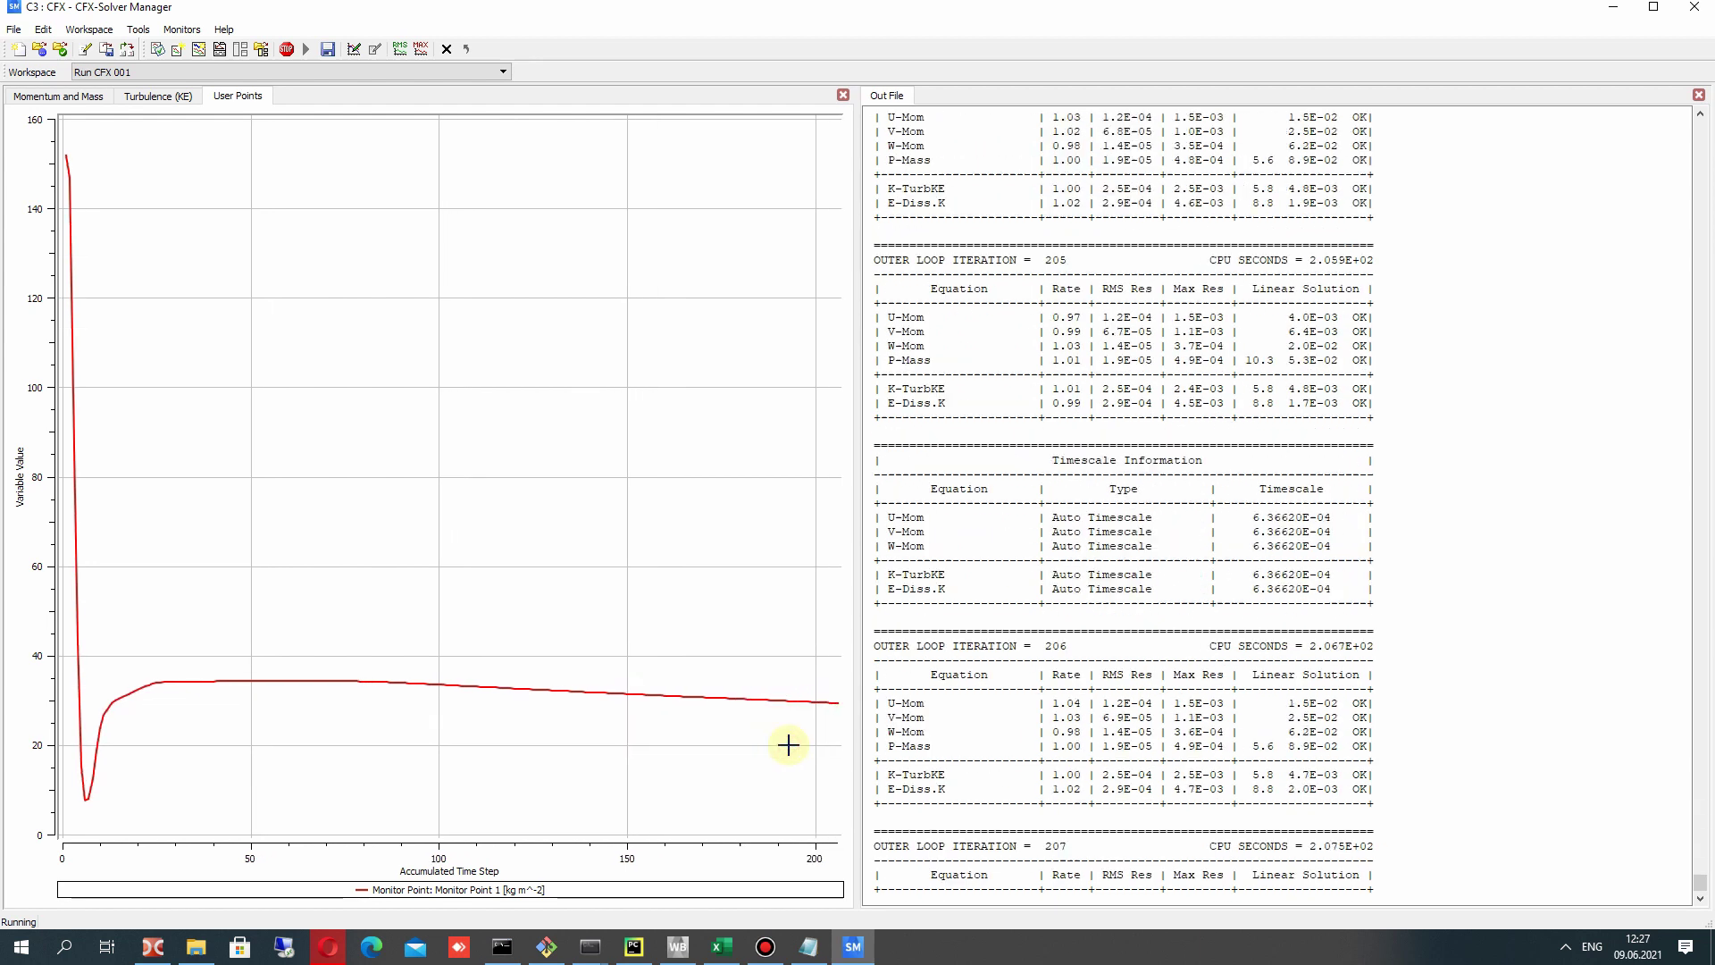
{"action": "left_click", "coordinate": [67, 96]}
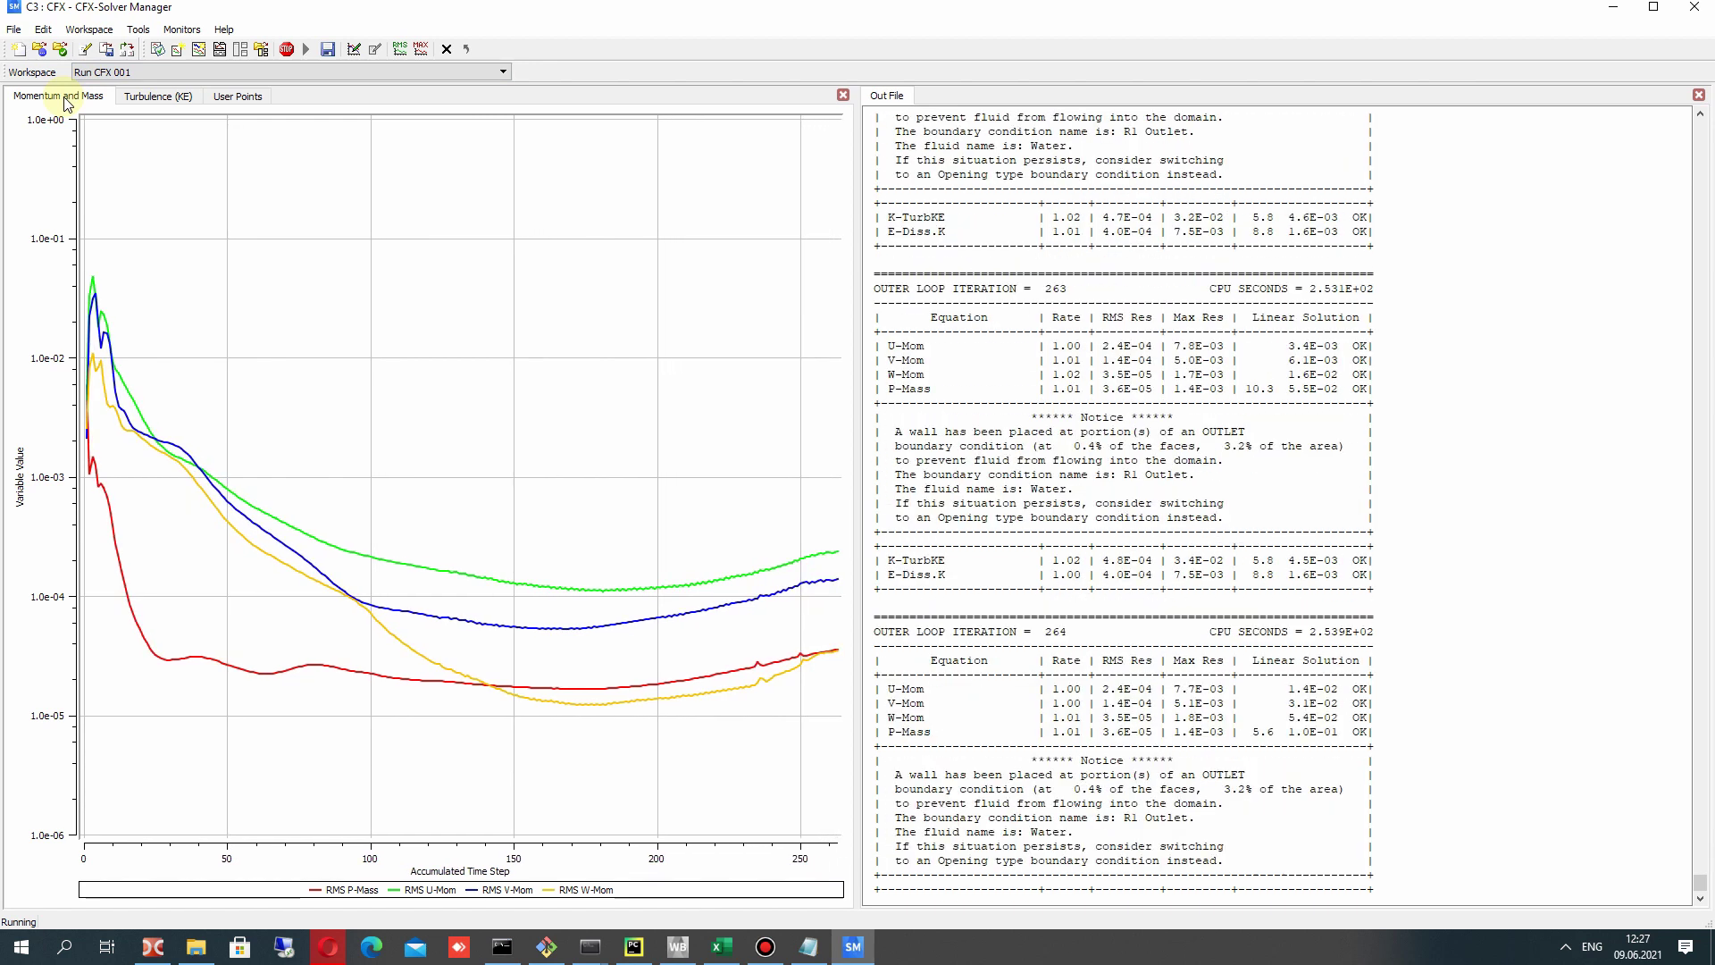
{"action": "left_click", "coordinate": [239, 96]}
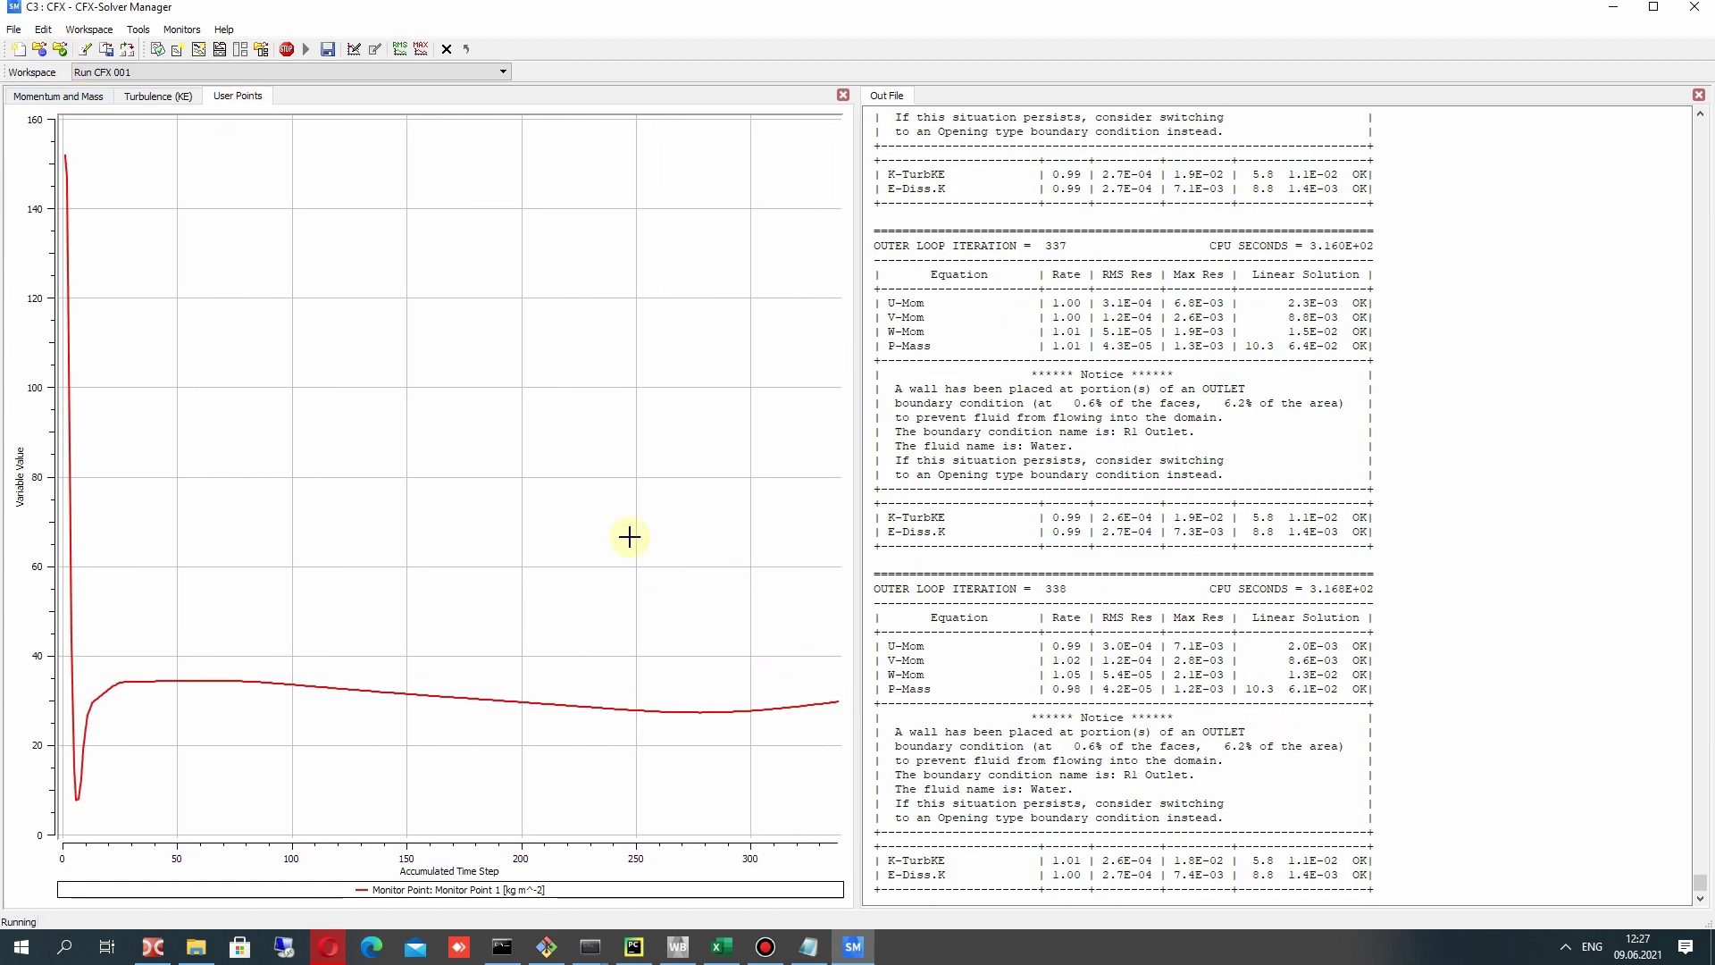
Create a new plot monitor in the solver workspace and add the user point Monitor Point 1 as its plot line.
{"action": "right_click", "coordinate": [506, 418]}
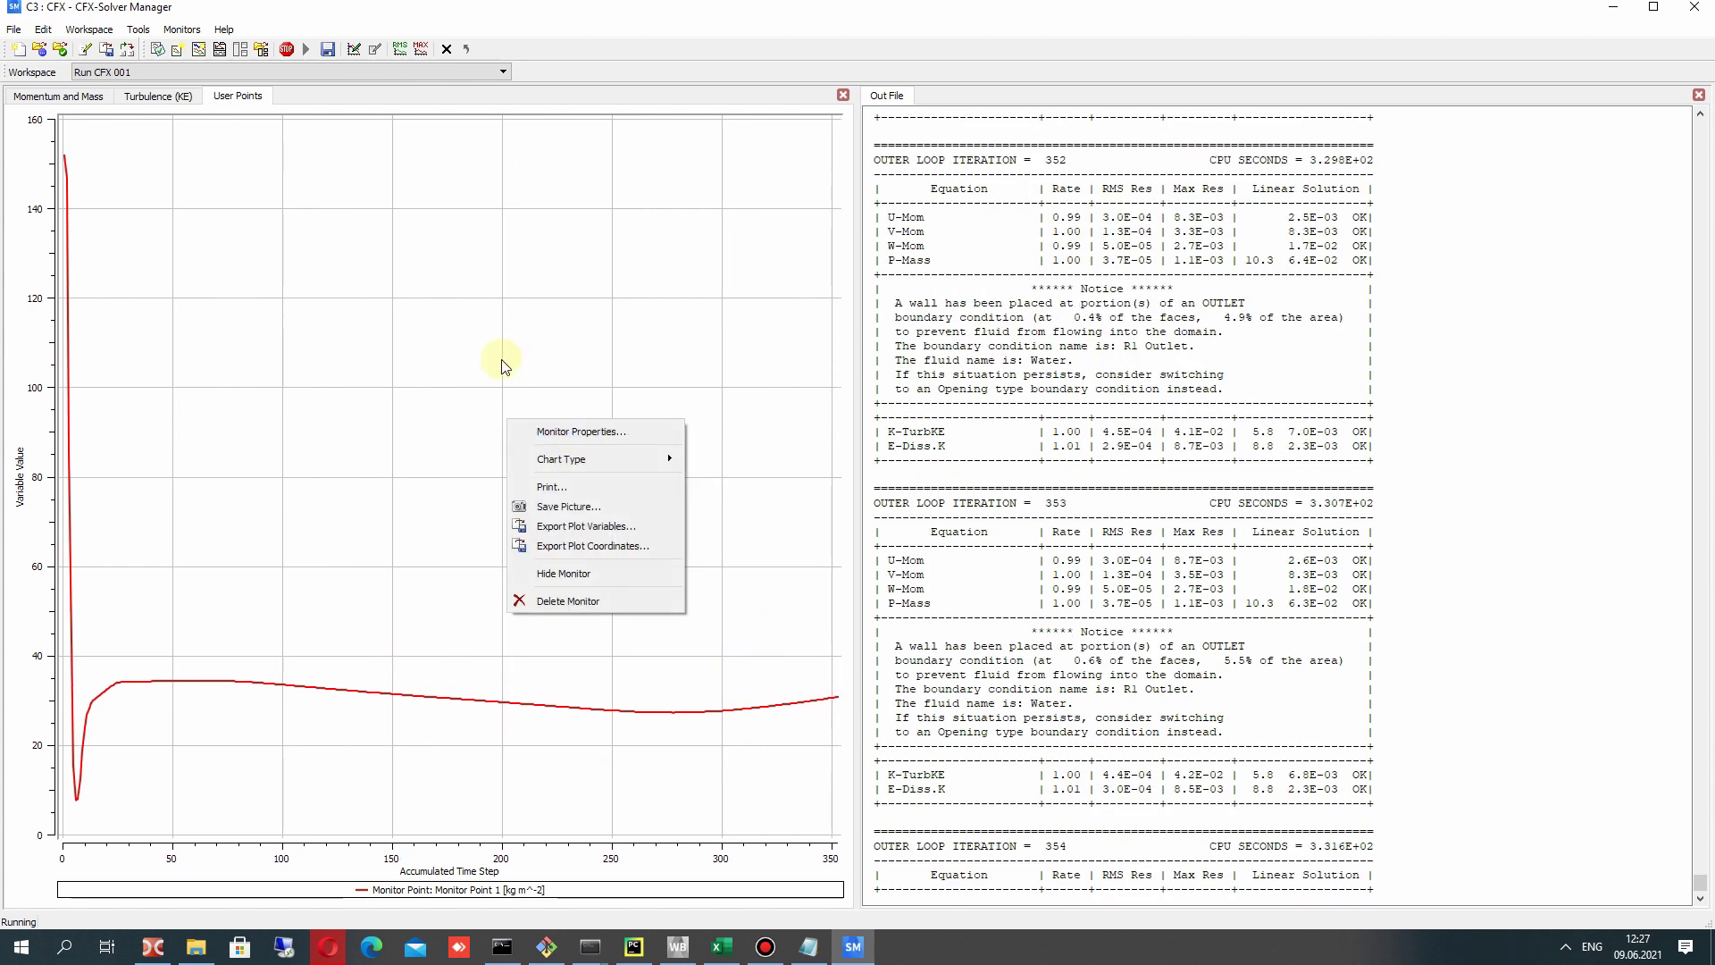
{"action": "left_click", "coordinate": [352, 94]}
{"action": "right_click", "coordinate": [357, 95]}
{"action": "left_click", "coordinate": [410, 137]}
{"action": "left_click", "coordinate": [459, 265]}
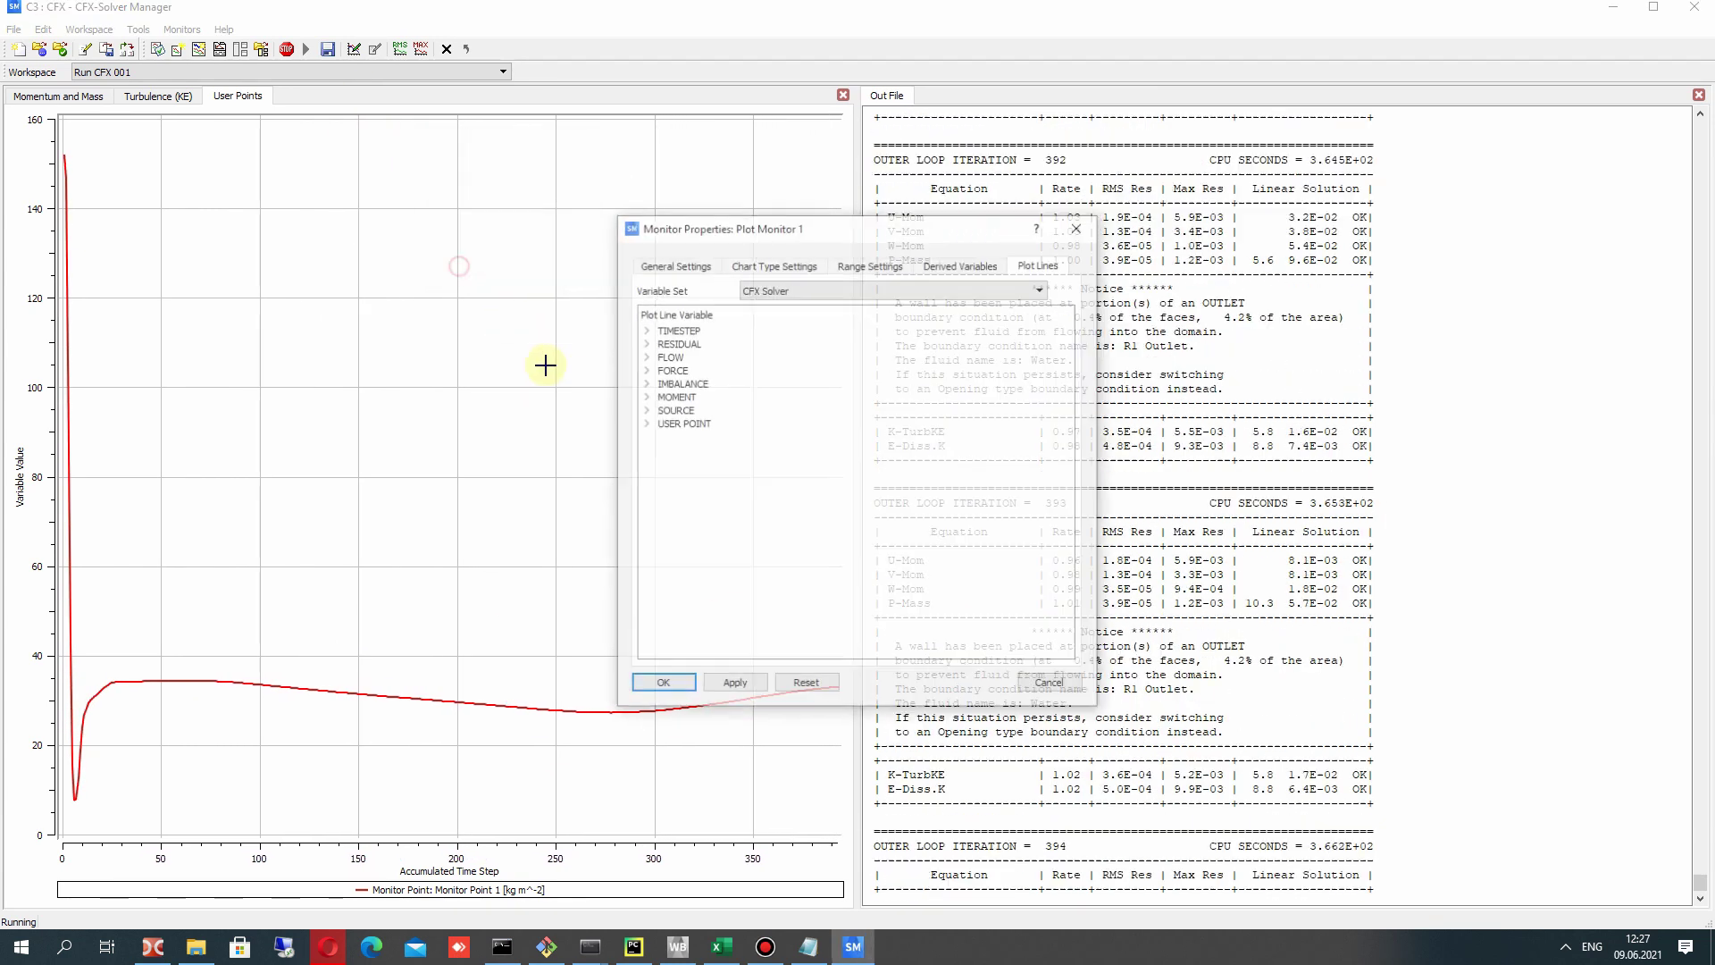
{"action": "left_click", "coordinate": [645, 423]}
{"action": "left_click", "coordinate": [680, 436]}
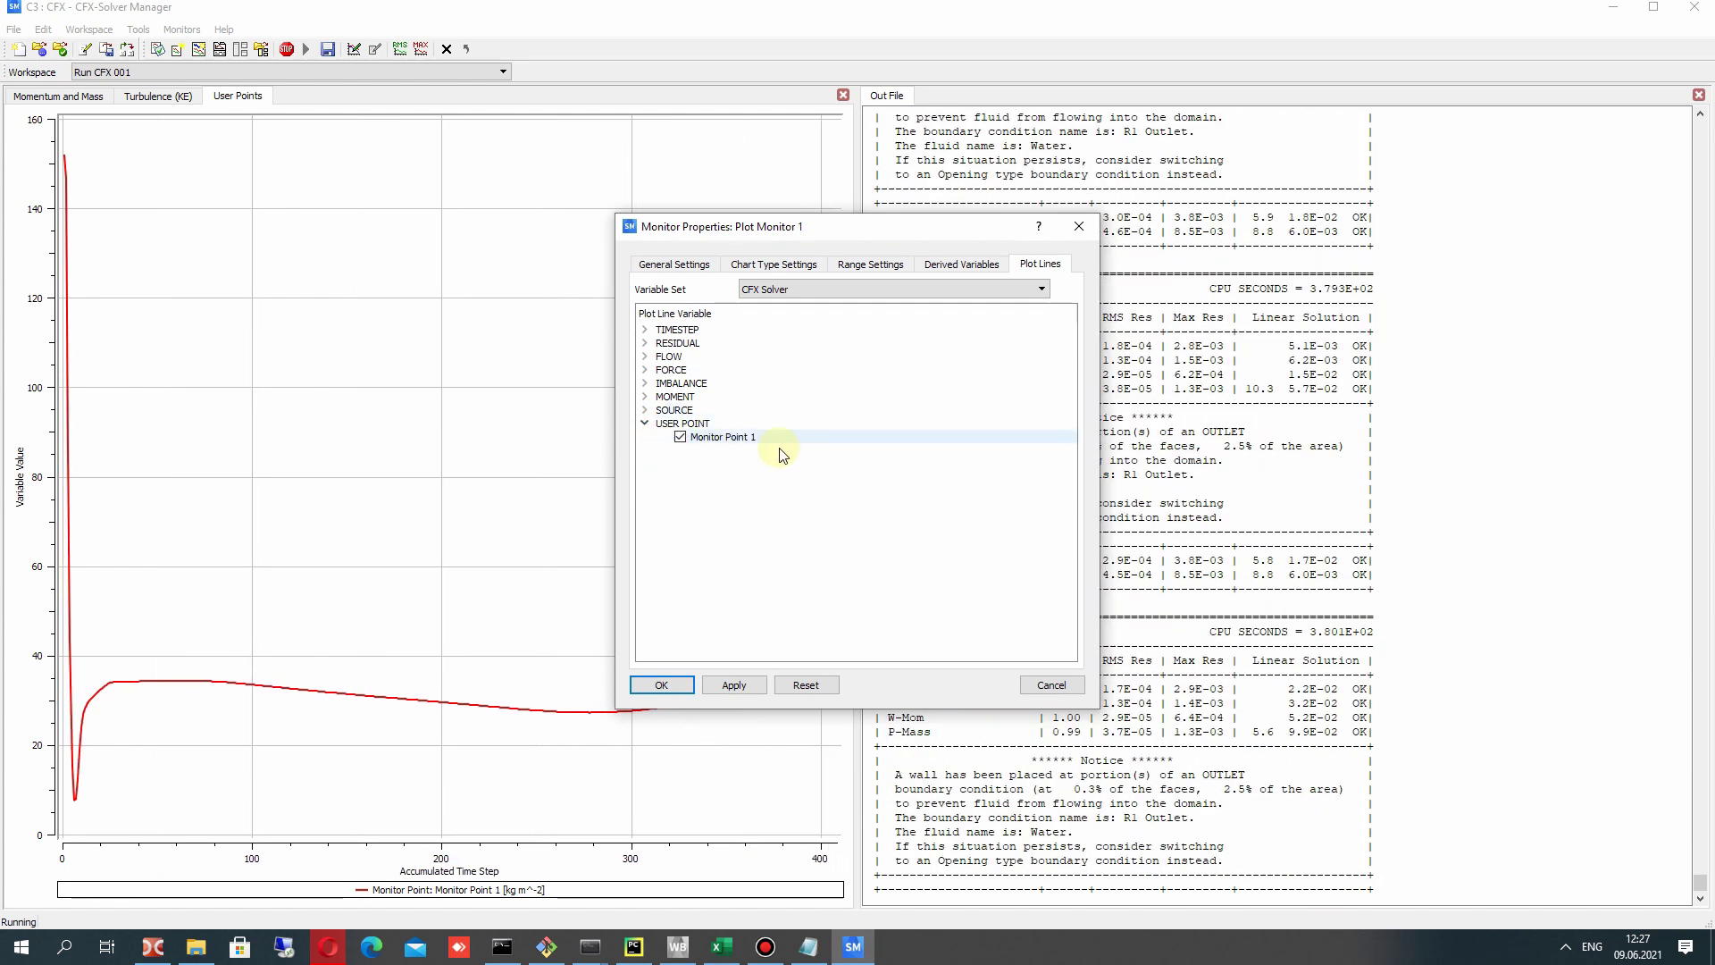
Set the new monitor's timestep range mode to Most Recent with a window size of 200, and apply the properties.
{"action": "left_click", "coordinate": [870, 265]}
{"action": "left_click", "coordinate": [770, 289]}
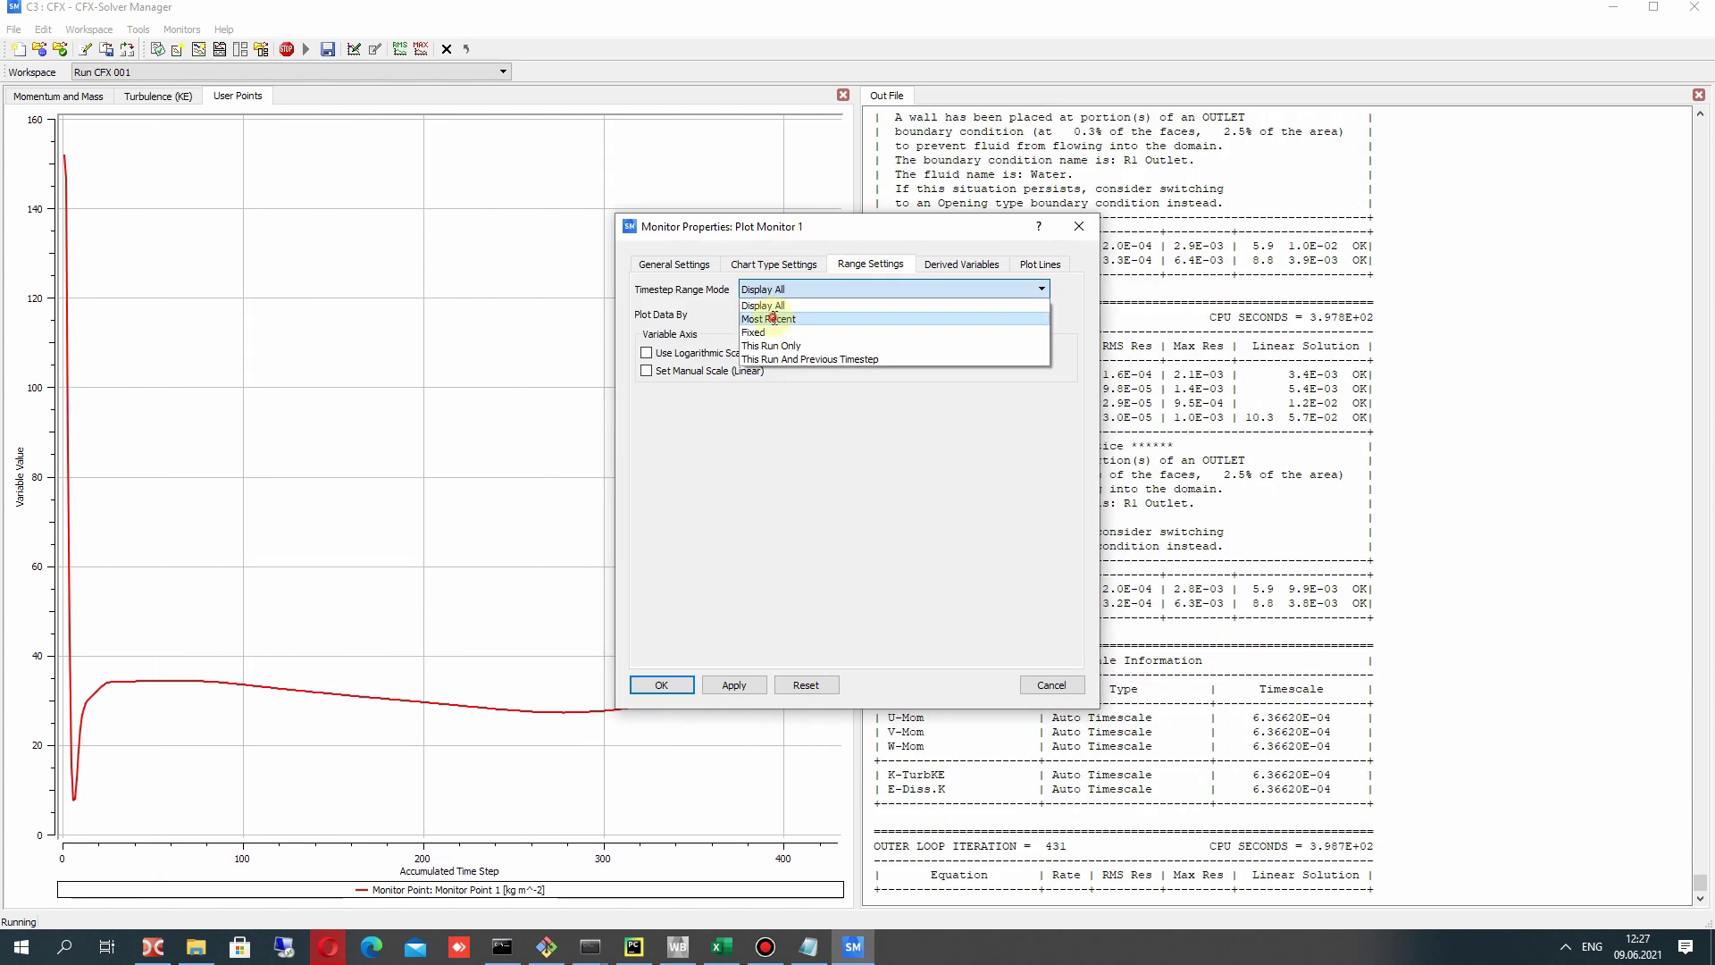
{"action": "left_click", "coordinate": [773, 320]}
{"action": "double_click", "coordinate": [765, 315]}
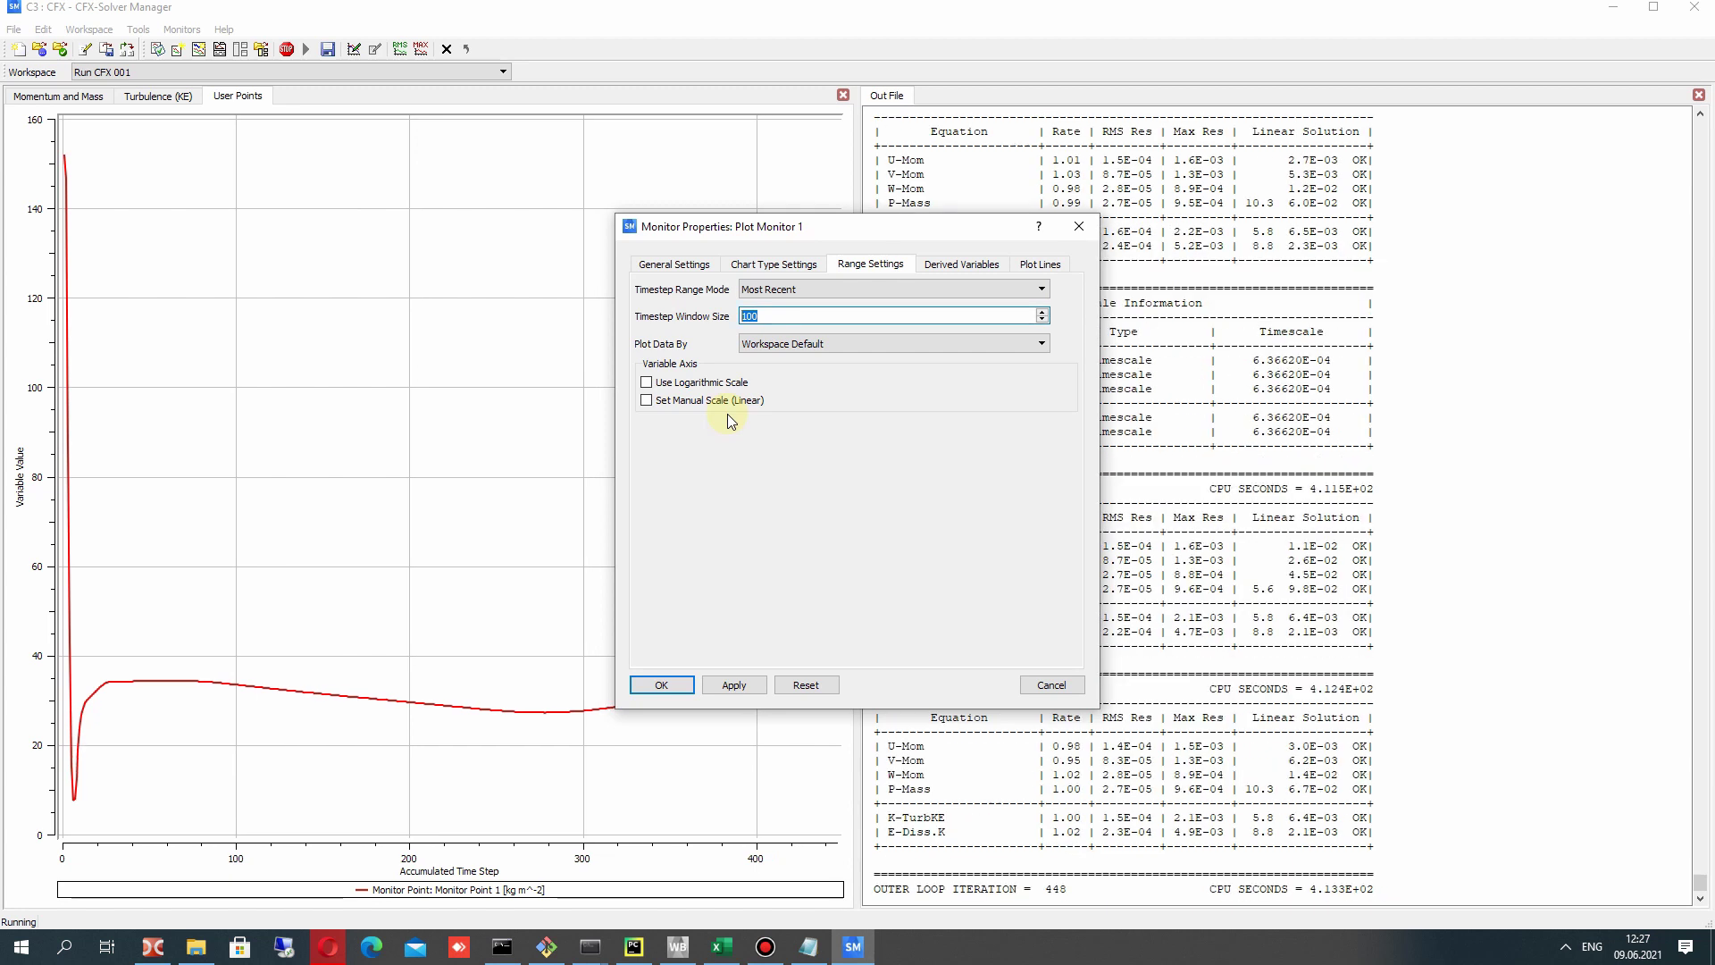
{"action": "type", "text": "200"}
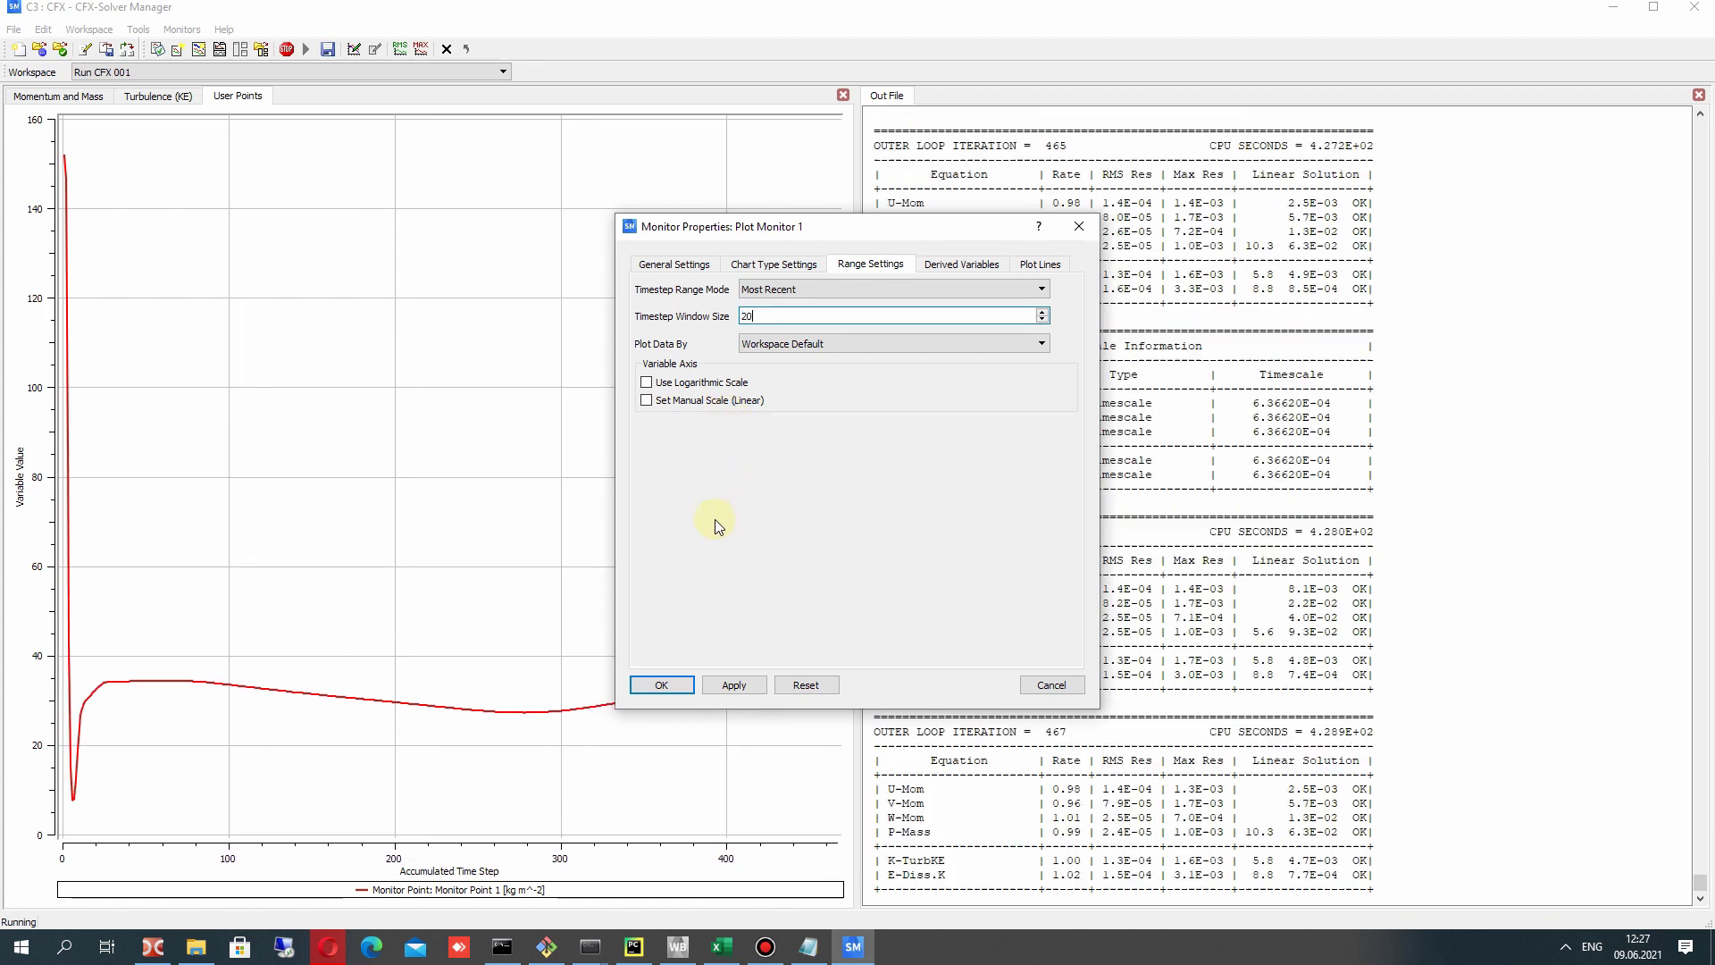
{"action": "left_click", "coordinate": [662, 685]}
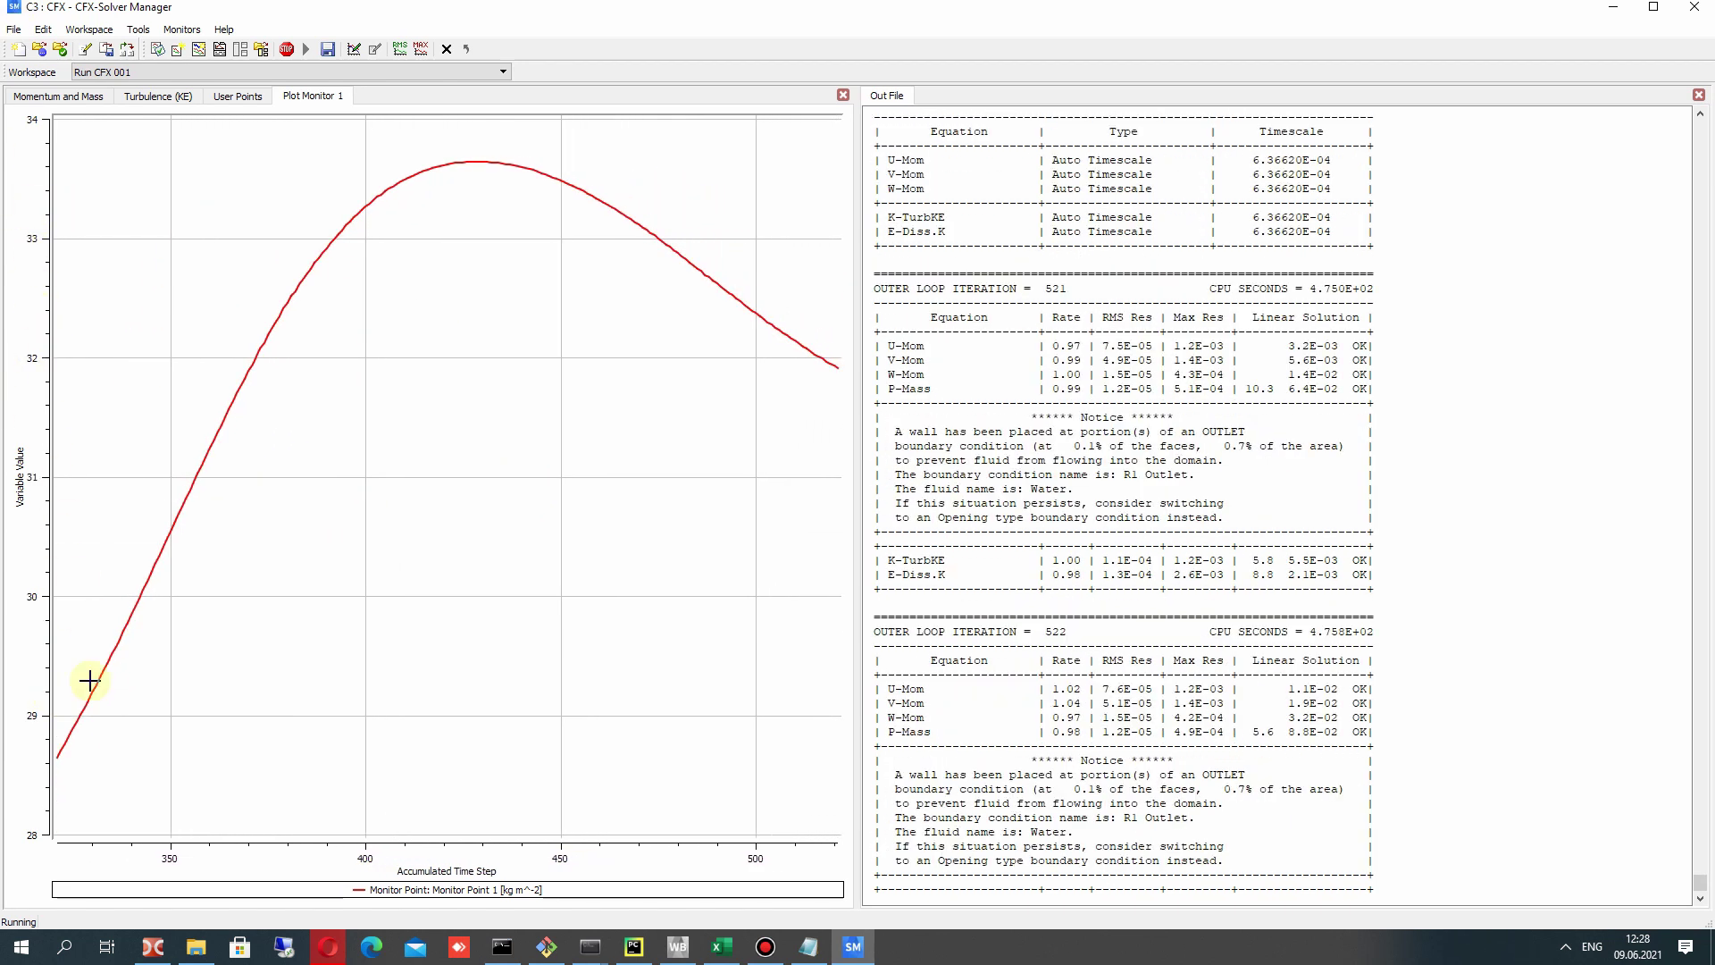
Examine the turbulence and the momentum and mass residuals, plus the Plot Monitor 1 head curve, while the run continues.
{"action": "left_click", "coordinate": [150, 96]}
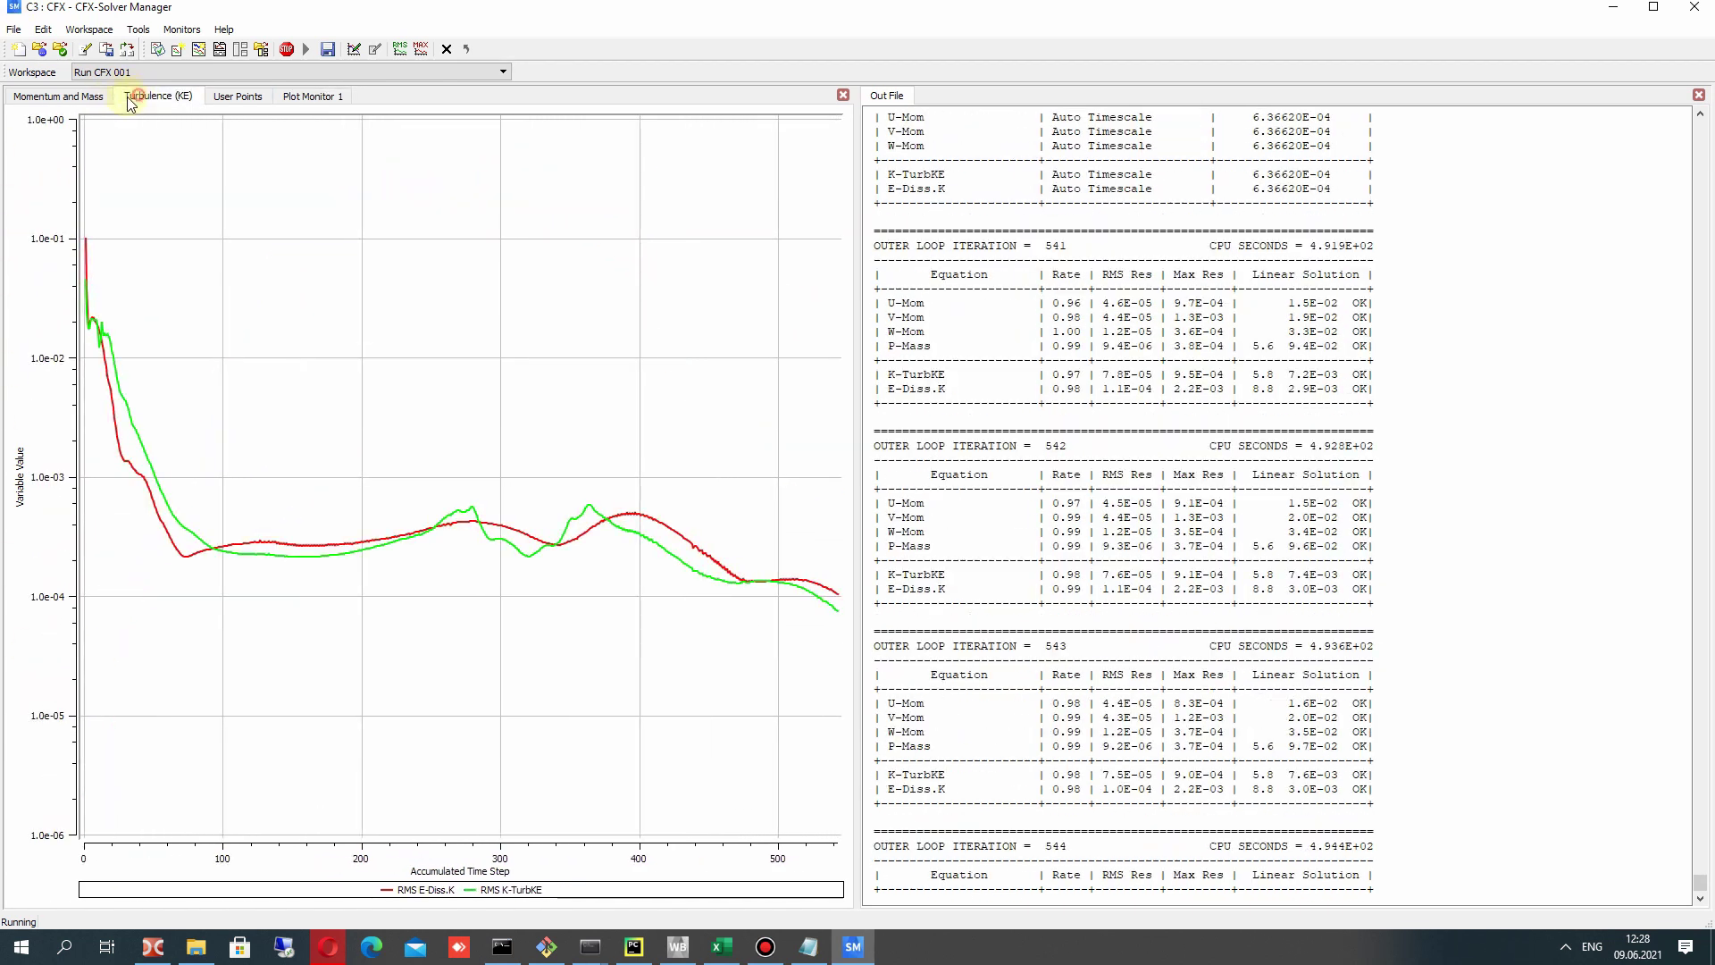
{"action": "left_click", "coordinate": [58, 93]}
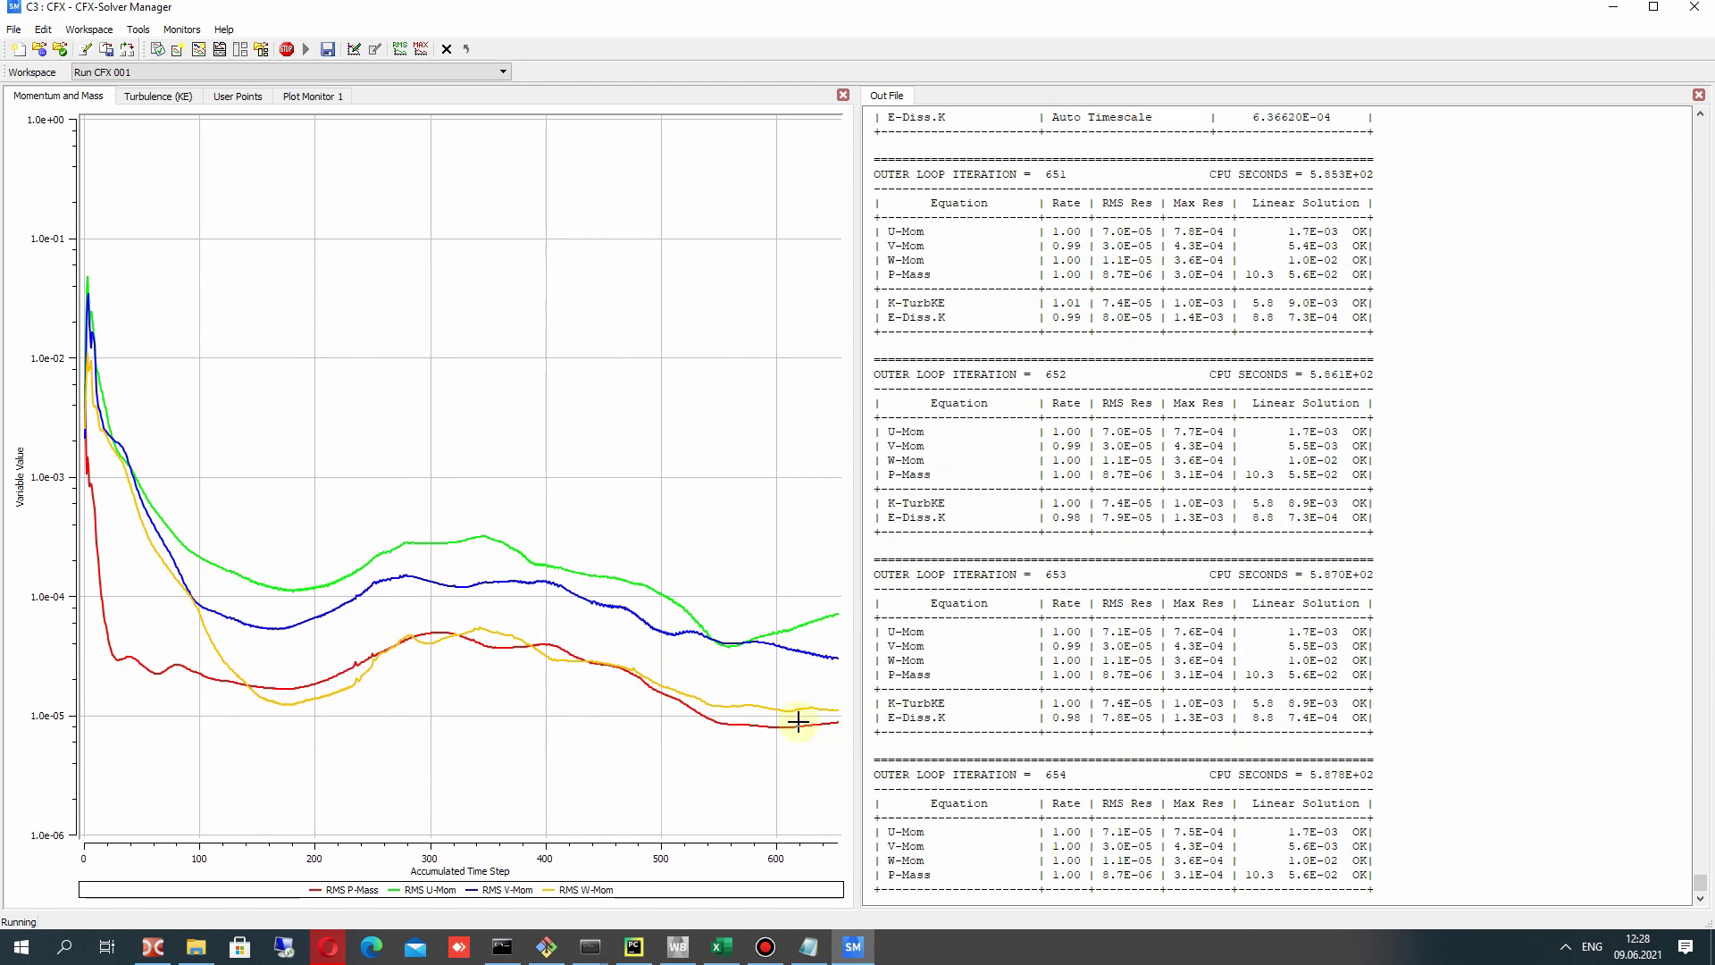
{"action": "left_click", "coordinate": [345, 99]}
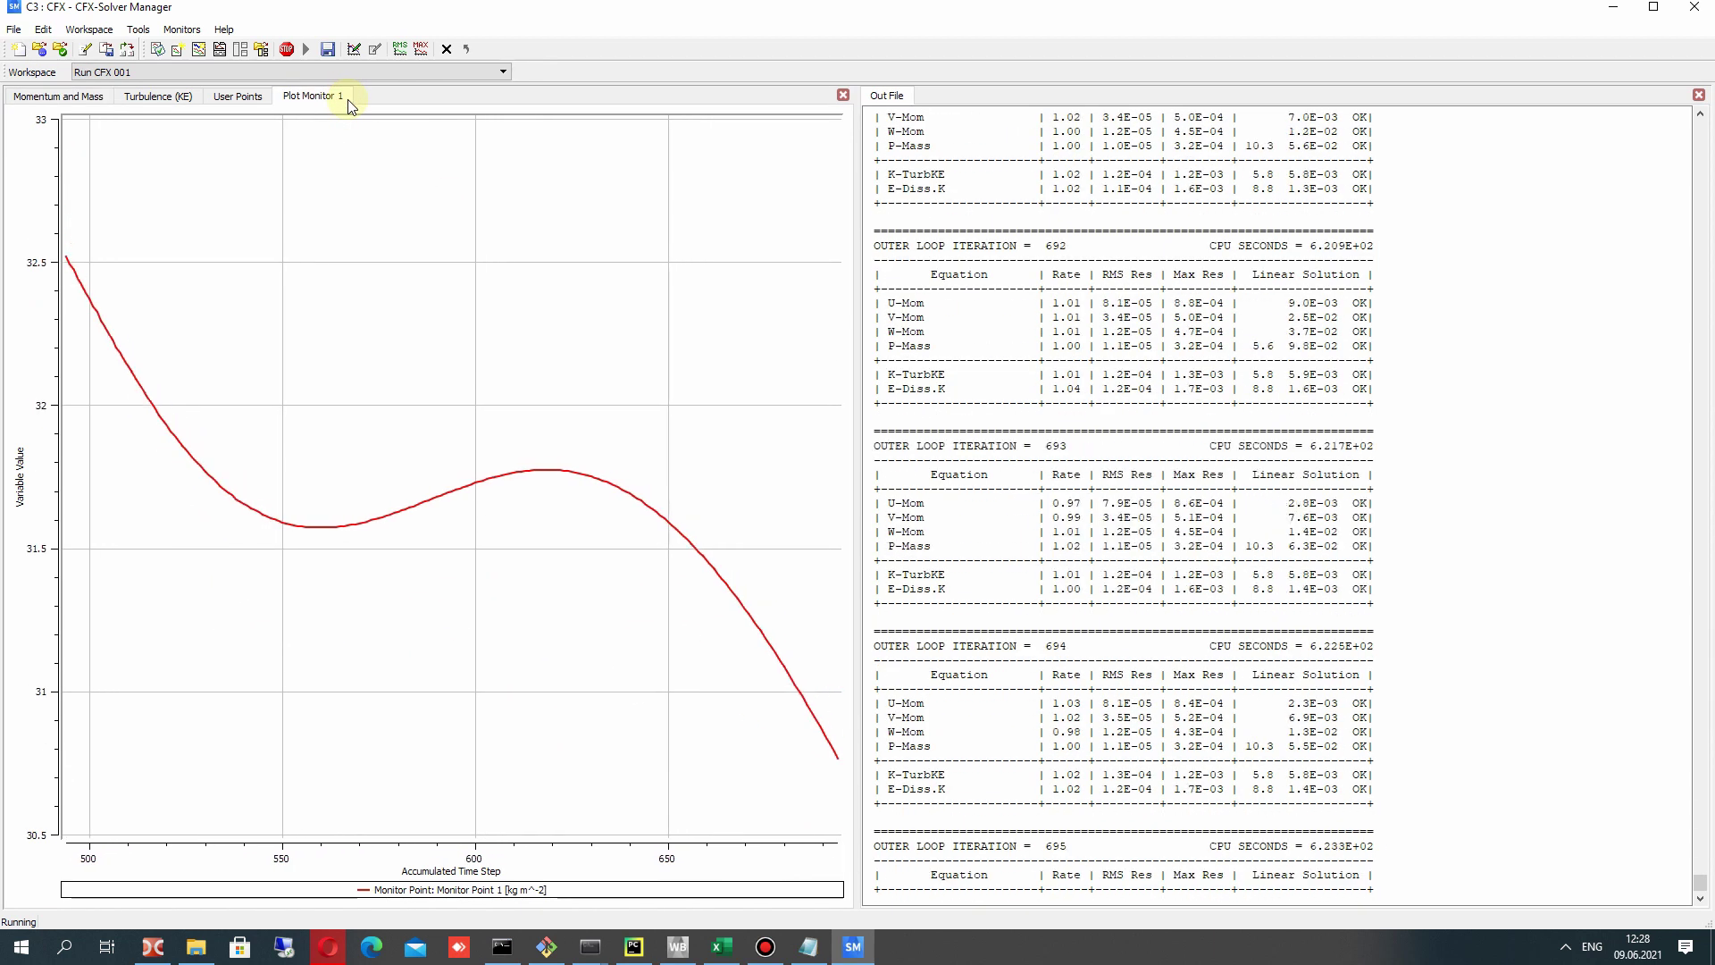
{"action": "right_click", "coordinate": [373, 356]}
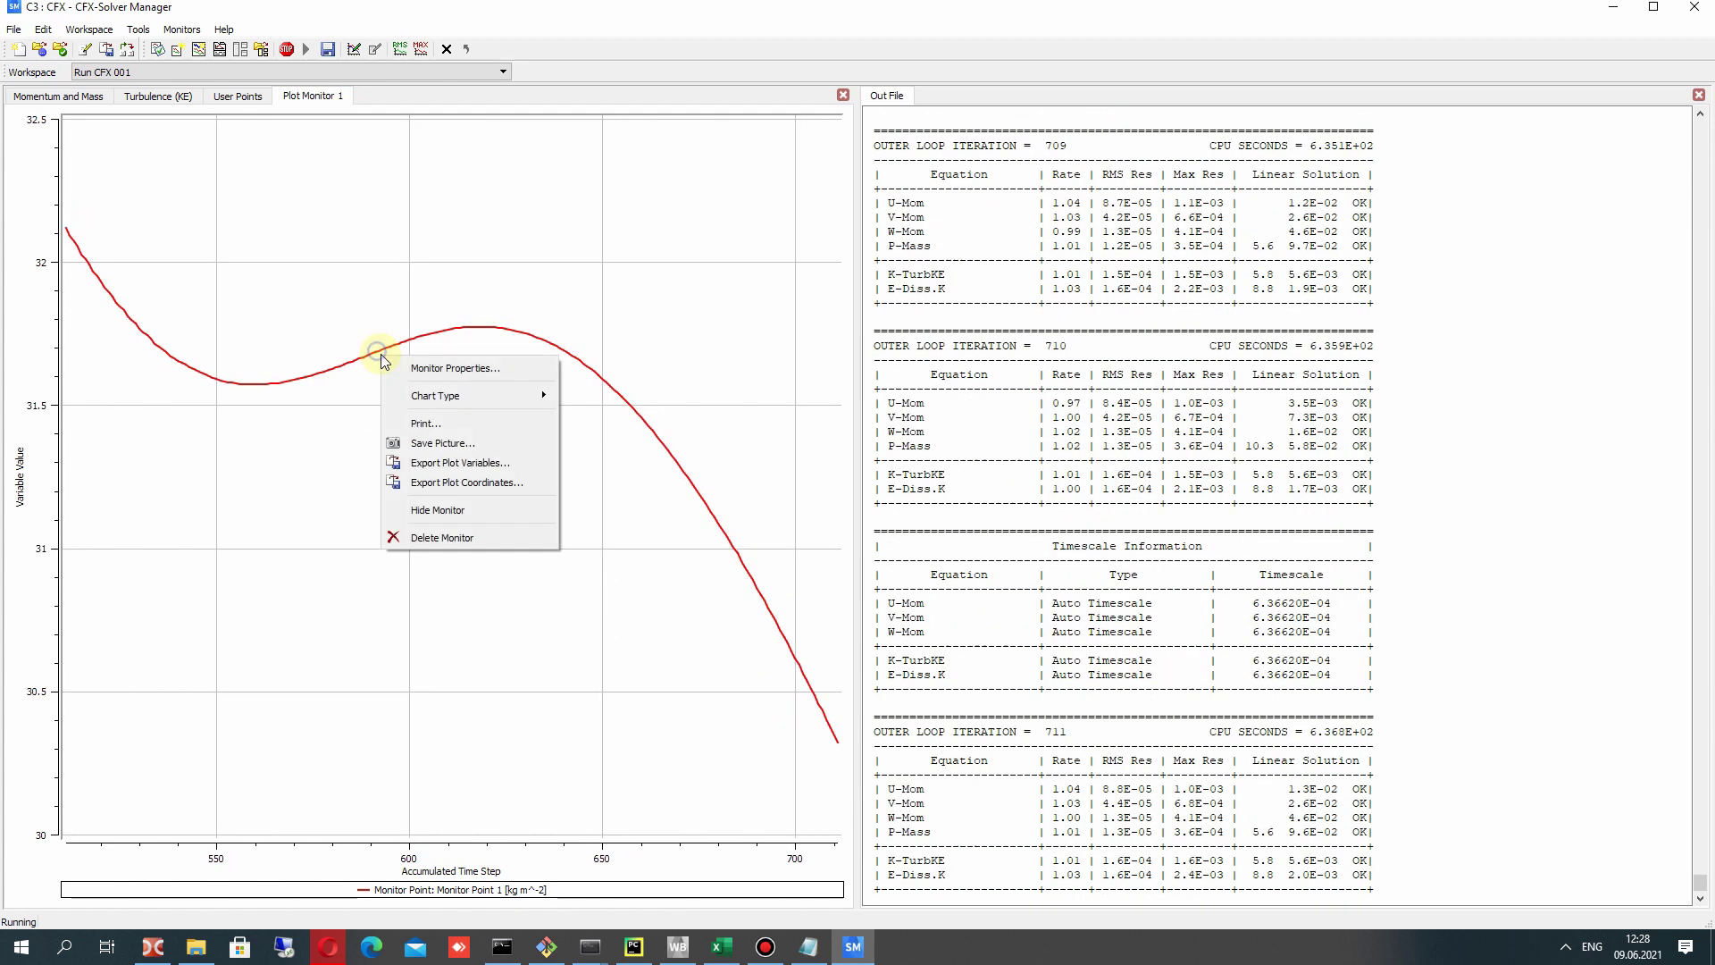
{"action": "left_click", "coordinate": [352, 452]}
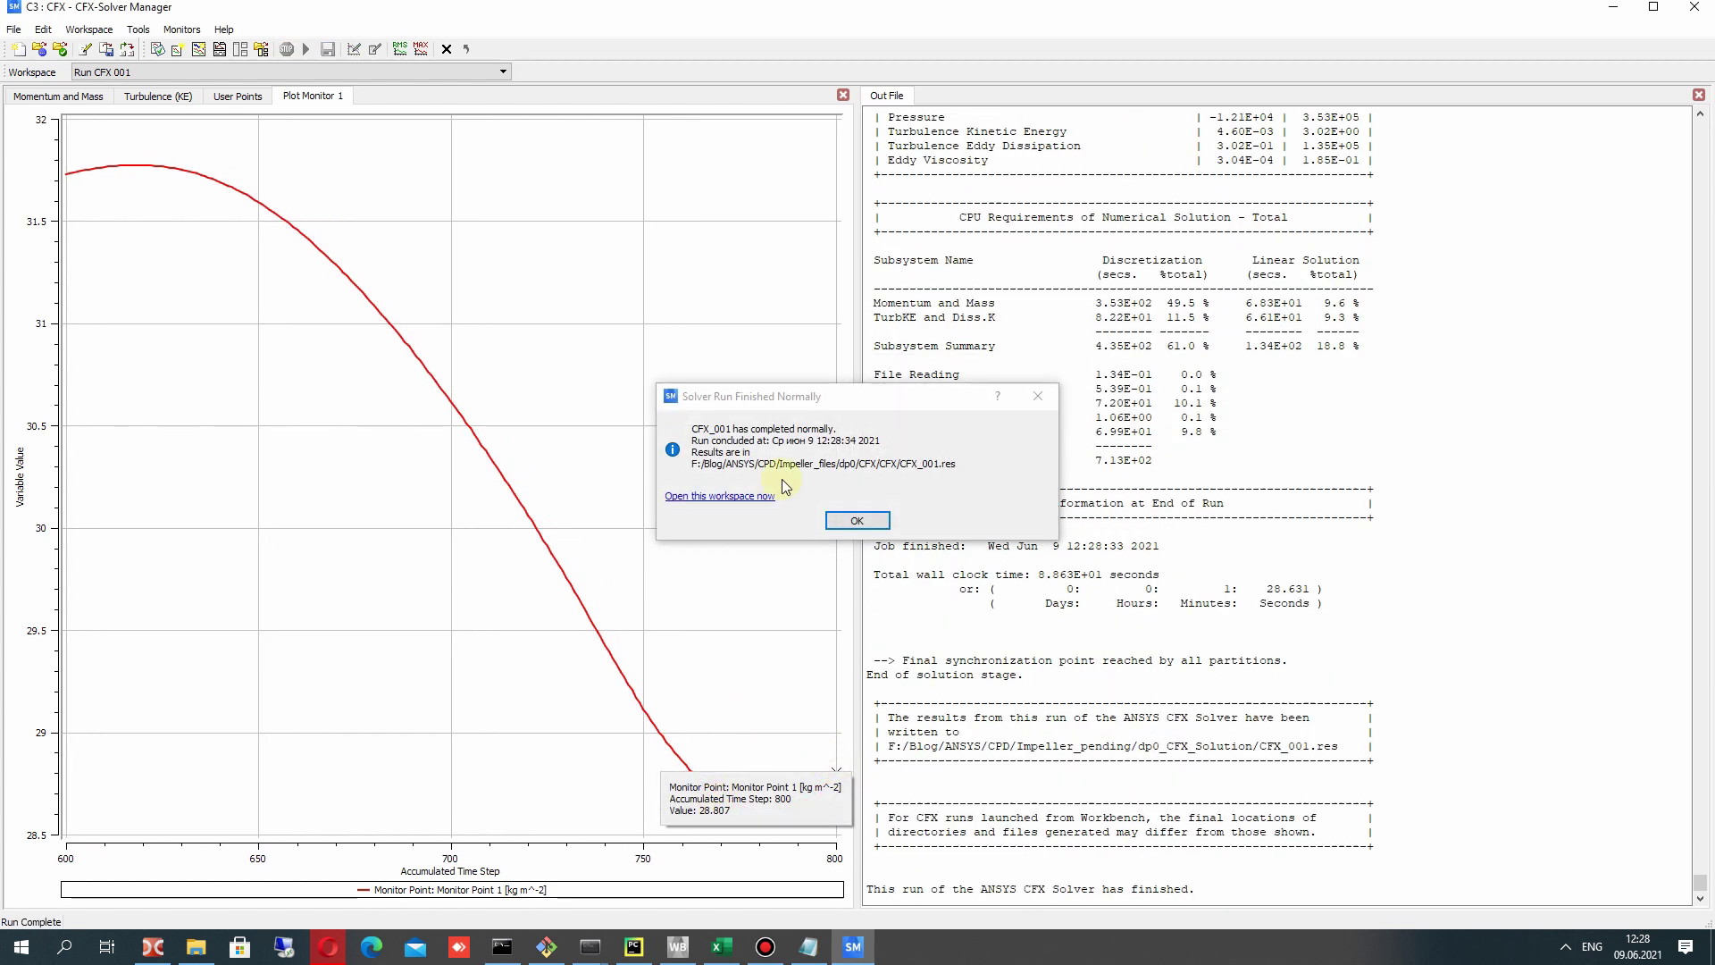
Dismiss the run completion message and review the final residuals and the last head value in Plot Monitor 1.
{"action": "left_click", "coordinate": [851, 521]}
{"action": "left_click", "coordinate": [146, 96]}
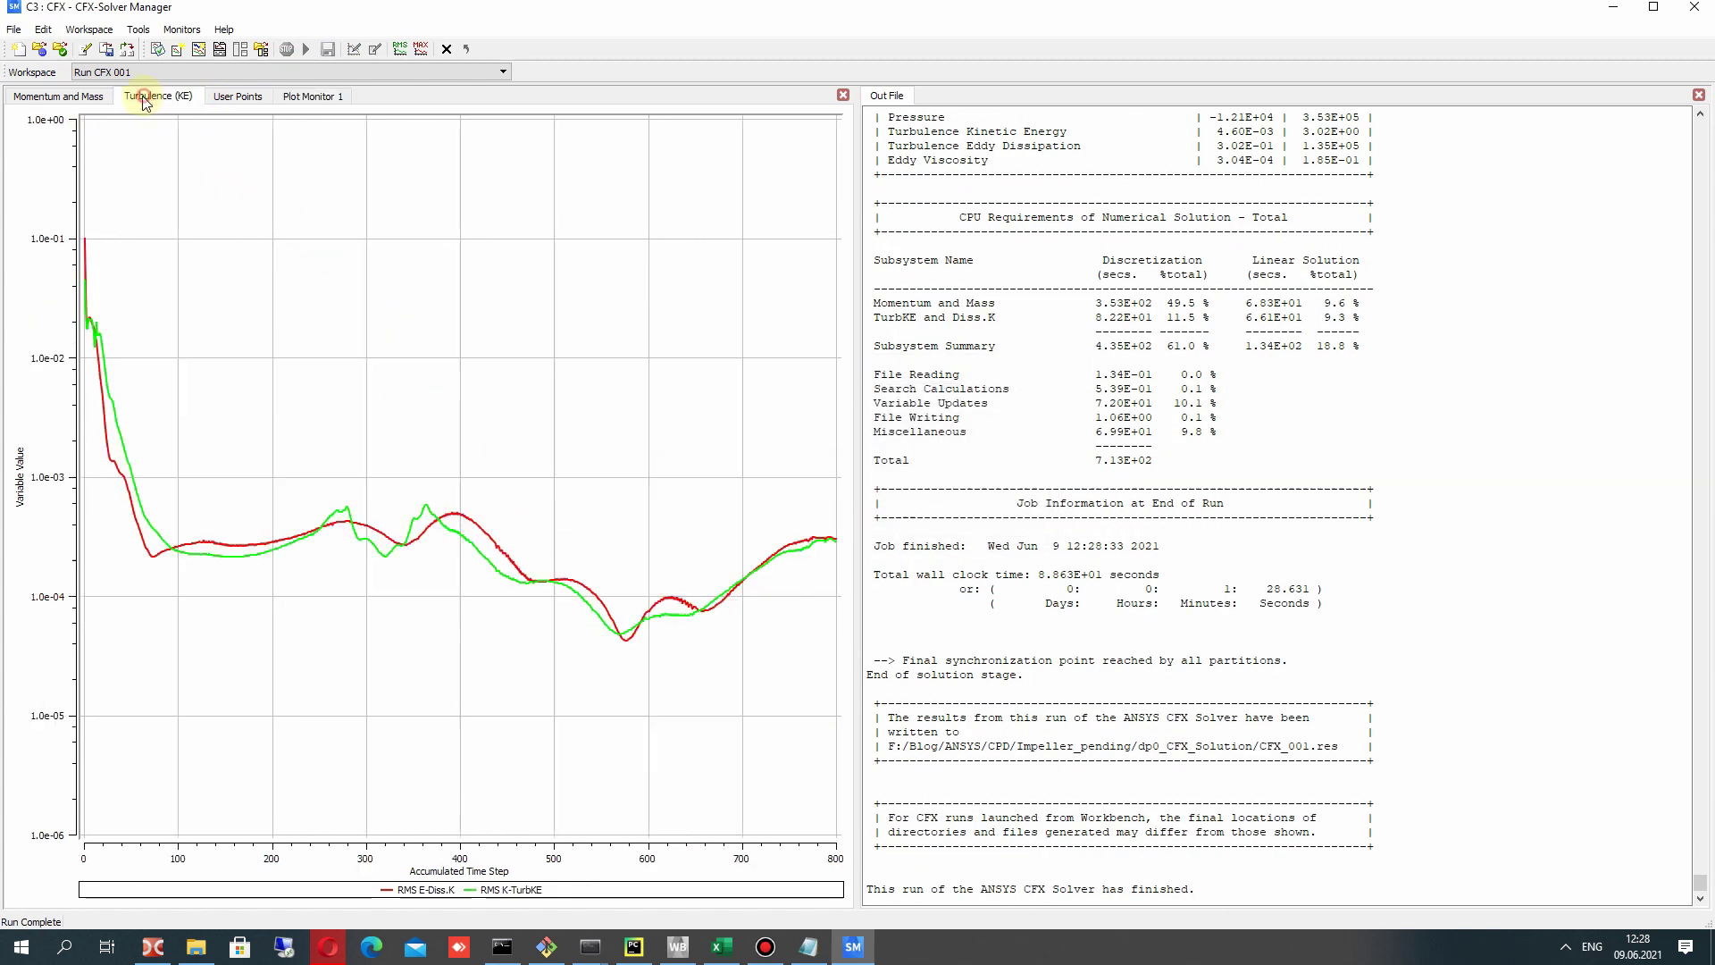
{"action": "left_click", "coordinate": [75, 95]}
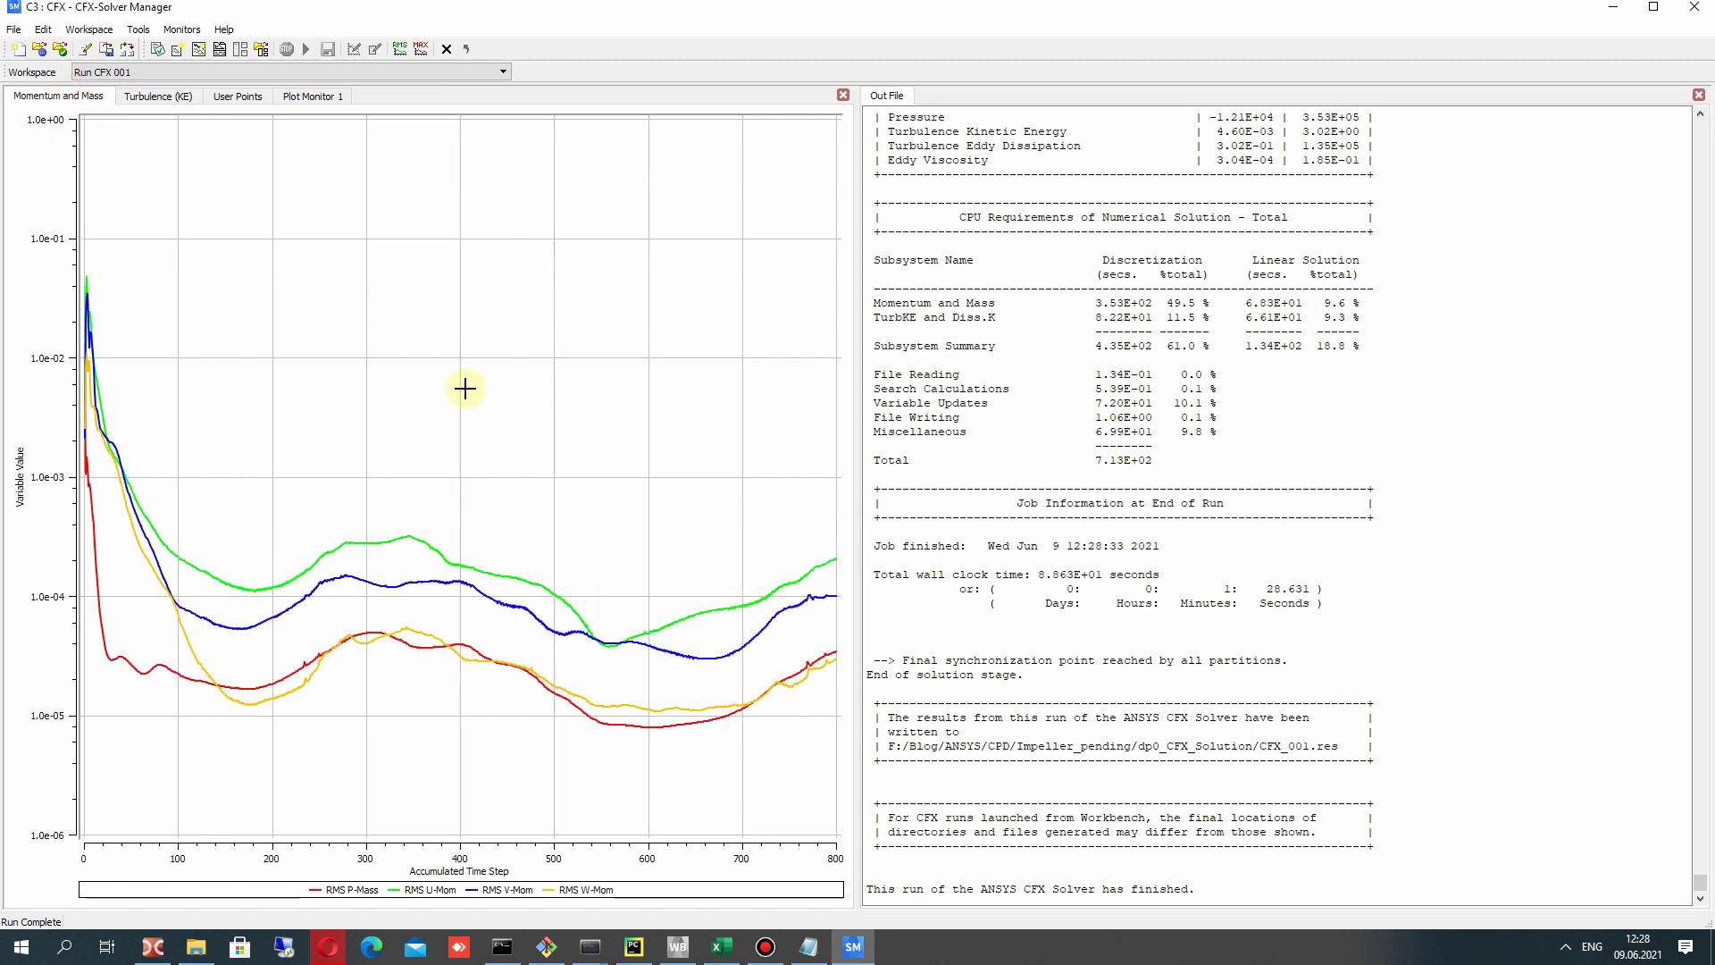
{"action": "left_click", "coordinate": [311, 96]}
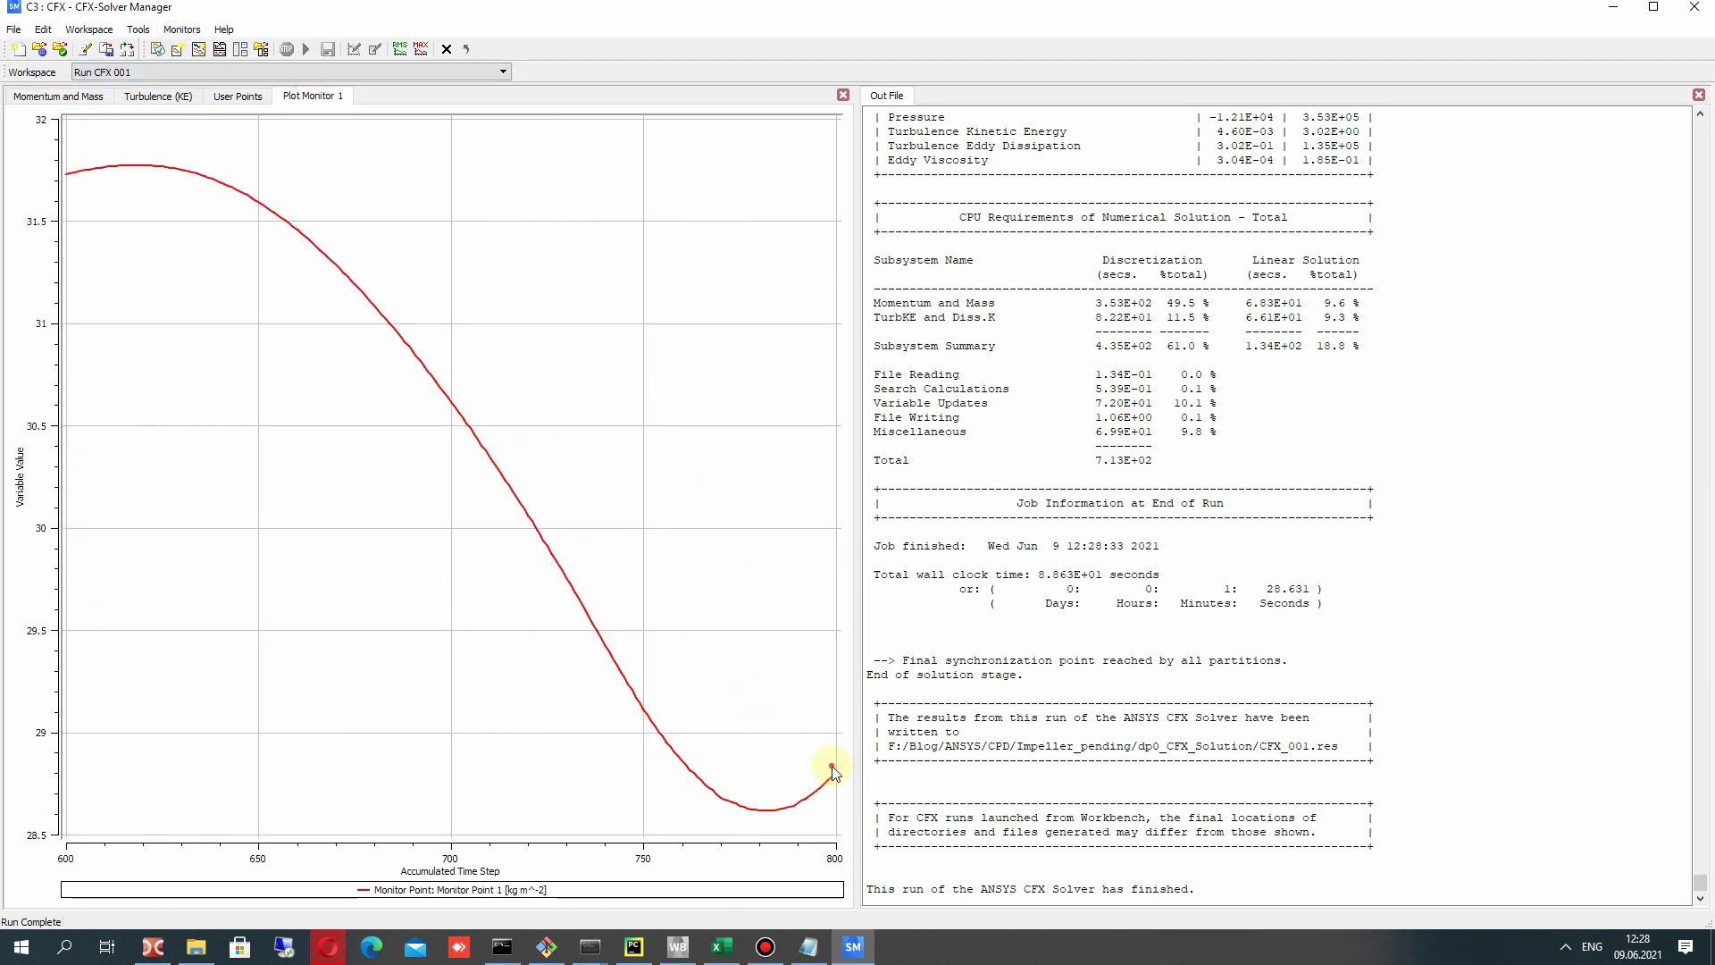
{"action": "mouse_move", "coordinate": [833, 772]}
Switch to impeller_parameters.txt in Notepad and append ": Empirical/Simulation =" to the Himp line under Pump Performance Prediction.
{"action": "key", "text": "alt+Tab"}
{"action": "scroll", "coordinate": [429, 622], "scroll_direction": "down", "scroll_amount": 1}
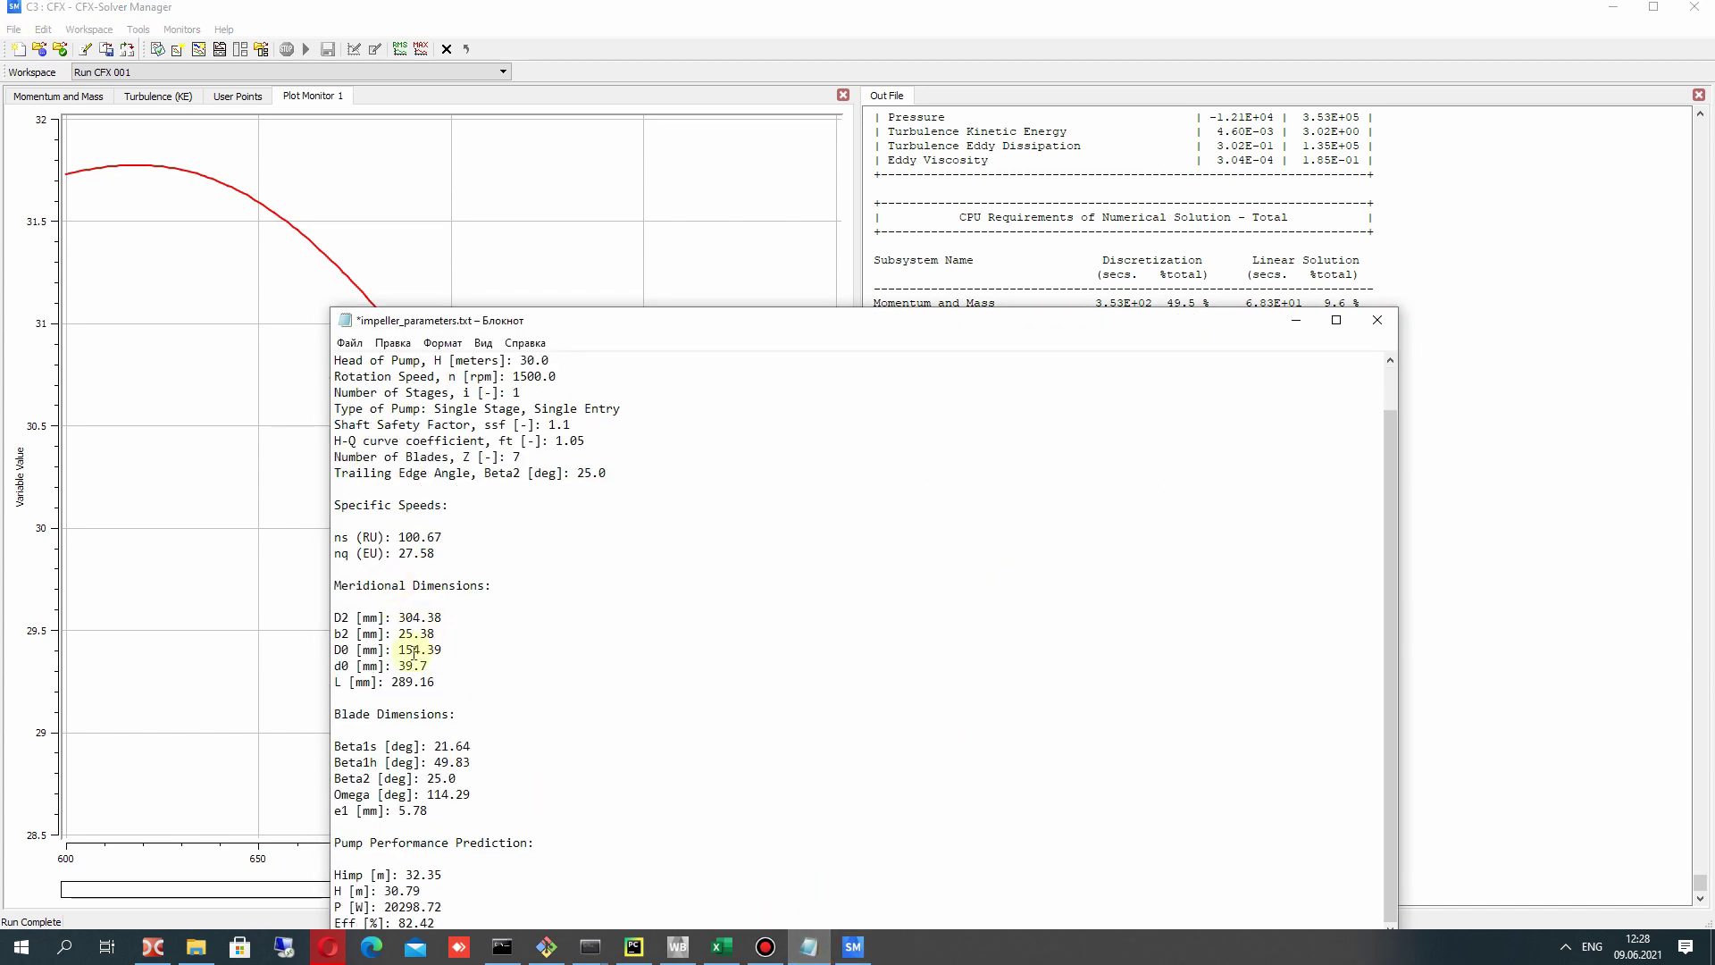
{"action": "left_click_drag", "start_coordinate": [613, 338], "coordinate": [622, 127]}
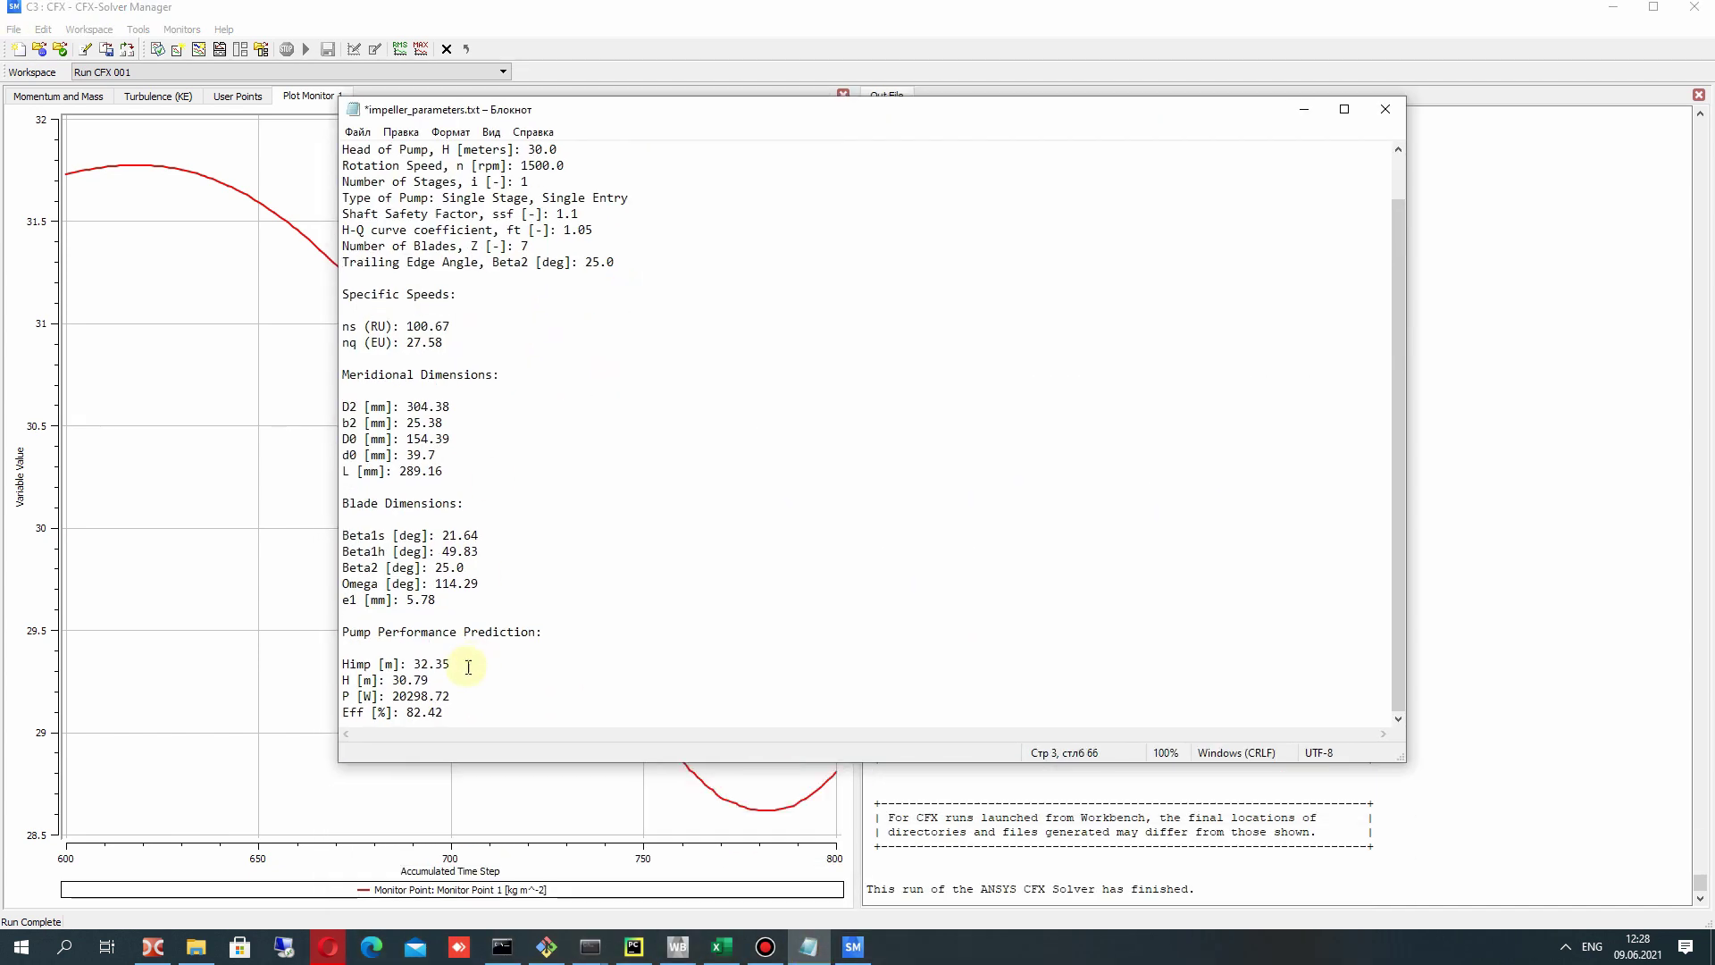
{"action": "left_click_drag", "start_coordinate": [413, 666], "coordinate": [457, 670]}
{"action": "left_click", "coordinate": [473, 683]}
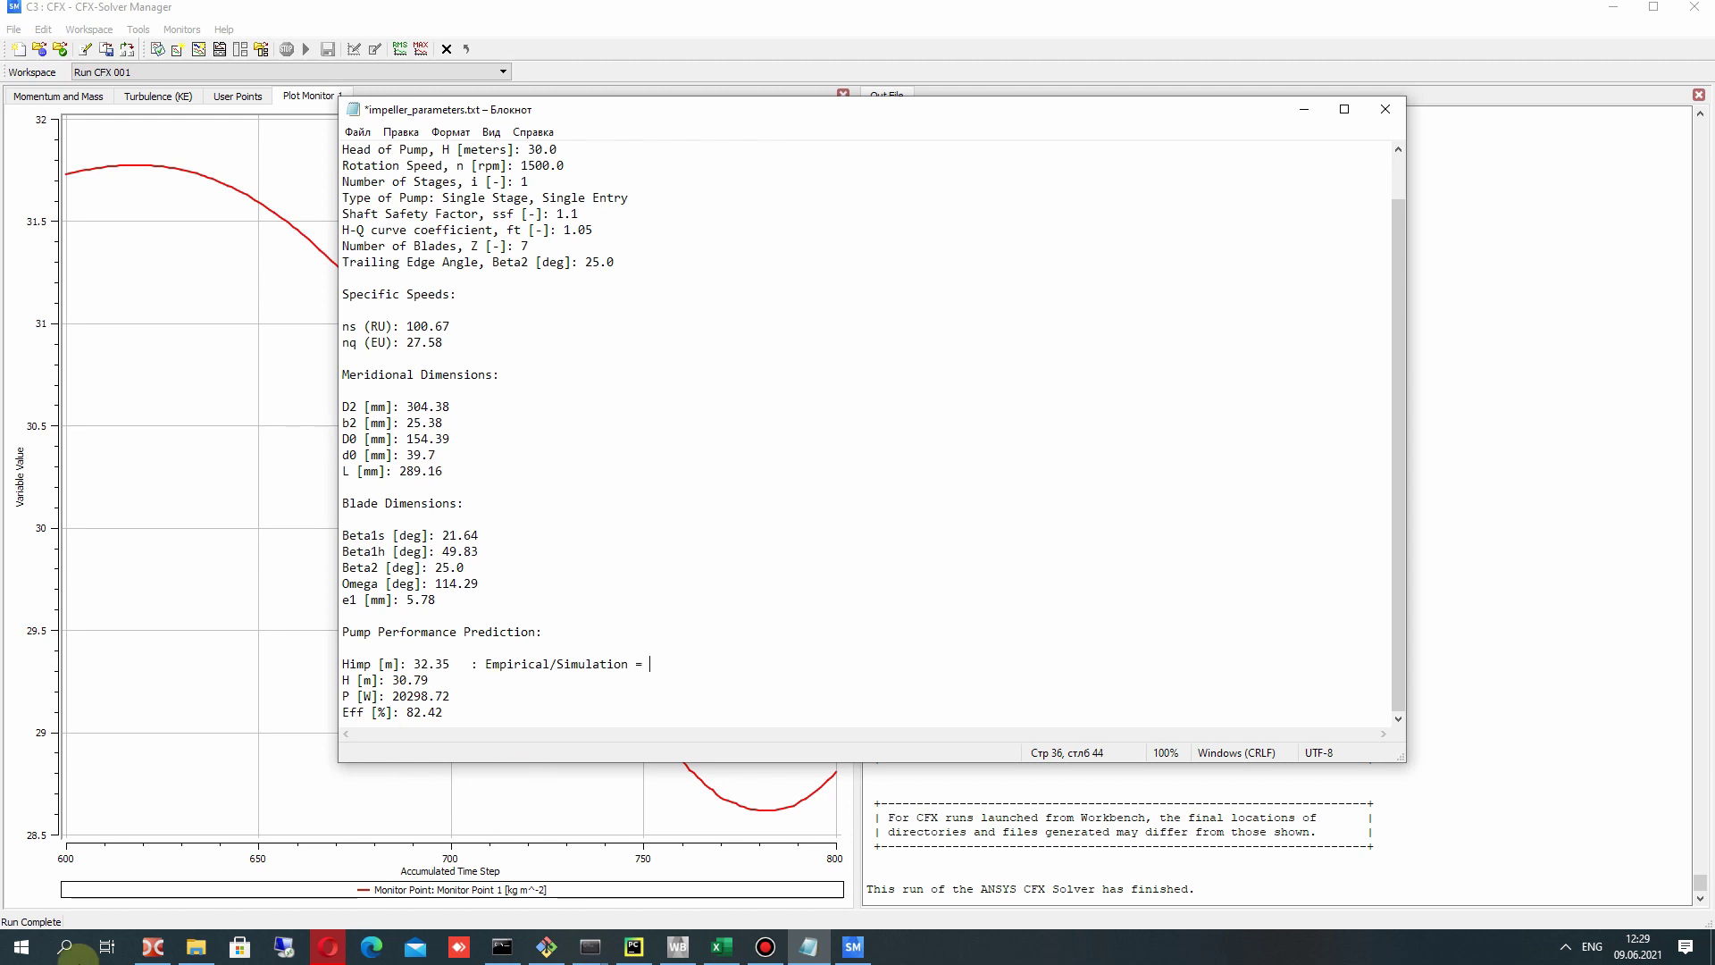
{"action": "left_click", "coordinate": [19, 947]}
{"action": "left_click", "coordinate": [20, 947]}
Return to CFX-Solver Manager, widen Plot Monitor 1's timestep window to cover steps 300 to 800, and read the final head.
{"action": "key", "text": "alt+Tab"}
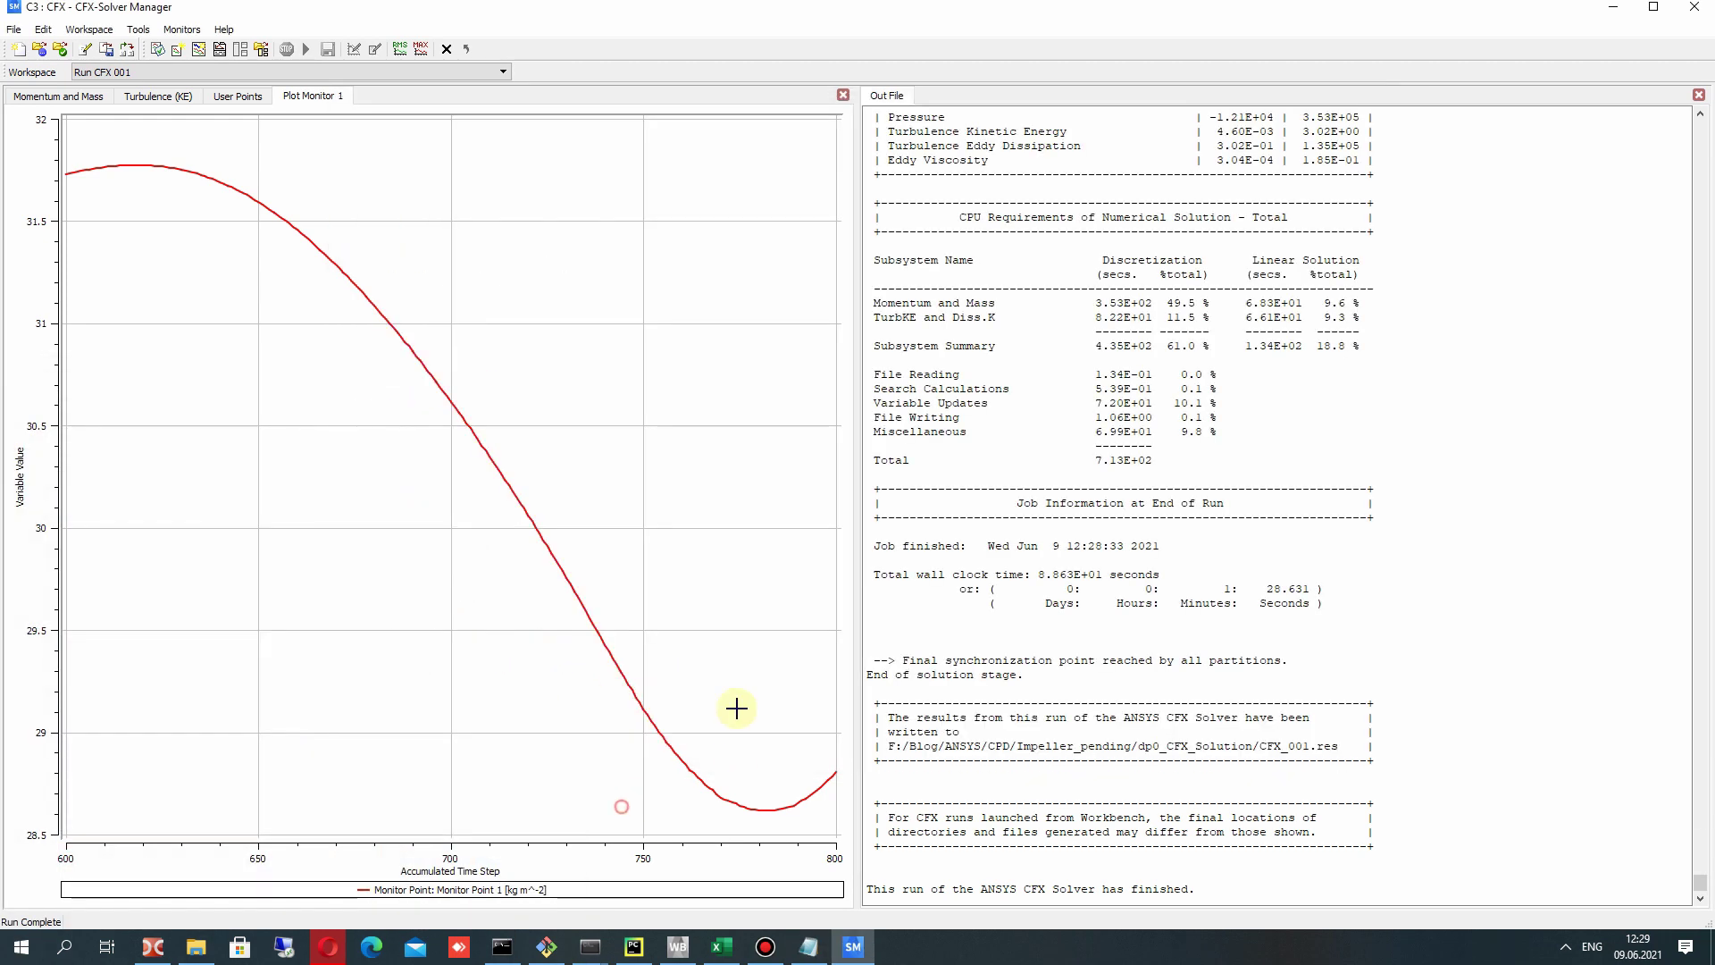
{"action": "right_click", "coordinate": [547, 386]}
{"action": "left_click", "coordinate": [599, 400]}
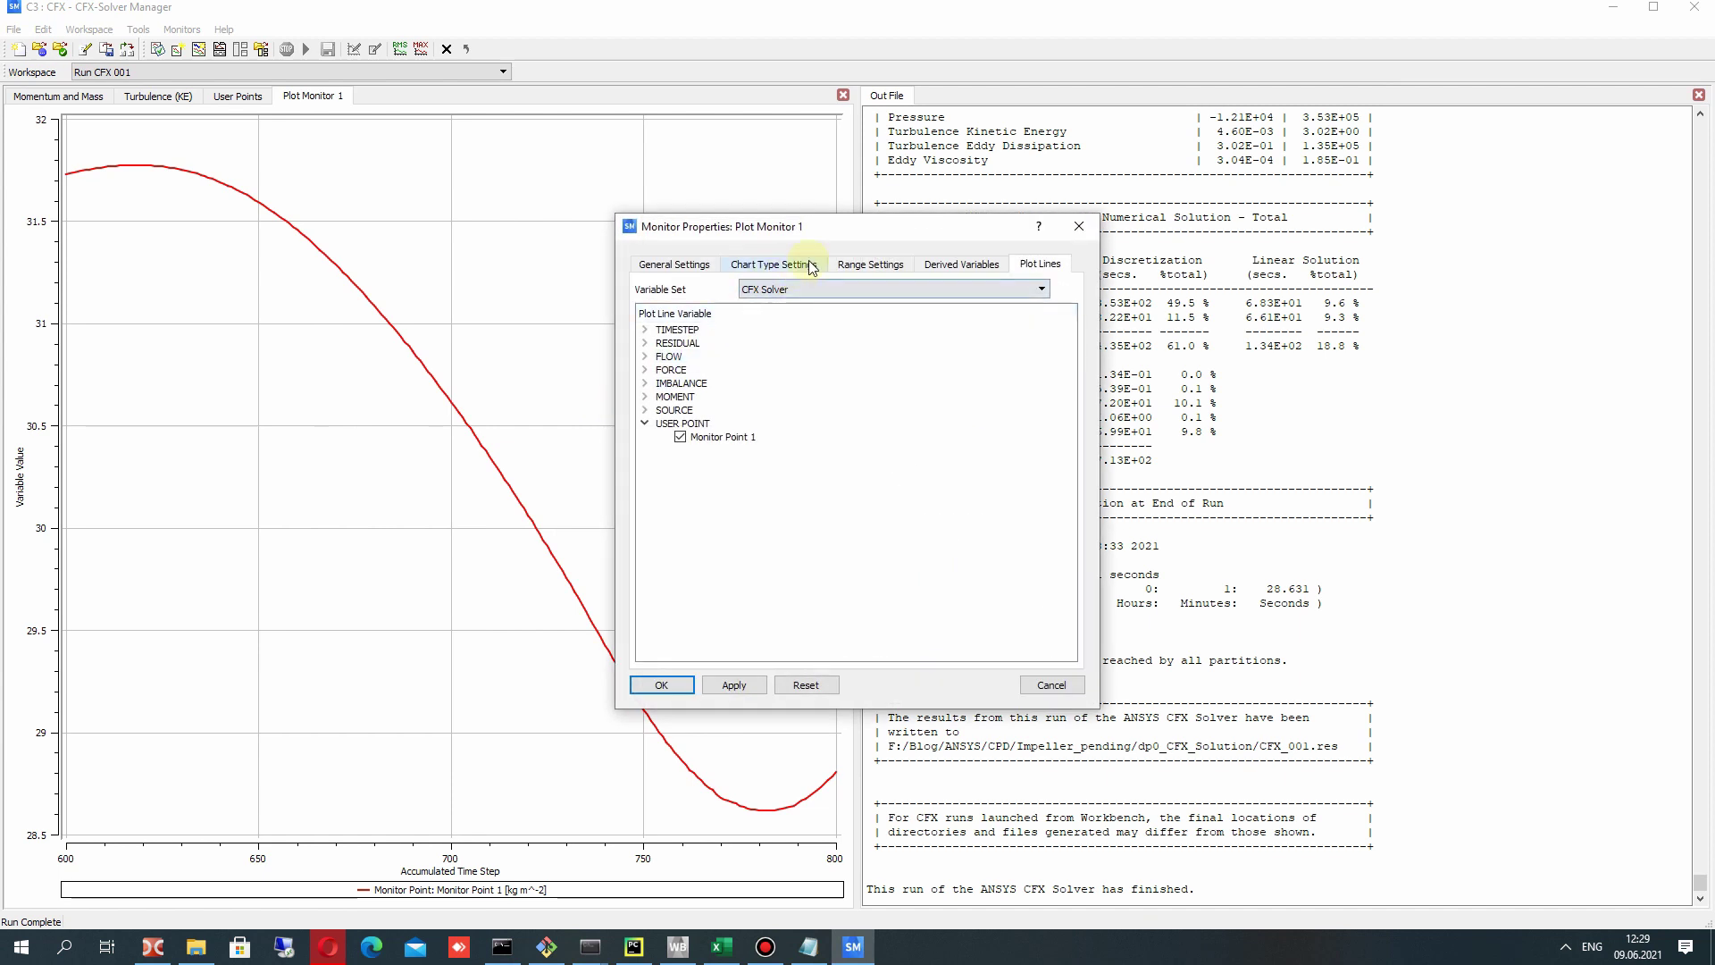
{"action": "left_click", "coordinate": [858, 264]}
{"action": "double_click", "coordinate": [751, 316]}
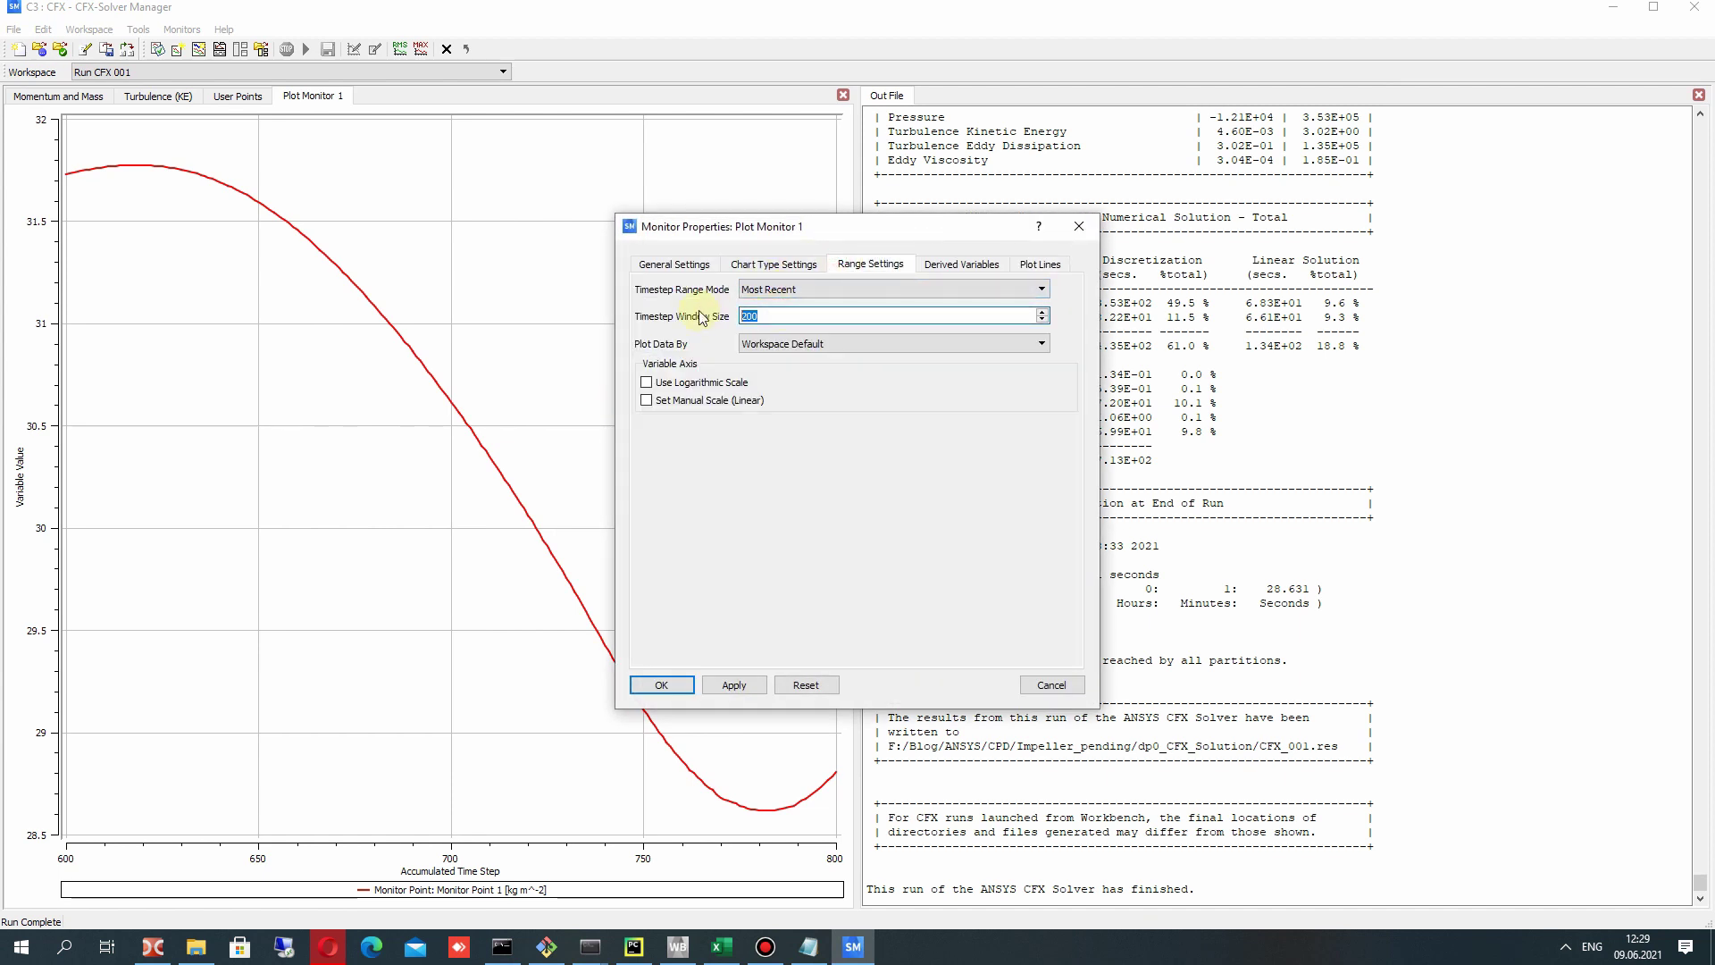
{"action": "left_click", "coordinate": [661, 685]}
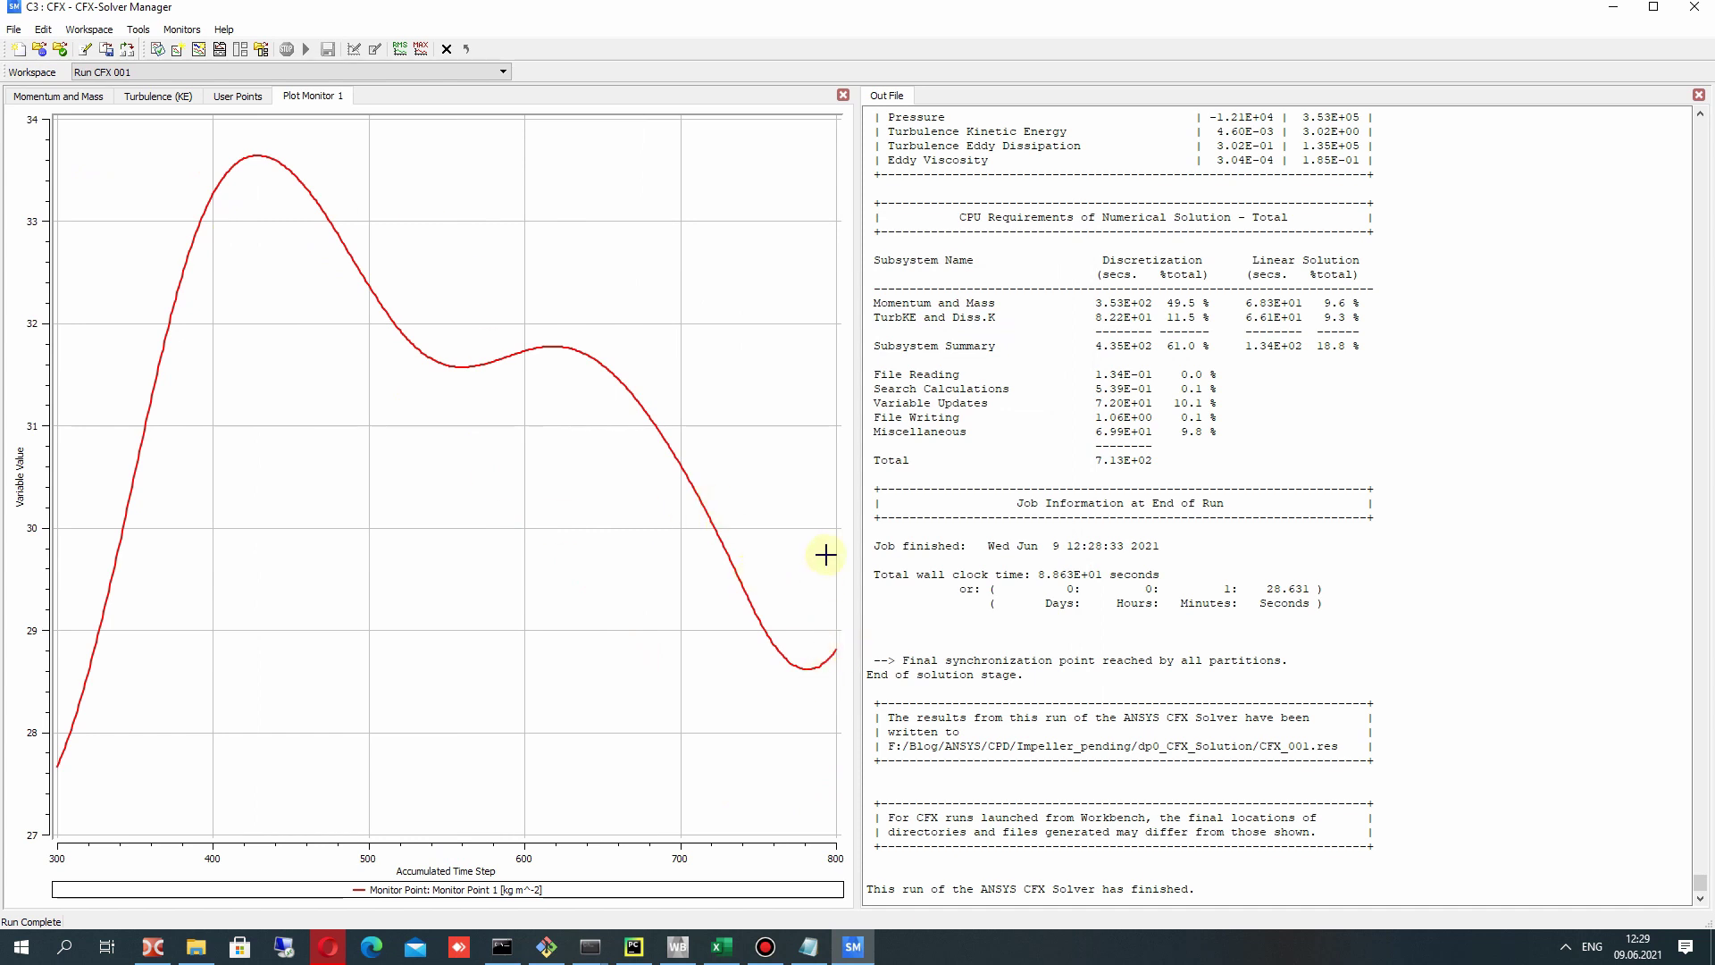
{"action": "mouse_move", "coordinate": [830, 648]}
Add "28.8/32.35 =" to the Himp note in impeller_parameters.txt and compute 28.8/32.35 in the Windows Calculator.
{"action": "left_click", "coordinate": [1614, 7]}
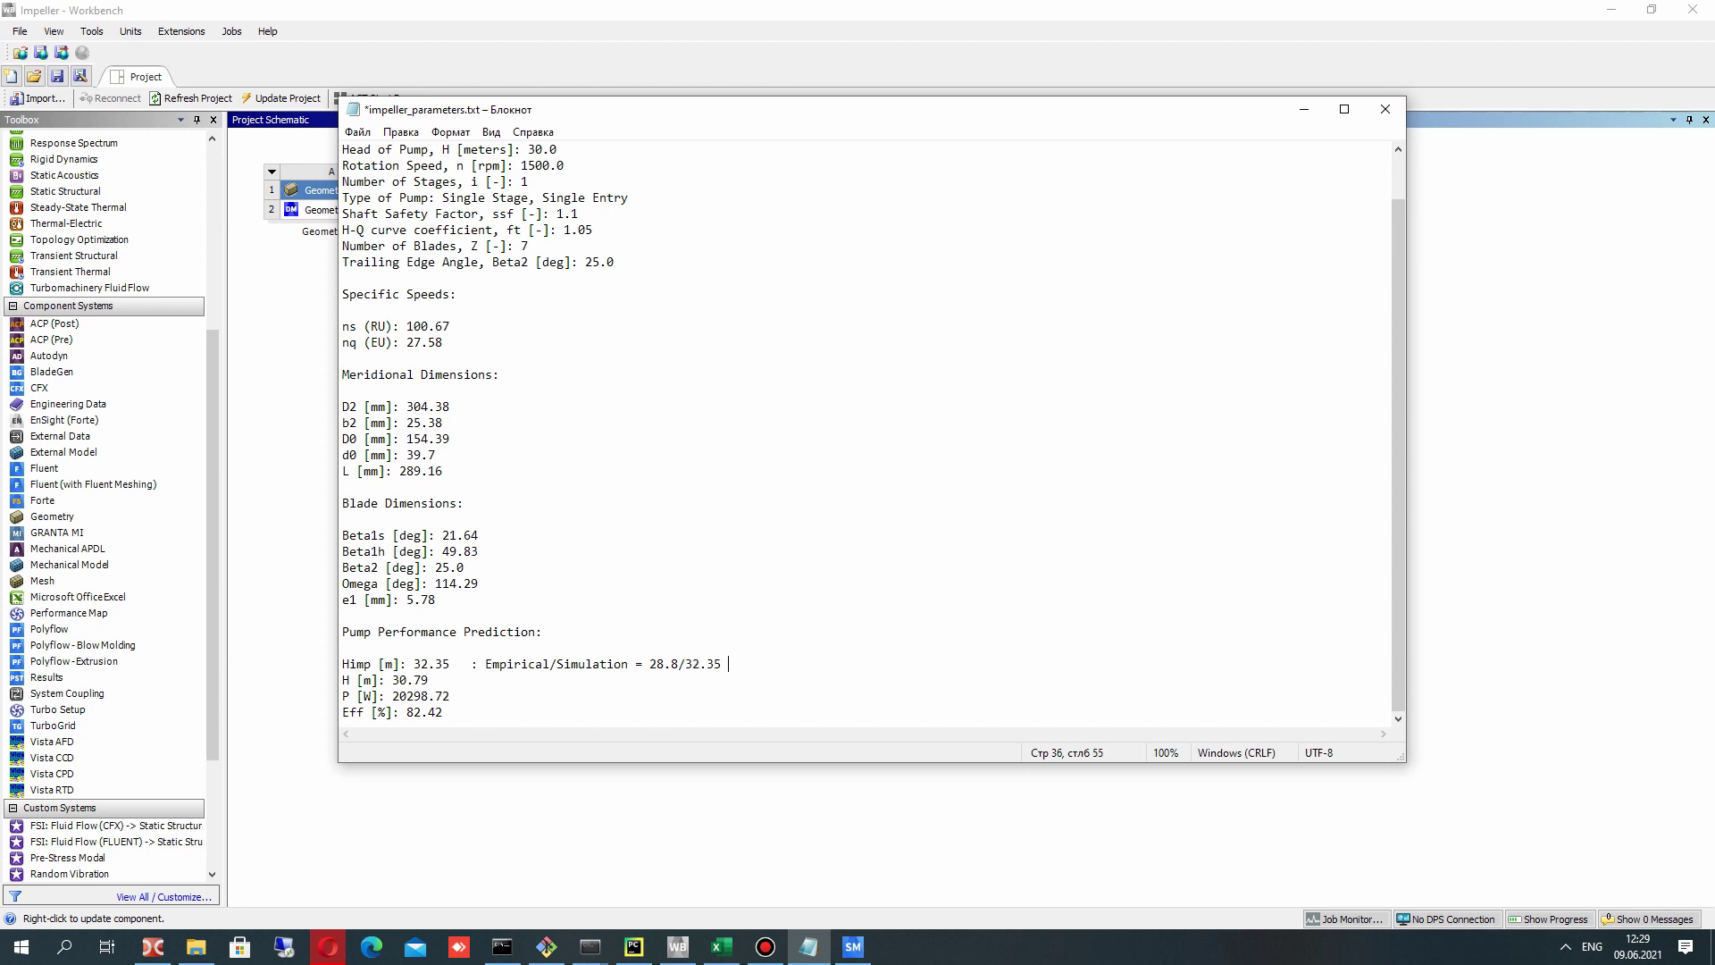
{"action": "left_click", "coordinate": [19, 947]}
{"action": "type", "text": "ка"}
{"action": "key", "text": "Return"}
{"action": "type", "text": "28."}
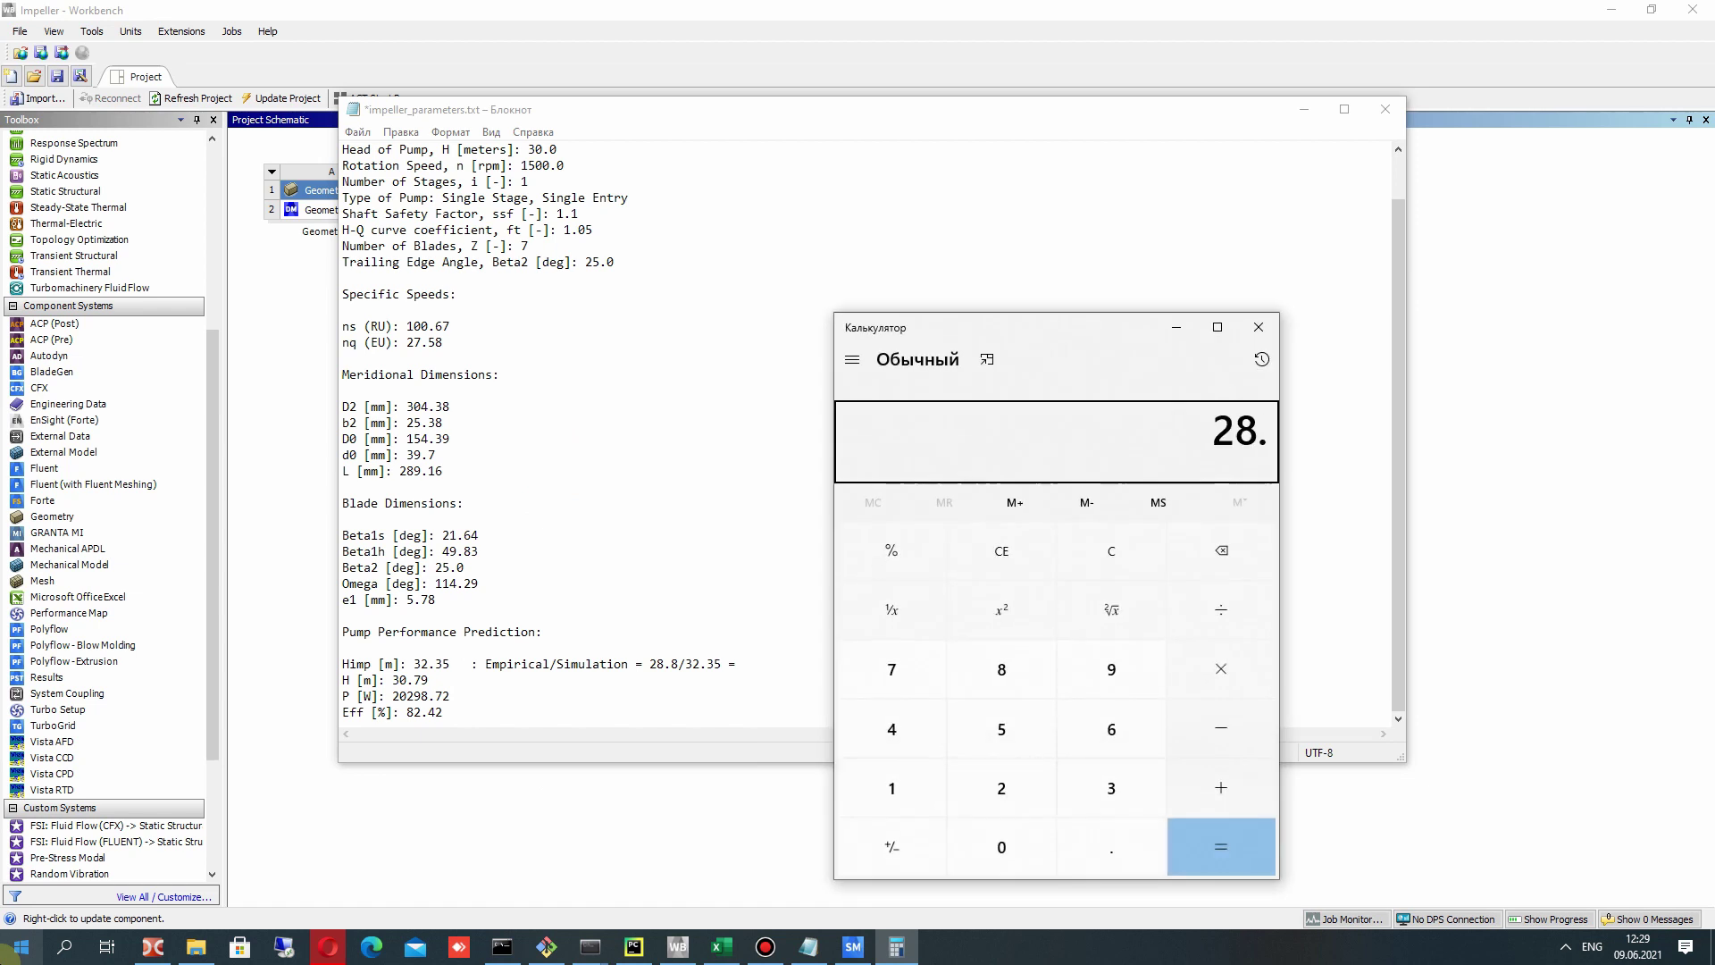
{"action": "type", "text": "8/32.35"}
{"action": "key", "text": "Return"}
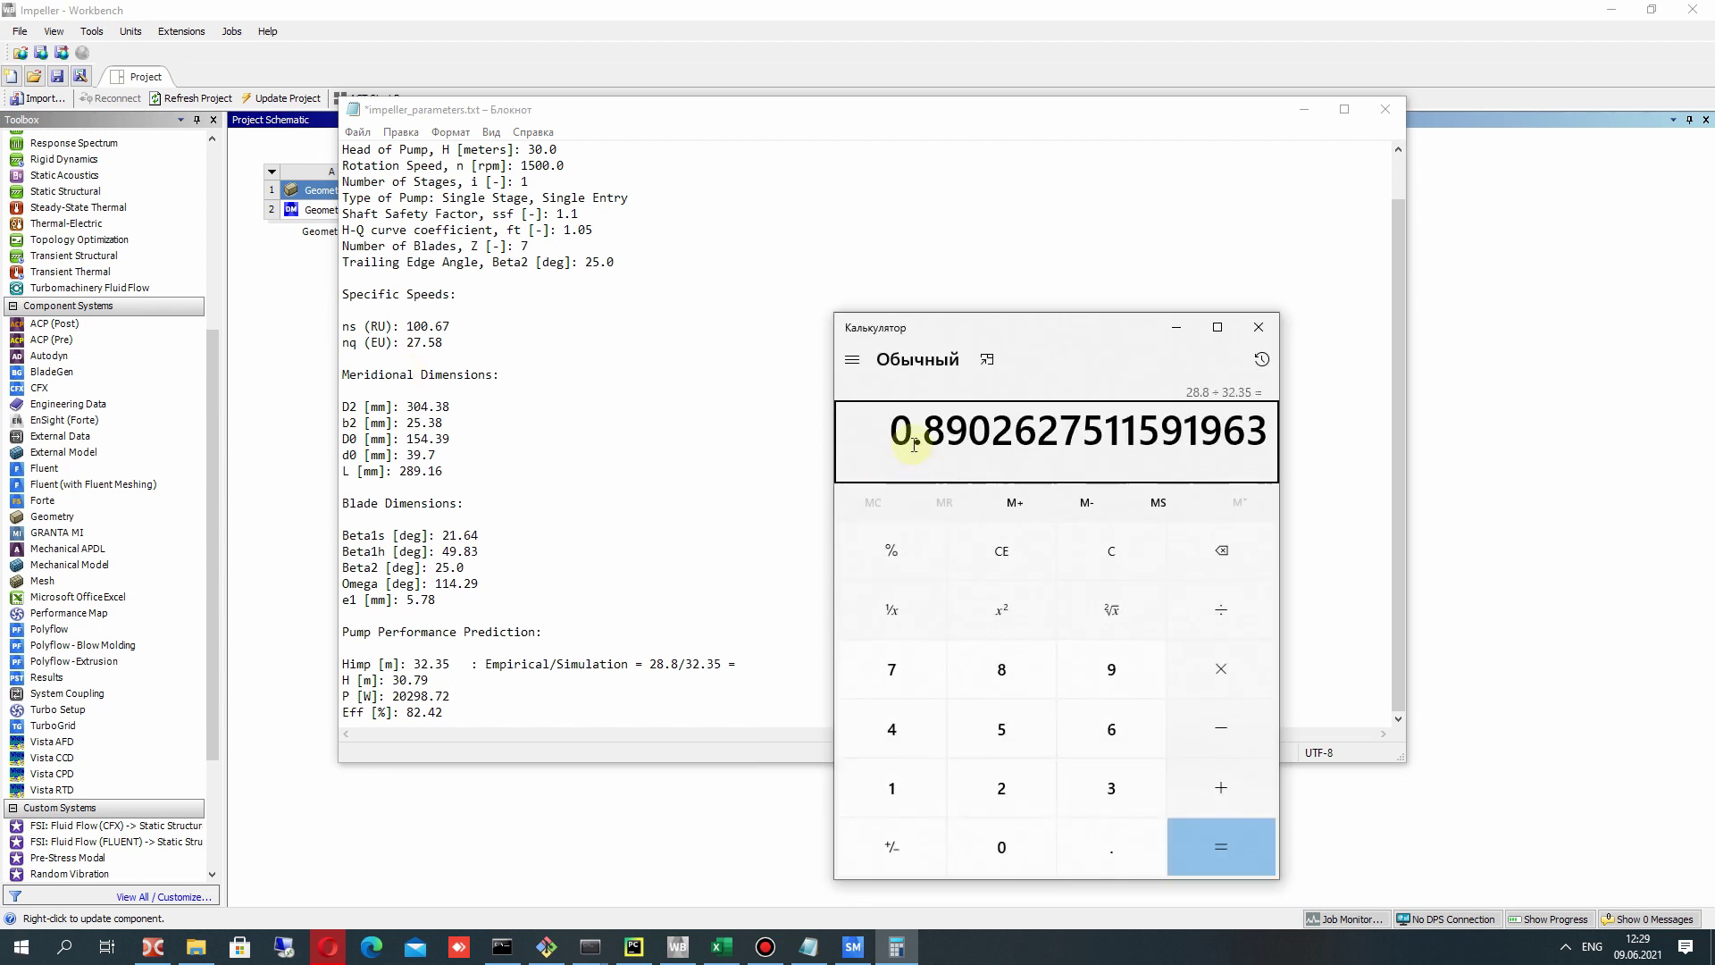
Complete the Himp note with "0.89 = 10% of head." and close the calculator.
{"action": "left_click_drag", "start_coordinate": [969, 436], "coordinate": [863, 523]}
{"action": "double_click", "coordinate": [775, 668]}
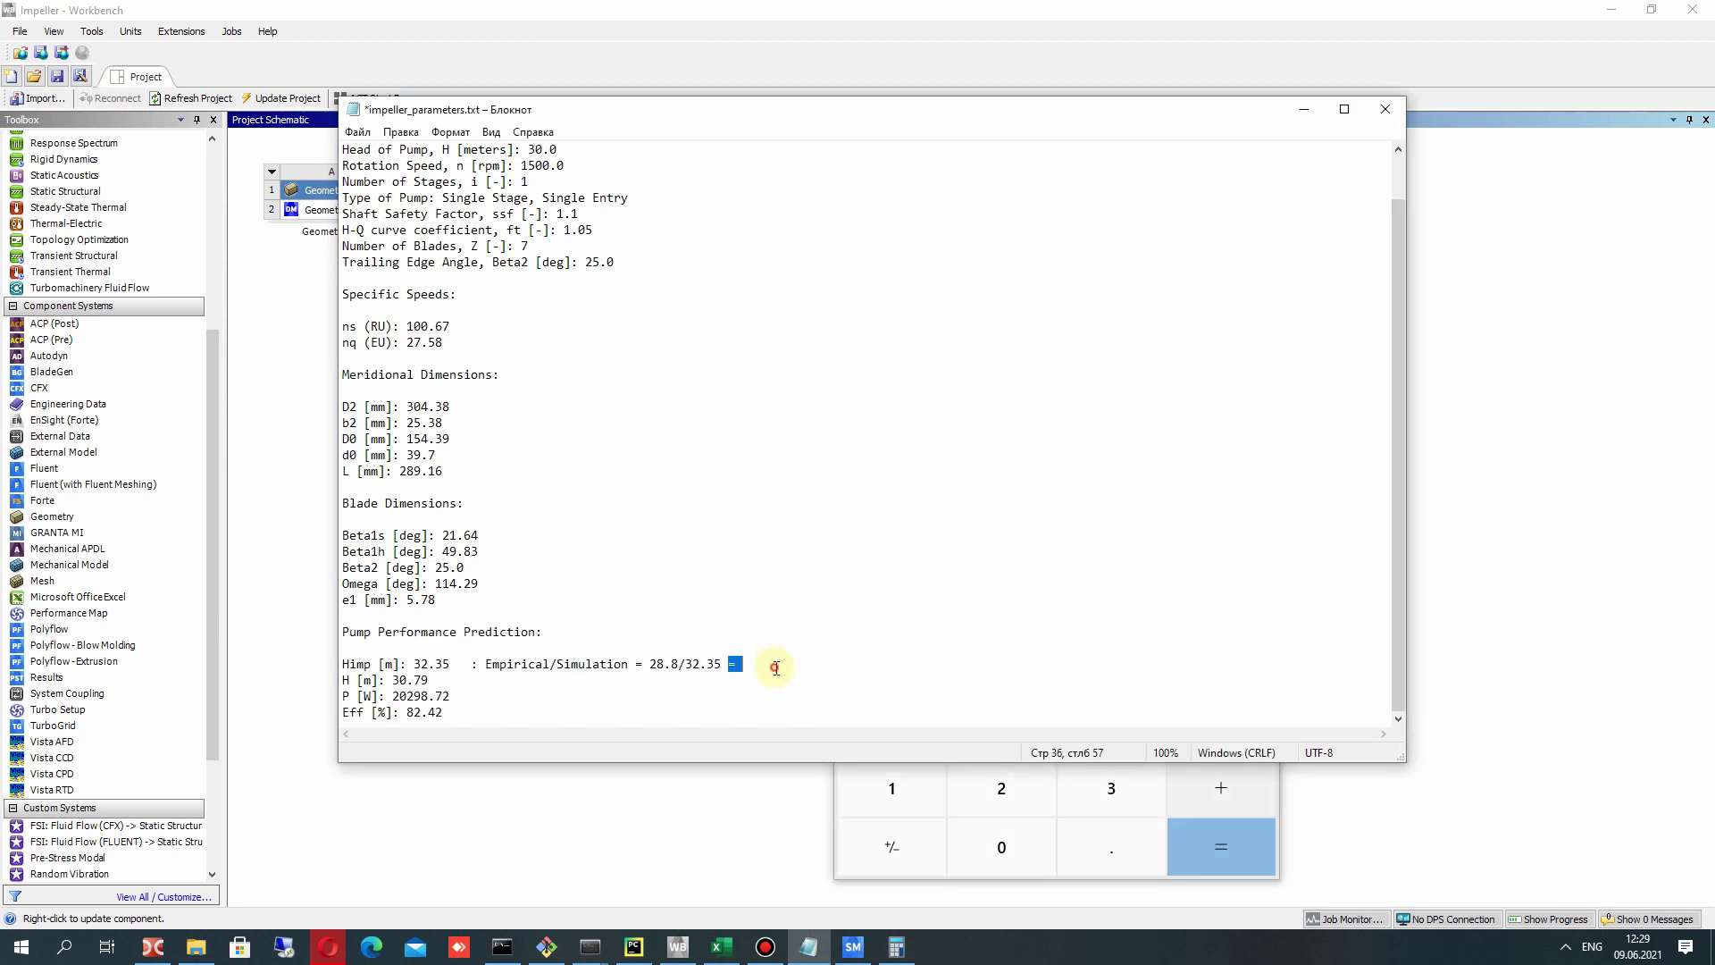
{"action": "left_click", "coordinate": [753, 672]}
{"action": "type", "text": "= 10% of head."}
{"action": "left_click_drag", "start_coordinate": [889, 665], "coordinate": [342, 666]}
{"action": "left_click", "coordinate": [442, 696]}
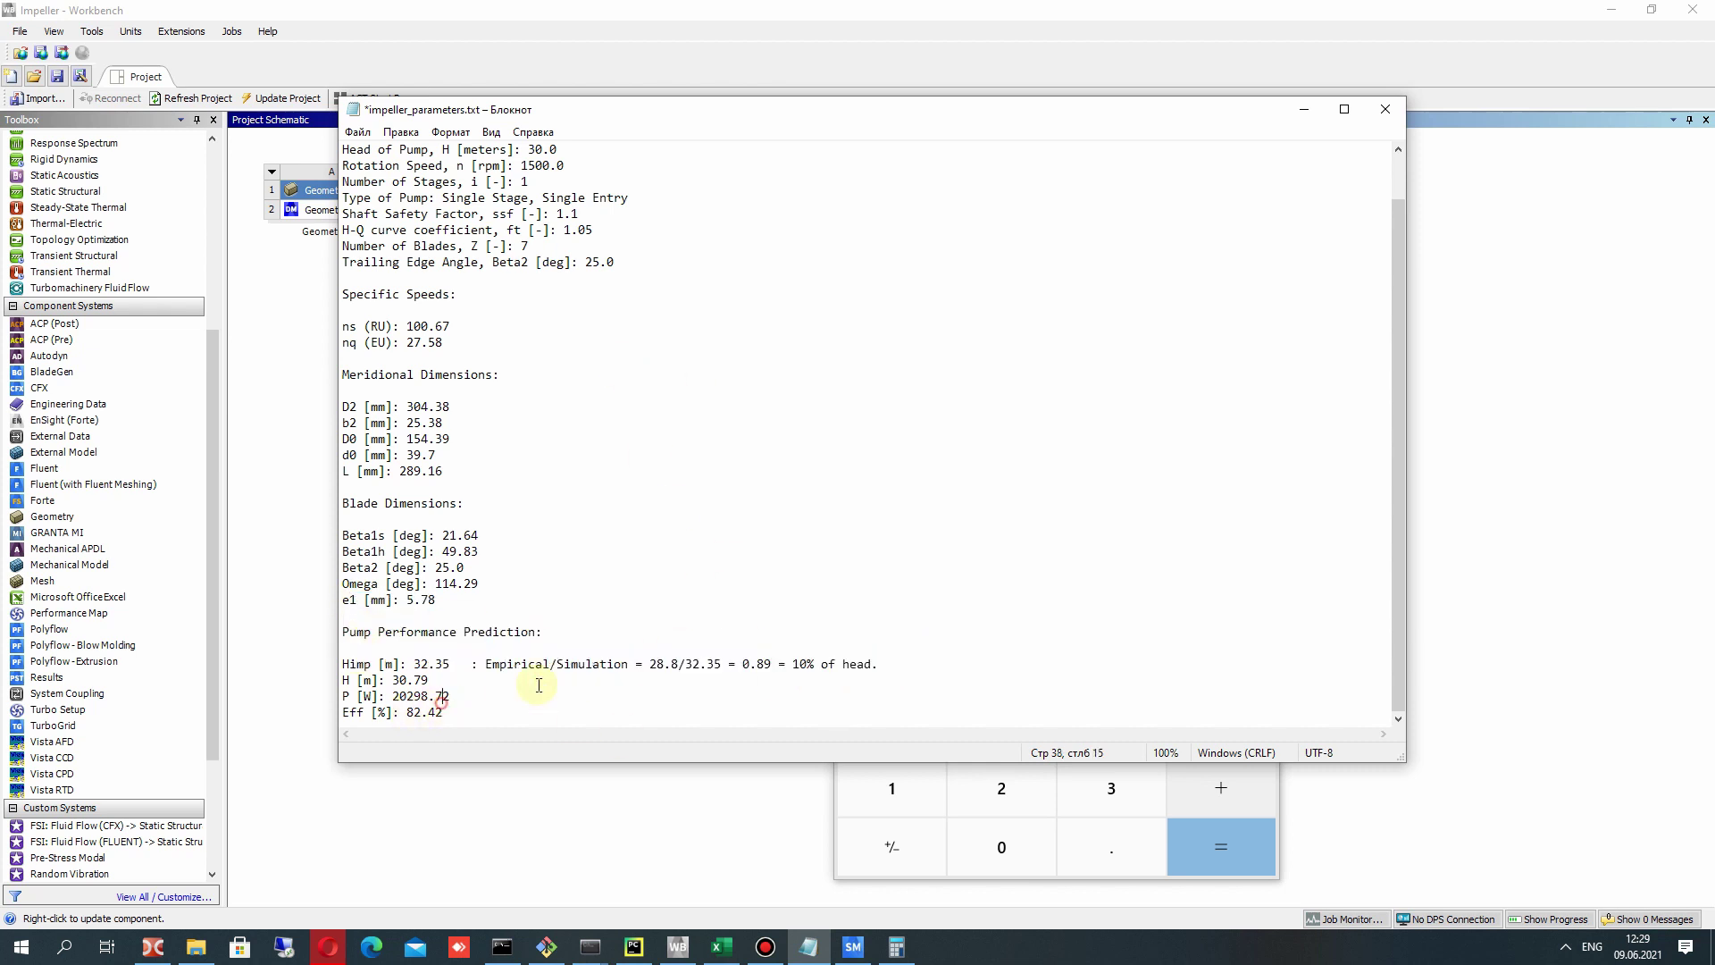
{"action": "left_click", "coordinate": [1058, 790]}
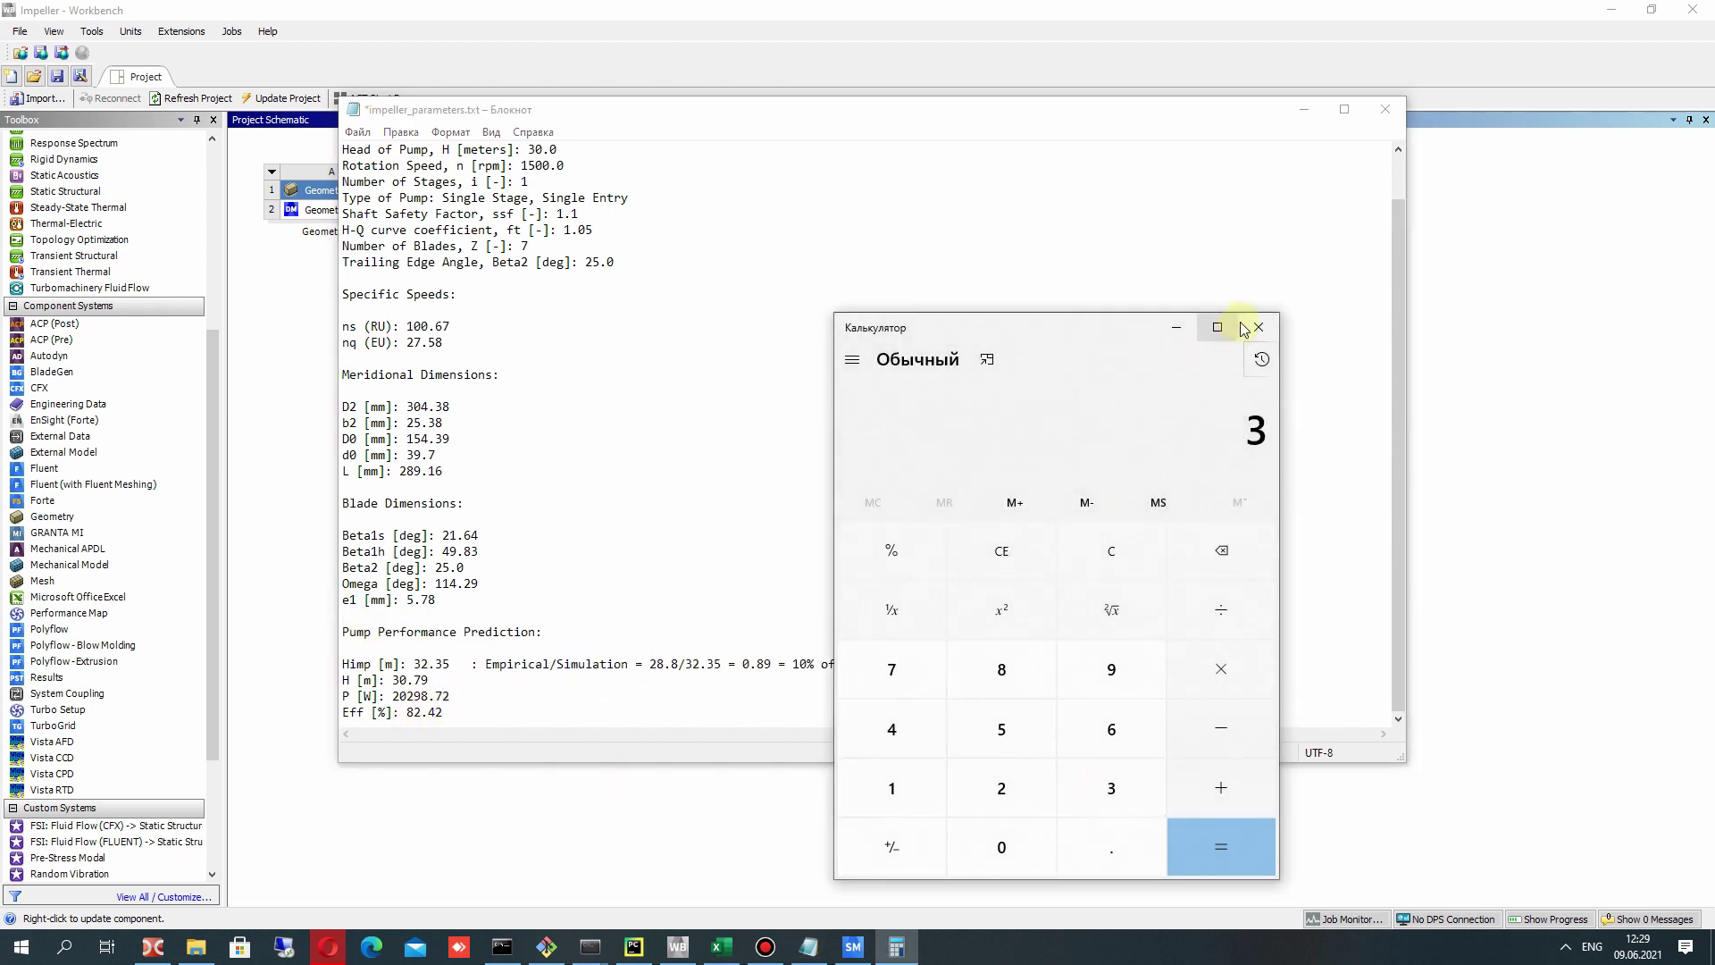
{"action": "left_click", "coordinate": [1267, 327]}
Switch to the Workbench project and open the CFX system's Results cell in CFD-Post.
{"action": "left_click", "coordinate": [1474, 379]}
{"action": "right_click", "coordinate": [708, 235]}
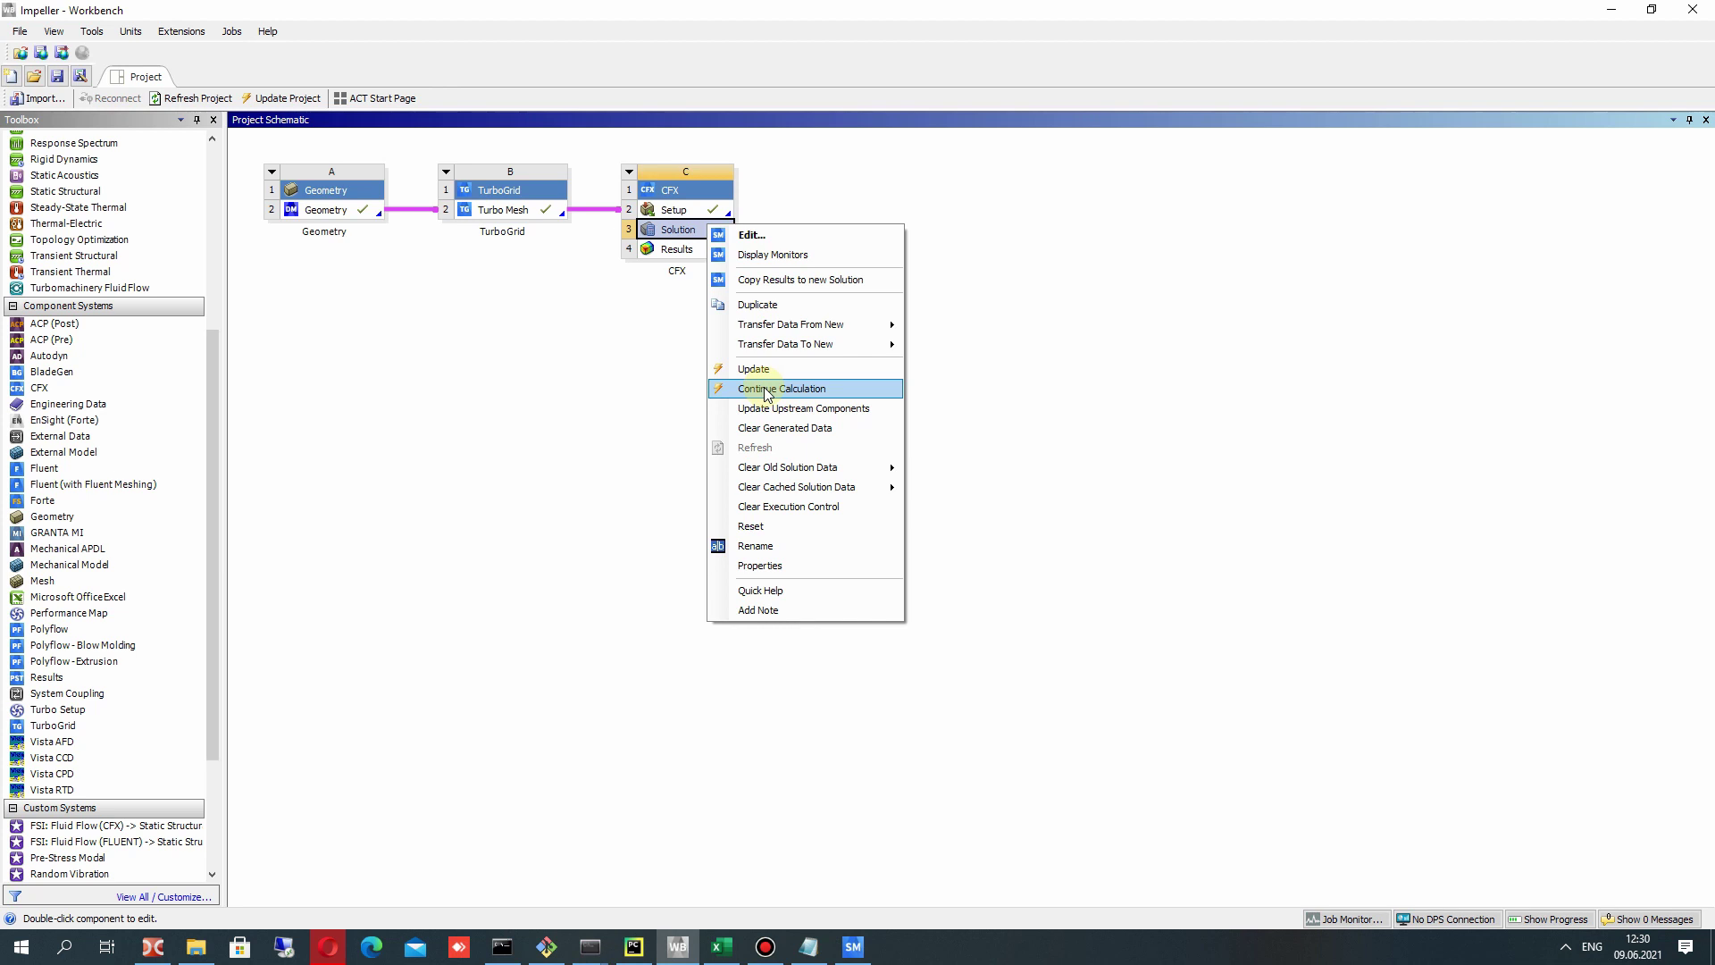
{"action": "left_click", "coordinate": [655, 488]}
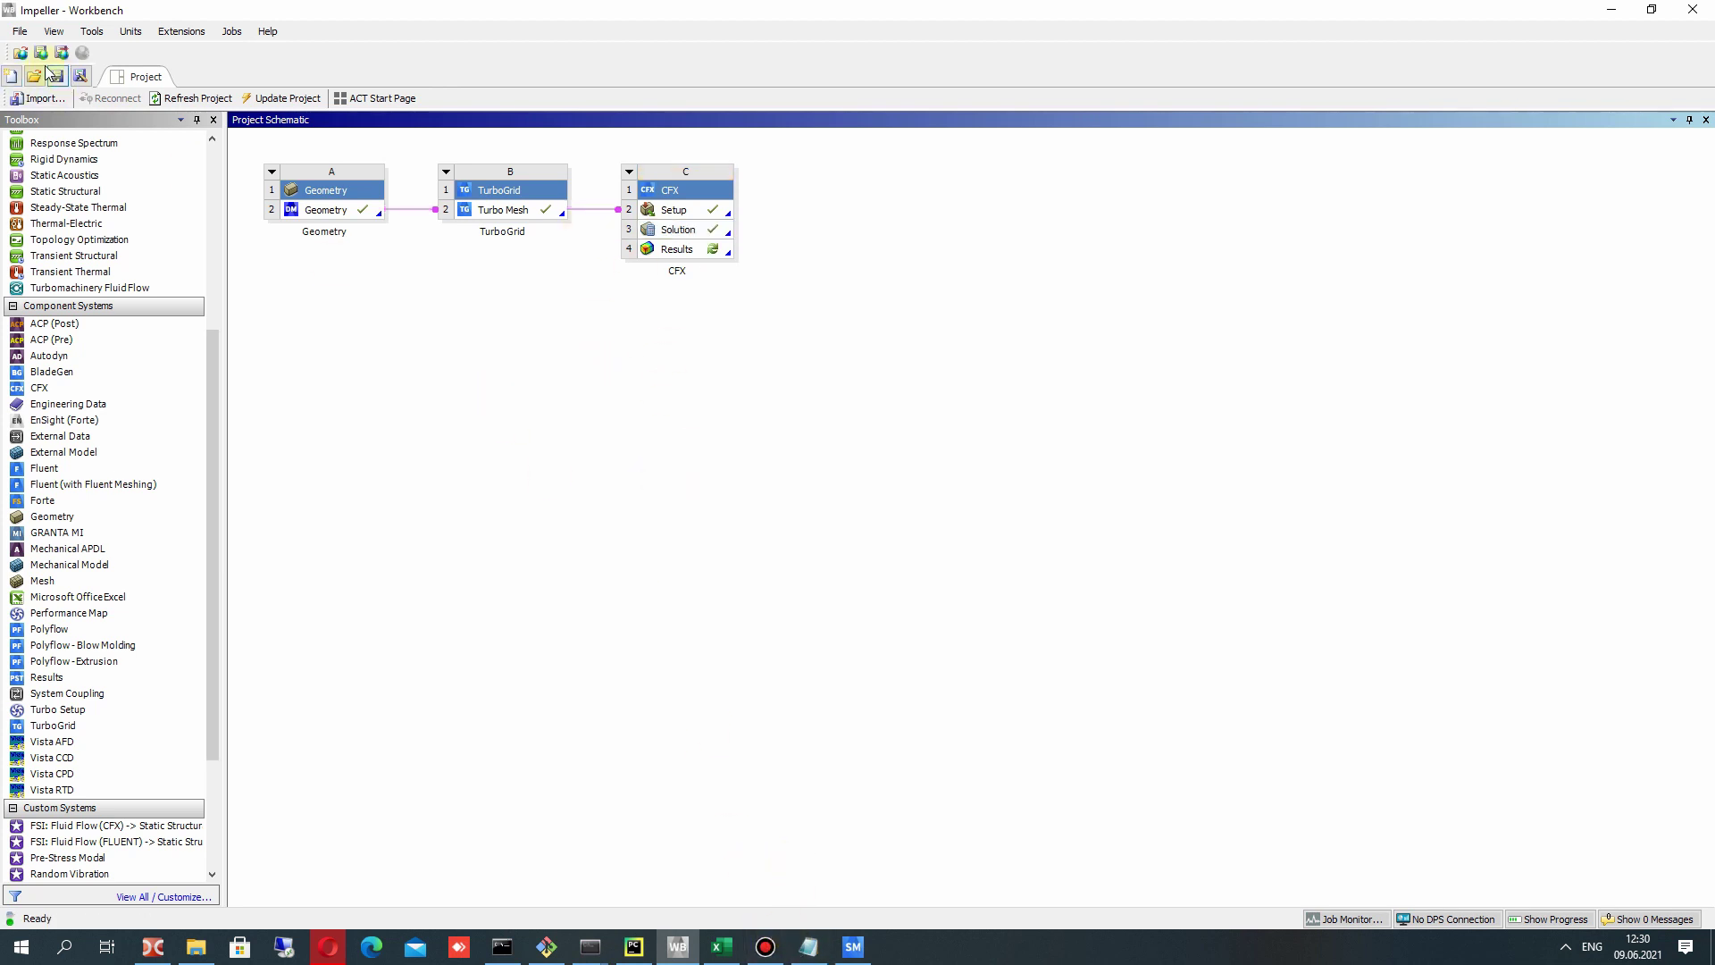
{"action": "double_click", "coordinate": [714, 258]}
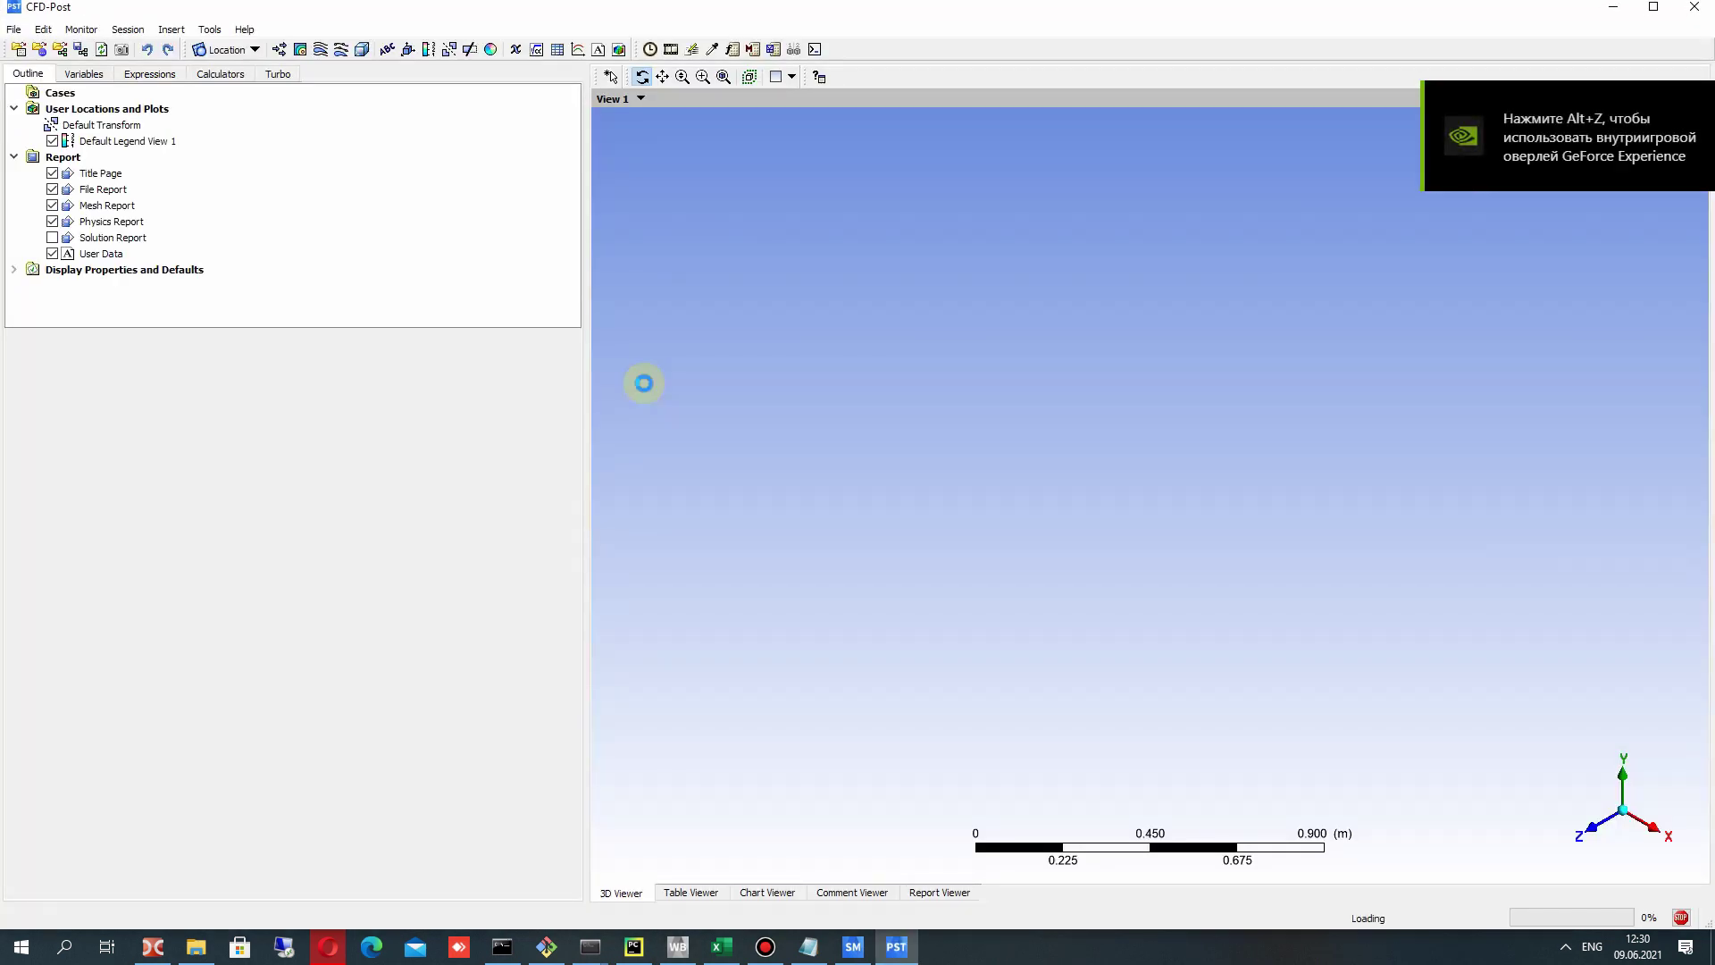
{"action": "left_click_drag", "start_coordinate": [1034, 560], "coordinate": [774, 384]}
Load the Pump Impeller Report template from the available report templates.
{"action": "left_click", "coordinate": [5, 30]}
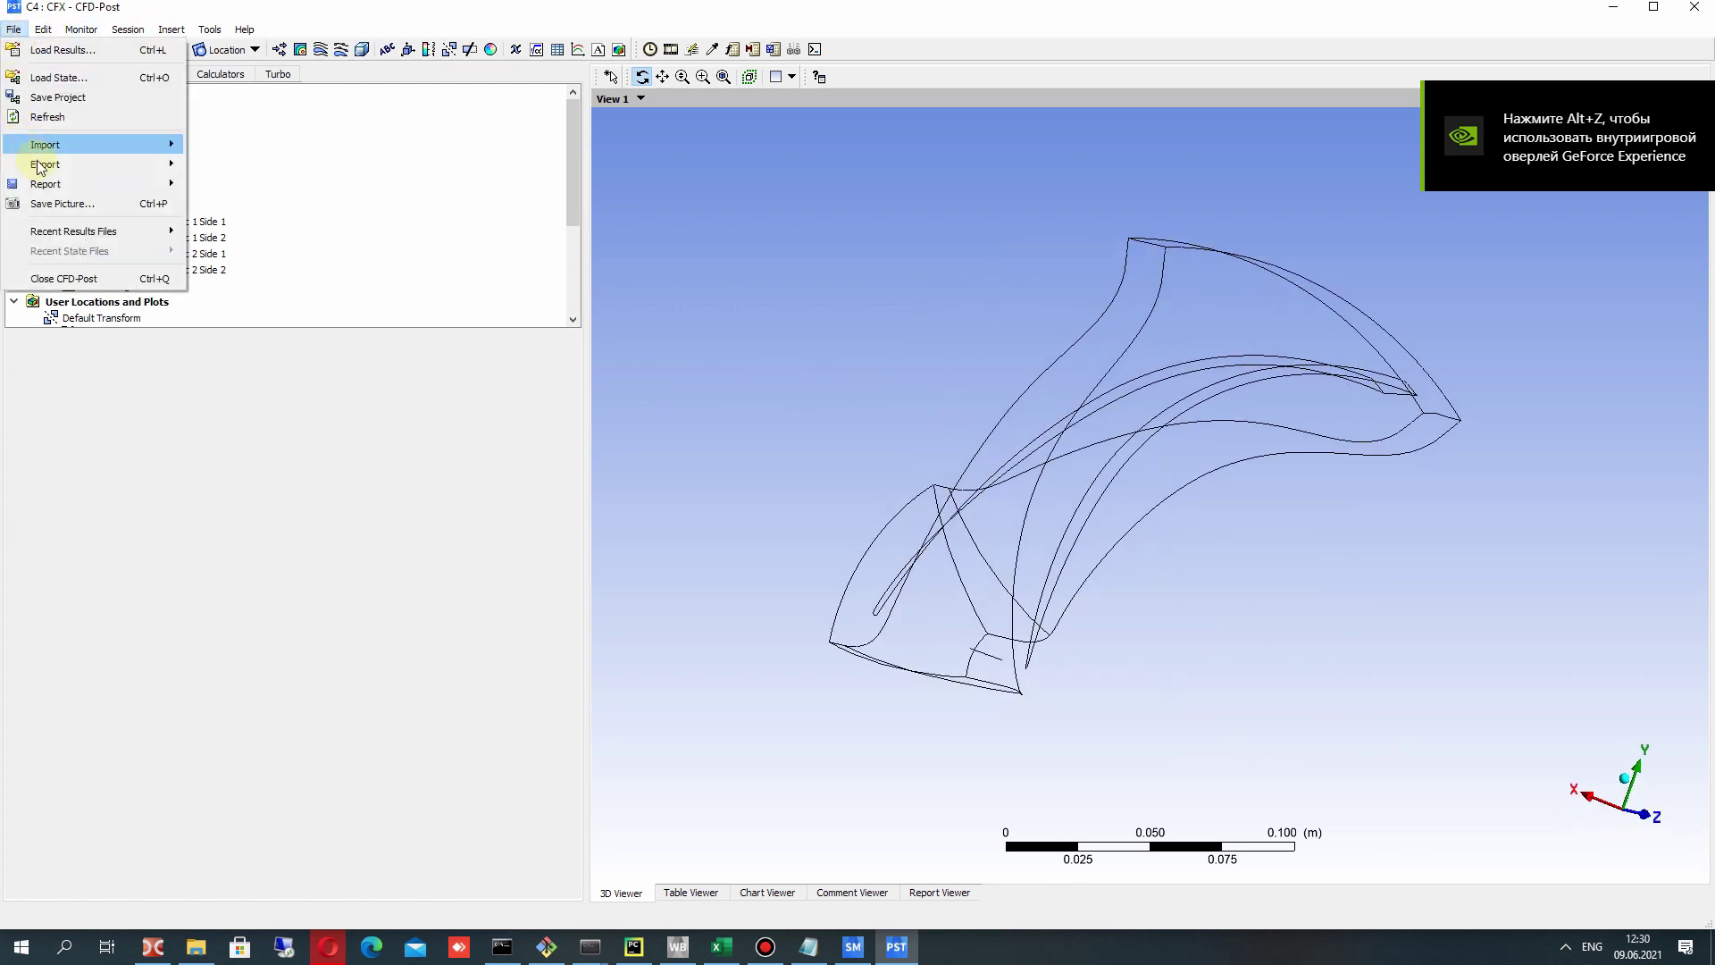
{"action": "mouse_move", "coordinate": [51, 186]}
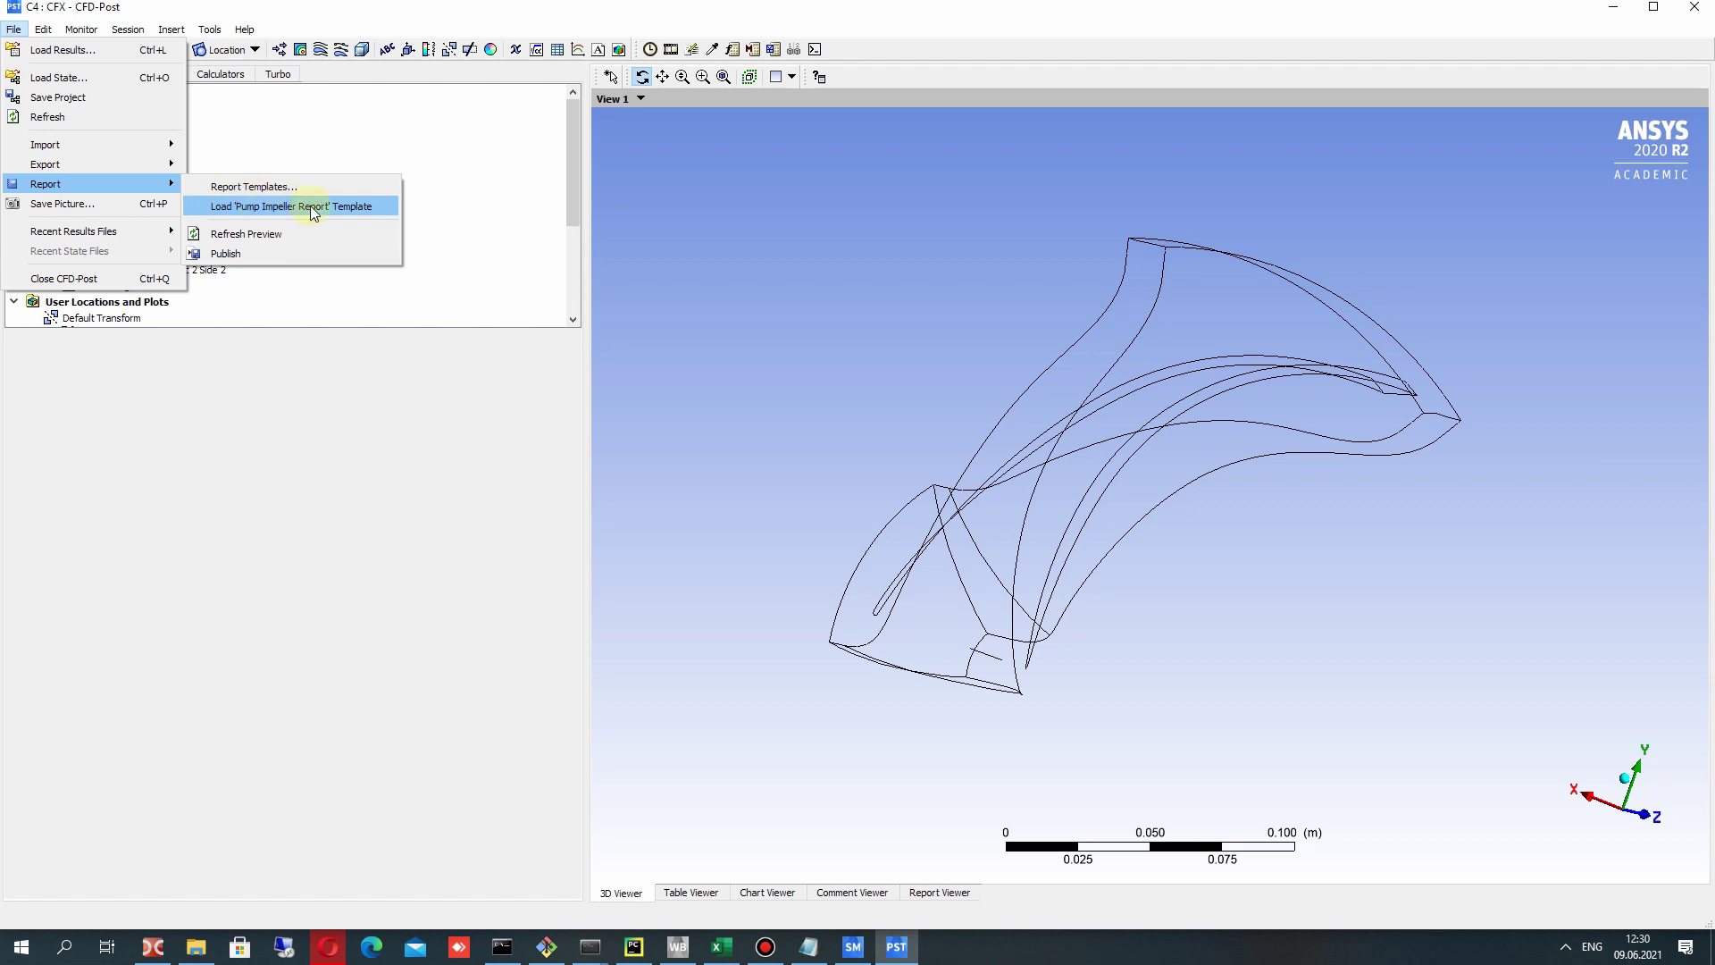
{"action": "left_click", "coordinate": [272, 187]}
{"action": "scroll", "coordinate": [659, 391], "scroll_direction": "down", "scroll_amount": 5}
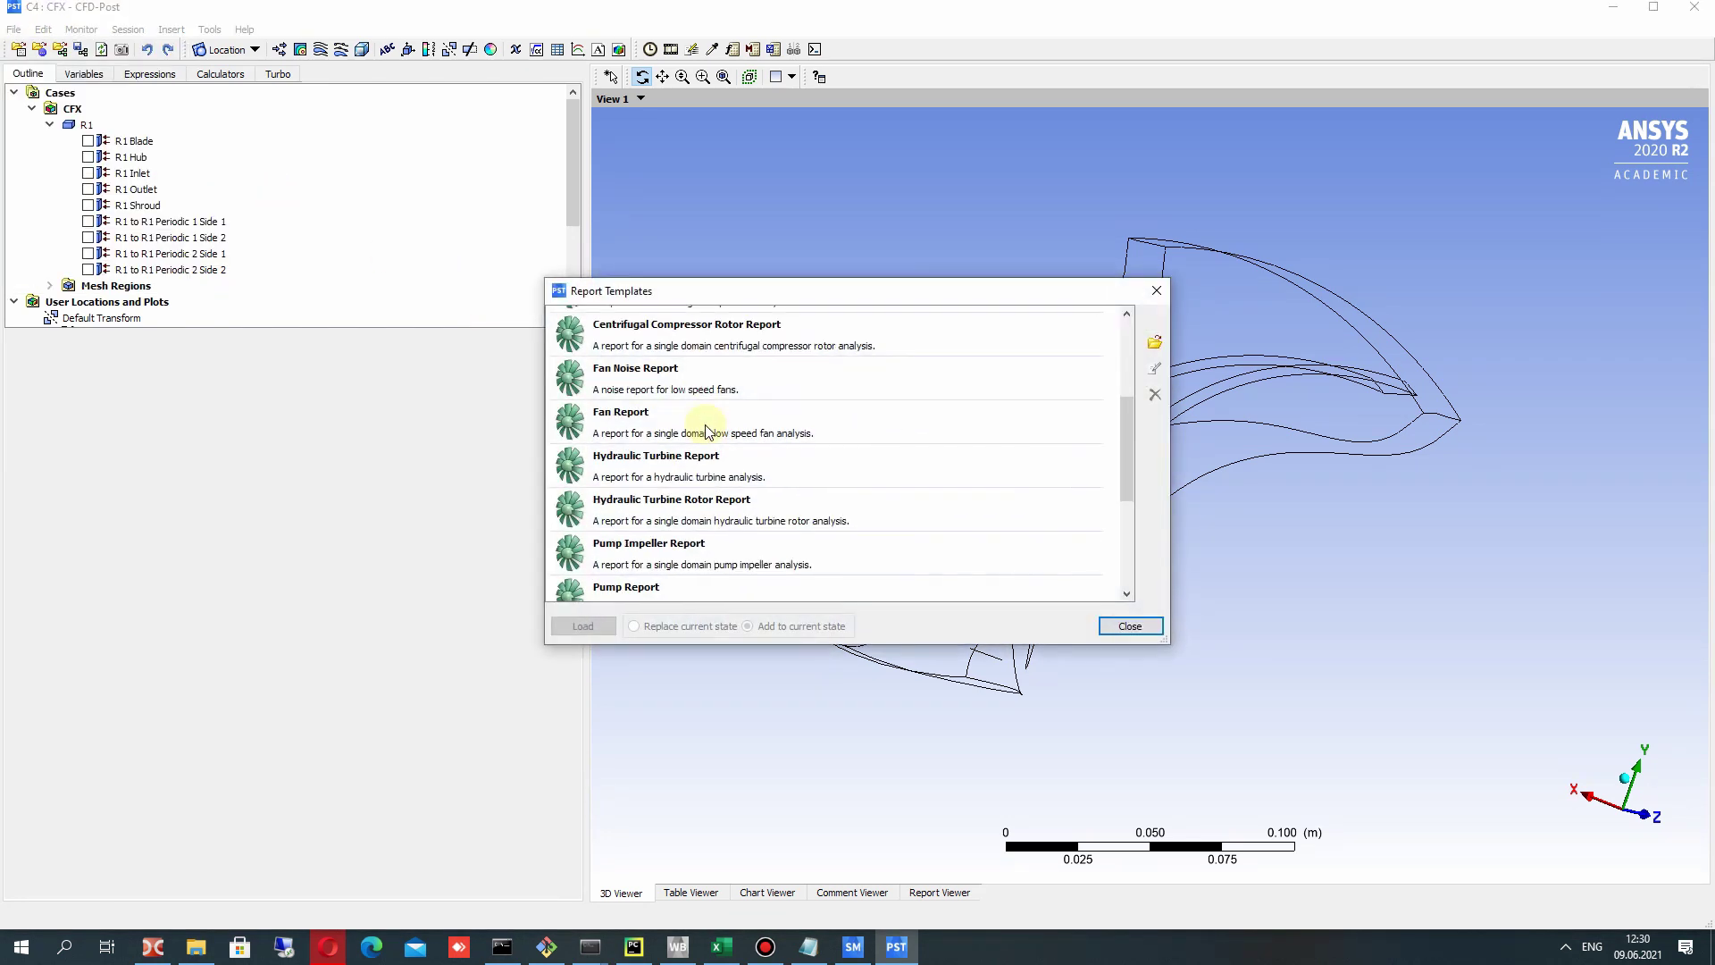
{"action": "left_click", "coordinate": [639, 335]}
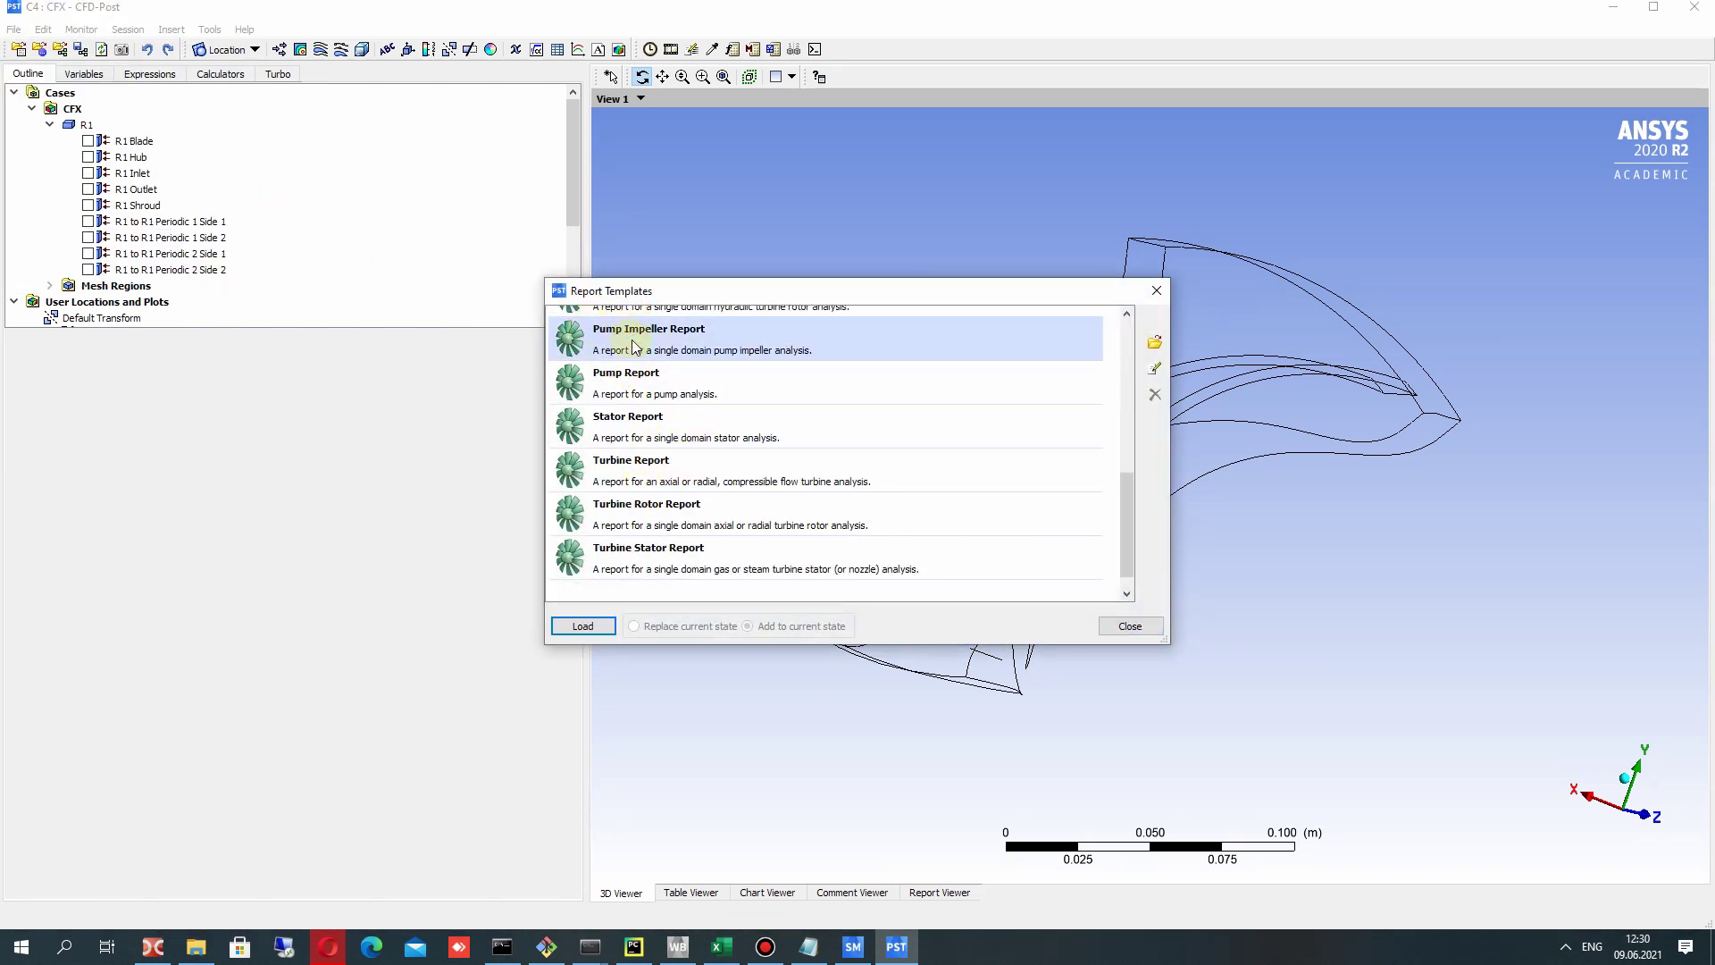
{"action": "left_click", "coordinate": [583, 625]}
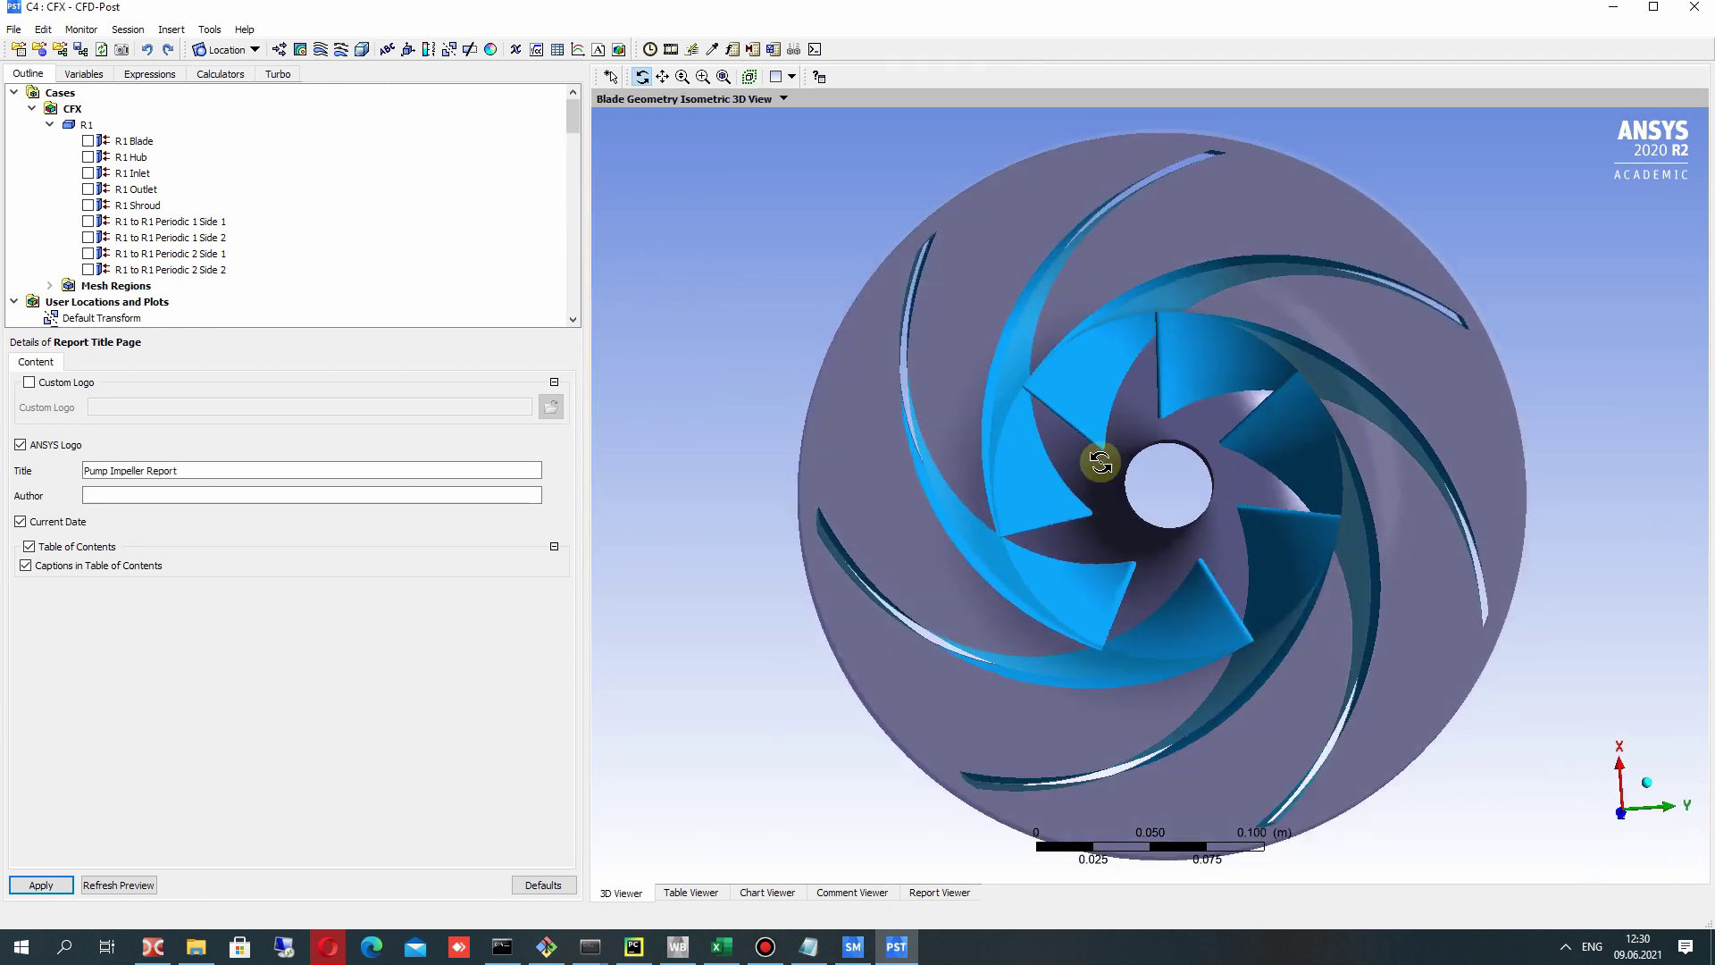
Open the generated Pump Impeller Report and read the heads and shaft power in Table 6, Performance Results.
{"action": "left_click_drag", "start_coordinate": [1127, 481], "coordinate": [1103, 554]}
{"action": "left_click", "coordinate": [939, 892]}
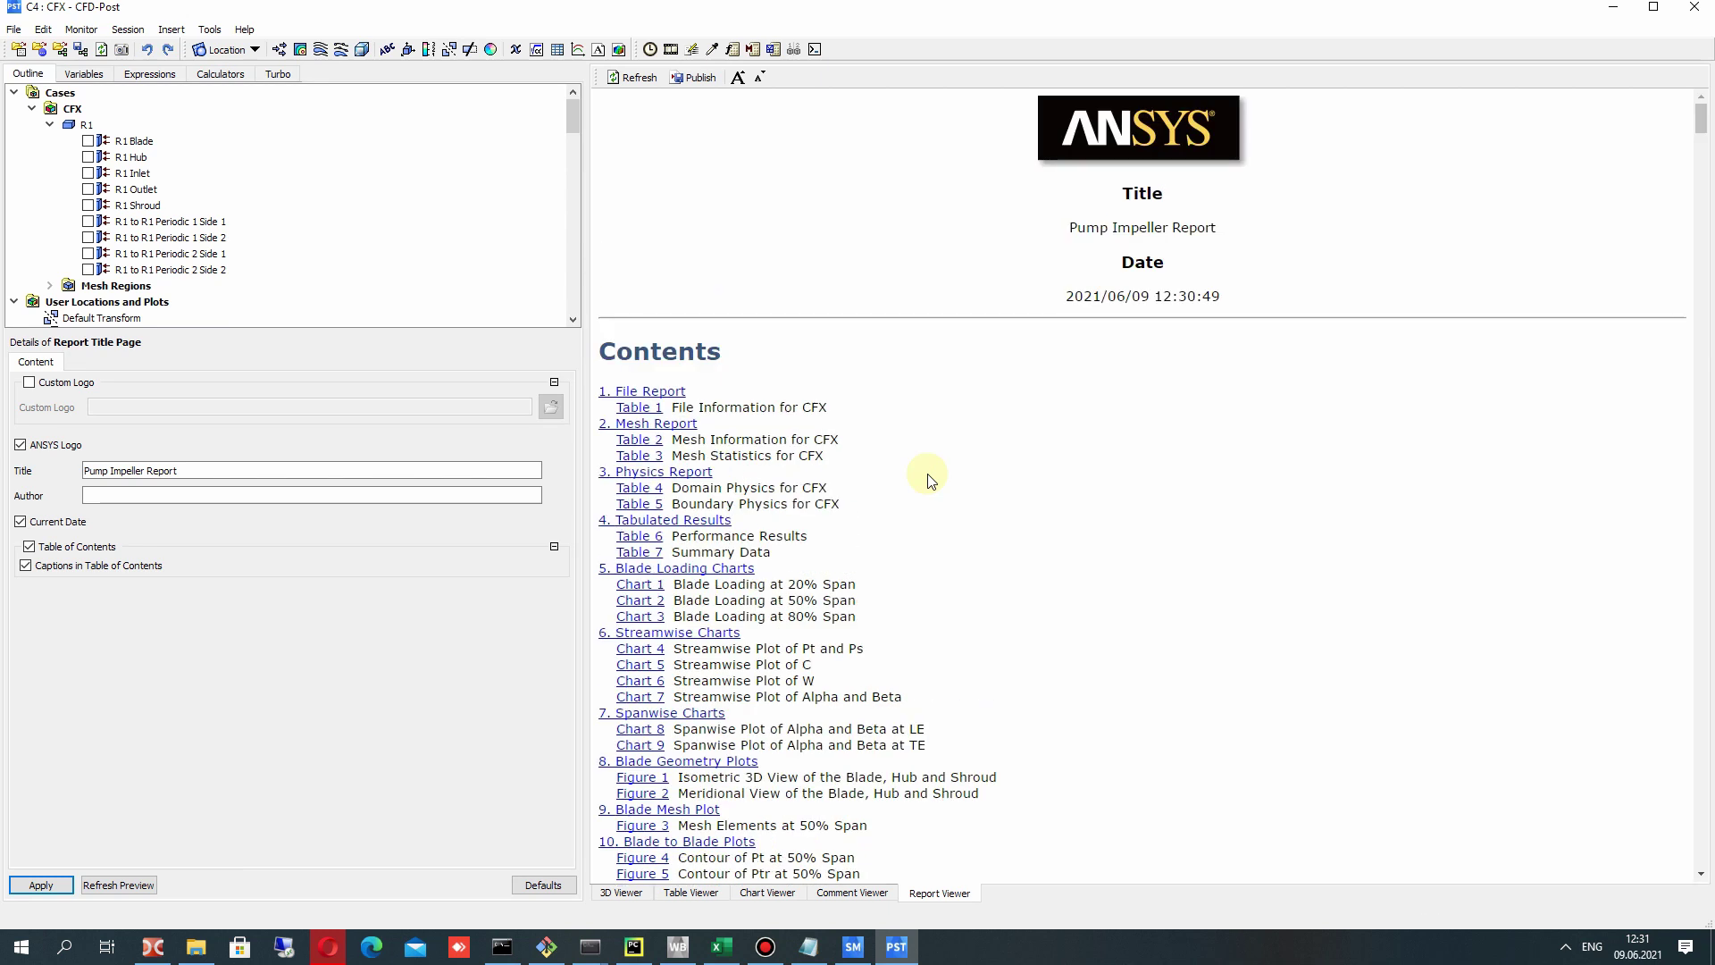
{"action": "scroll", "coordinate": [928, 473], "scroll_direction": "down", "scroll_amount": 20}
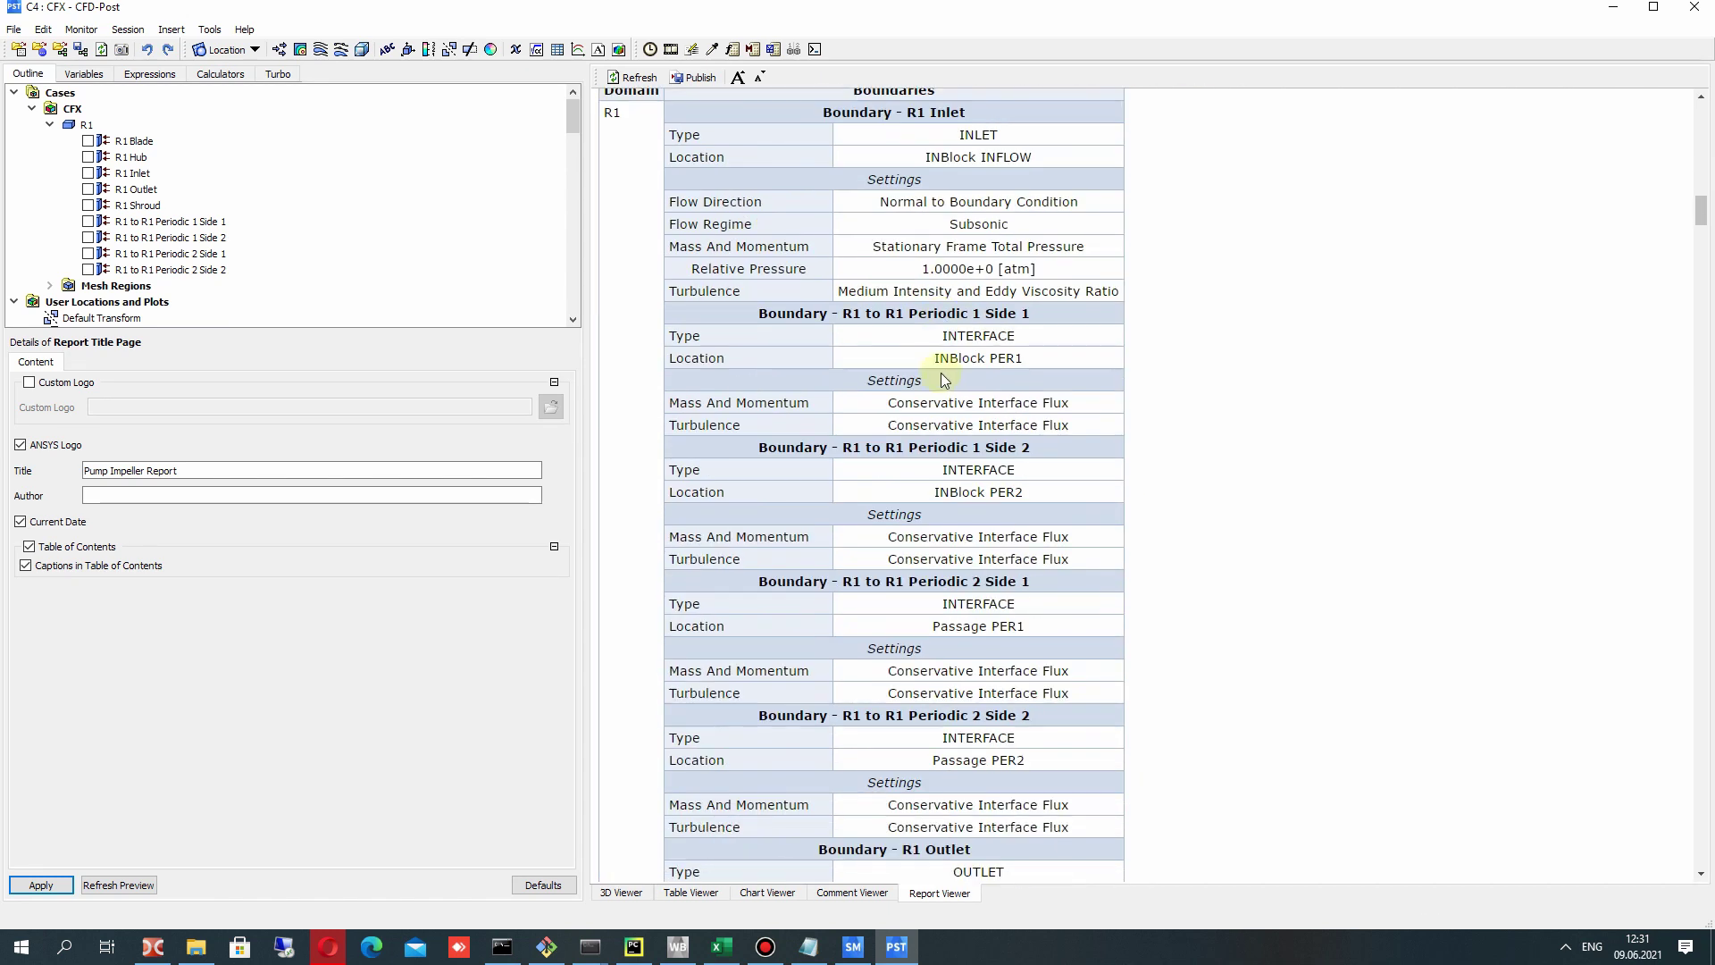
{"action": "scroll", "coordinate": [940, 384], "scroll_direction": "down", "scroll_amount": 8}
{"action": "left_click_drag", "start_coordinate": [829, 422], "coordinate": [884, 444]}
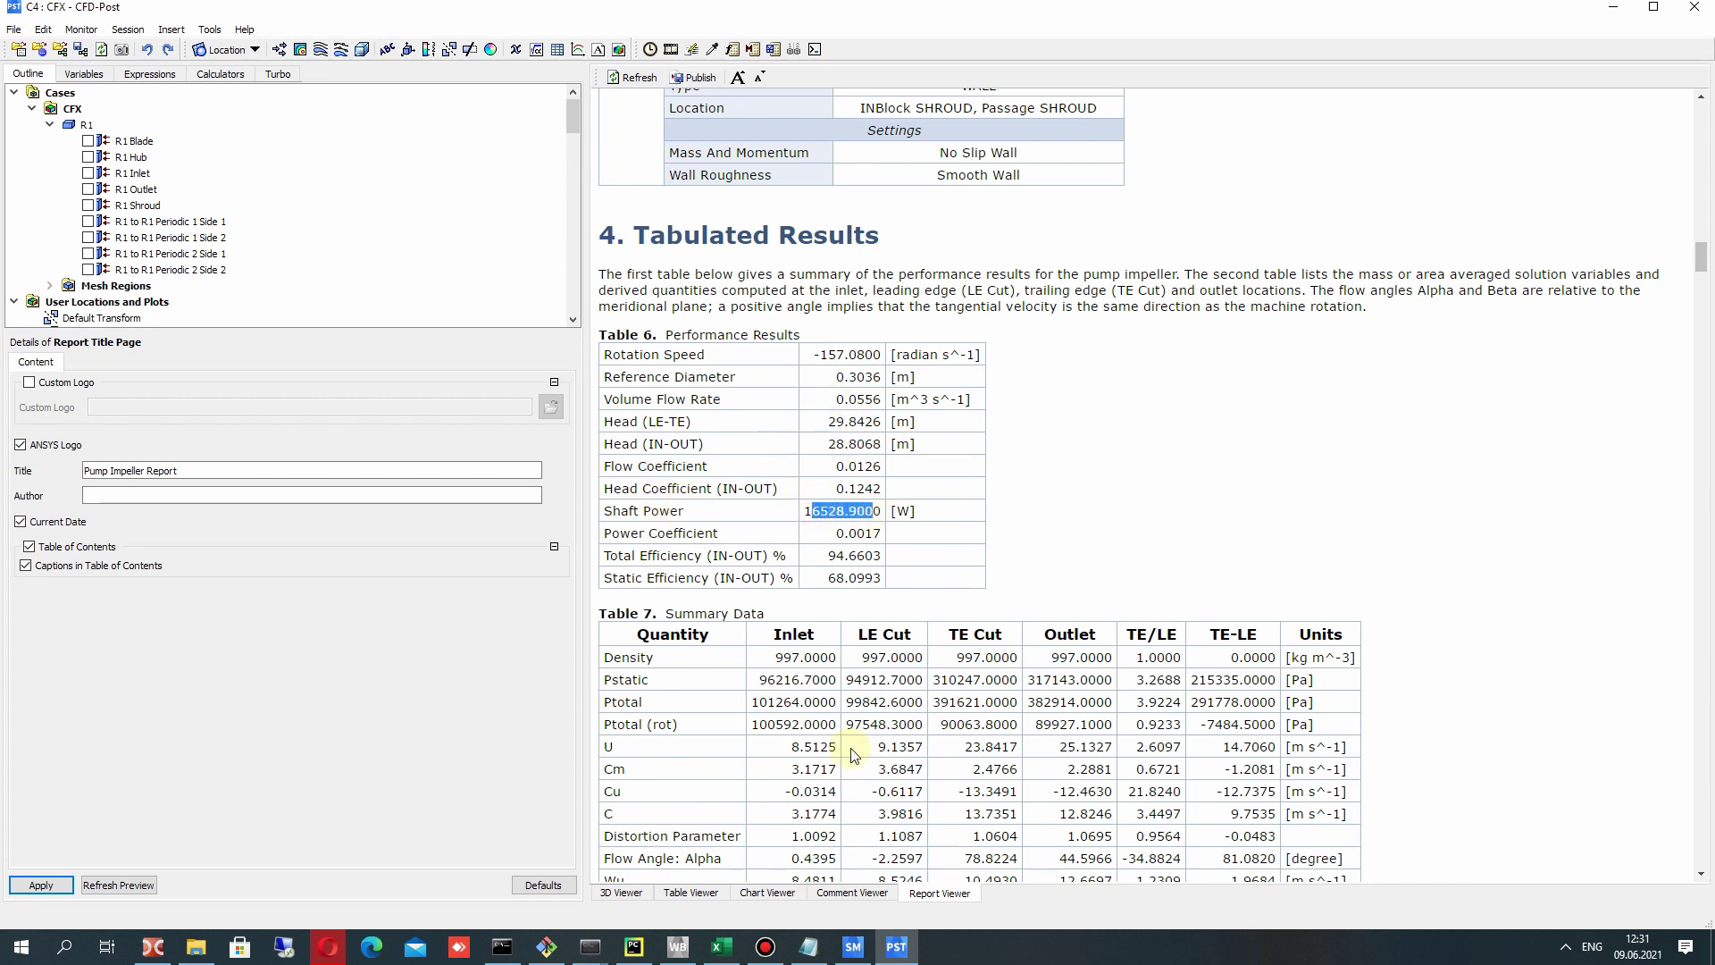
Compare the report's shaft power with the predicted P in impeller_parameters.txt, and read the total efficiency in Table 6.
{"action": "left_click", "coordinate": [809, 945]}
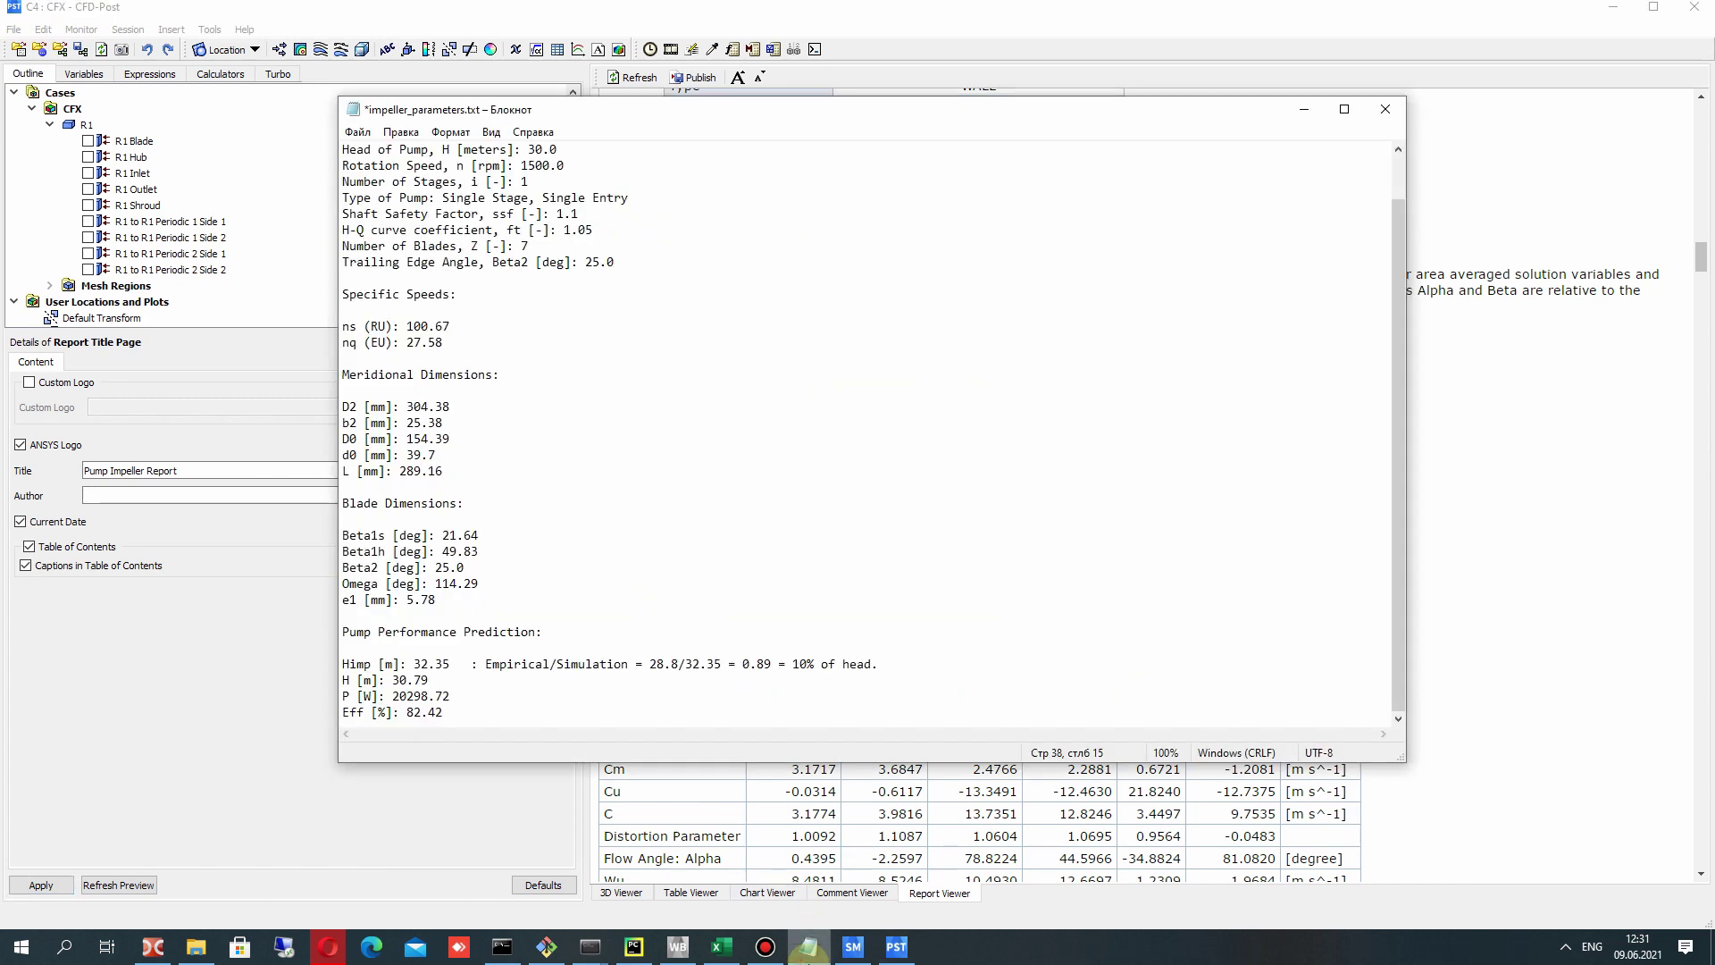
{"action": "double_click", "coordinate": [393, 696]}
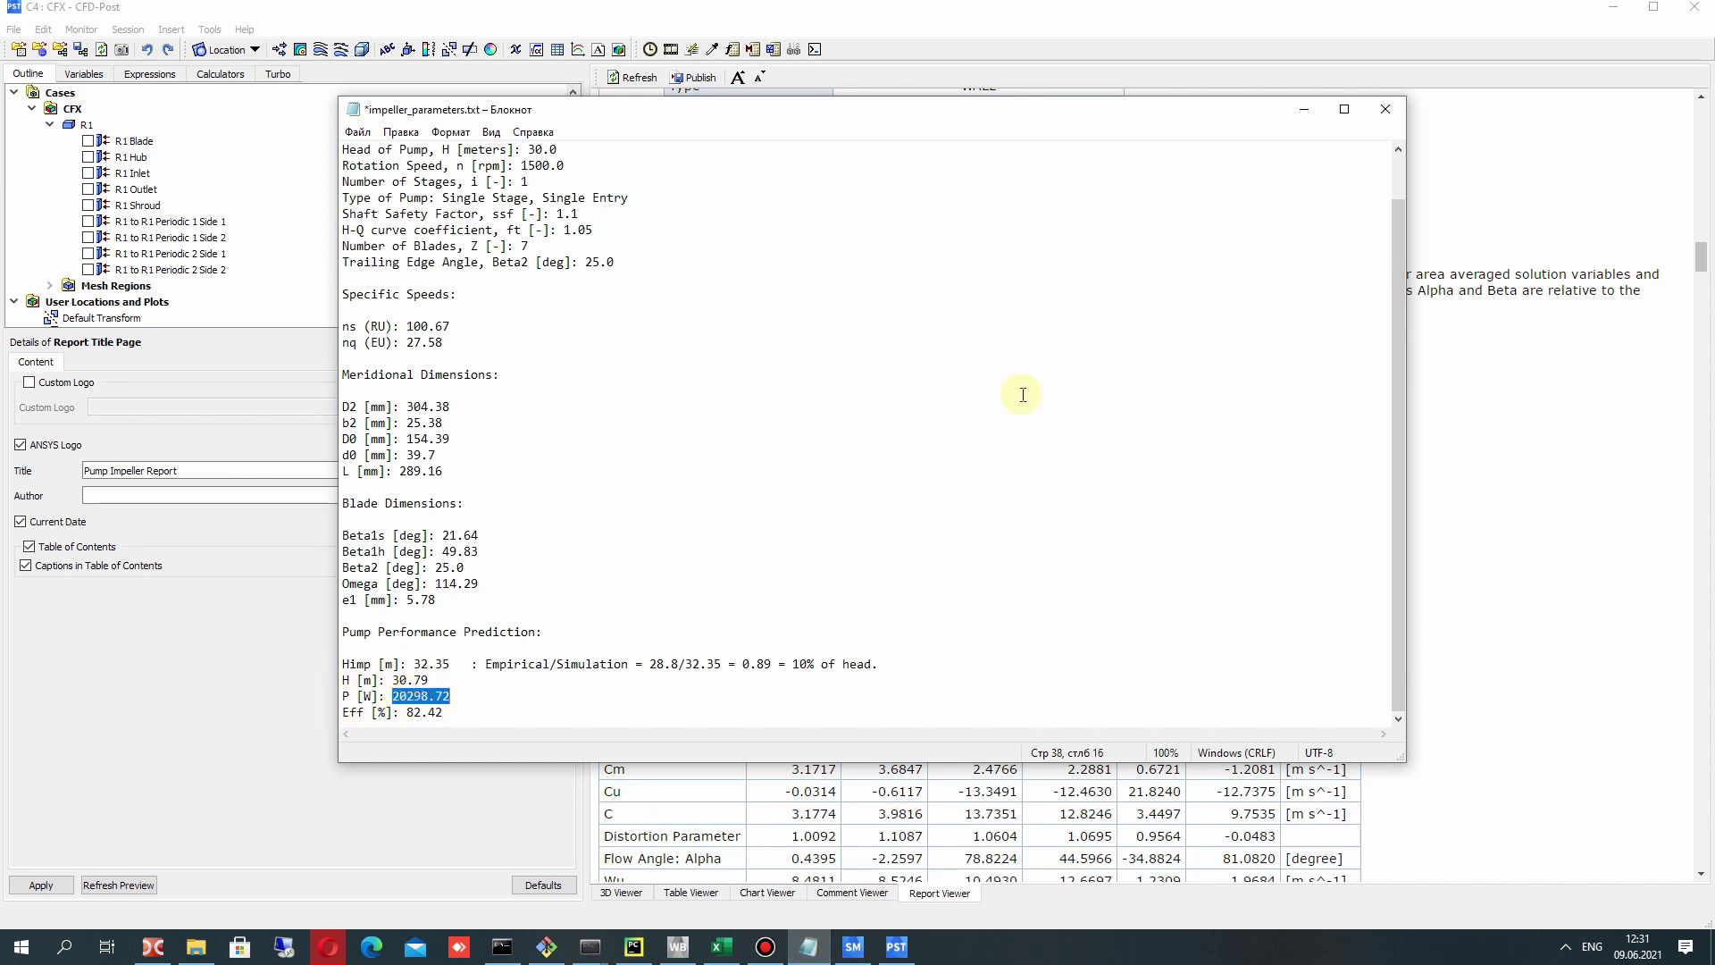
{"action": "left_click", "coordinate": [1303, 108]}
{"action": "double_click", "coordinate": [862, 511]}
{"action": "scroll", "coordinate": [865, 581], "scroll_direction": "down", "scroll_amount": 3}
{"action": "left_click", "coordinate": [809, 424]}
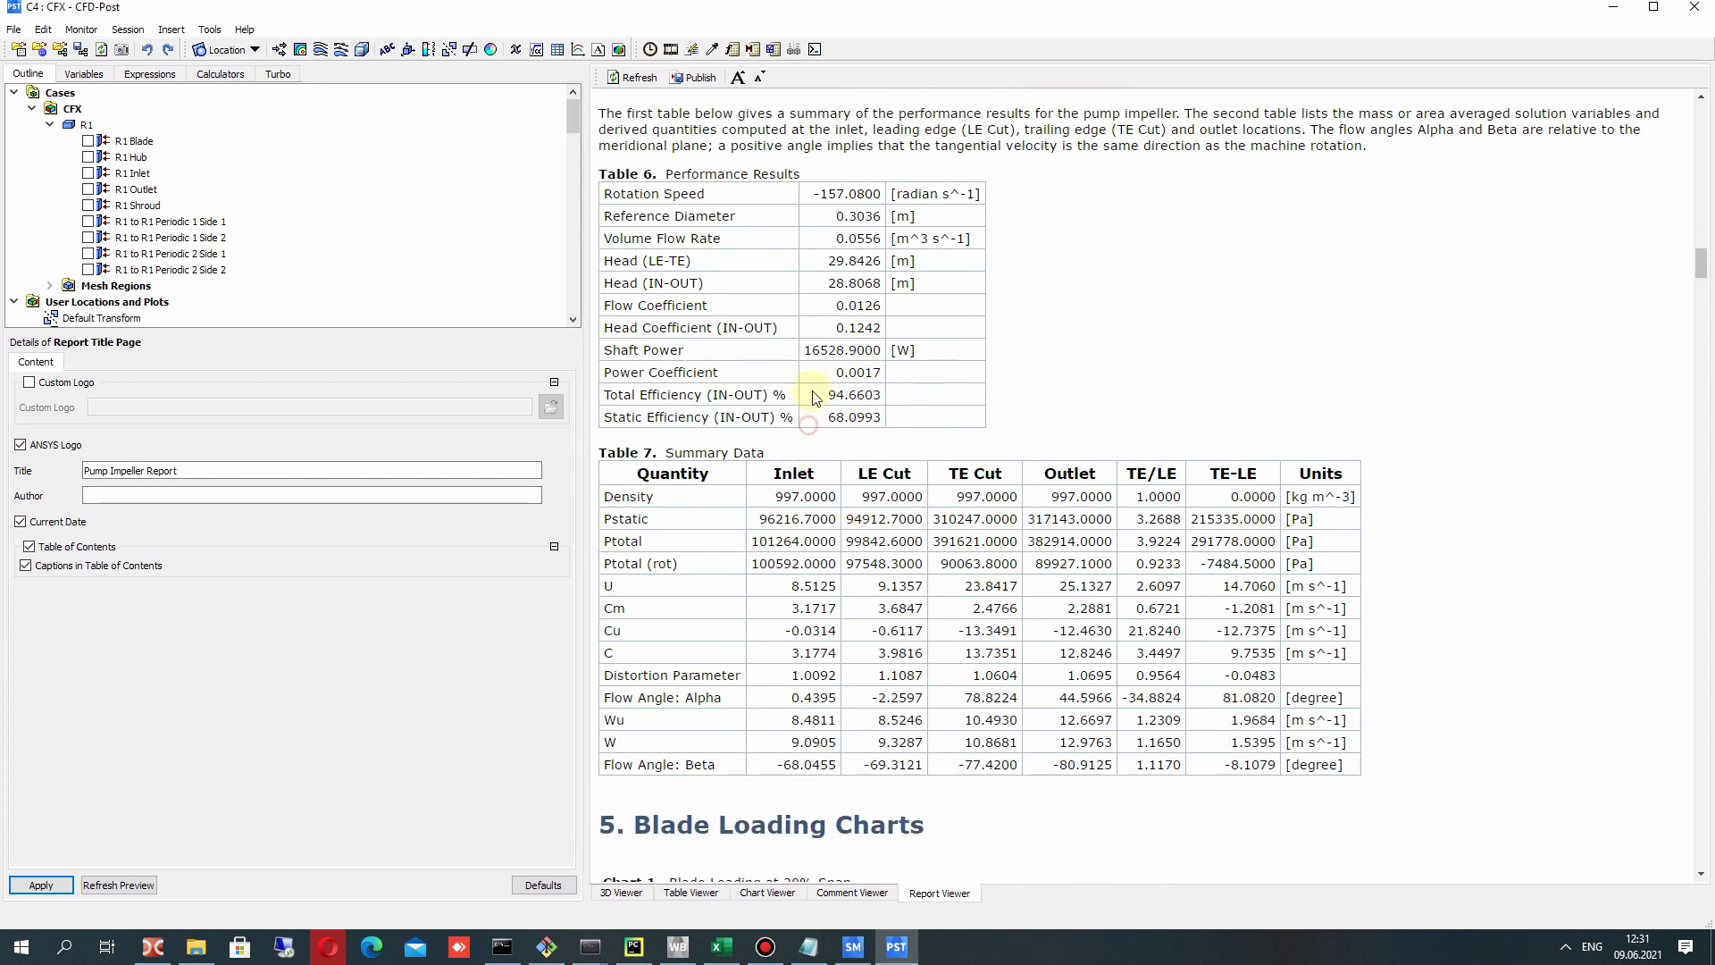
{"action": "mouse_move", "coordinate": [819, 395]}
{"action": "left_mouse_down"}
{"action": "mouse_move", "coordinate": [876, 394]}
{"action": "mouse_move", "coordinate": [842, 392]}
{"action": "left_mouse_up"}
Examine the report's blade loading, streamwise and spanwise charts, velocity vectors, and the meridional, circumferential and streamline plots.
{"action": "scroll", "coordinate": [876, 482], "scroll_direction": "down", "scroll_amount": 18}
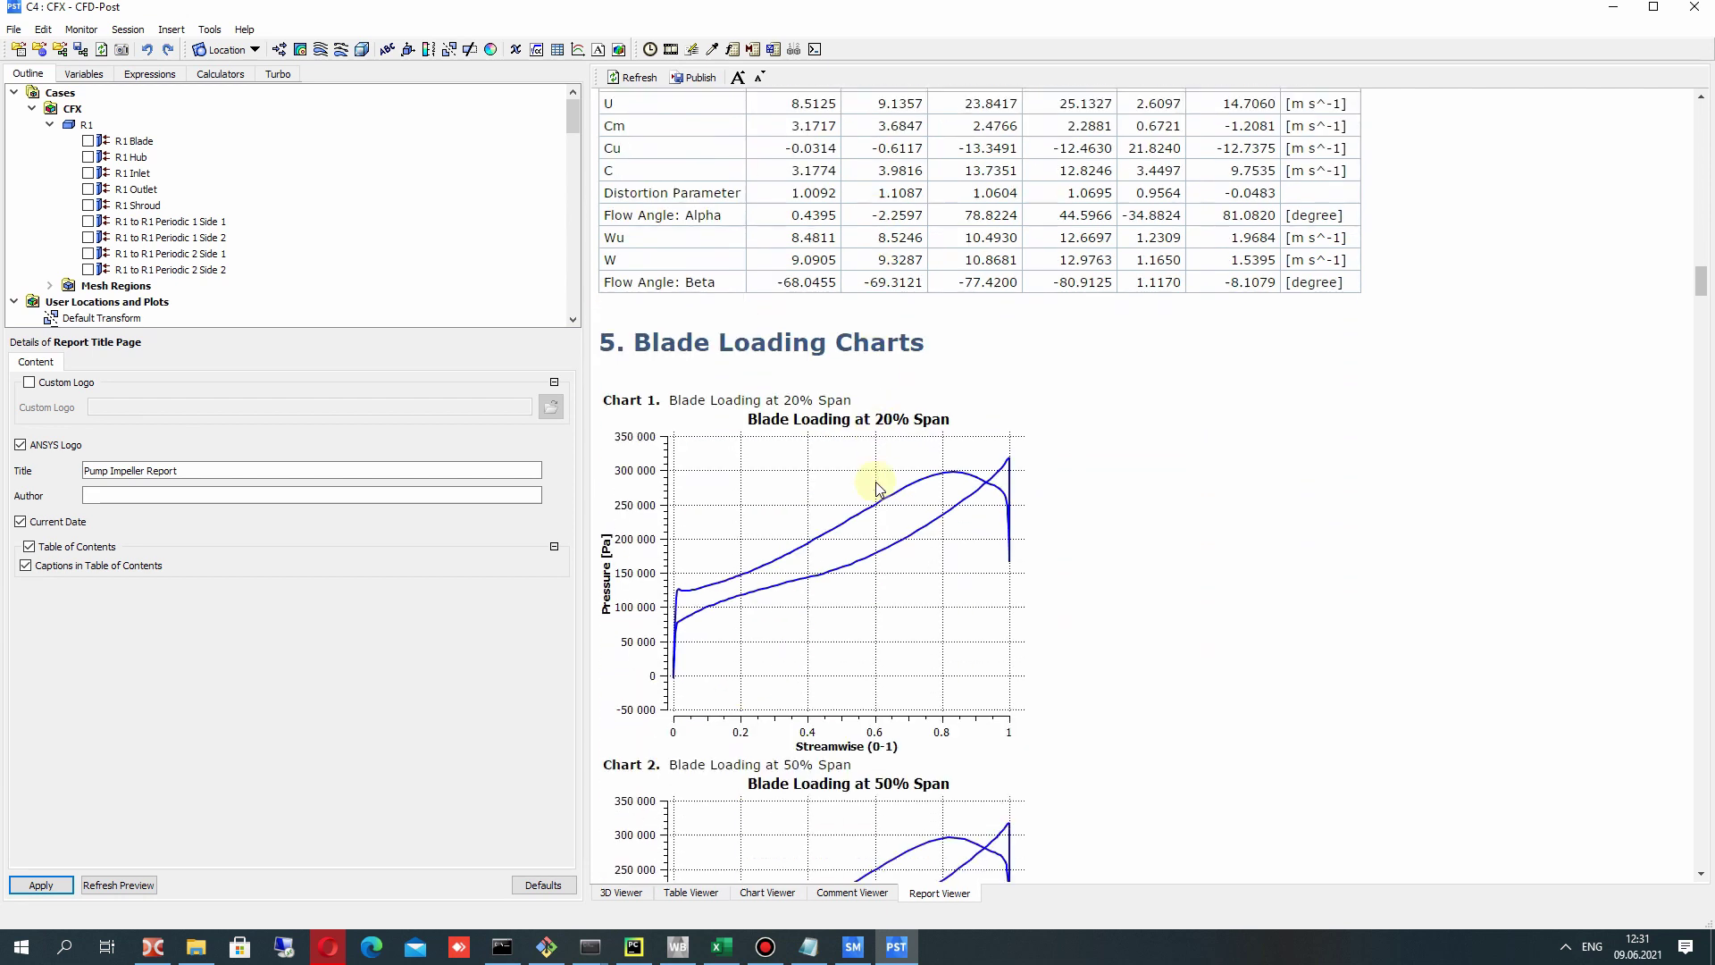
{"action": "scroll", "coordinate": [947, 308], "scroll_direction": "down", "scroll_amount": 6}
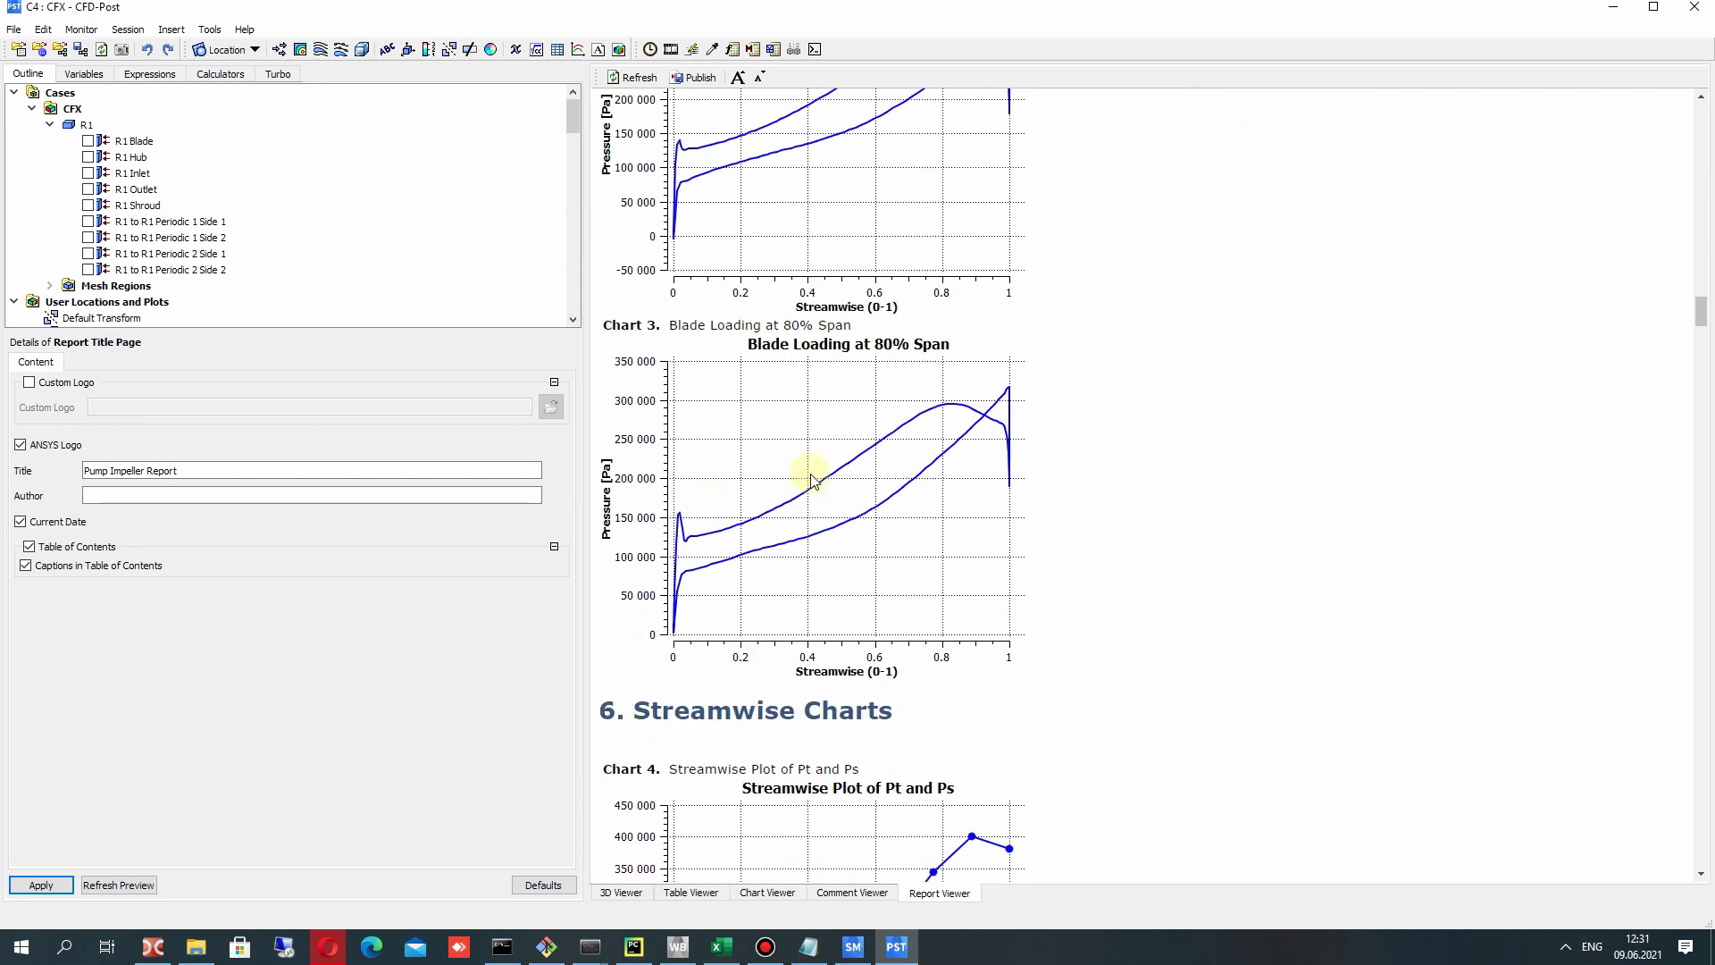
{"action": "scroll", "coordinate": [697, 554], "scroll_direction": "down", "scroll_amount": 20}
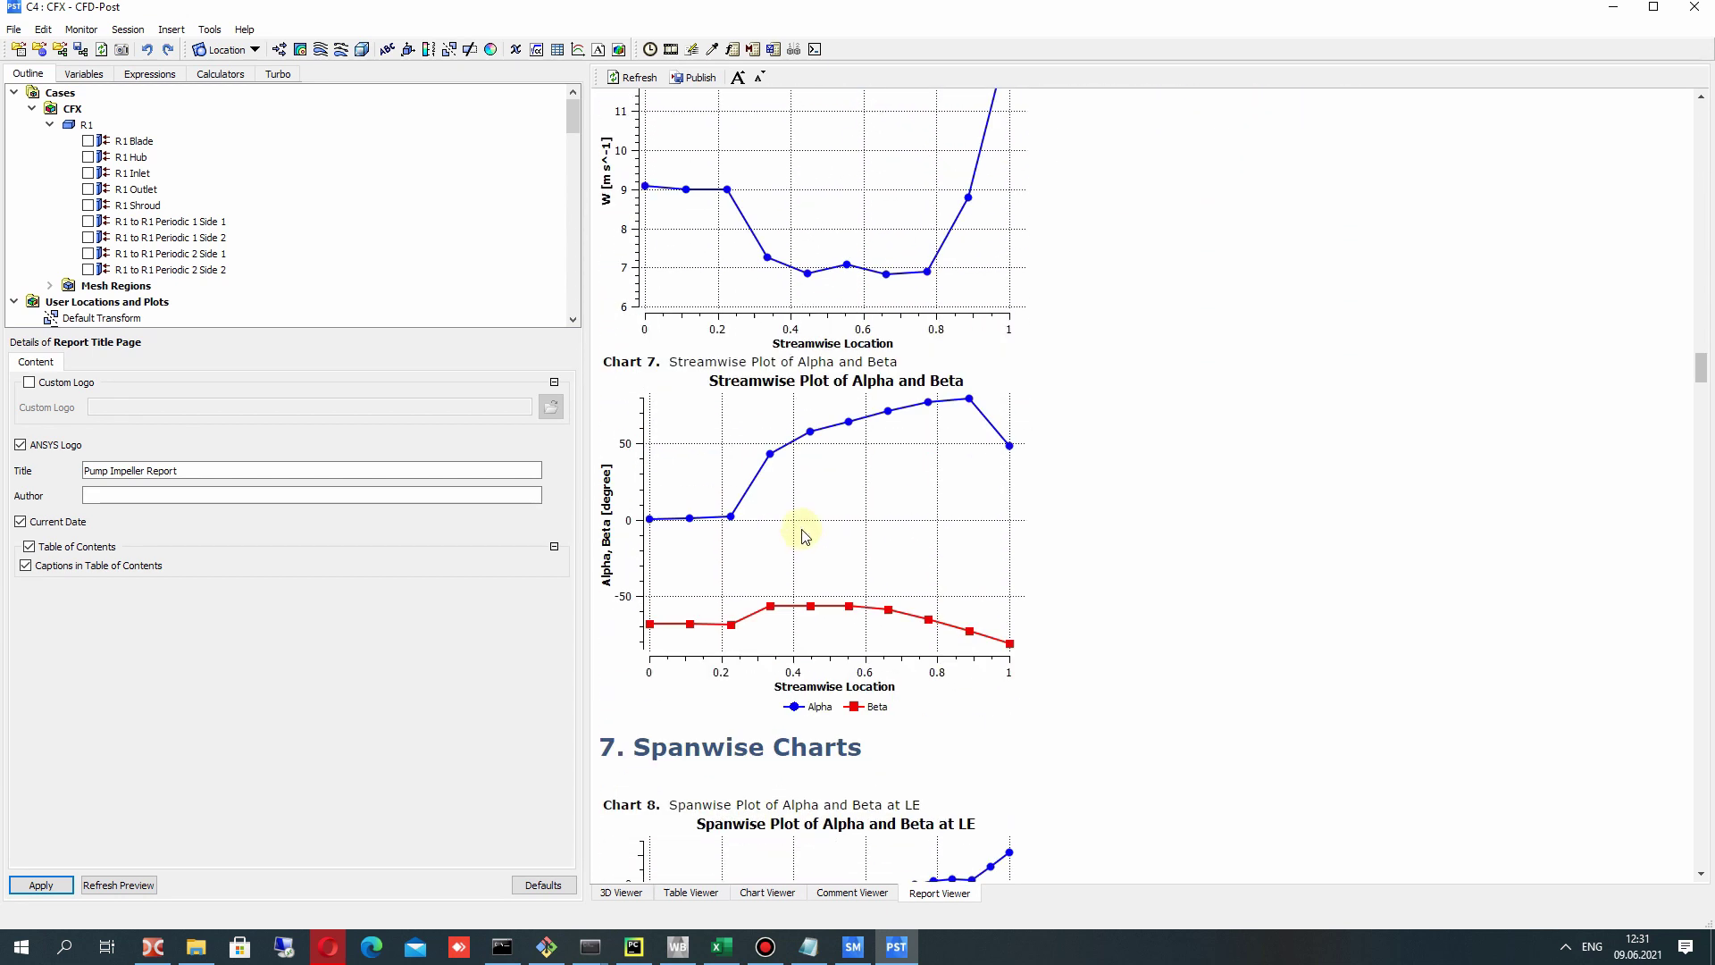
{"action": "scroll", "coordinate": [851, 373], "scroll_direction": "down", "scroll_amount": 20}
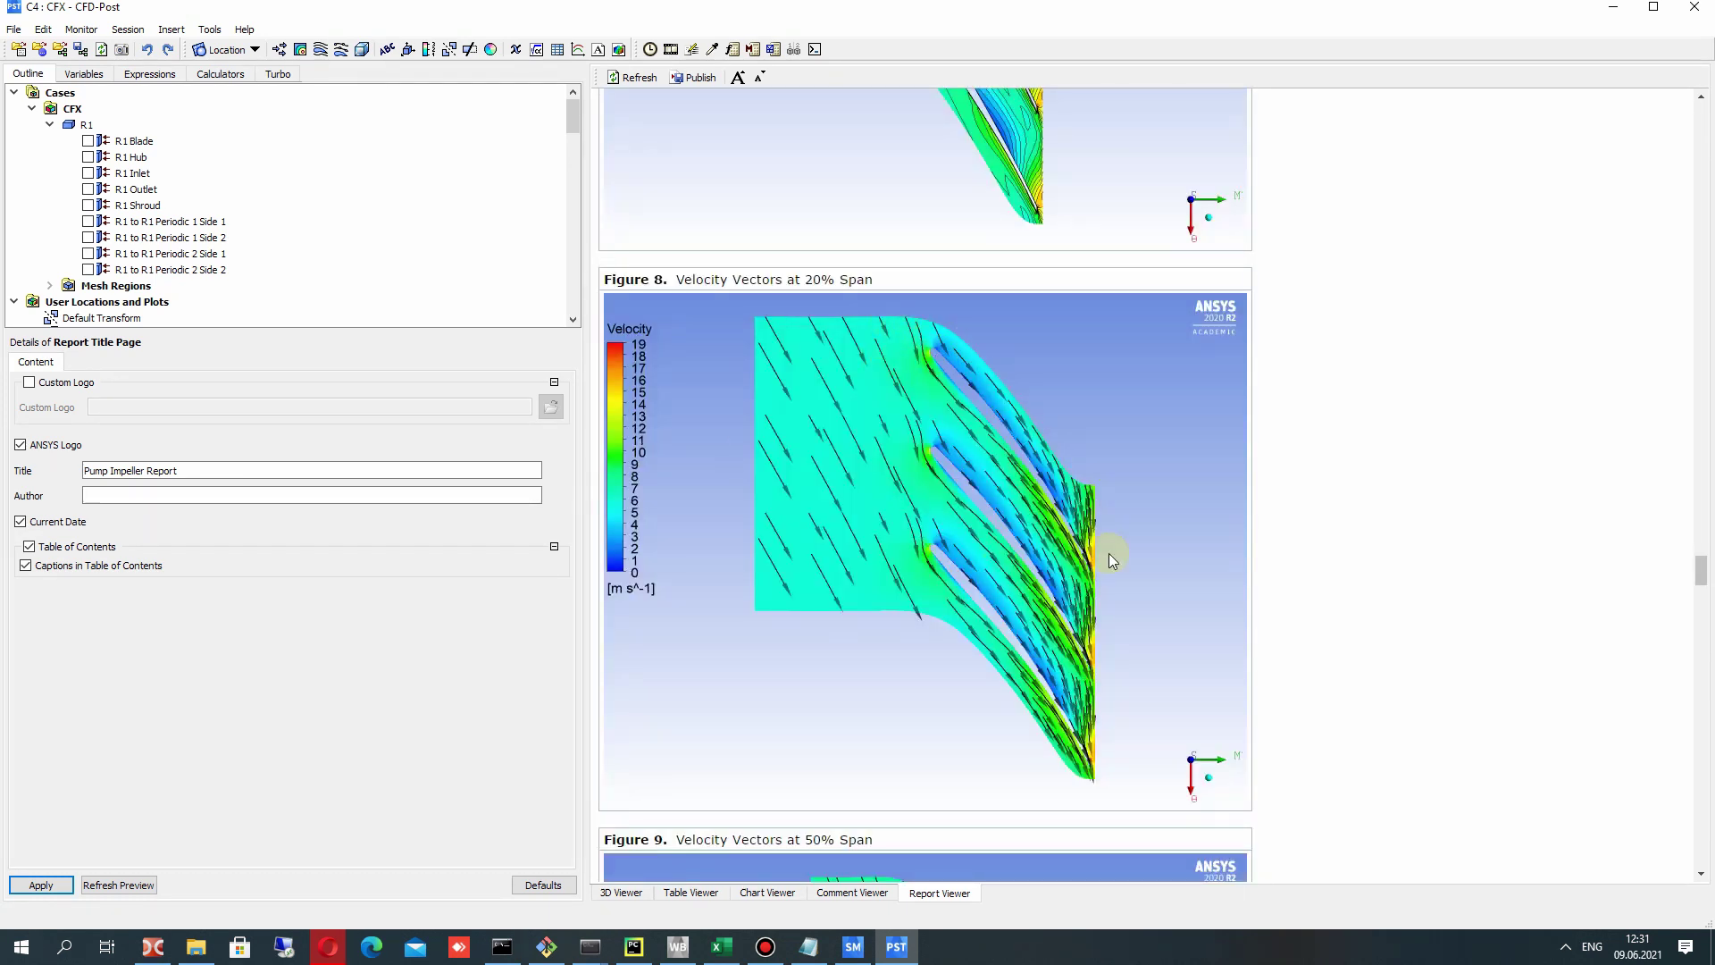
{"action": "scroll", "coordinate": [749, 370], "scroll_direction": "down", "scroll_amount": 5}
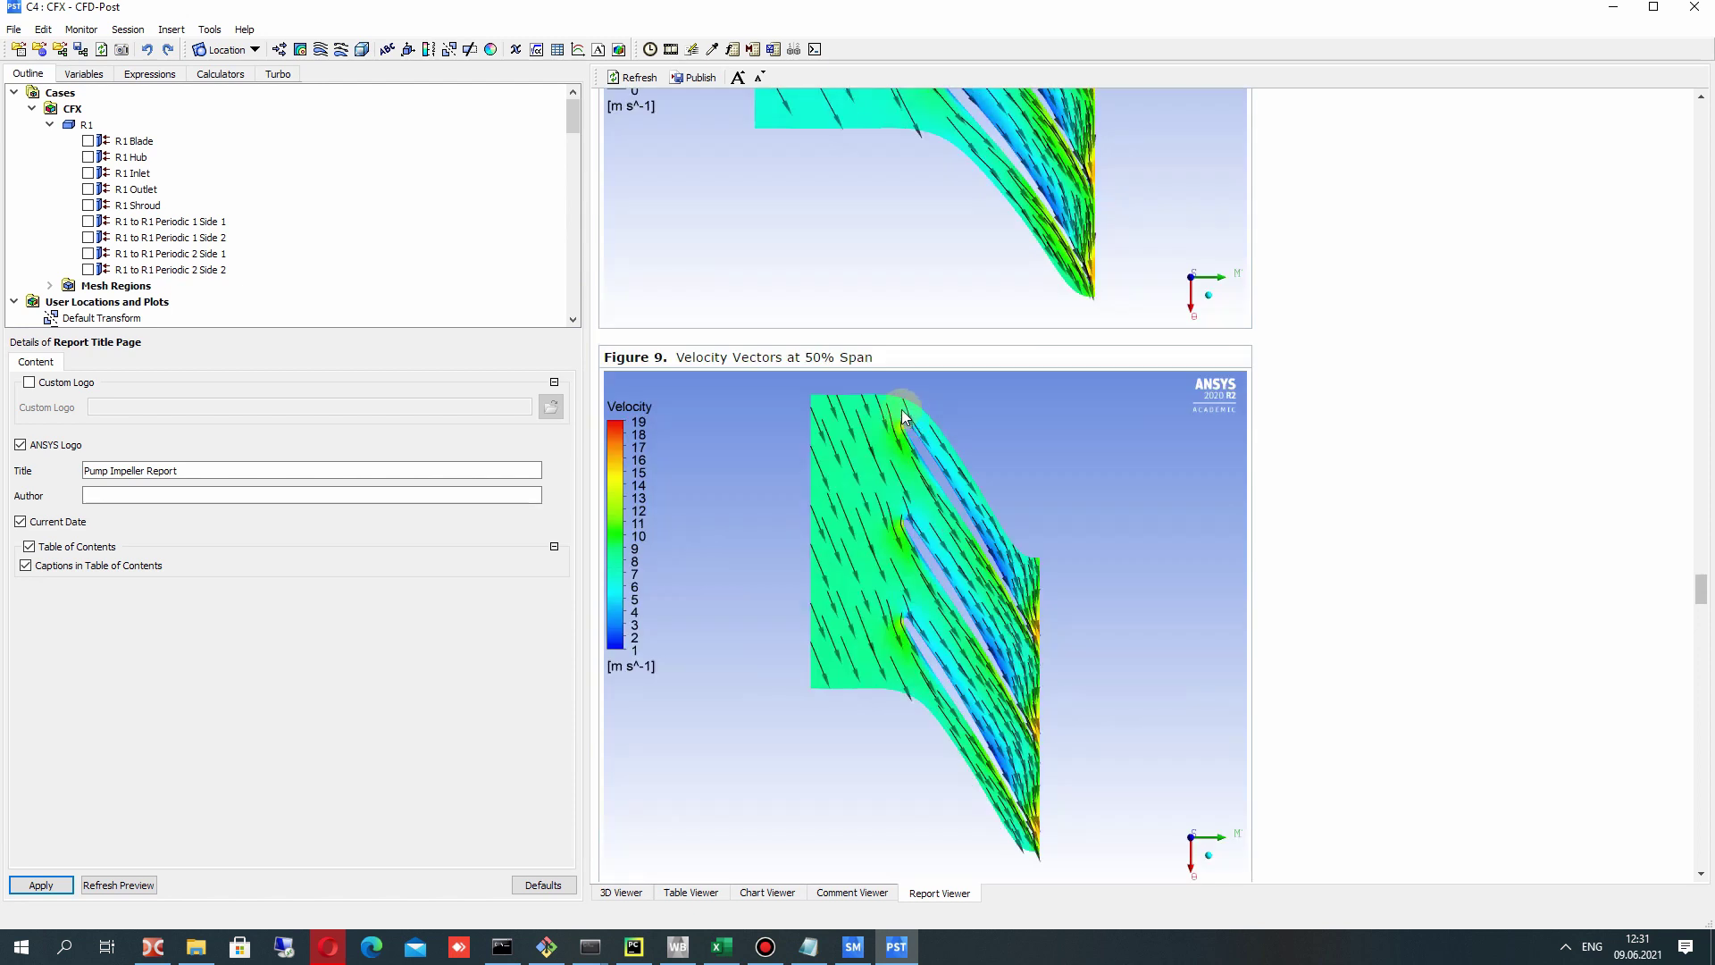
{"action": "scroll", "coordinate": [816, 311], "scroll_direction": "down", "scroll_amount": 5}
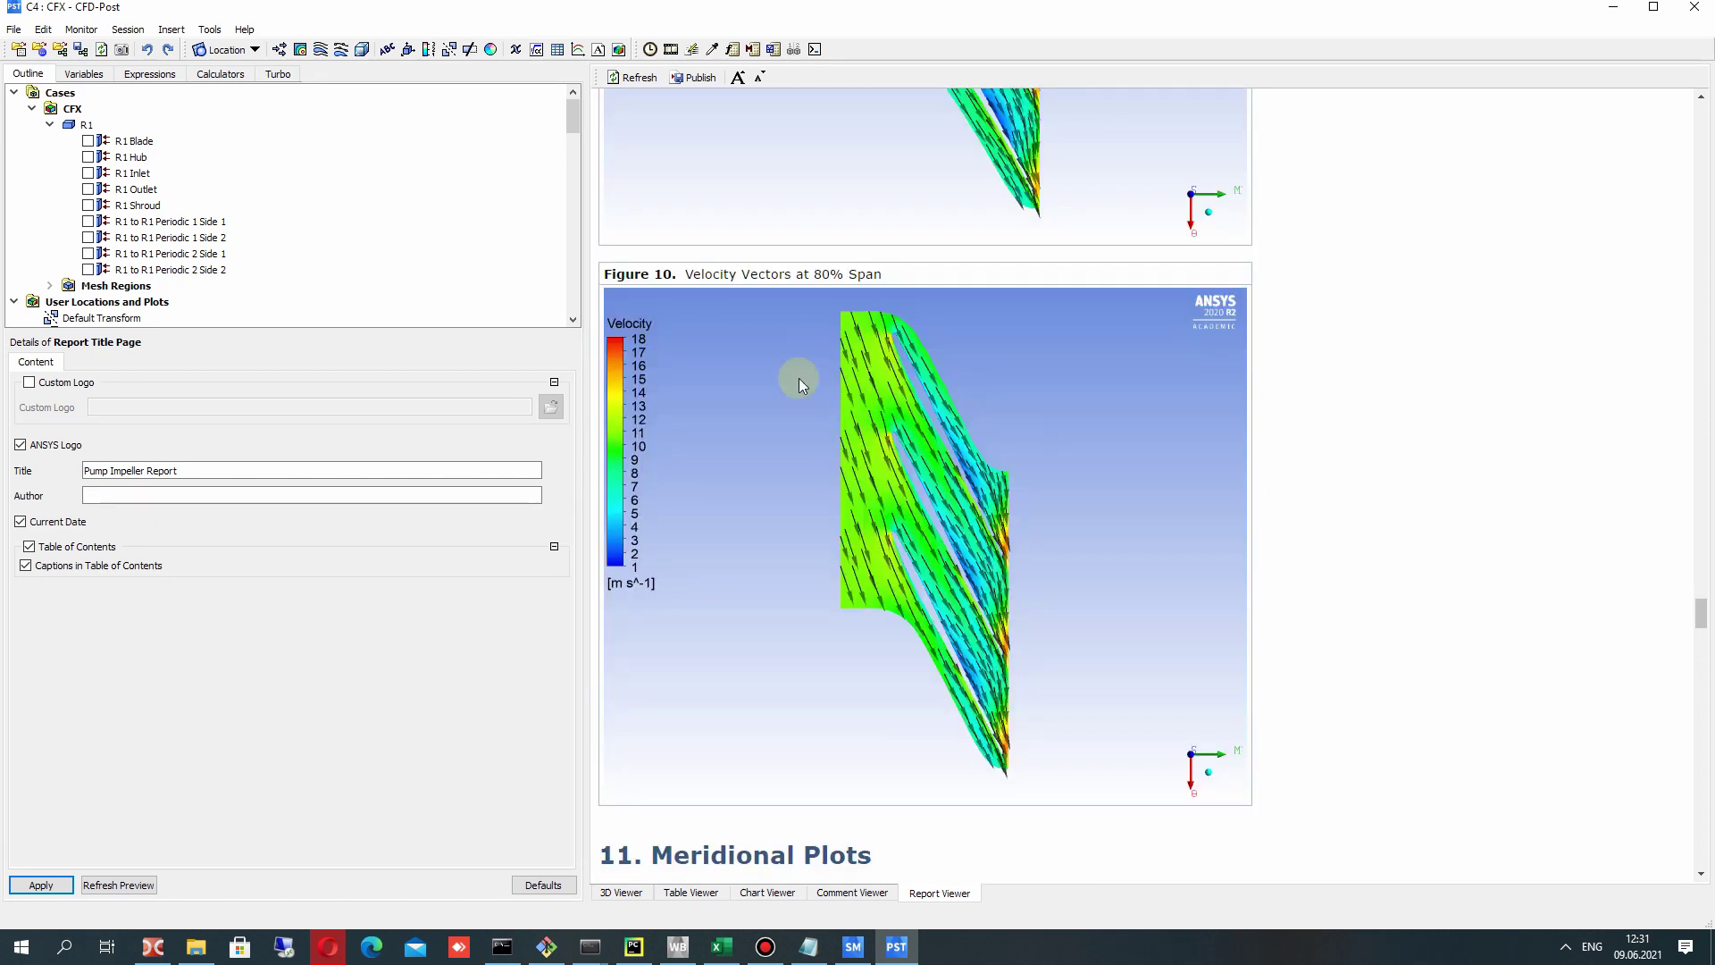
{"action": "scroll", "coordinate": [810, 420], "scroll_direction": "down", "scroll_amount": 20}
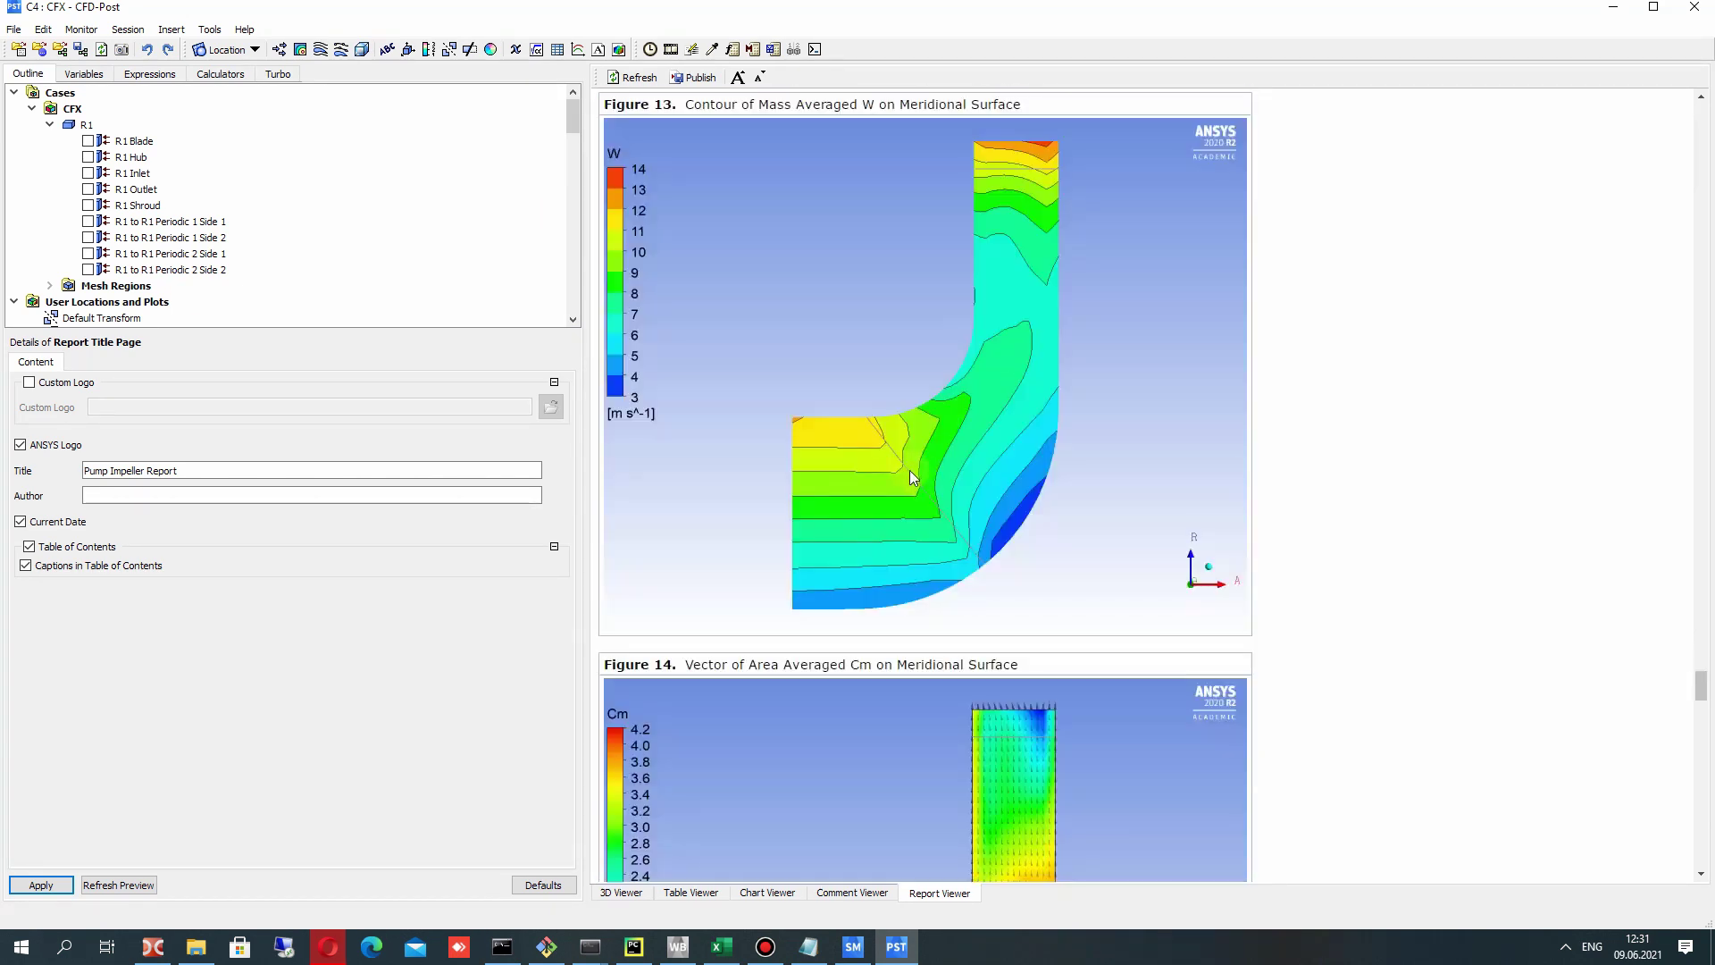
{"action": "scroll", "coordinate": [908, 525], "scroll_direction": "down", "scroll_amount": 3}
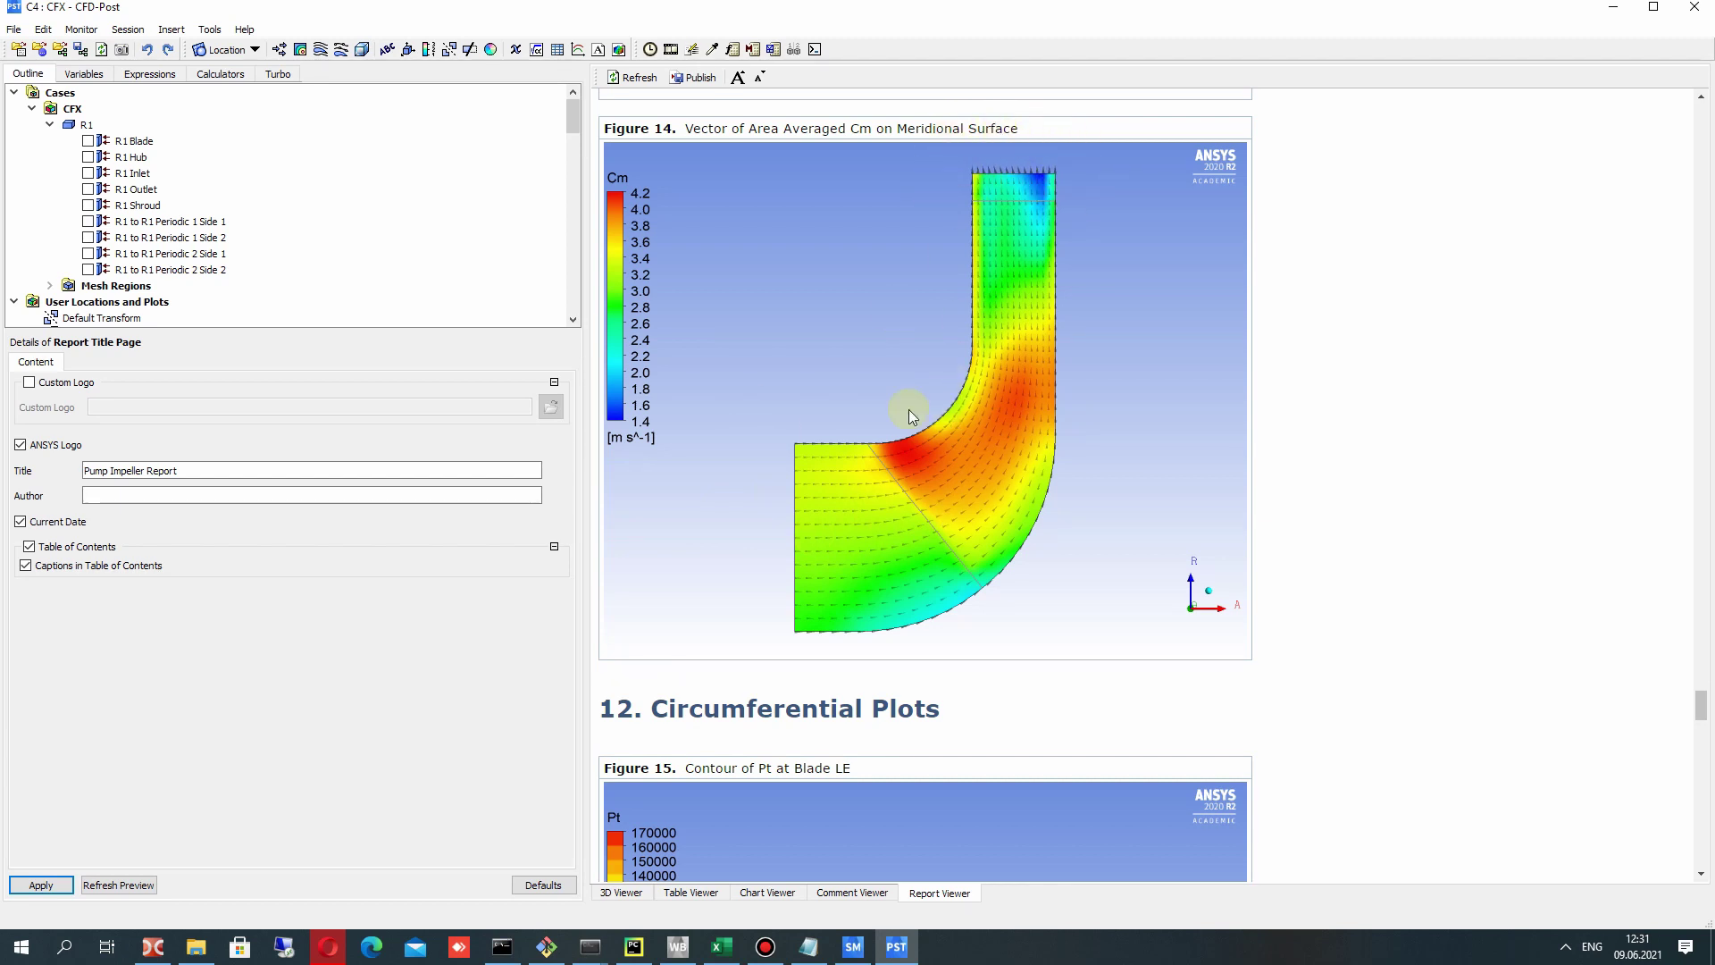
{"action": "scroll", "coordinate": [913, 460], "scroll_direction": "down", "scroll_amount": 20}
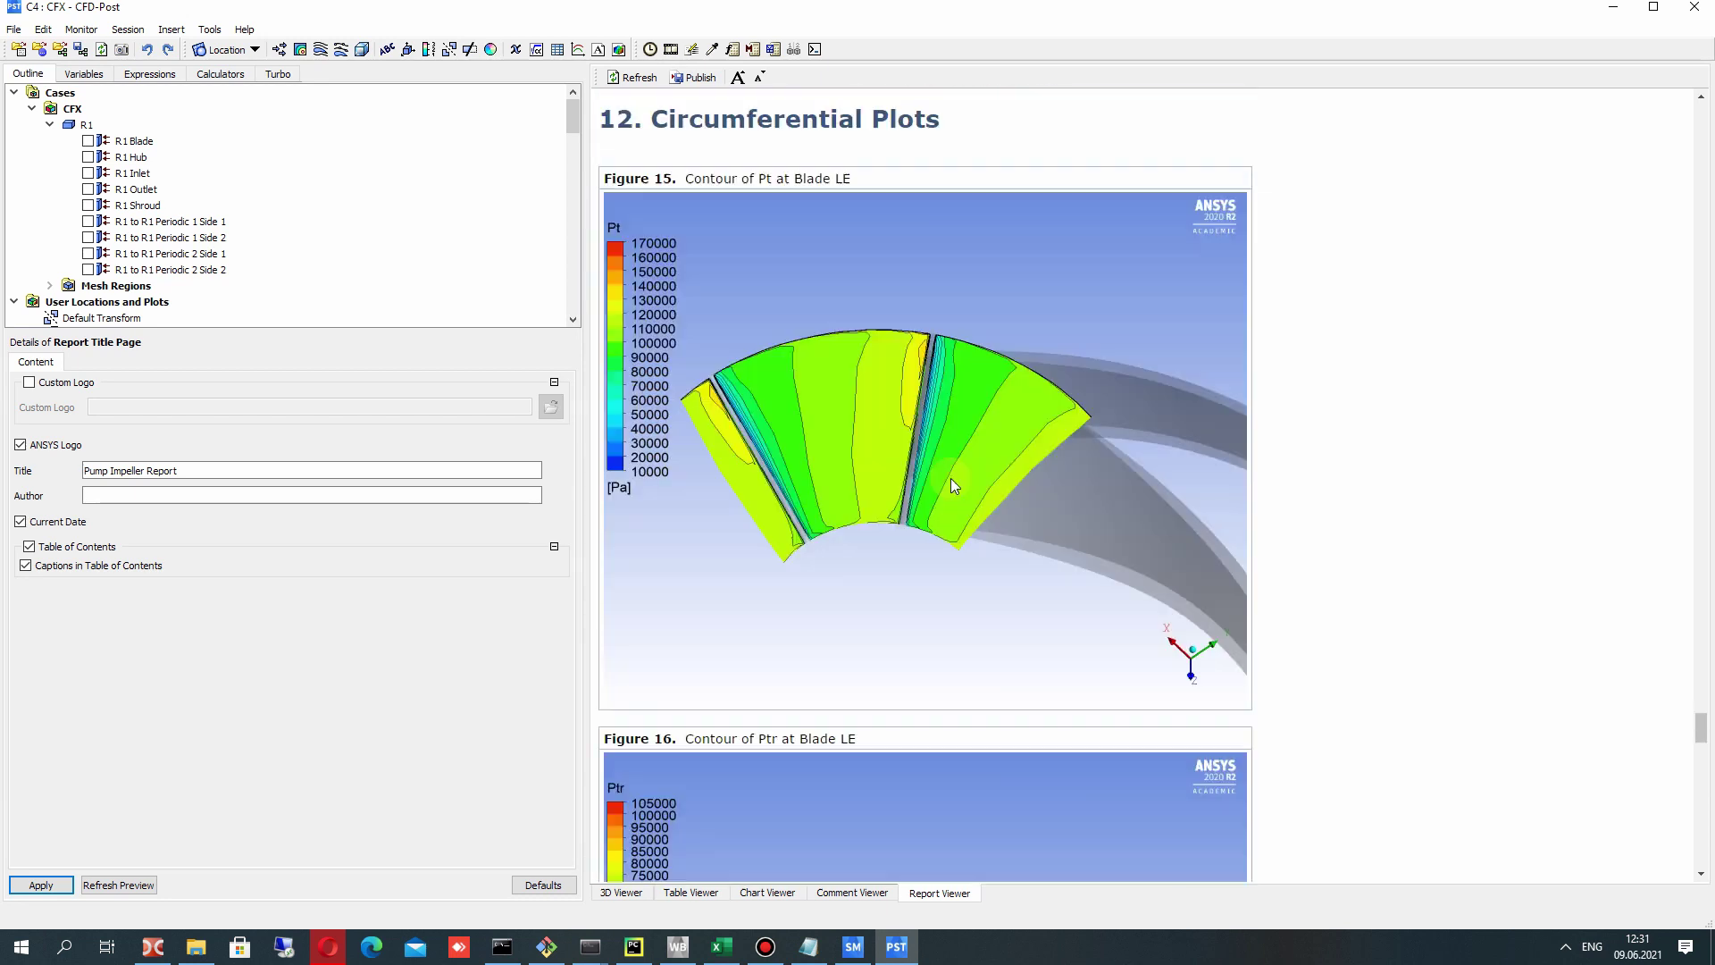
{"action": "scroll", "coordinate": [929, 518], "scroll_direction": "down", "scroll_amount": 10}
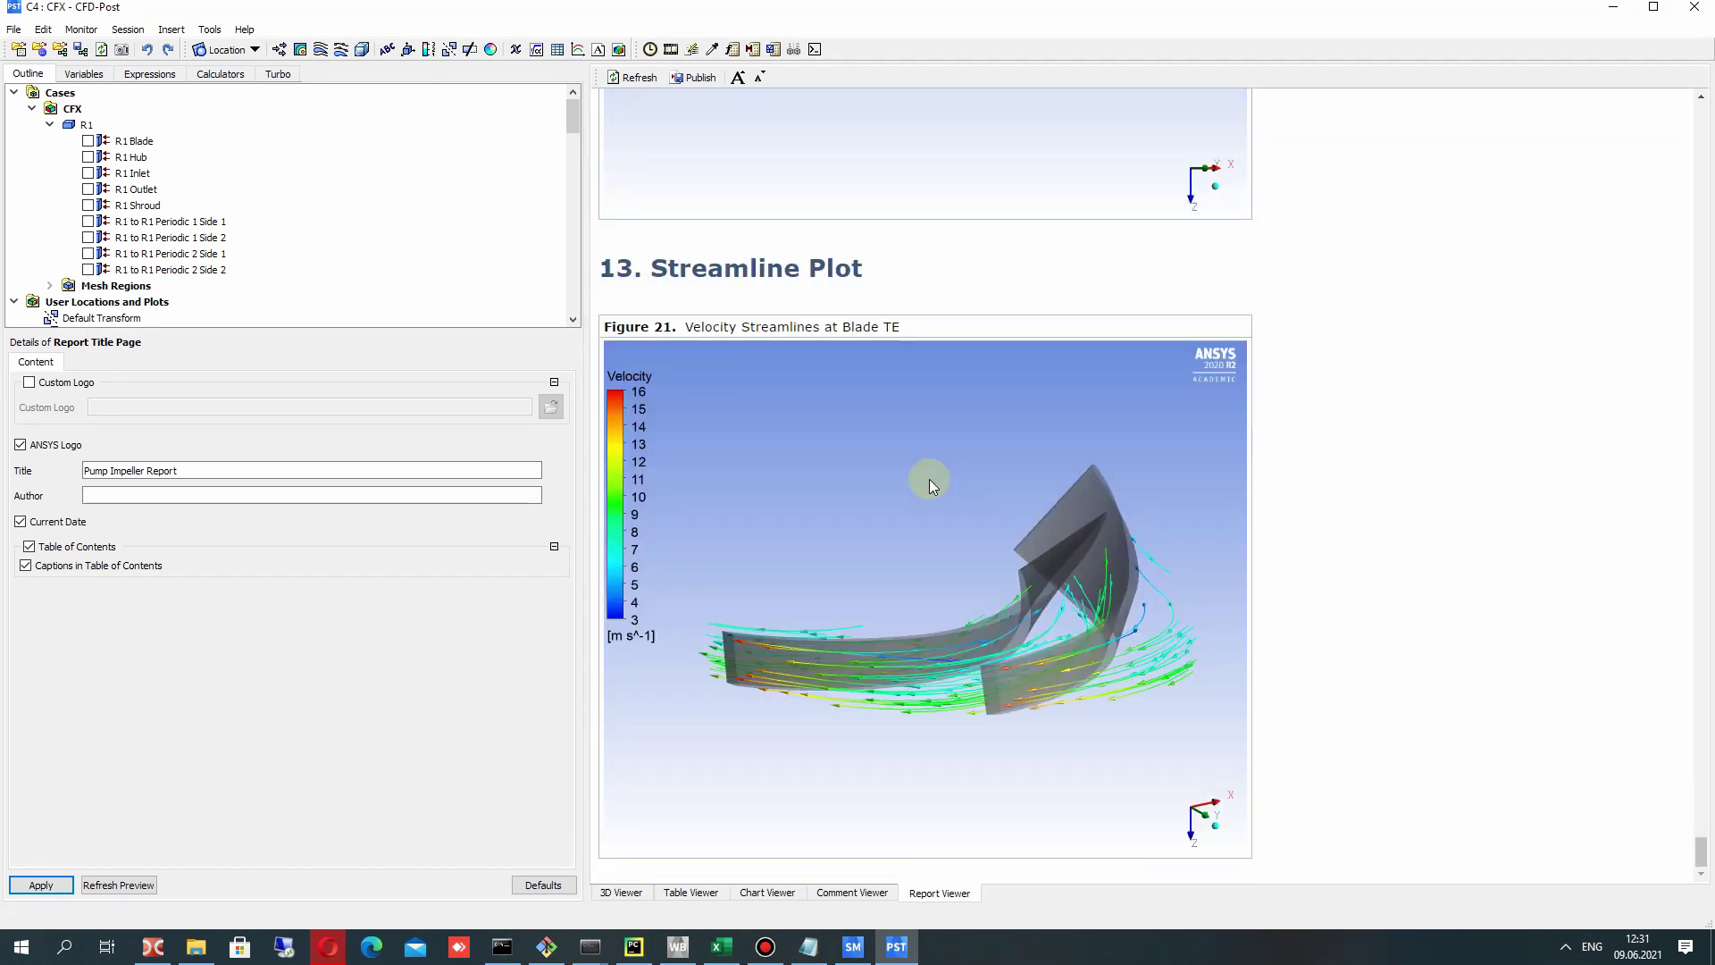
Finish reviewing the report, close CFD-Post, and save the Impeller project in Workbench.
{"action": "scroll", "coordinate": [1032, 596], "scroll_direction": "up", "scroll_amount": 14}
{"action": "left_click_drag", "start_coordinate": [1706, 798], "coordinate": [1562, 398]}
{"action": "left_click_drag", "start_coordinate": [1708, 797], "coordinate": [1689, 111]}
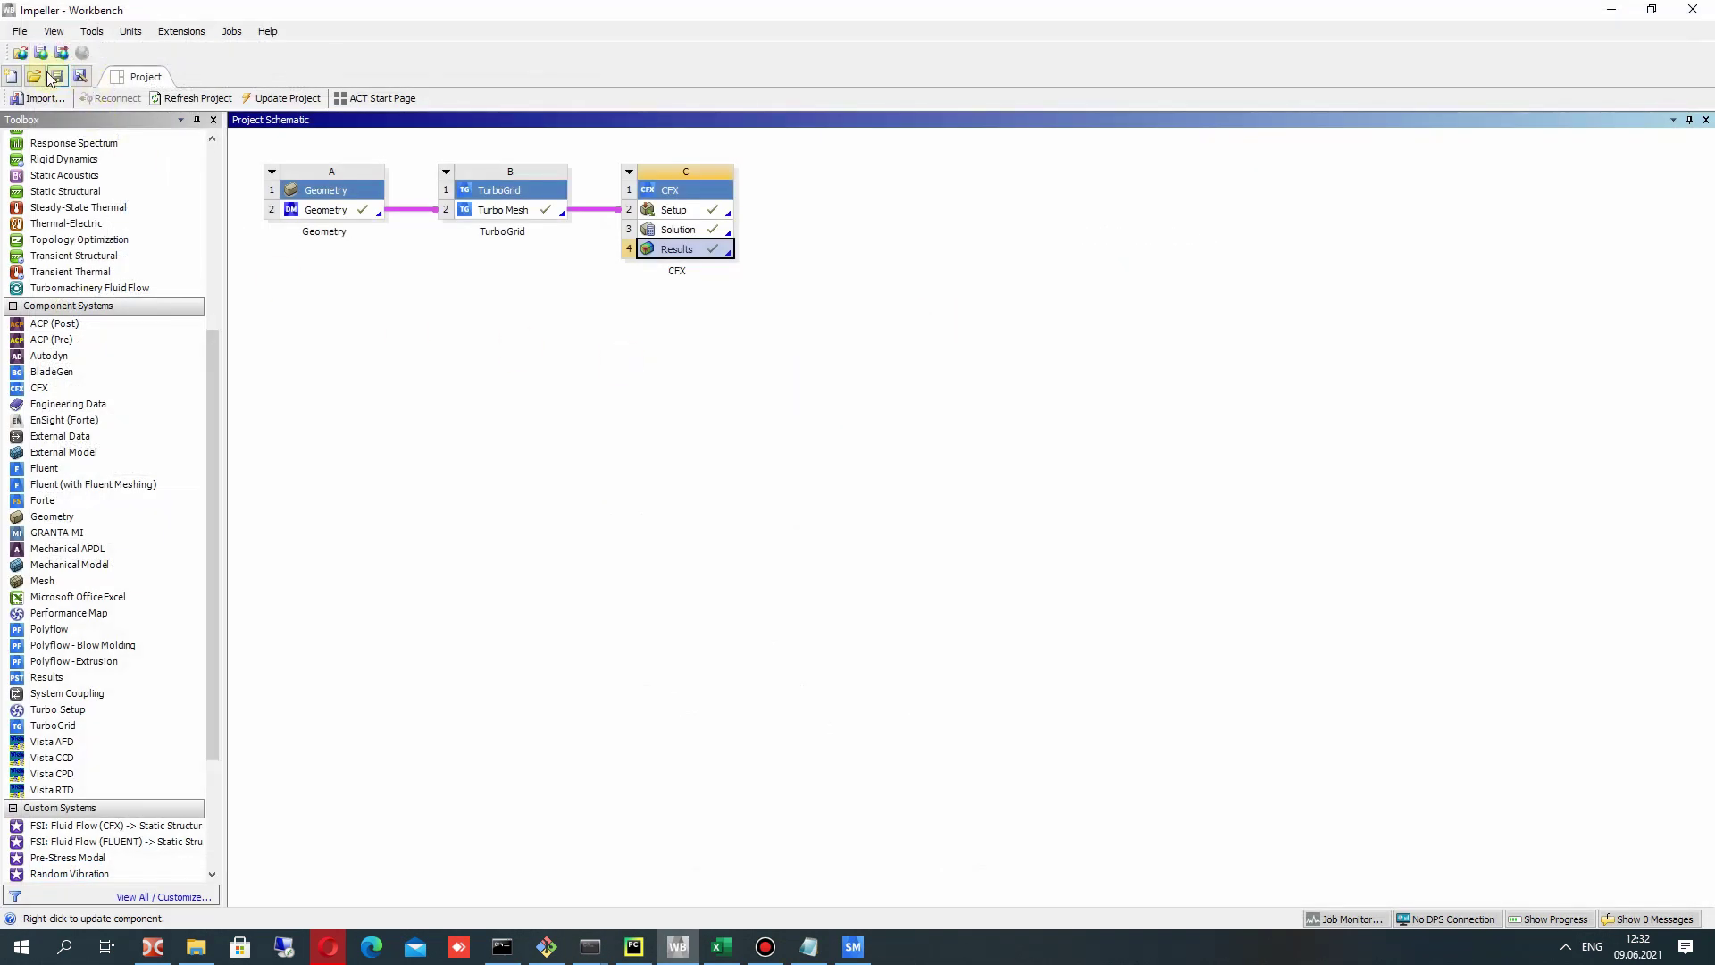
{"action": "left_click", "coordinate": [55, 76]}
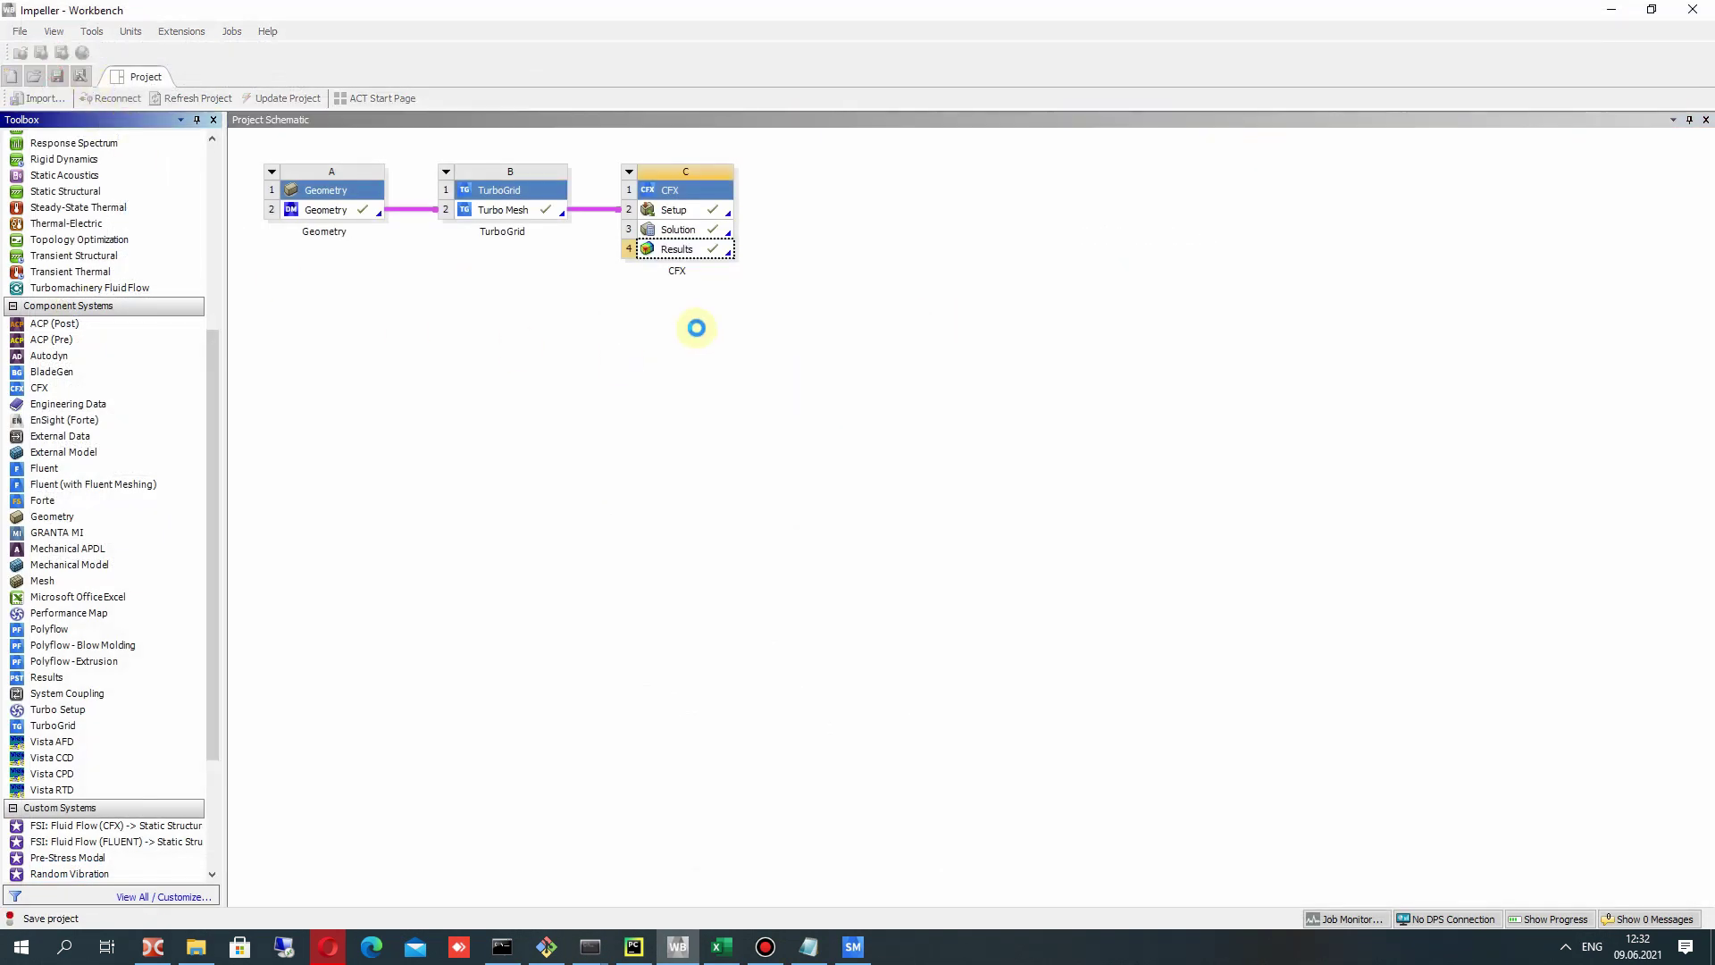